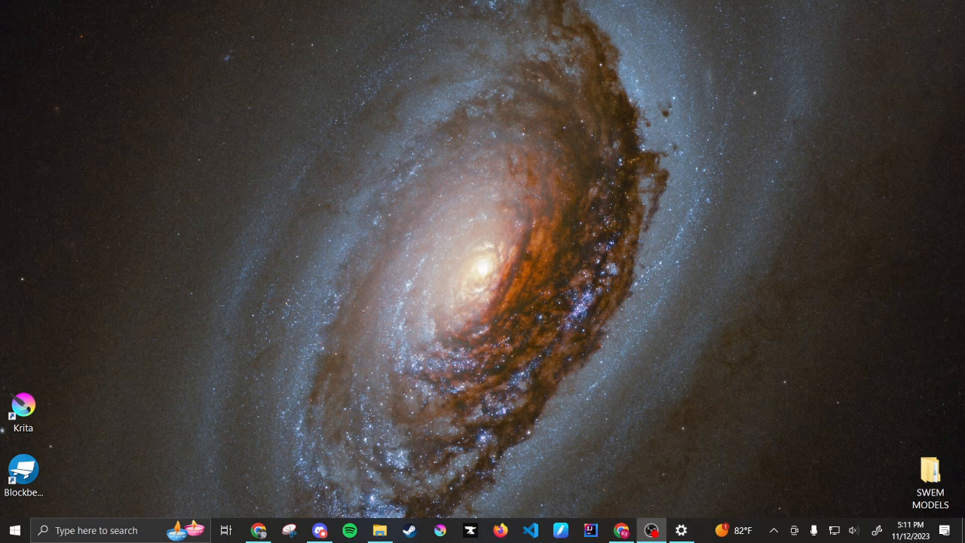
Step: Launch CurseForge, open the folder of the My Safe Haven profile, and close the launcher
click(470, 530)
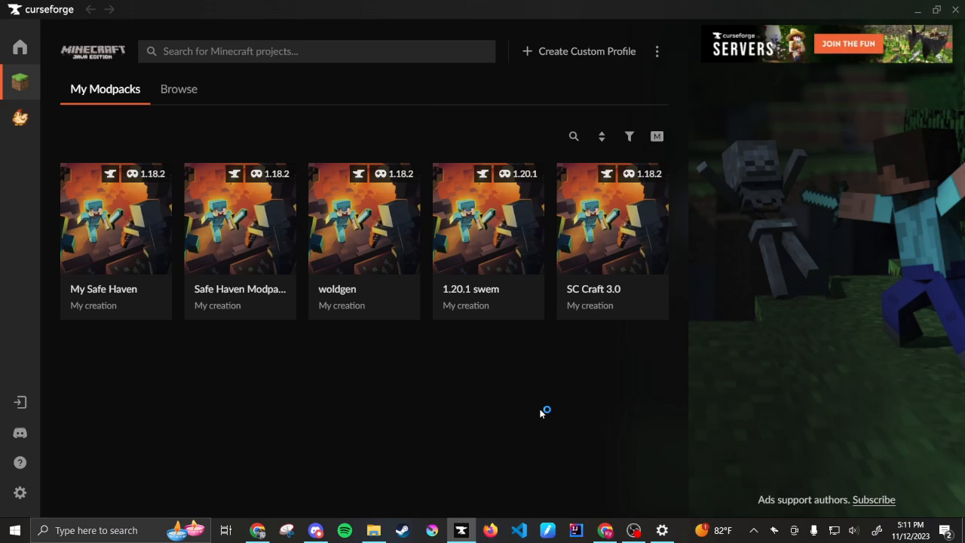
right_click(120, 216)
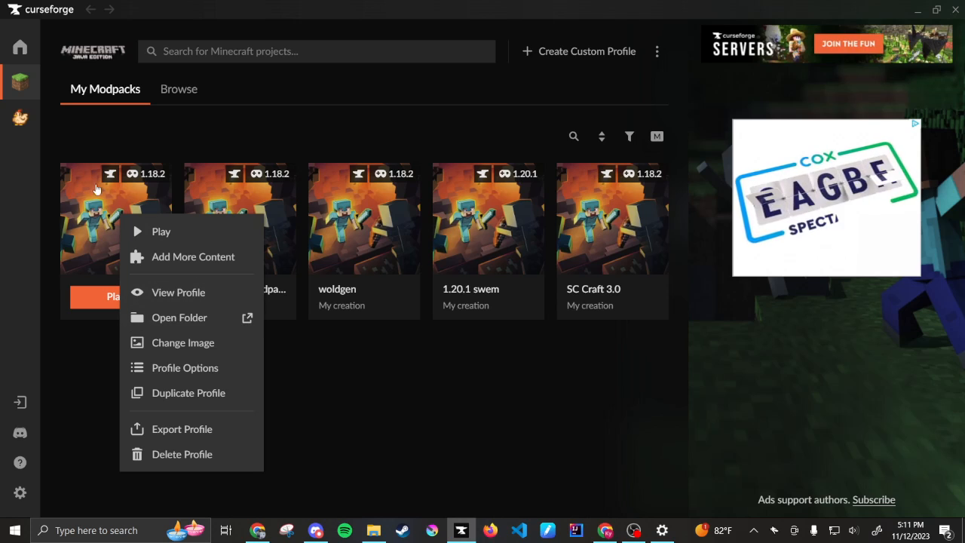
click(214, 316)
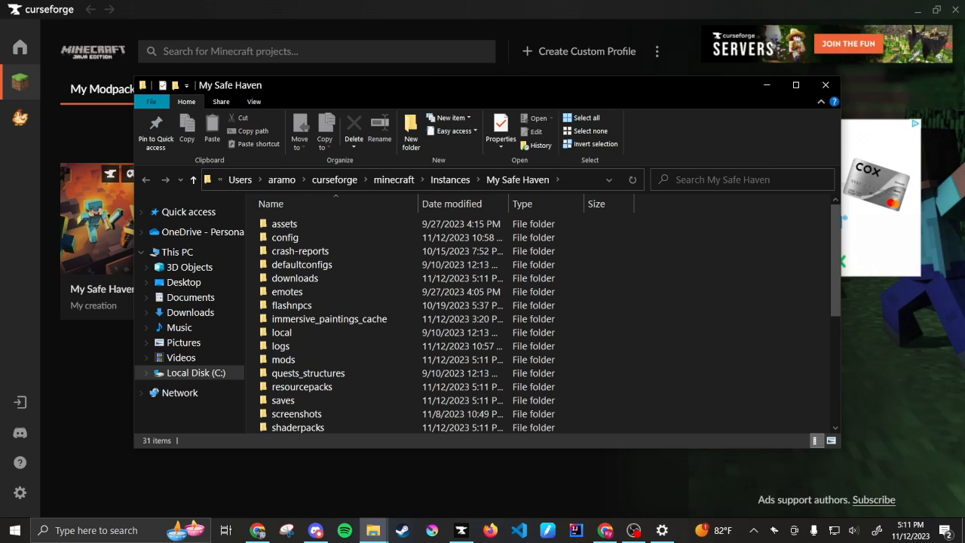
click(954, 12)
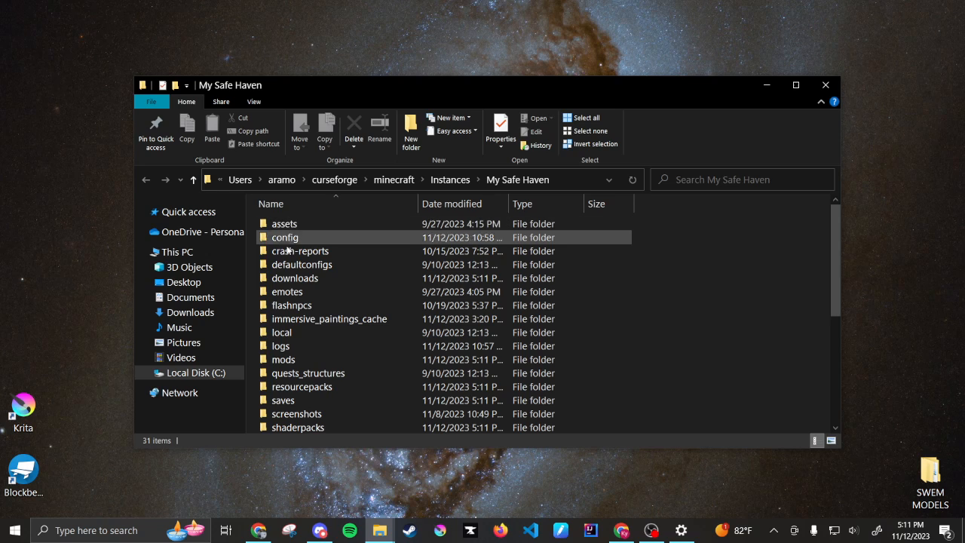
Step: Open the profile's mods folder and locate swem-forge-1.18.2-1.4.2.jar
scroll(304, 388, down, 2)
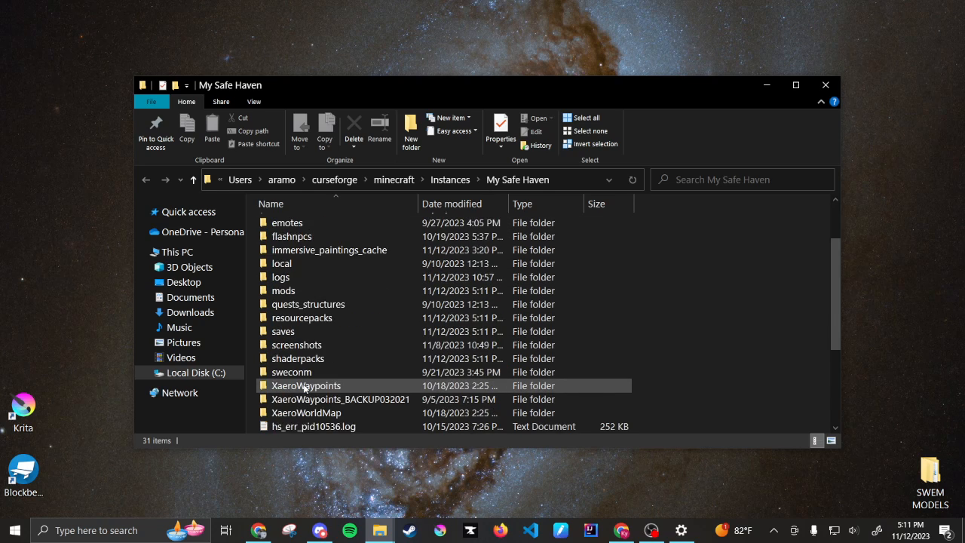
double_click(288, 291)
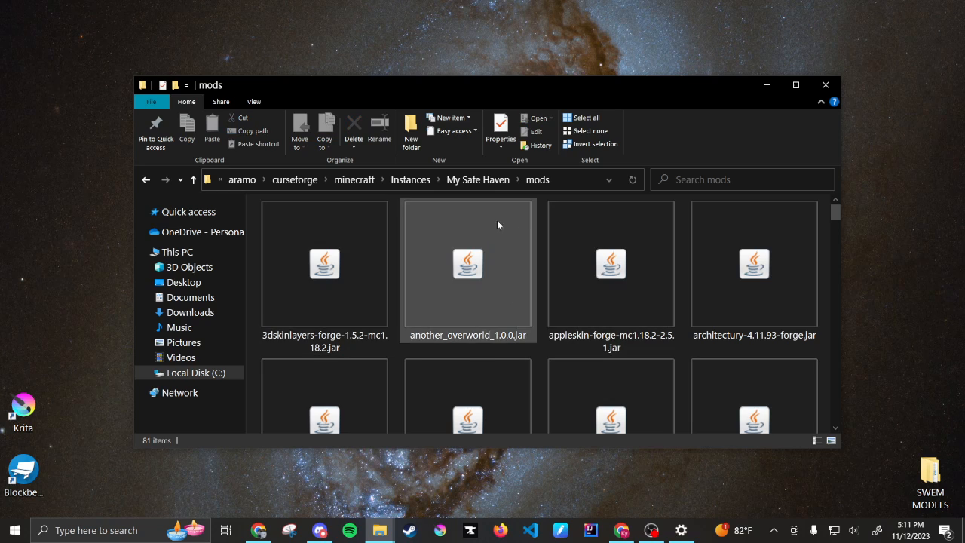
scroll(659, 382, down, 20)
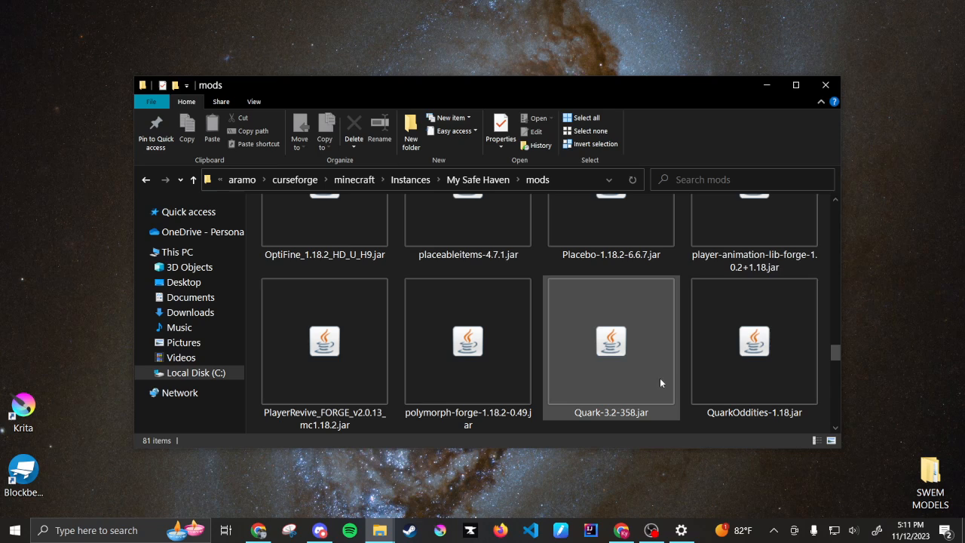
scroll(699, 400, down, 10)
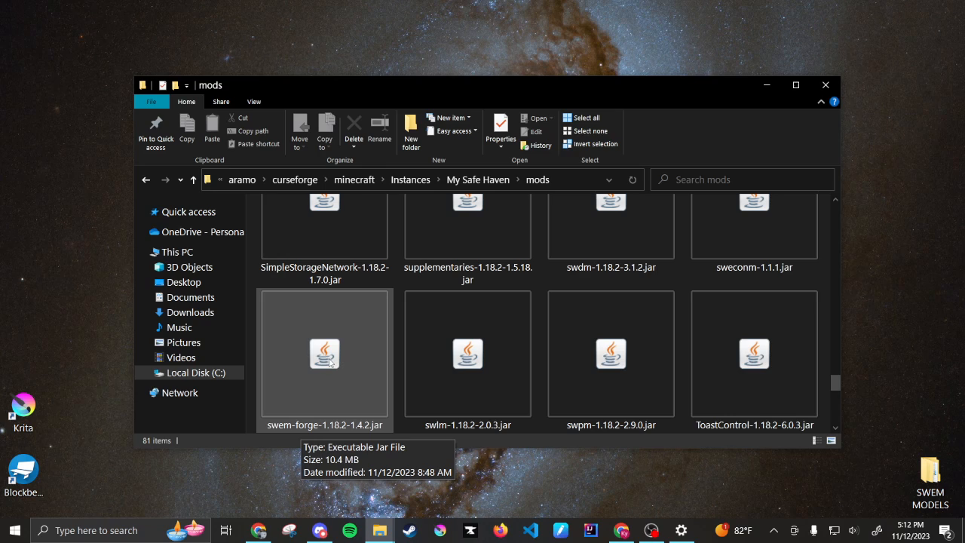
Step: Copy swem-forge-1.18.2-1.4.2.jar from the mods folder into the desktop's SWEM MODELS folder and close the mods folder
double_click(930, 490)
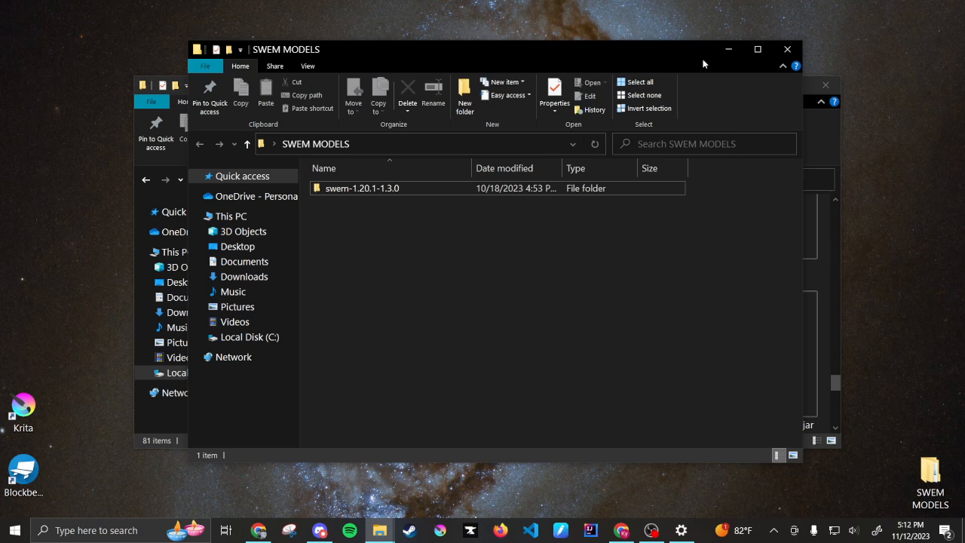
drag(609, 57, 784, 59)
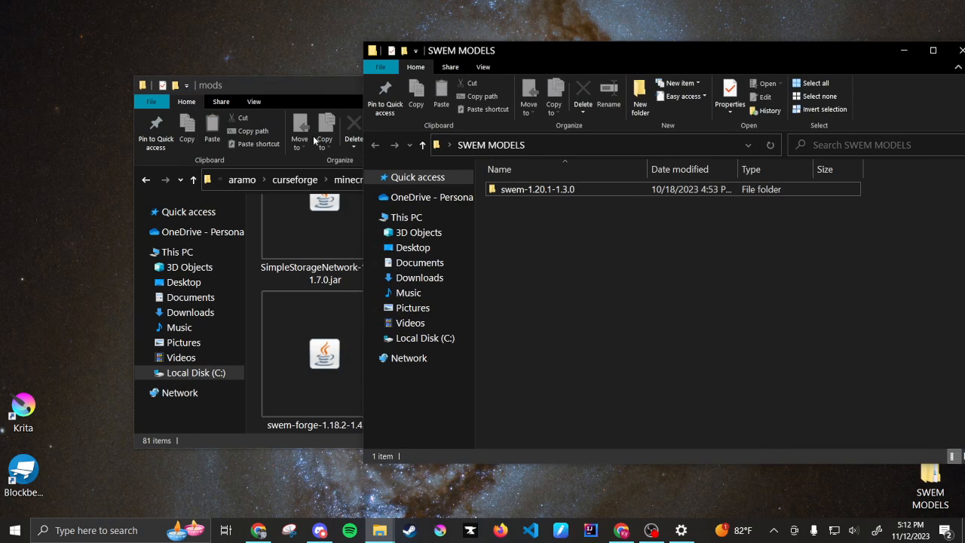
drag(324, 85, 207, 131)
click(216, 386)
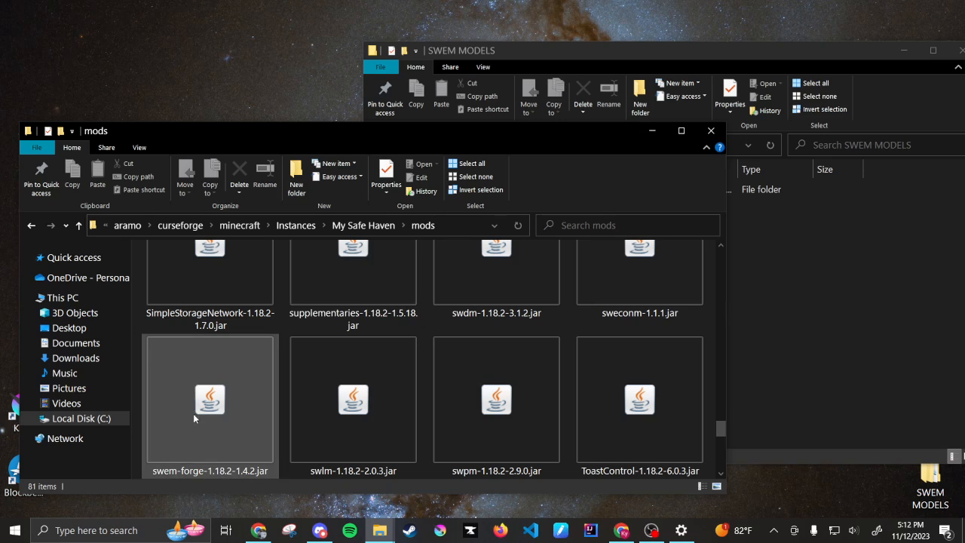
drag(196, 419, 837, 272)
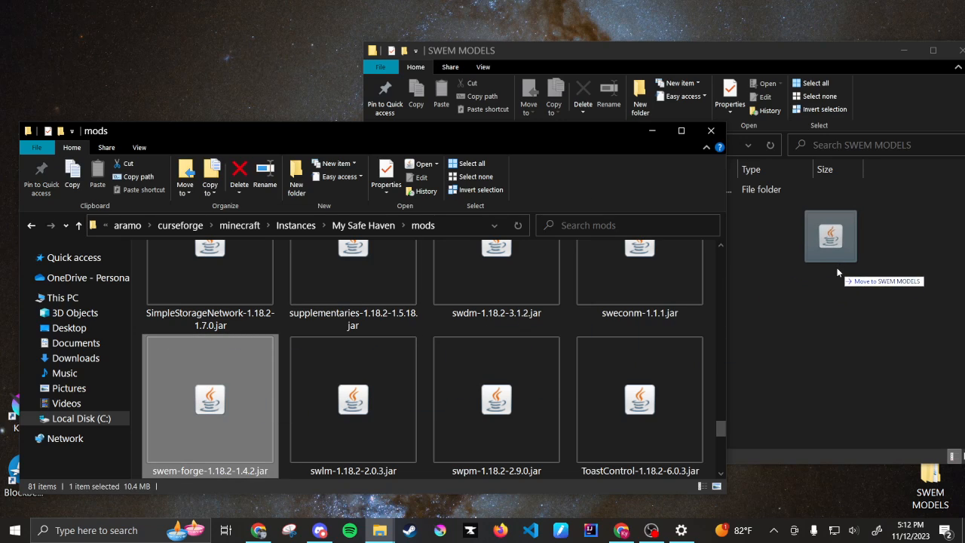
ctrl+drag(837, 273, 837, 272)
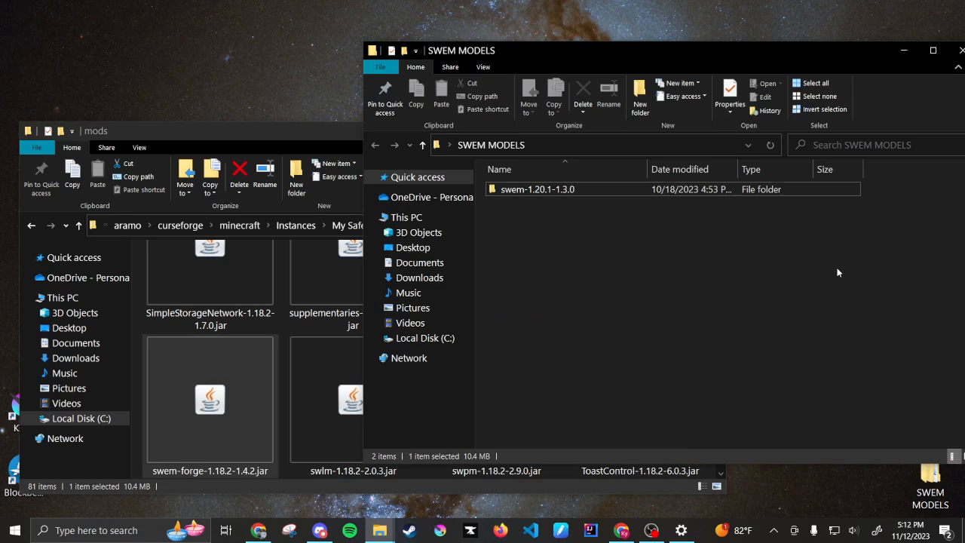
click(280, 125)
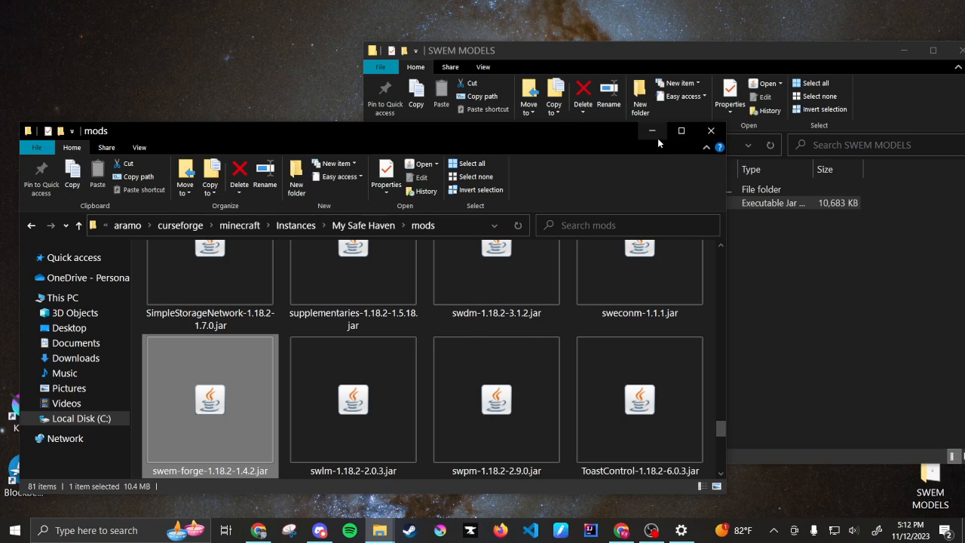
click(711, 130)
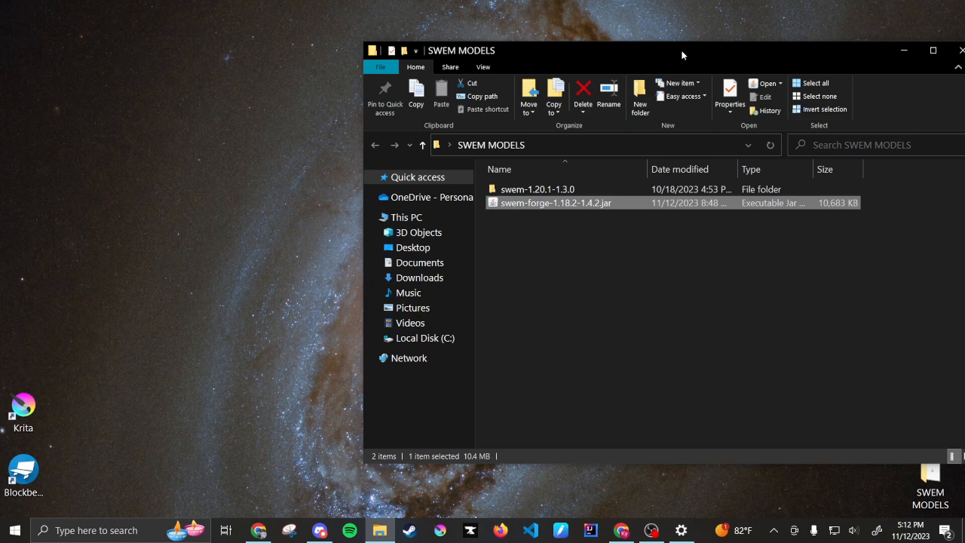
drag(681, 54, 487, 49)
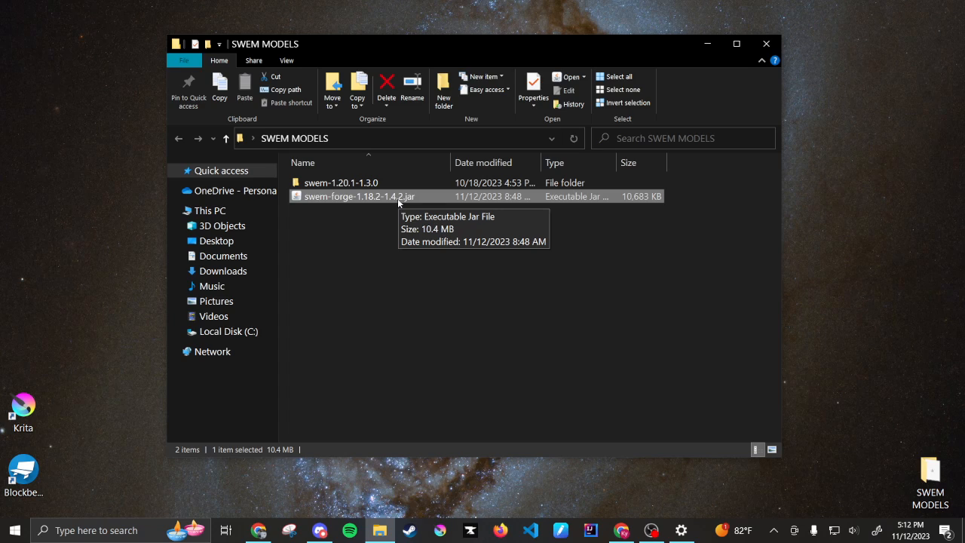
Step: Hide the file name extensions in the SWEM MODELS folder and show them again
click(286, 63)
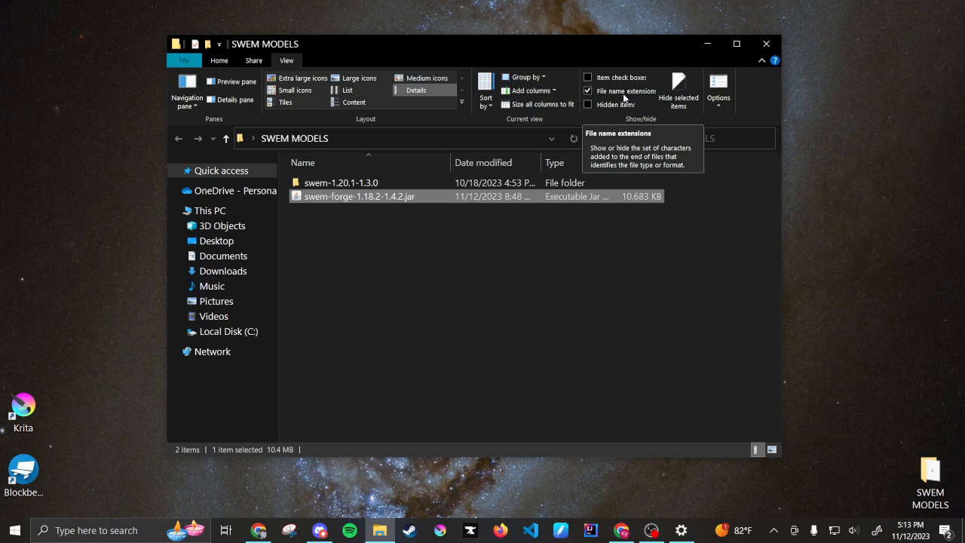
click(628, 90)
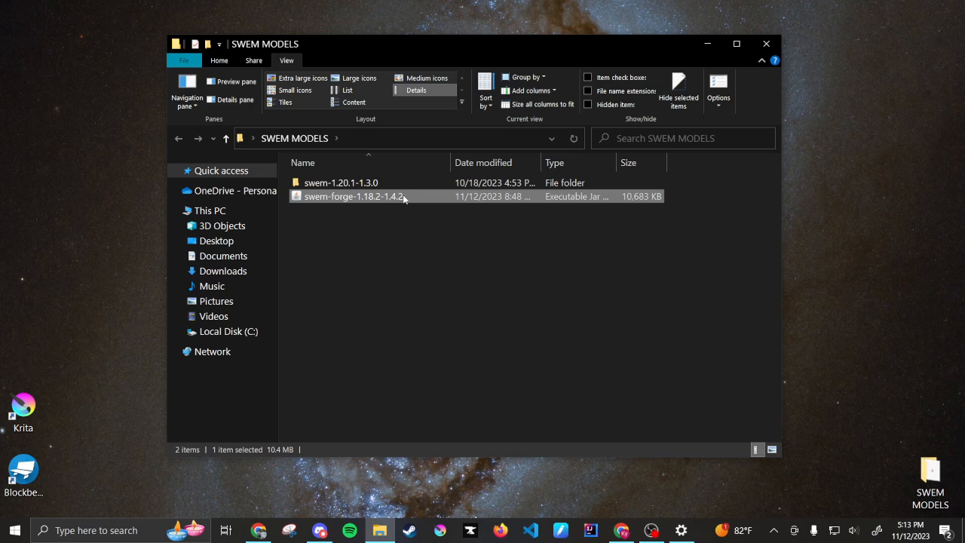
click(620, 92)
Step: Rename the copied jar as swem-forge-1.18.2-1.4.2.zip and accept the extension change
right_click(398, 198)
click(440, 453)
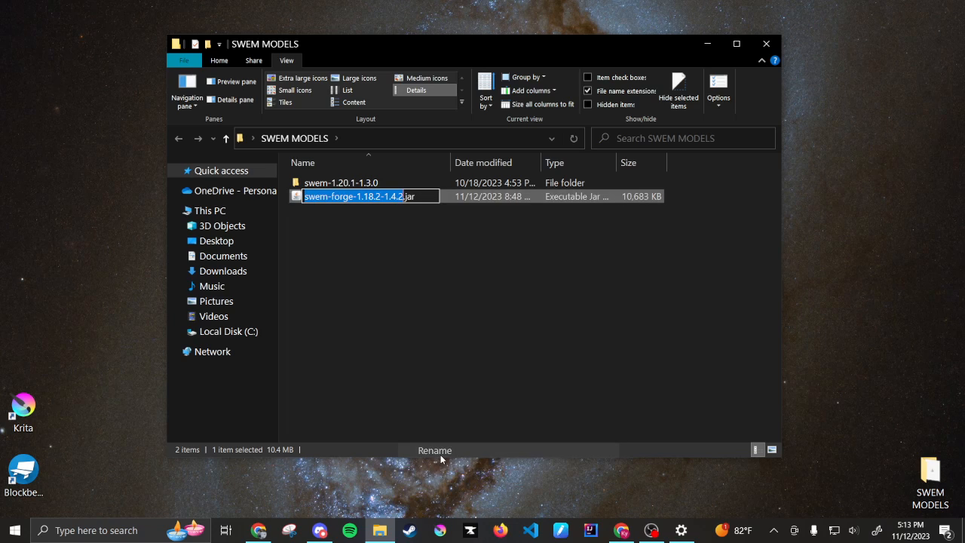
click(427, 198)
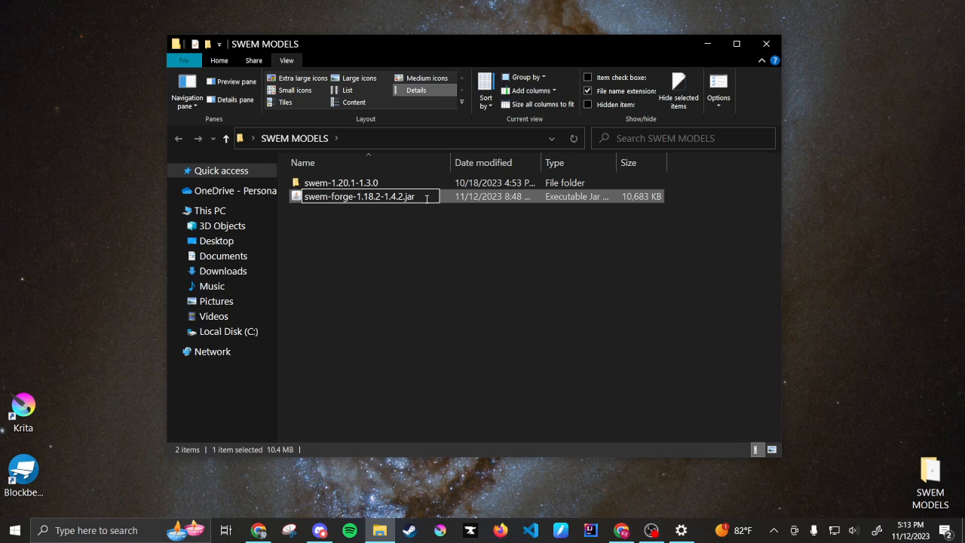
key(BackSpace)
key(BackSpace)
key(BackSpace)
text(zip)
key(Return)
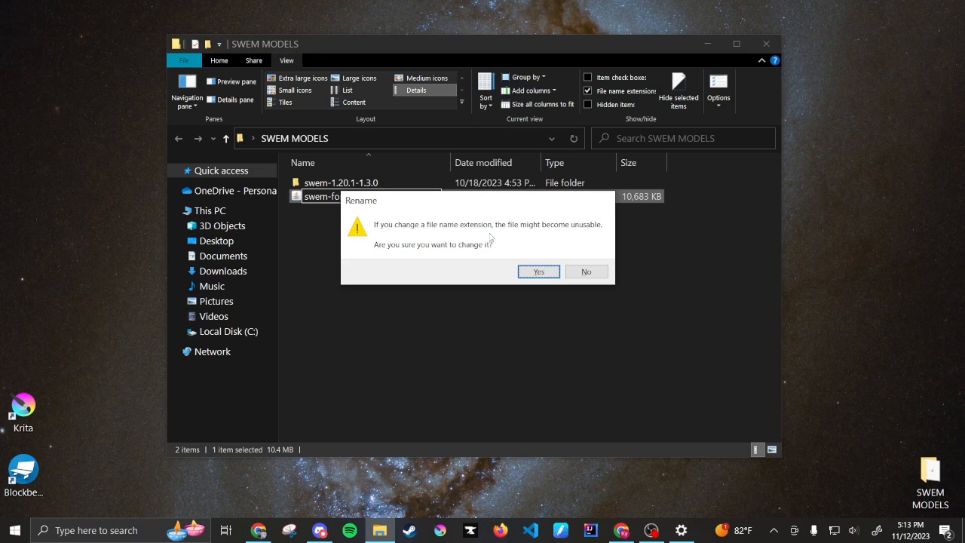
click(547, 272)
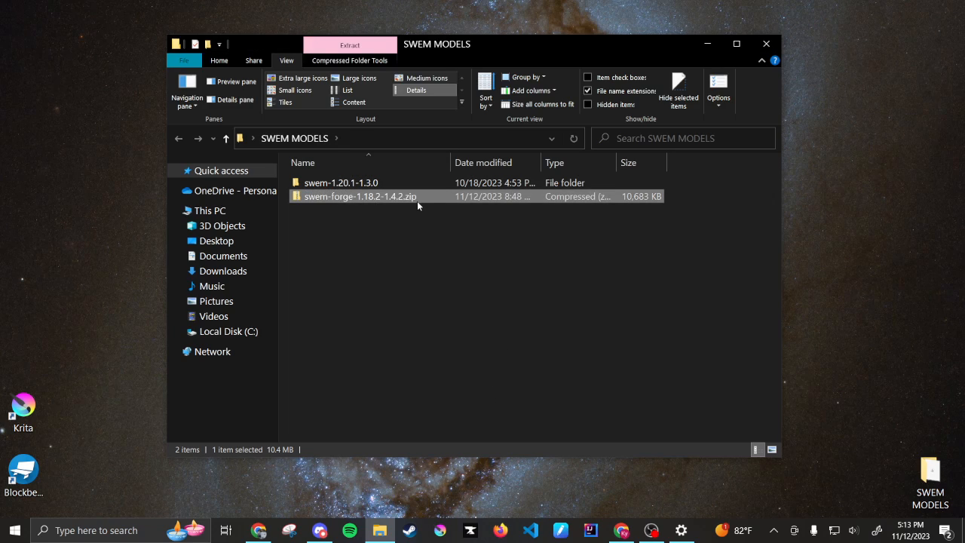
right_click(418, 200)
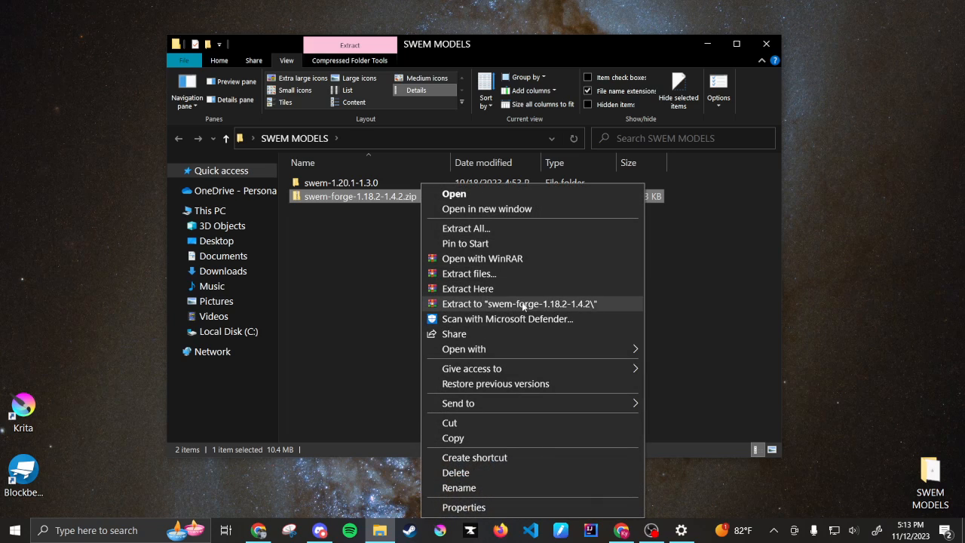
click(328, 280)
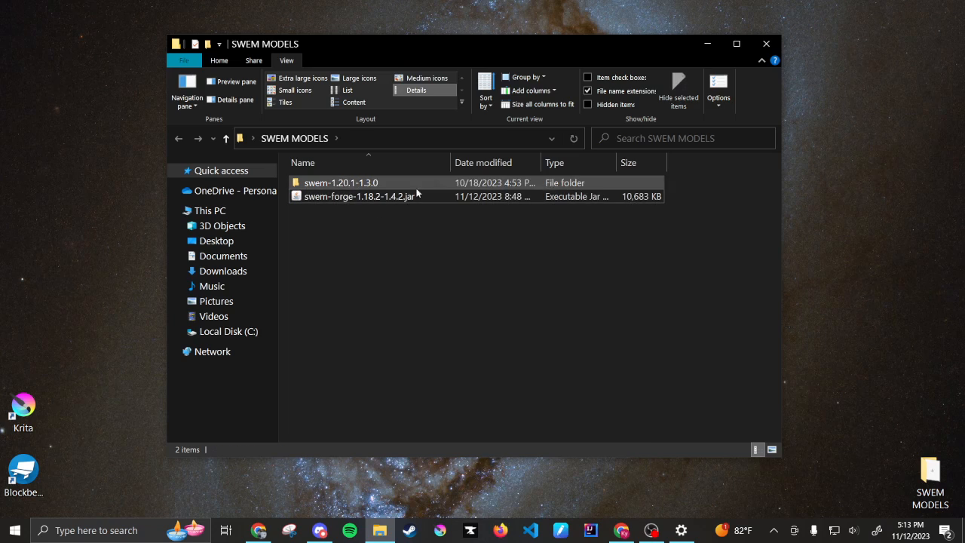
Step: Extract swem-forge-1.18.2-1.4.2.jar into a folder of the same name and delete the copied jar
right_click(374, 196)
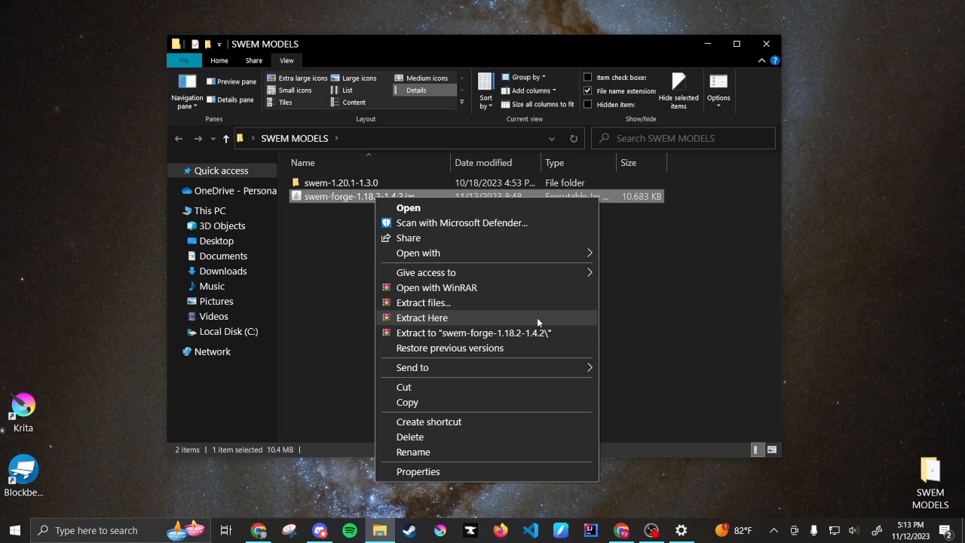
click(539, 336)
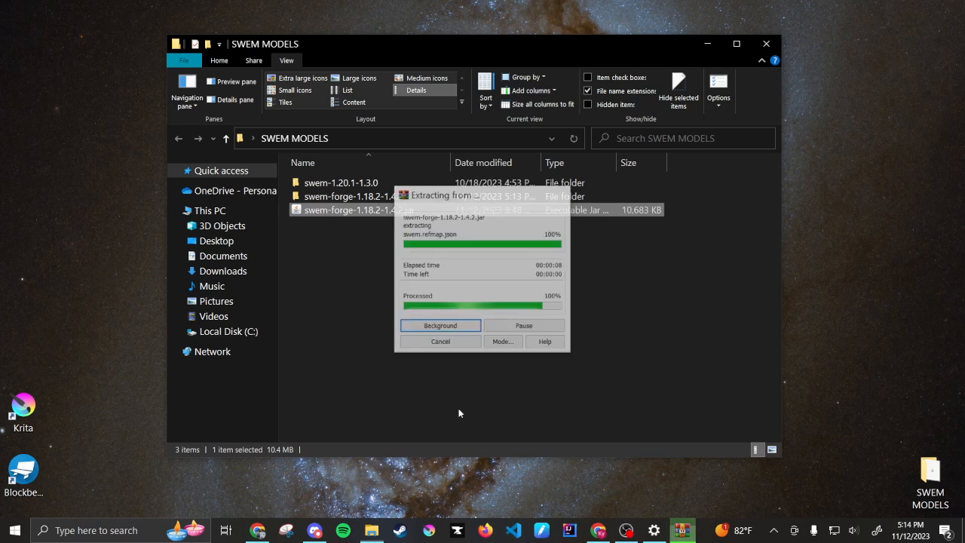
double_click(361, 198)
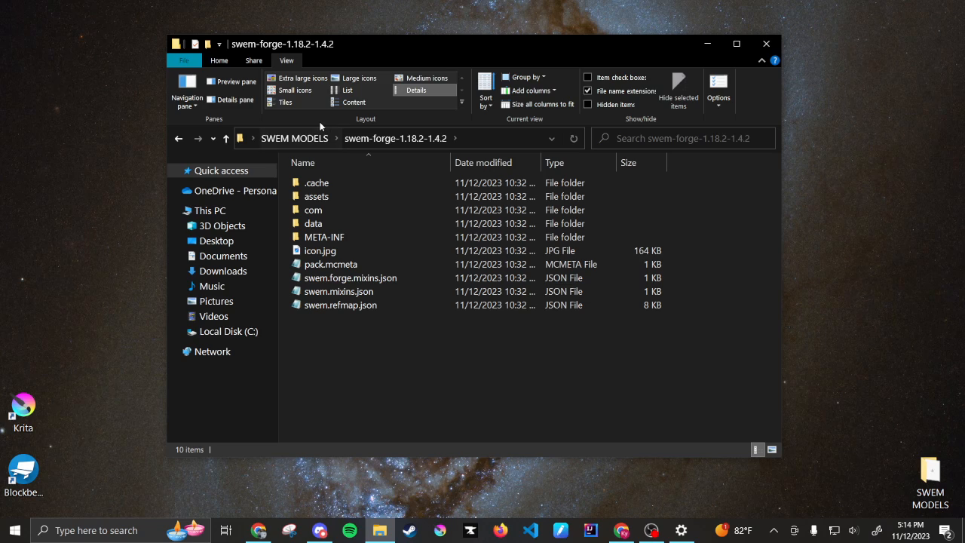
key(alt+Left)
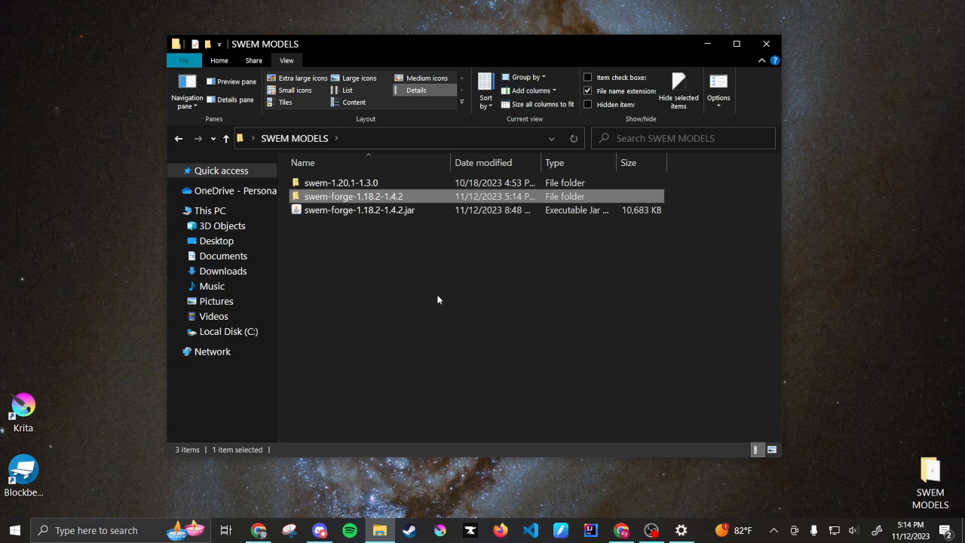
click(358, 211)
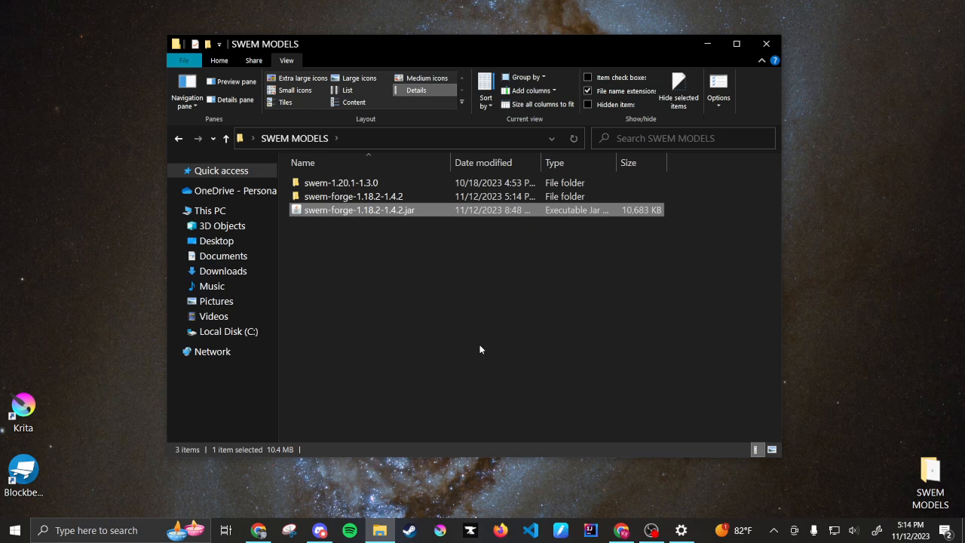
key(Delete)
Step: Open the extracted swem-forge-1.18.2-1.4.2 folder and examine its assets, .cache, com and META-INF subfolders
double_click(410, 195)
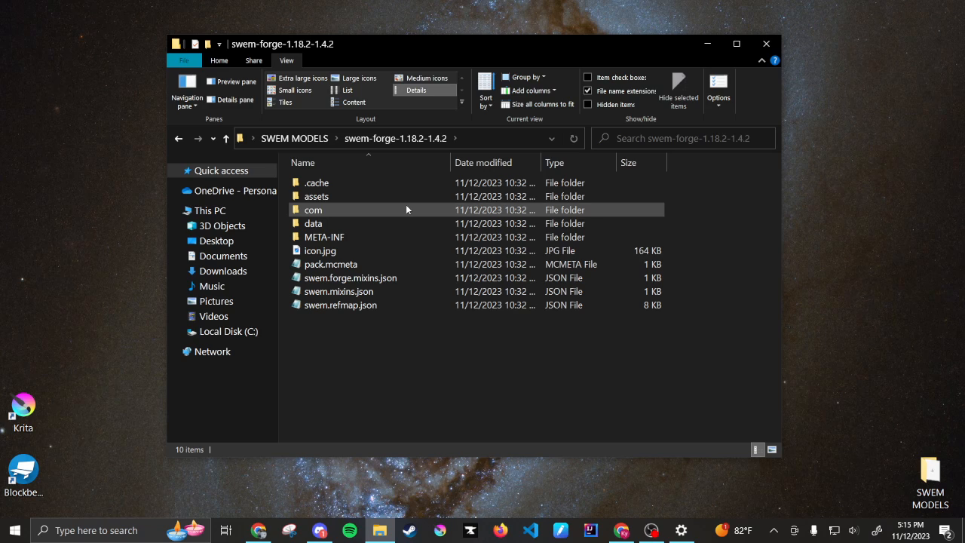
click(331, 196)
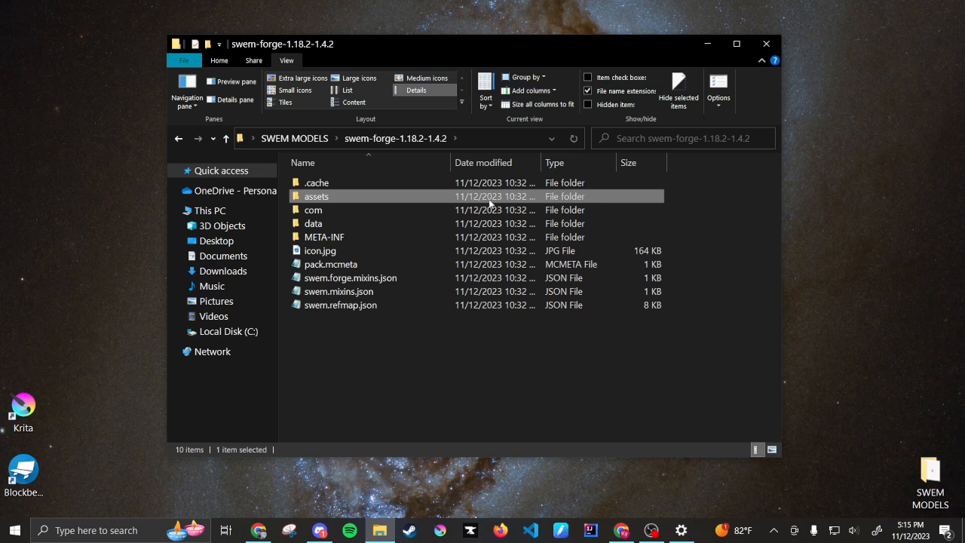
double_click(395, 196)
click(415, 140)
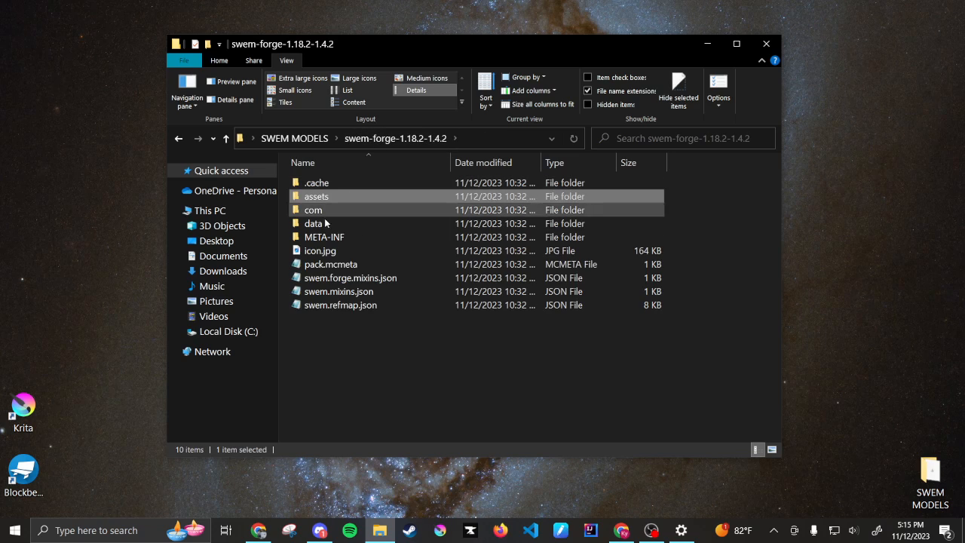
click(327, 186)
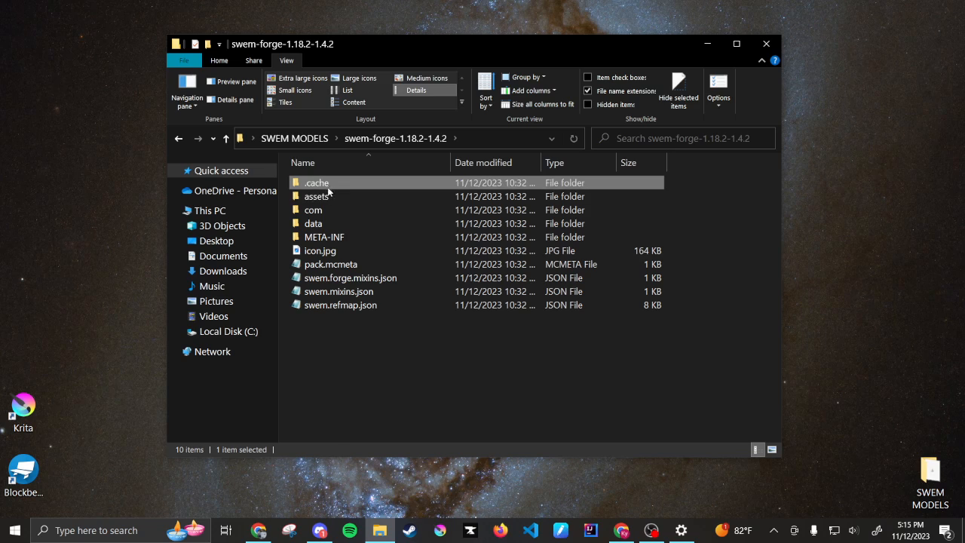
click(323, 213)
click(324, 236)
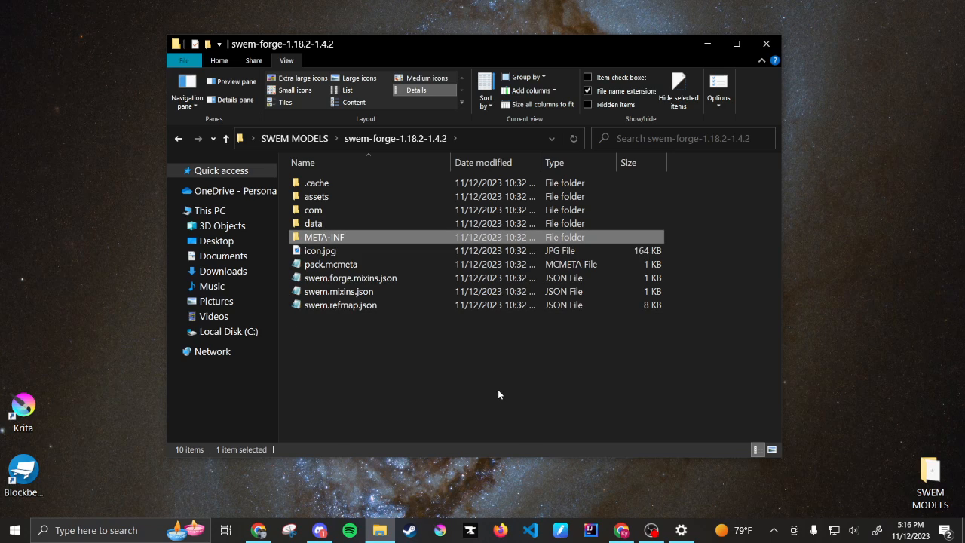
mouse_move(307, 197)
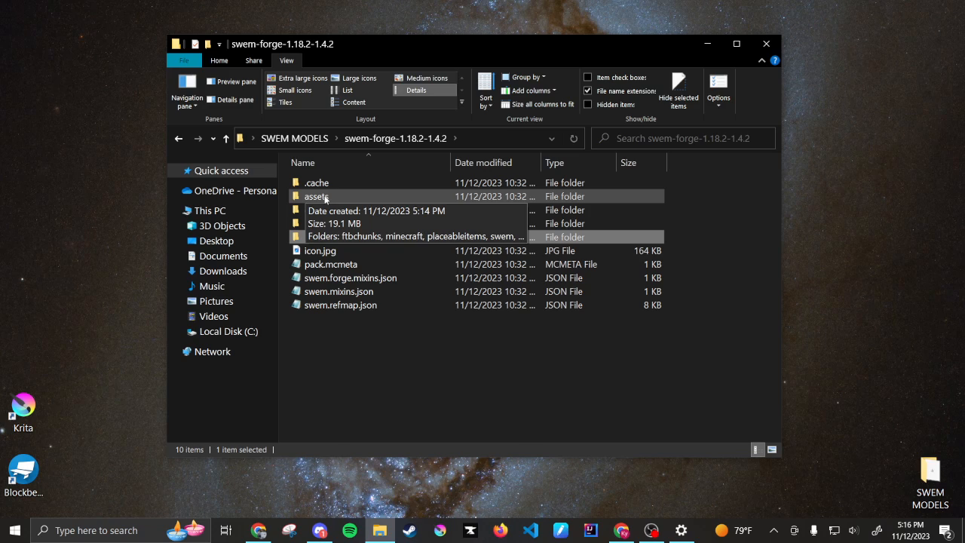
Step: Open the swem folder inside the extracted mod's assets folder
double_click(324, 198)
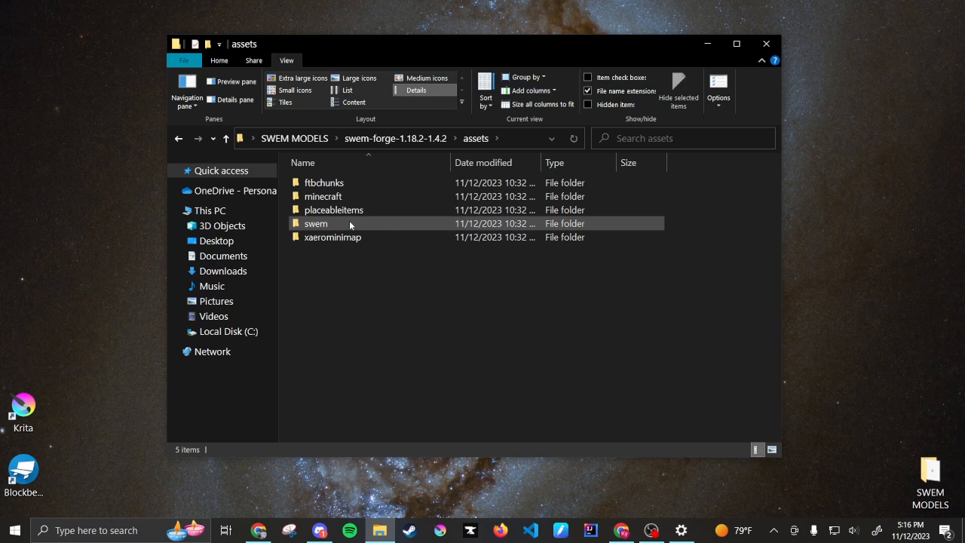
click(347, 223)
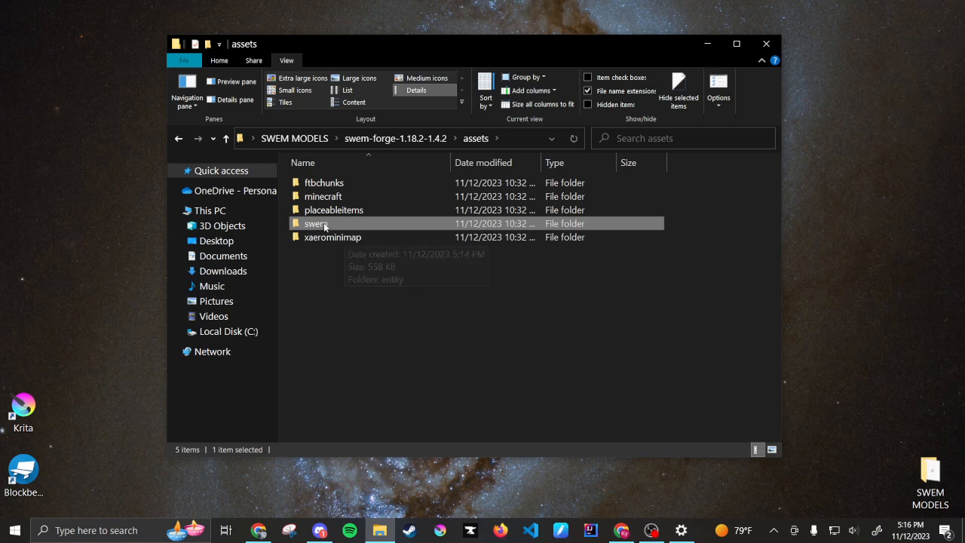
click(348, 226)
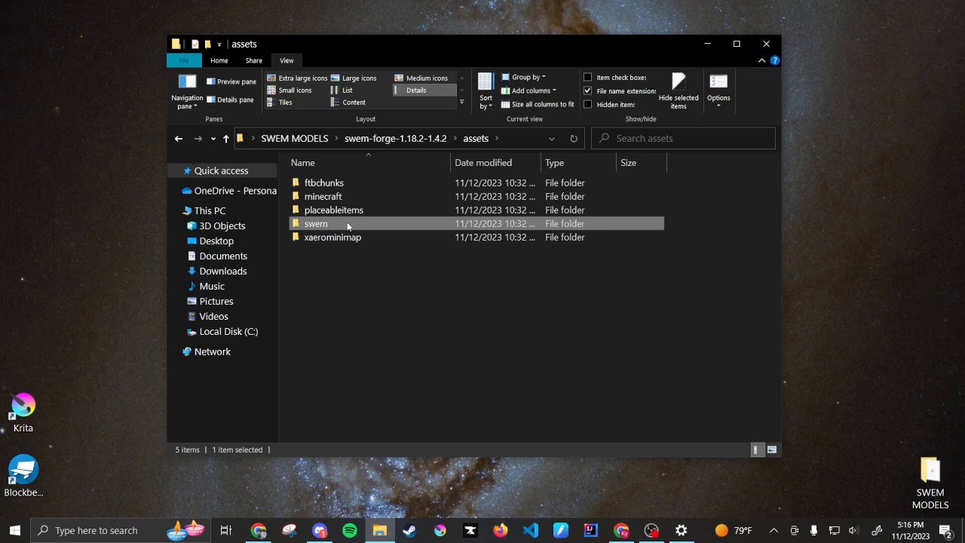
click(375, 229)
double_click(375, 225)
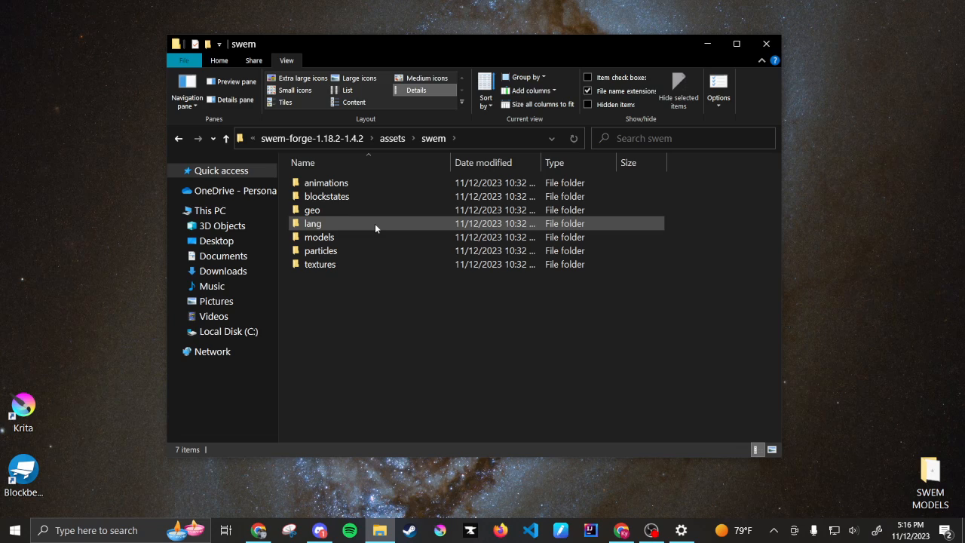
Step: Open the geo folder of swem and go into its entity subfolder
click(361, 212)
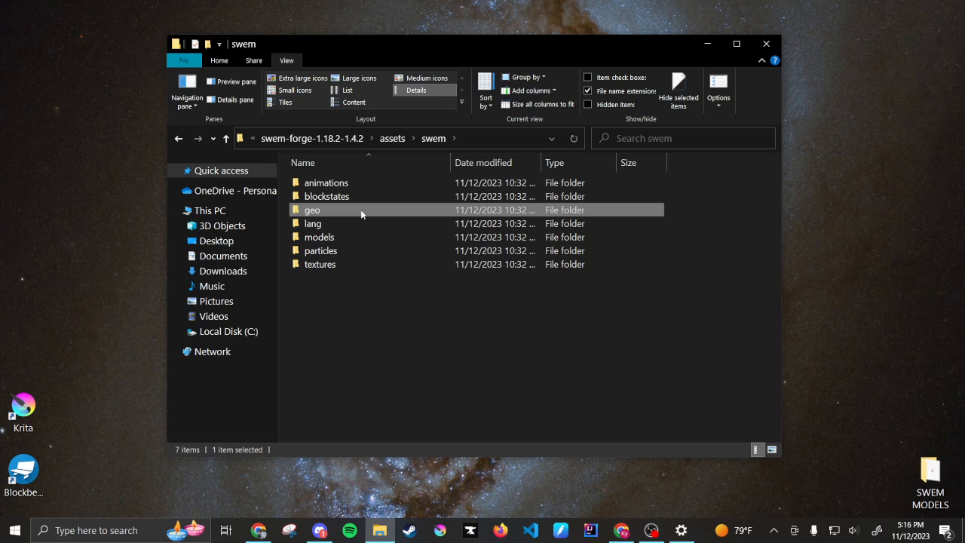
double_click(360, 209)
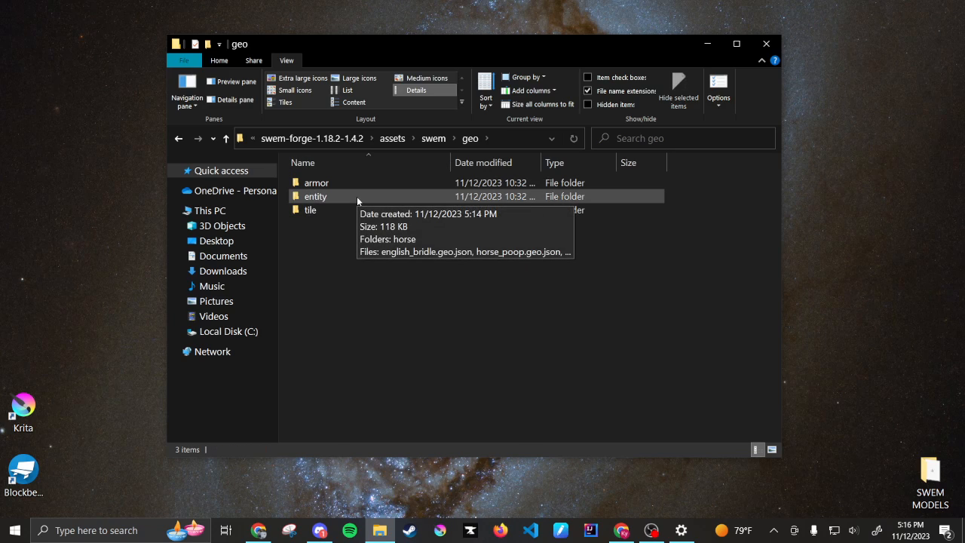
double_click(339, 198)
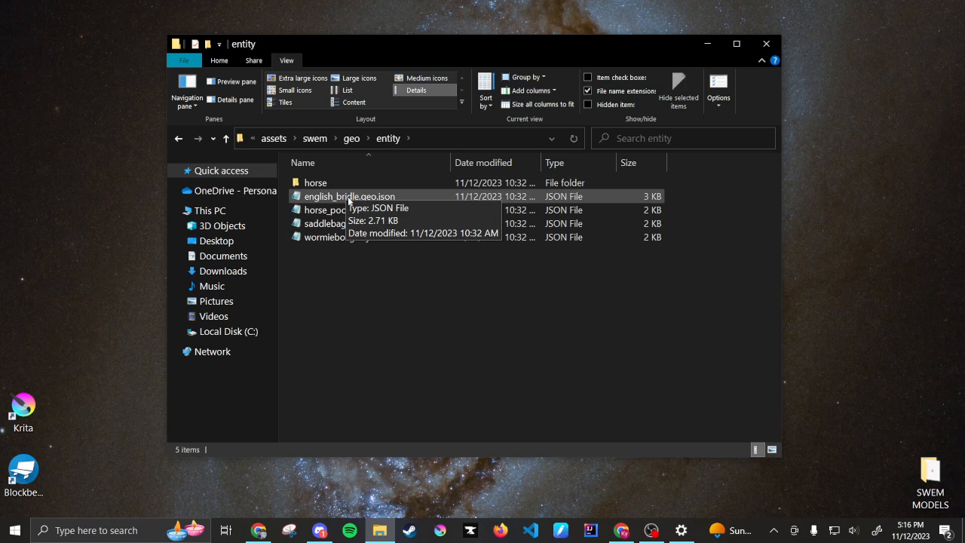
Step: Check the model files in the entity folder, and select swem_horse.geo.json in its horse subfolder
click(422, 198)
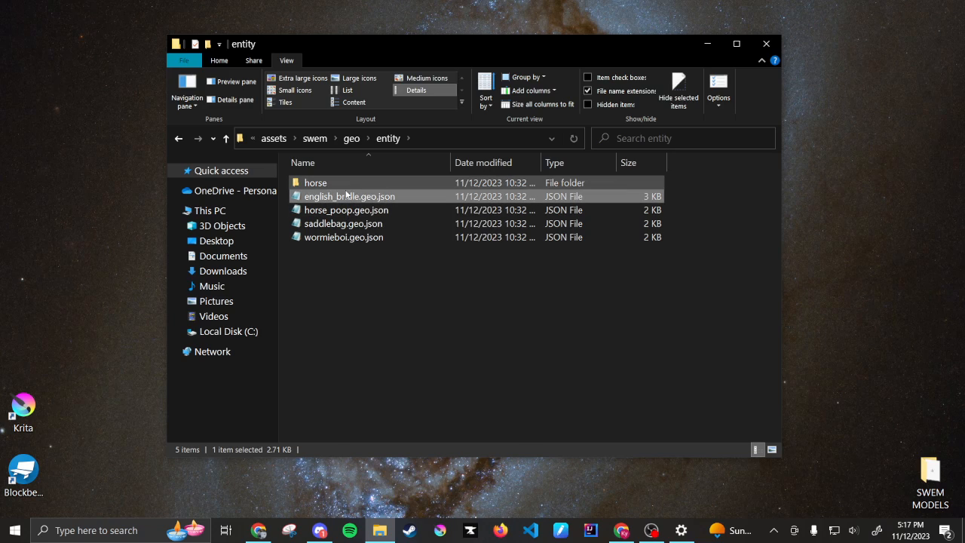
click(319, 210)
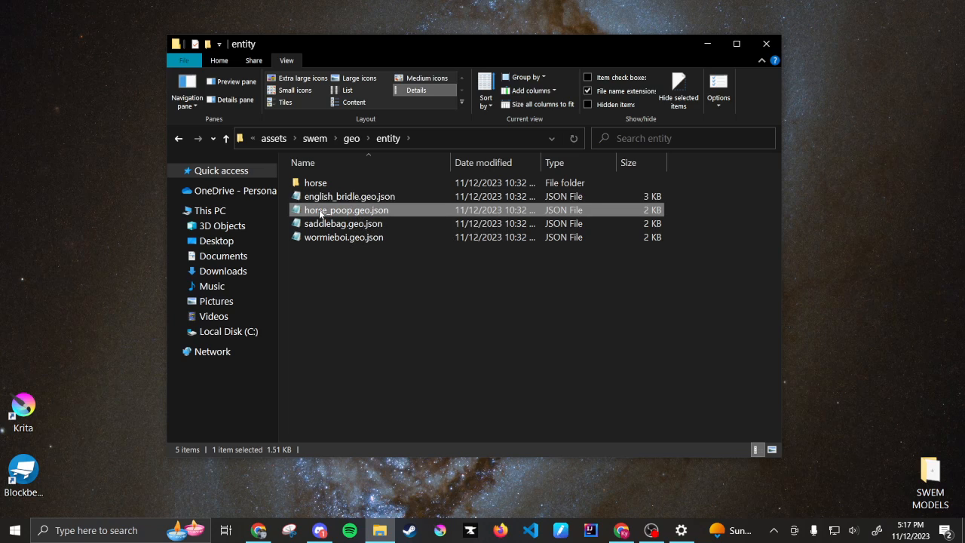
click(323, 224)
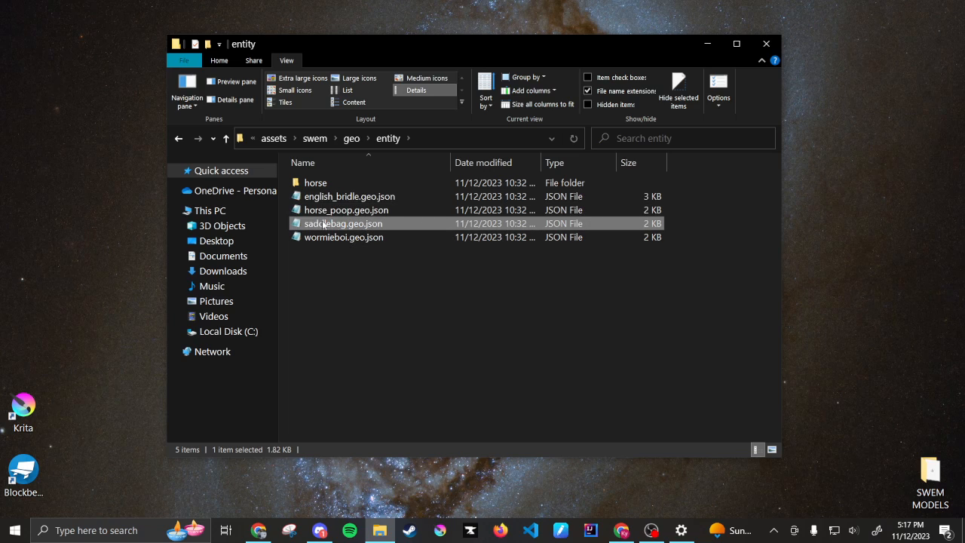
click(310, 238)
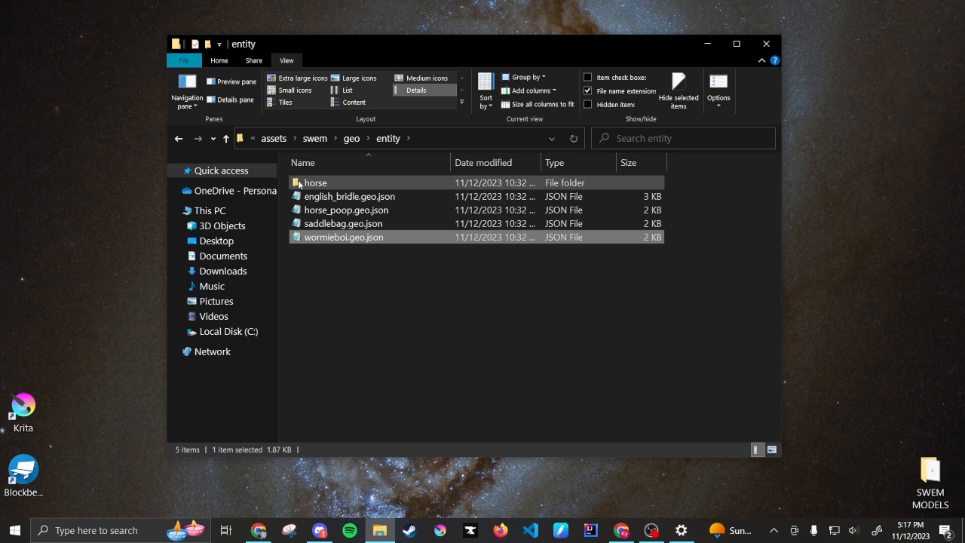
double_click(331, 184)
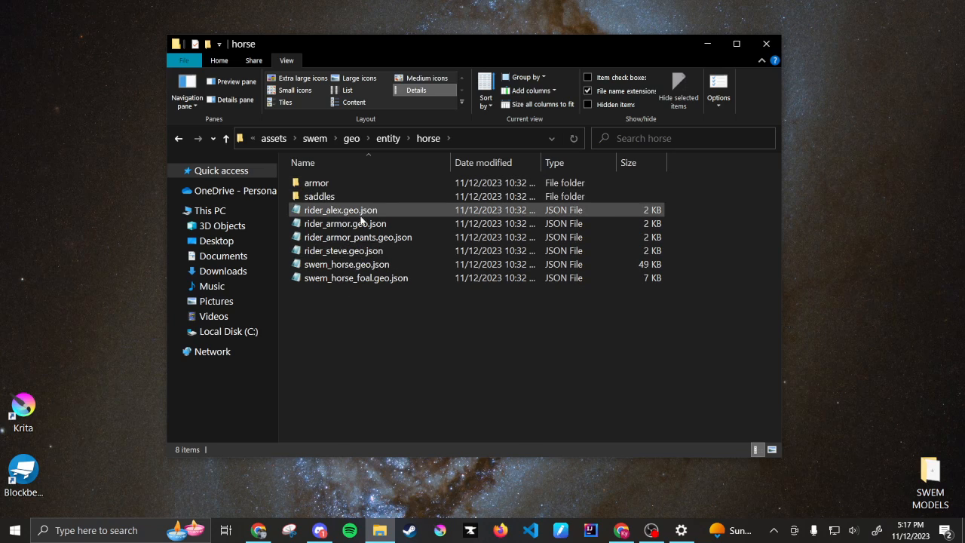
click(358, 265)
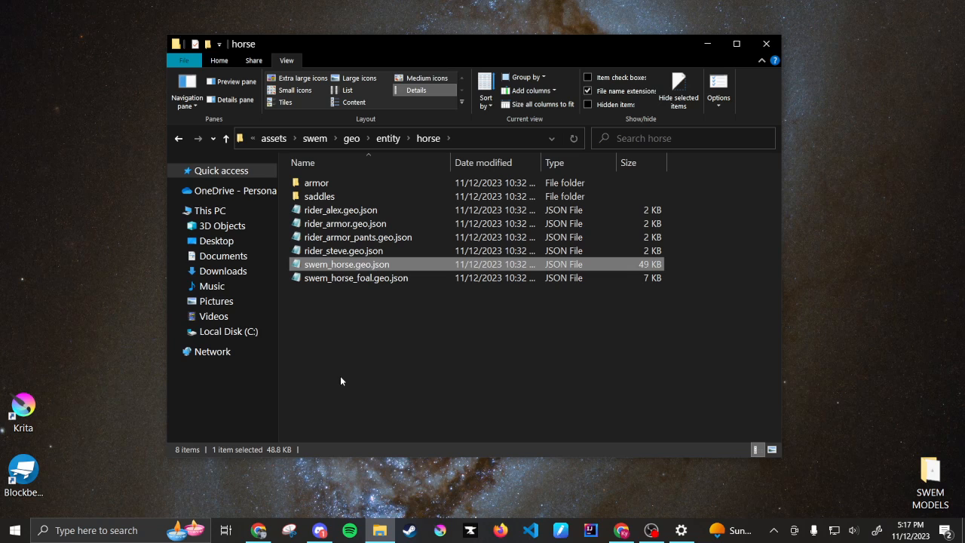
Step: Open swem_horse.geo.json in Notepad, look through its geometry and bone definitions, and close it
double_click(370, 270)
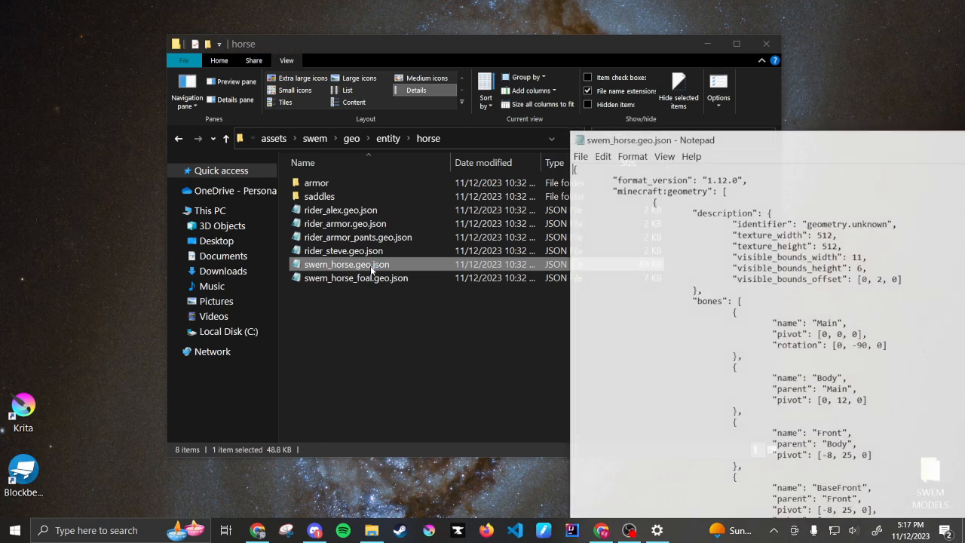
drag(808, 138, 616, 38)
scroll(604, 315, down, 10)
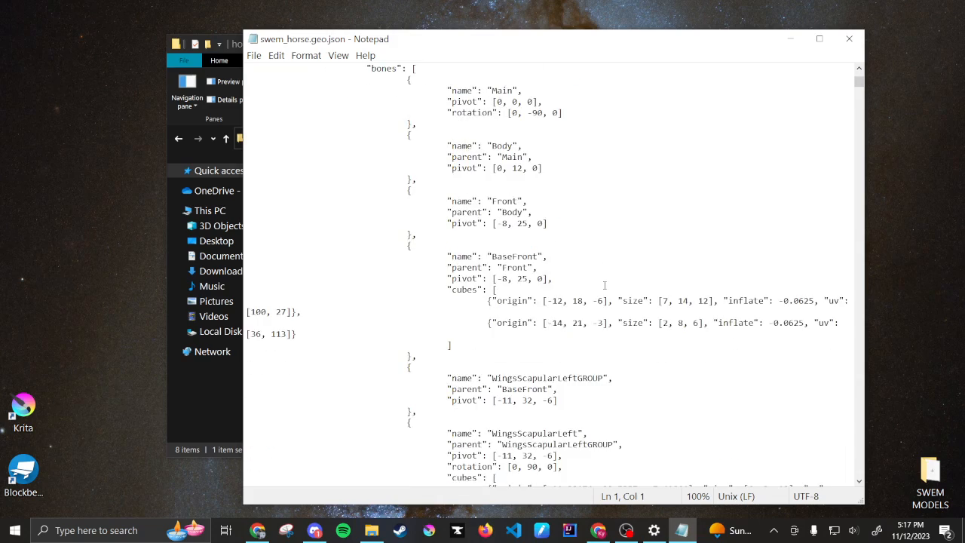
scroll(604, 315, down, 20)
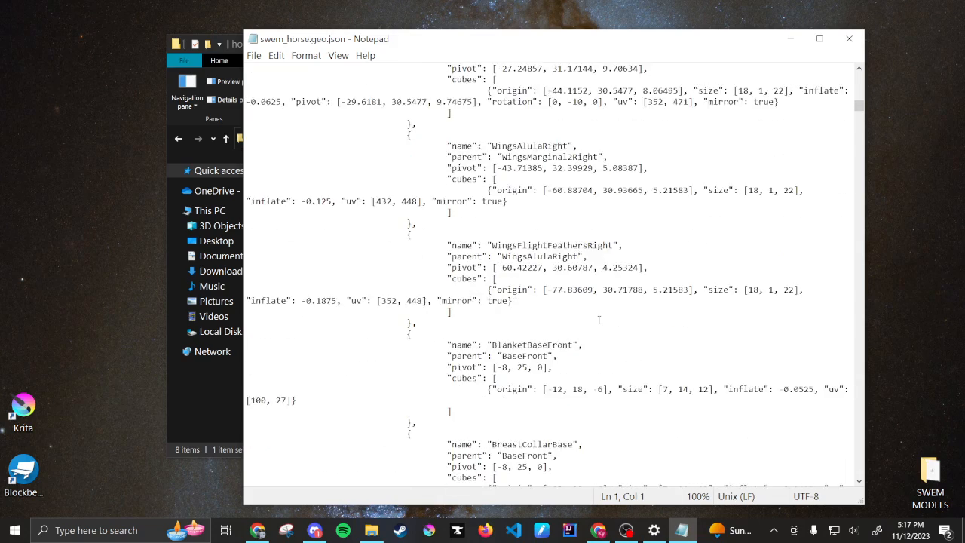
scroll(601, 321, down, 3)
scroll(616, 322, up, 20)
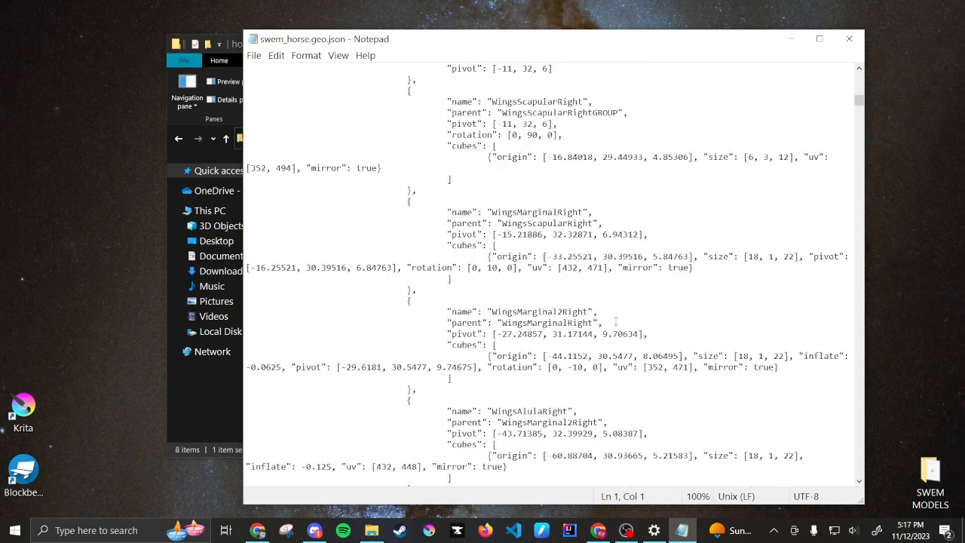
scroll(616, 322, up, 20)
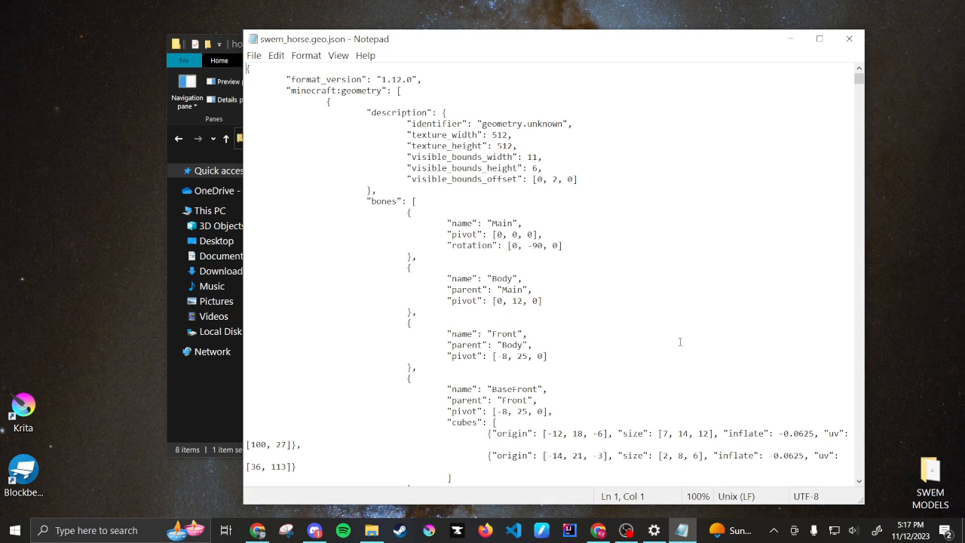
click(848, 39)
Step: Switch to Chrome, open the Blockbench website from the search results, examine its home page and minimize the browser
double_click(22, 472)
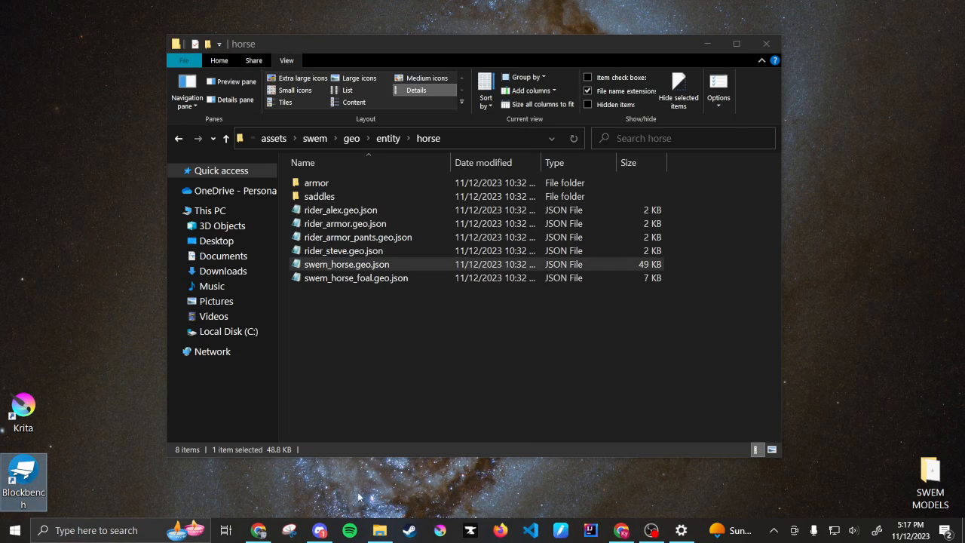
click(622, 530)
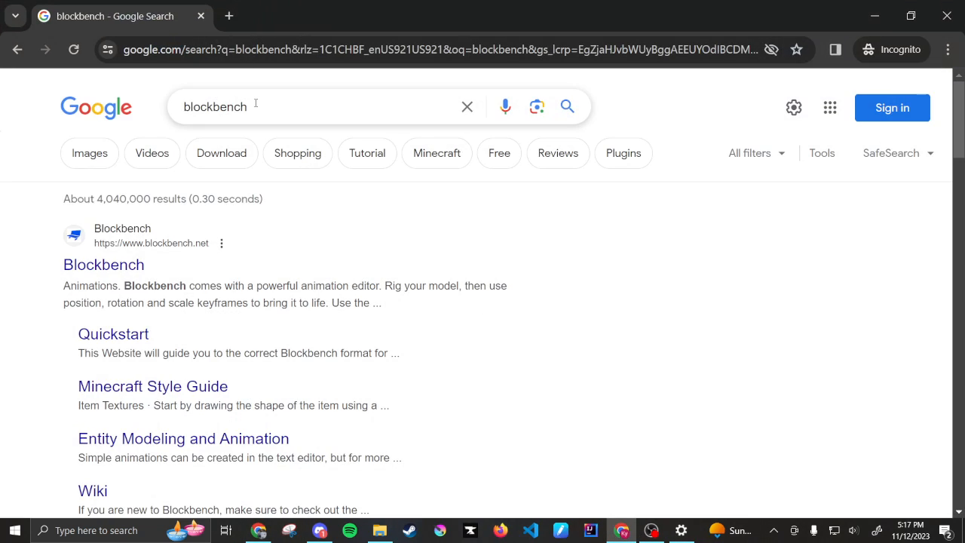
click(121, 267)
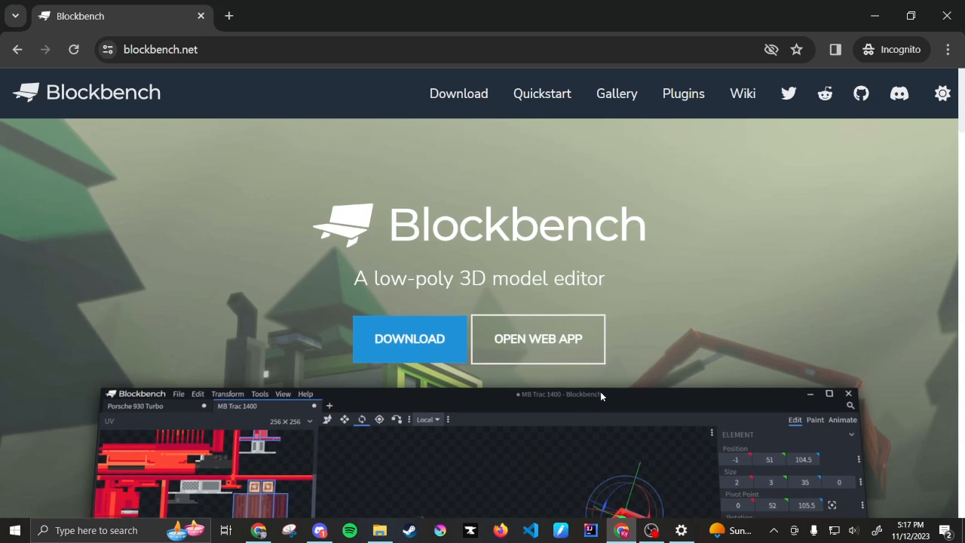
scroll(445, 184, down, 2)
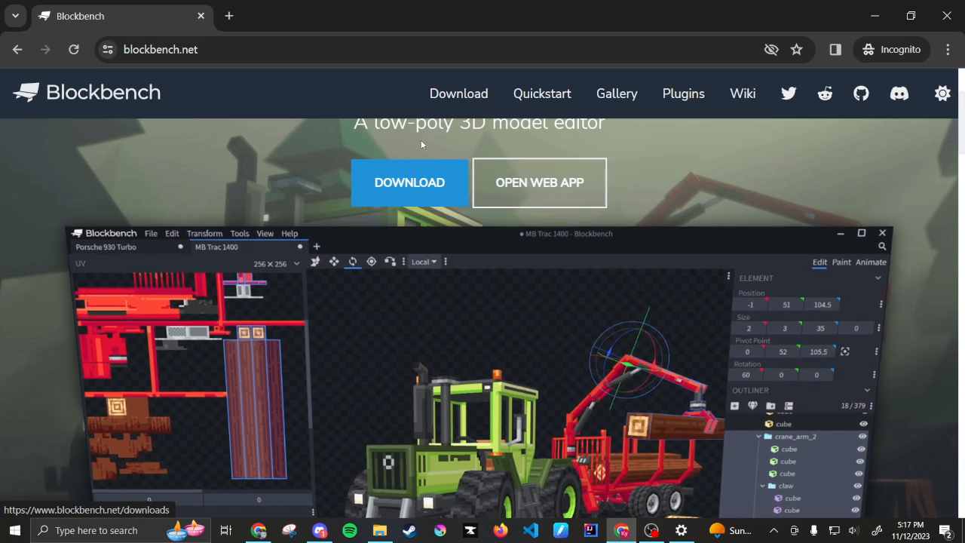
scroll(393, 348, down, 3)
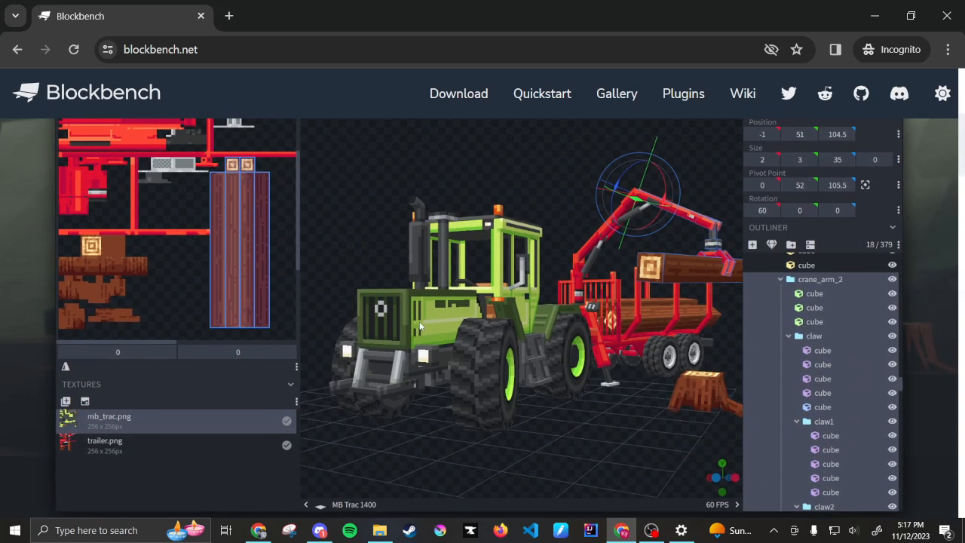
scroll(670, 398, up, 3)
scroll(565, 256, down, 3)
scroll(618, 277, up, 3)
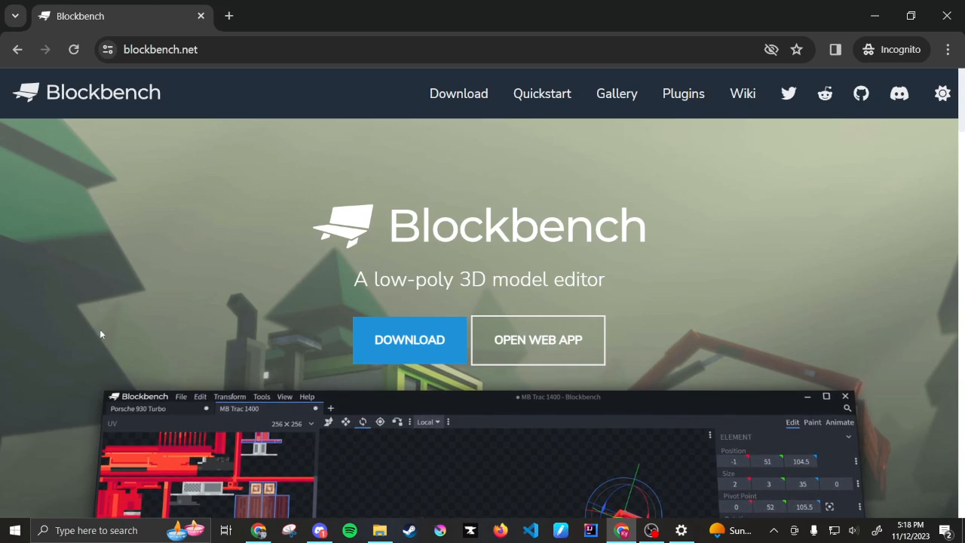
click(874, 16)
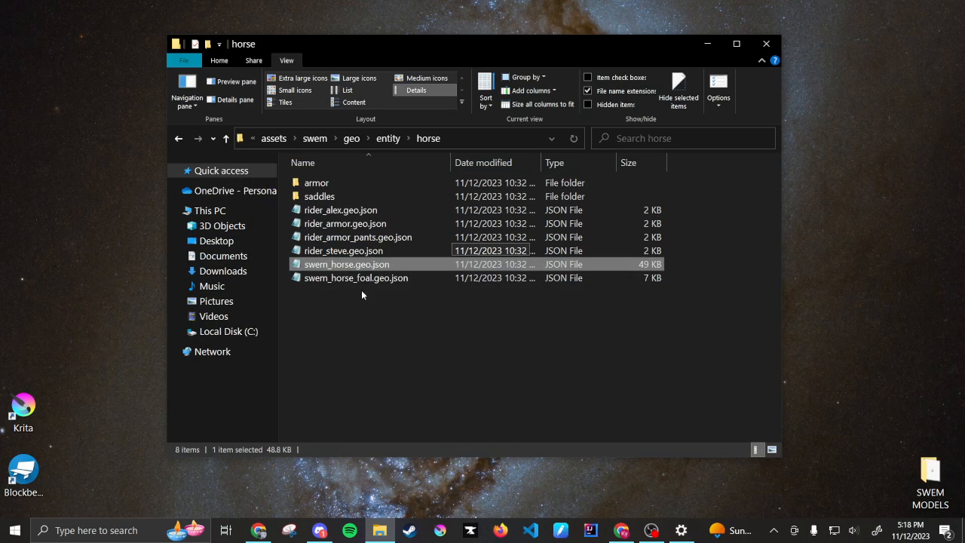
Step: Launch Blockbench and bring up the dialog for opening an existing model
double_click(23, 471)
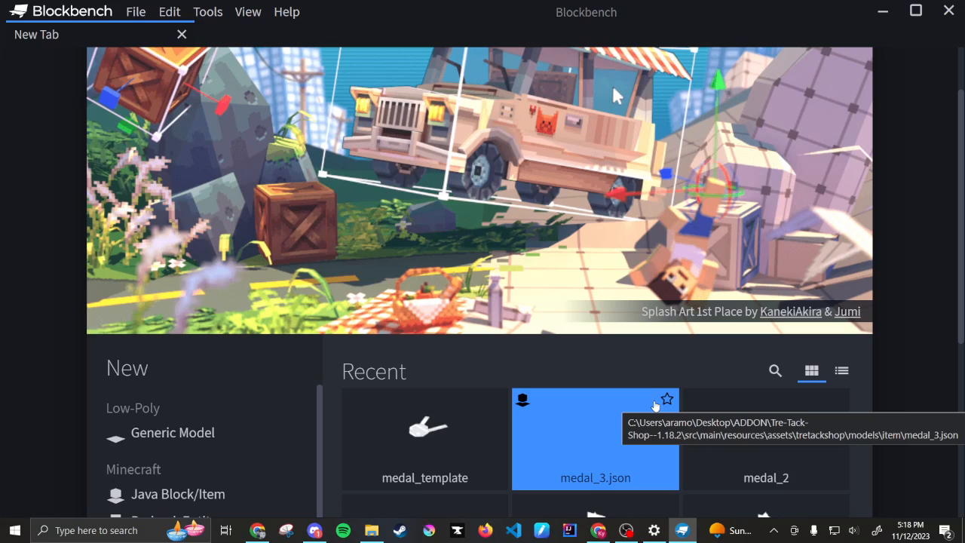
scroll(848, 255, down, 2)
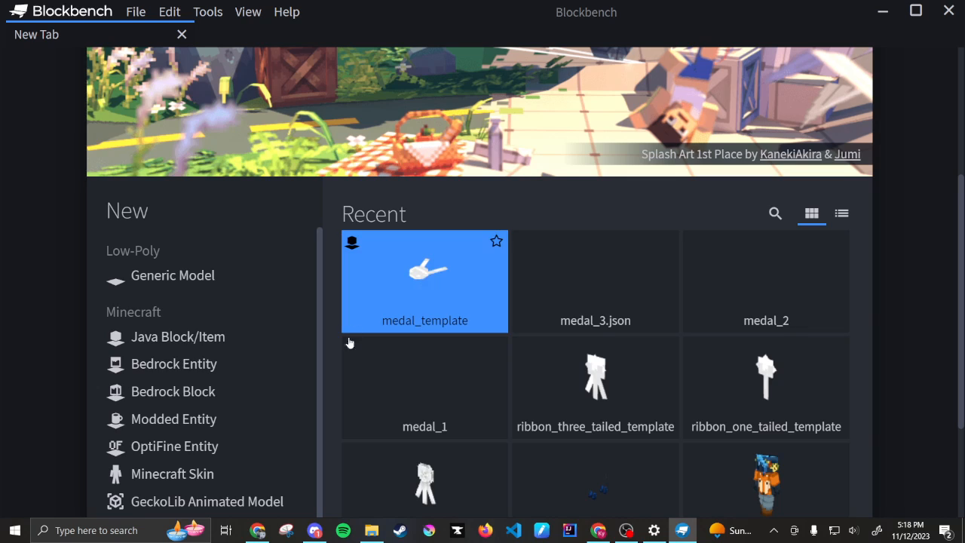
scroll(349, 343, down, 2)
scroll(786, 419, up, 1)
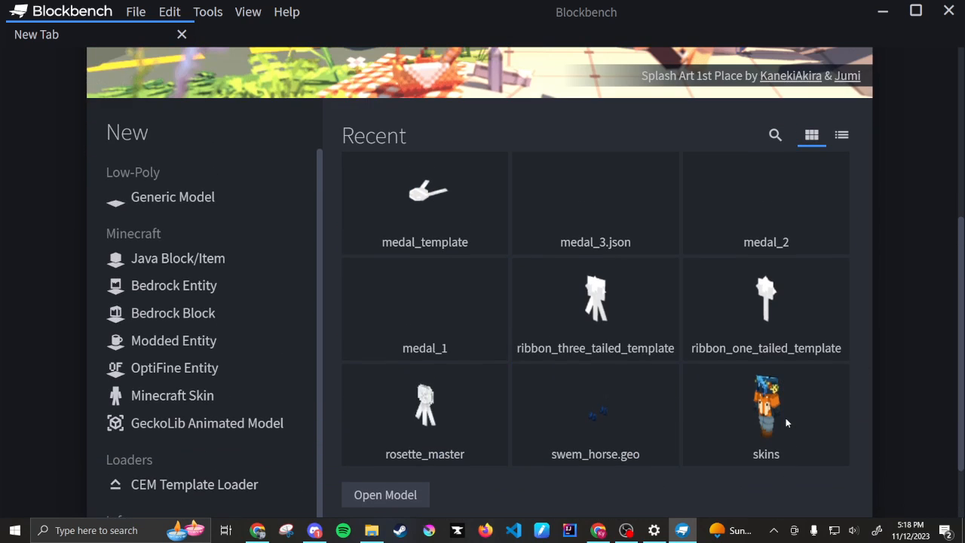
click(386, 495)
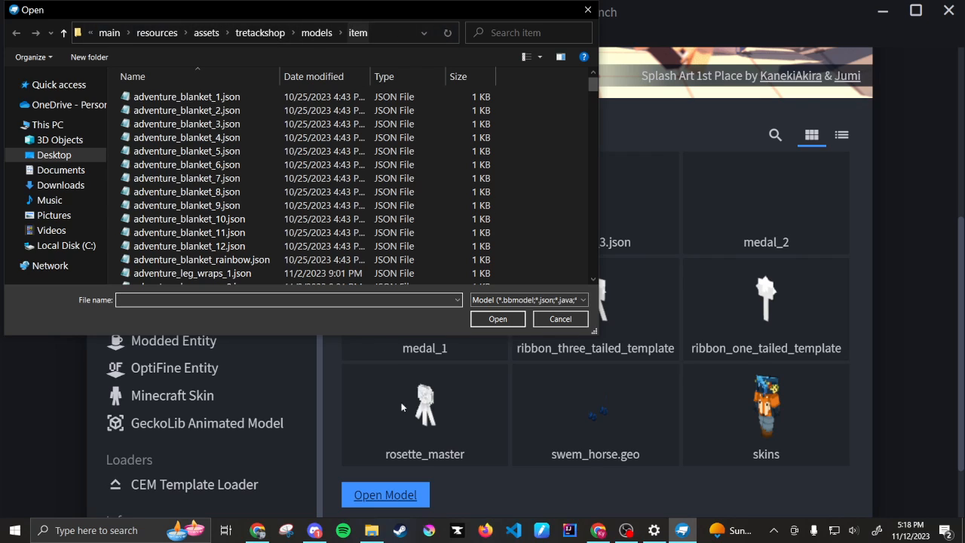
Step: Copy the horse folder's path from File Explorer and use it to reach that folder in Blockbench's Open dialog
click(372, 529)
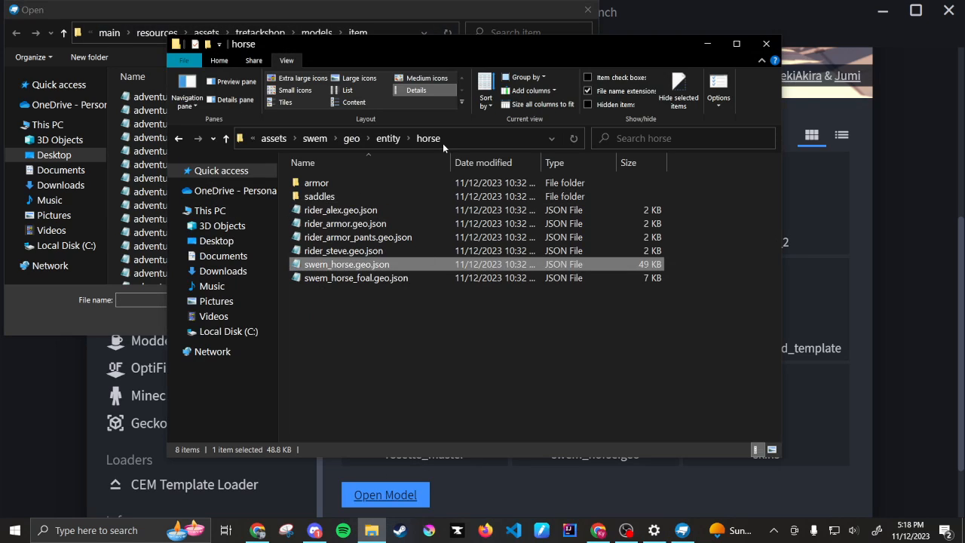
click(486, 139)
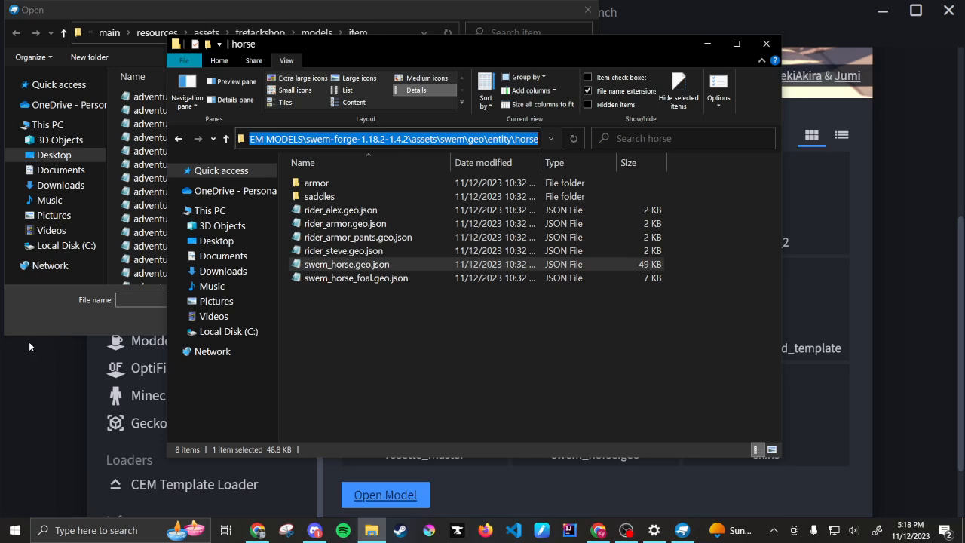
click(707, 43)
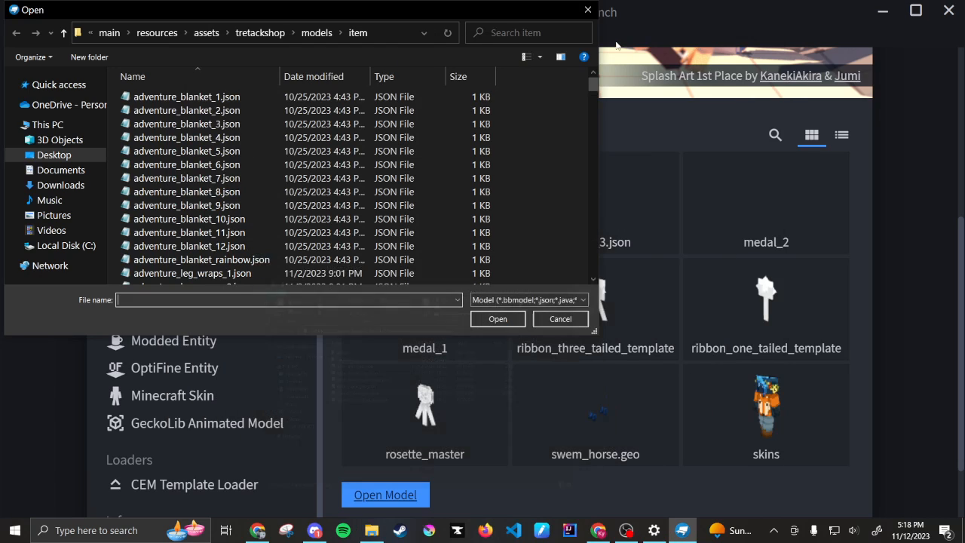
click(400, 34)
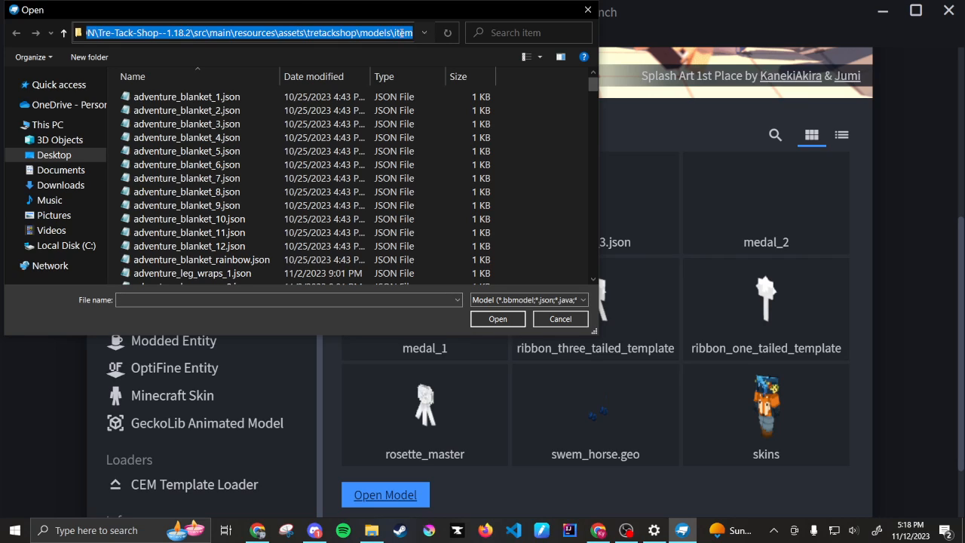
key(ctrl+v)
key(Return)
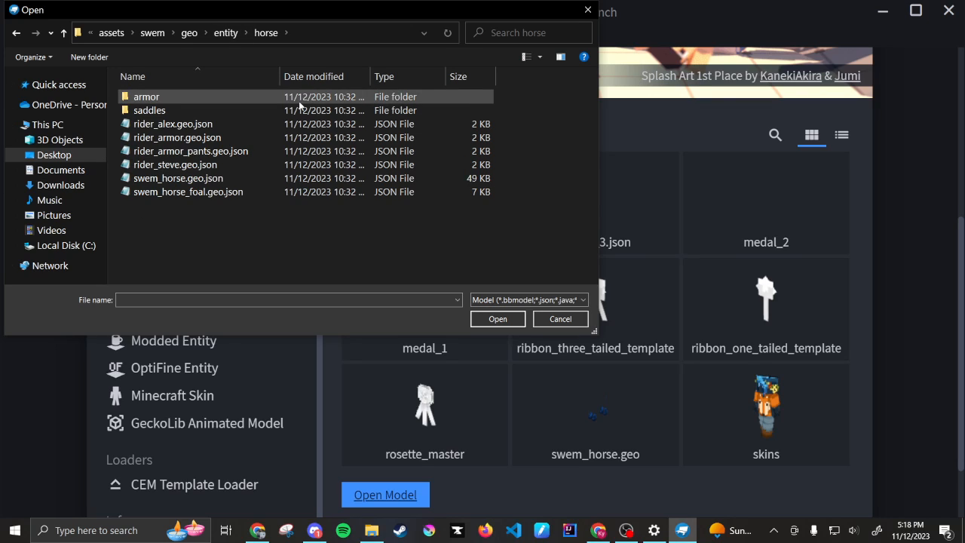
Step: Browse from the Desktop through SWEM MODELS and swem-forge-1.18.2-1.4.2 to assets/swem/geo/entity/horse and open swem_horse.geo.json
click(47, 154)
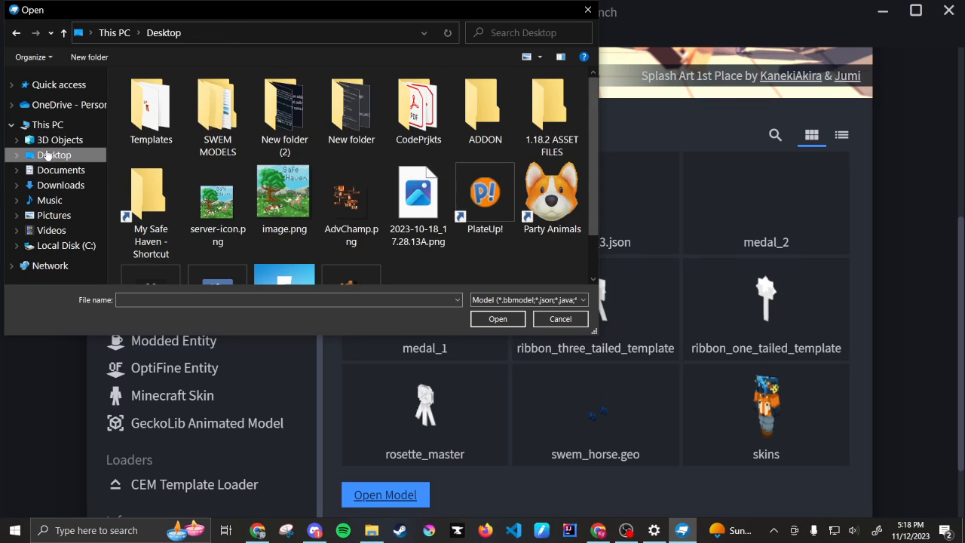
double_click(214, 105)
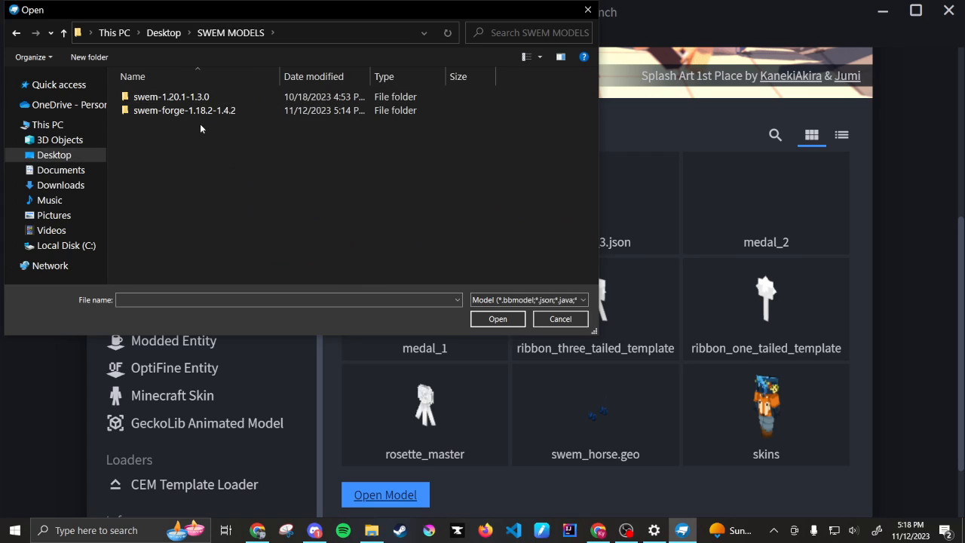
double_click(208, 111)
double_click(208, 111)
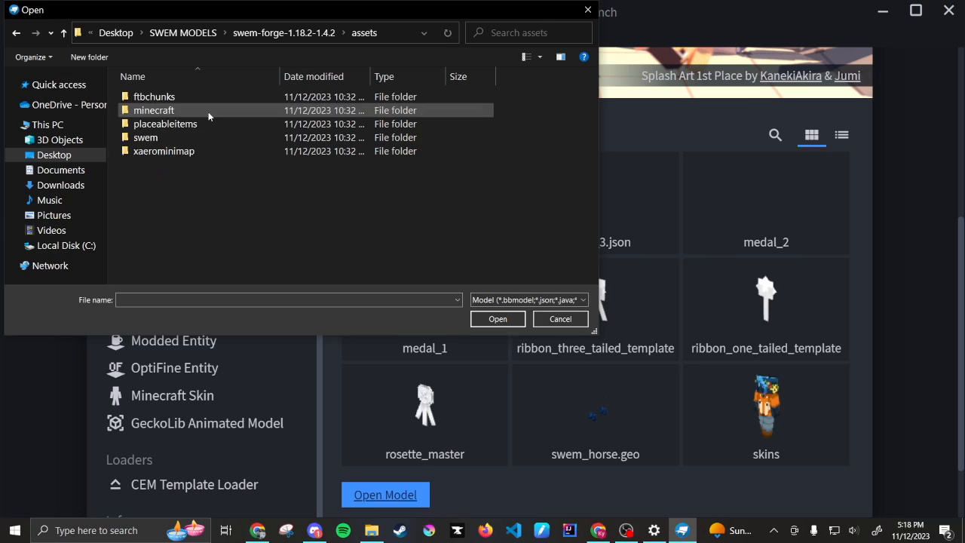
double_click(200, 138)
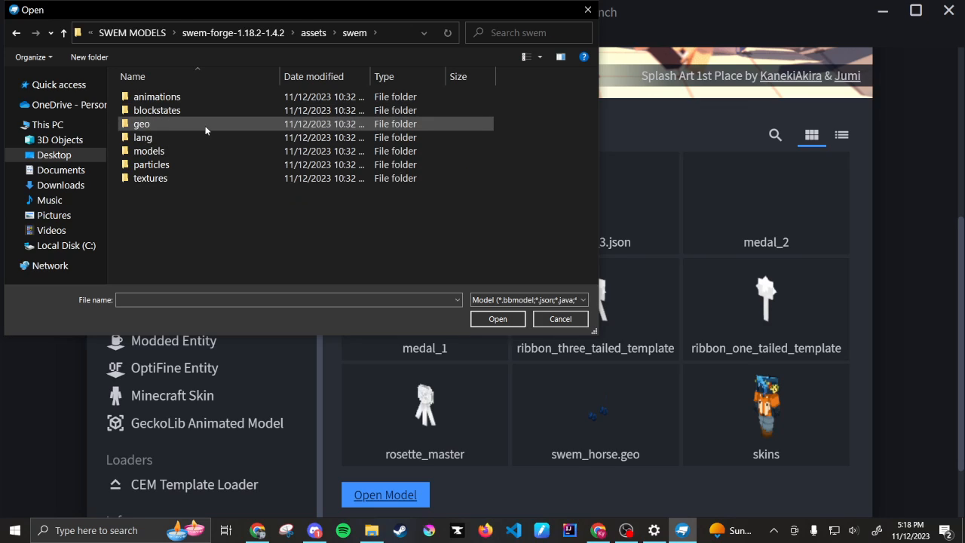
double_click(205, 124)
double_click(214, 110)
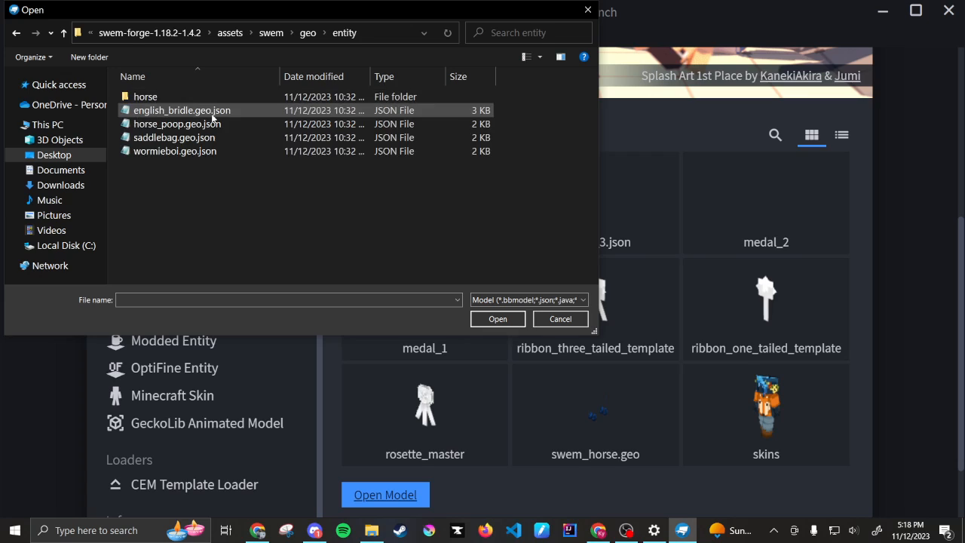
double_click(211, 98)
click(197, 179)
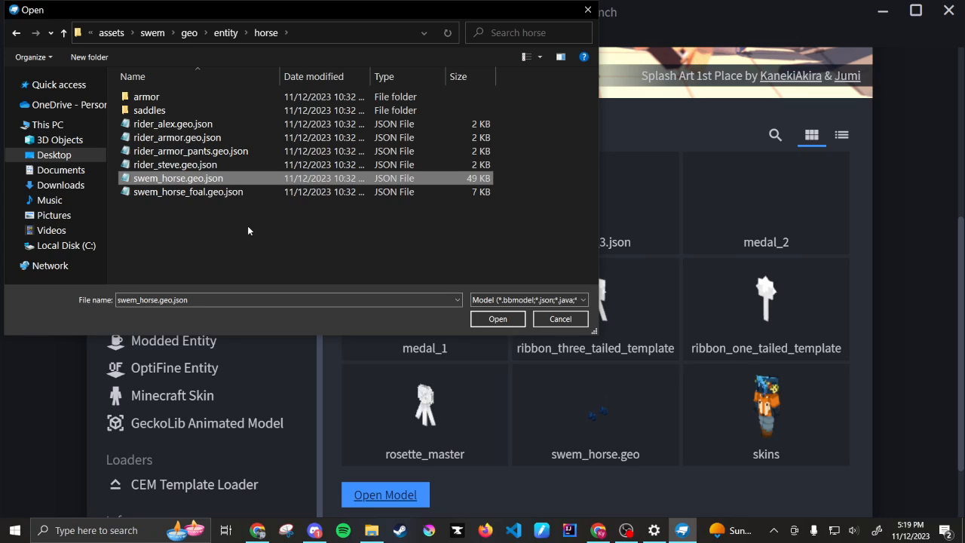
key(Return)
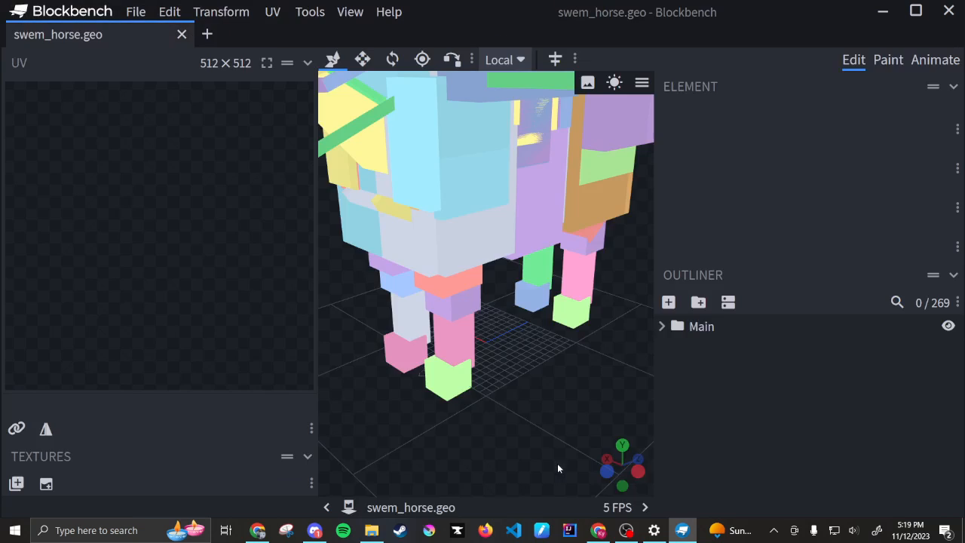
Step: Examine the whole horse model, including its wings and tack, from closer up and farther away
scroll(509, 377, down, 5)
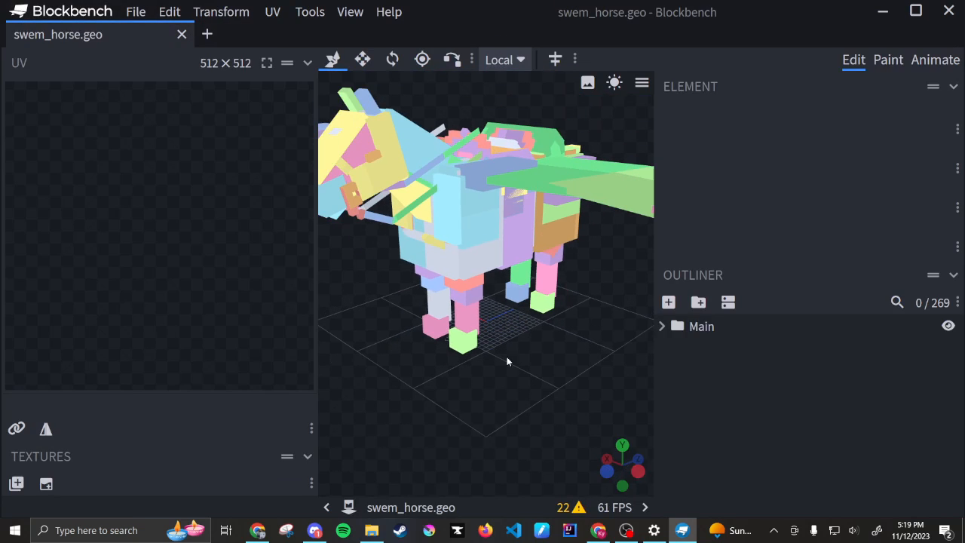
scroll(469, 258, down, 2)
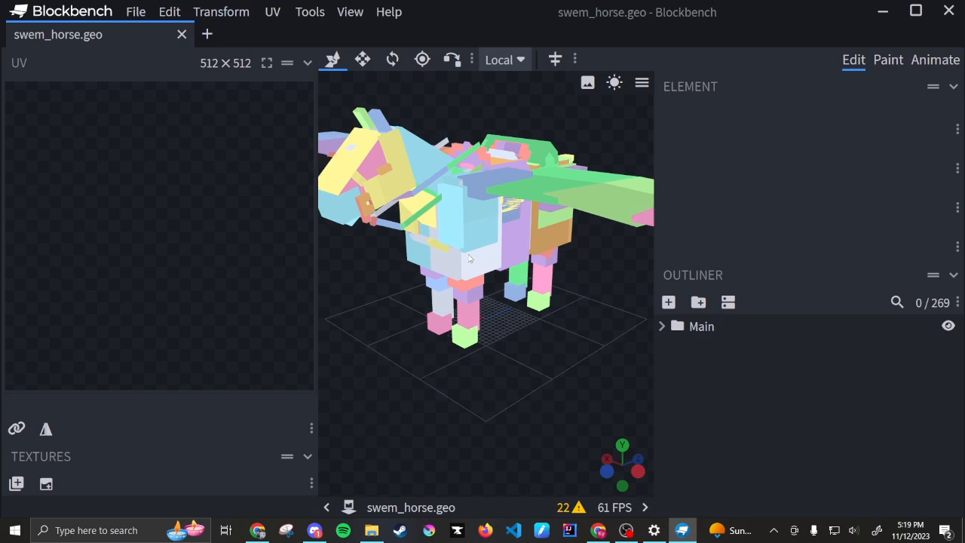
scroll(468, 259, up, 8)
scroll(469, 259, down, 5)
scroll(469, 258, down, 8)
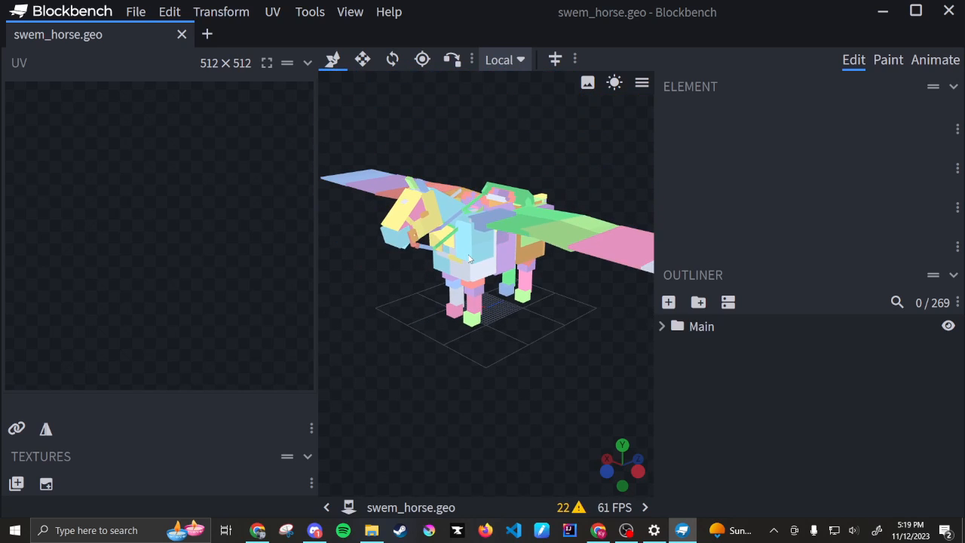
drag(488, 329, 198, 321)
drag(410, 311, 205, 353)
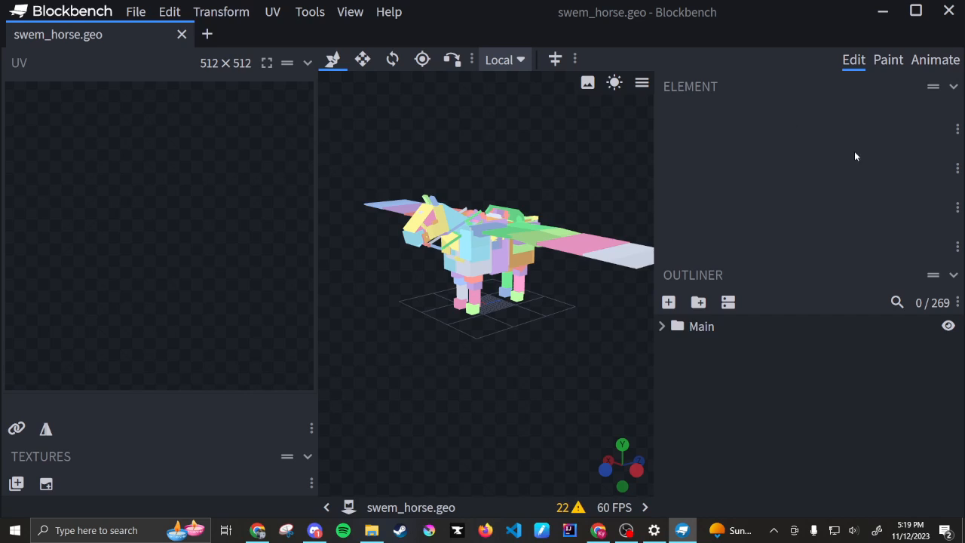
Step: Select an ArmorLeftShoulder cube on the horse's front and look through the model's group hierarchy in the outliner
click(468, 245)
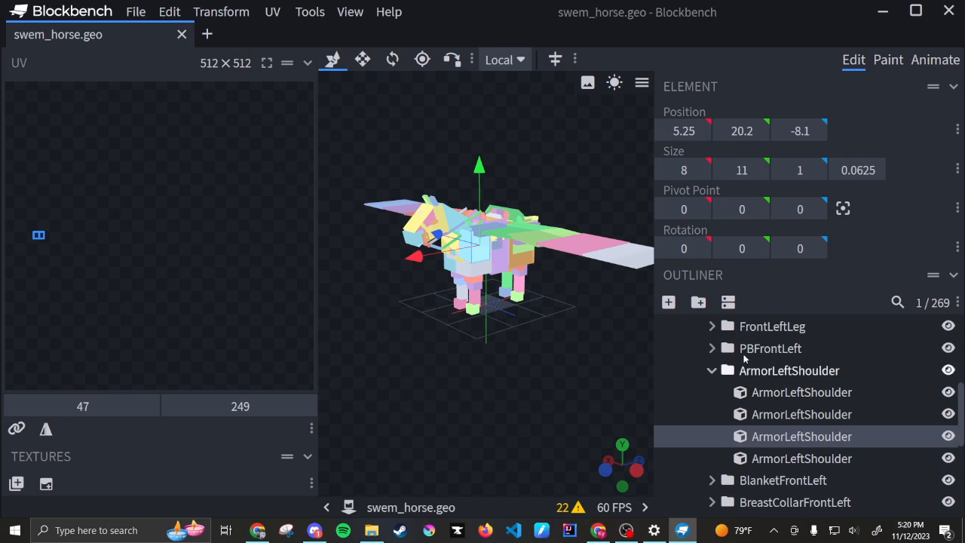
scroll(720, 377, up, 10)
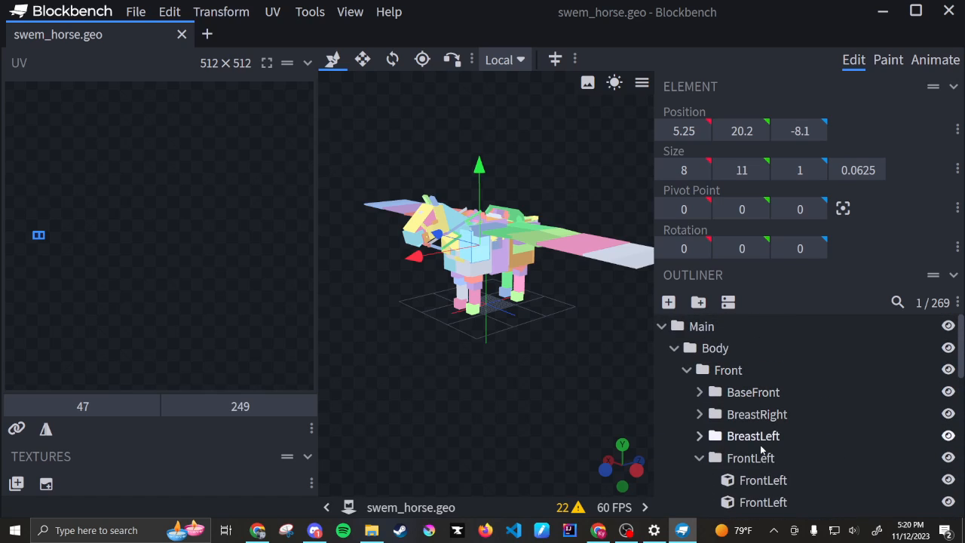
scroll(761, 454, down, 10)
scroll(760, 478, down, 5)
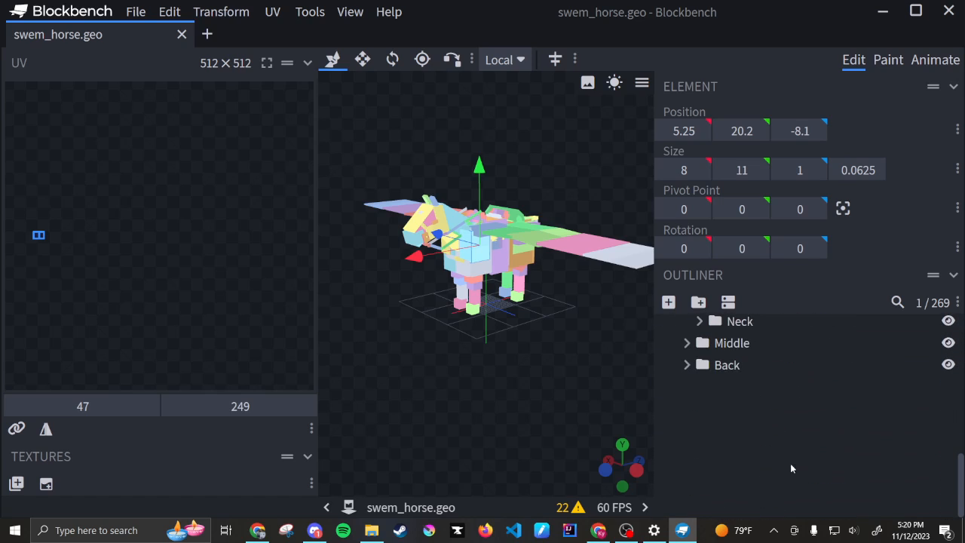
scroll(792, 461, up, 10)
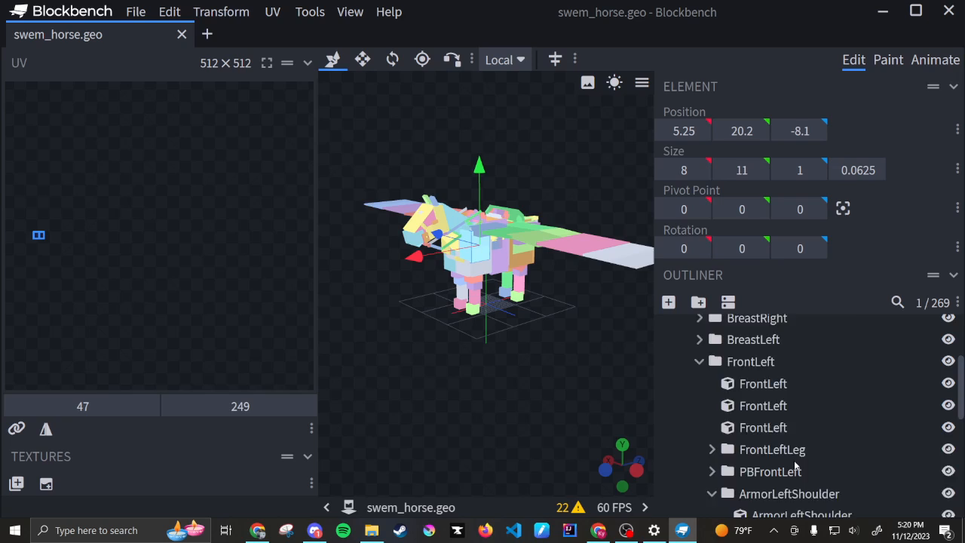
Step: Switch to Paint mode, view the options for creating a new texture, and cancel without creating one
click(887, 60)
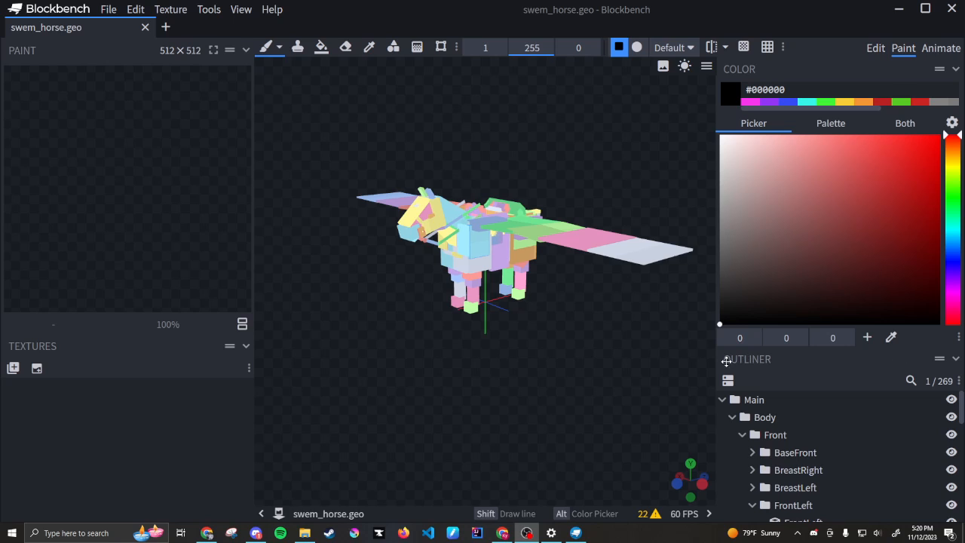
drag(325, 389, 264, 324)
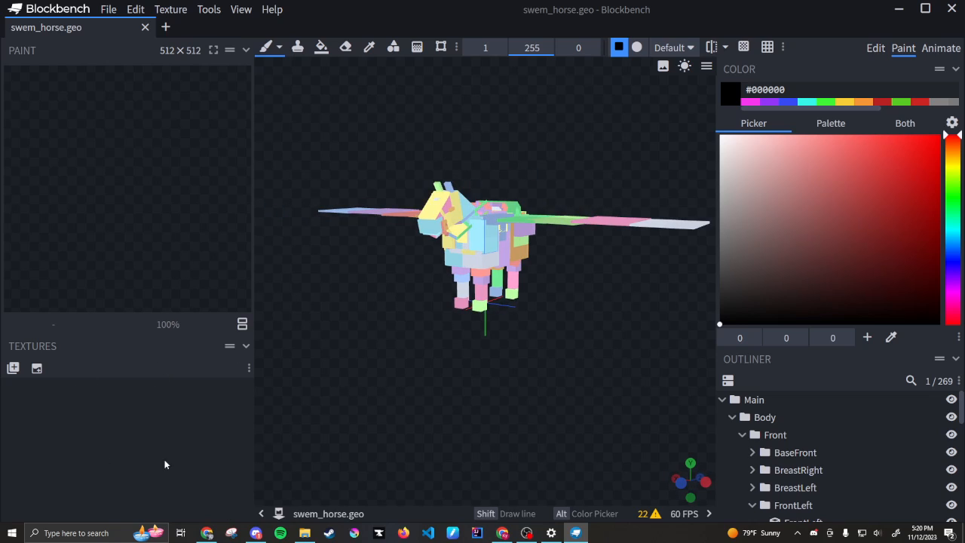
click(36, 369)
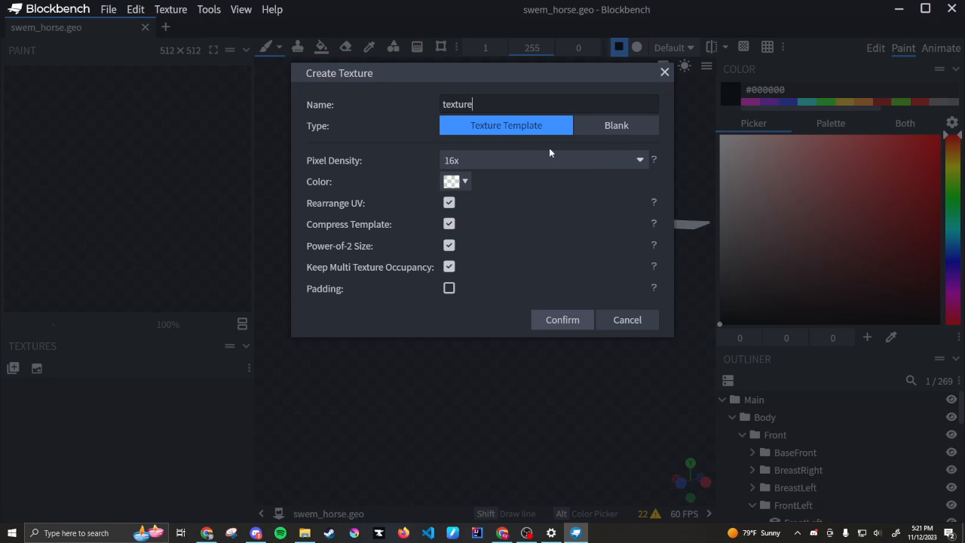
click(633, 320)
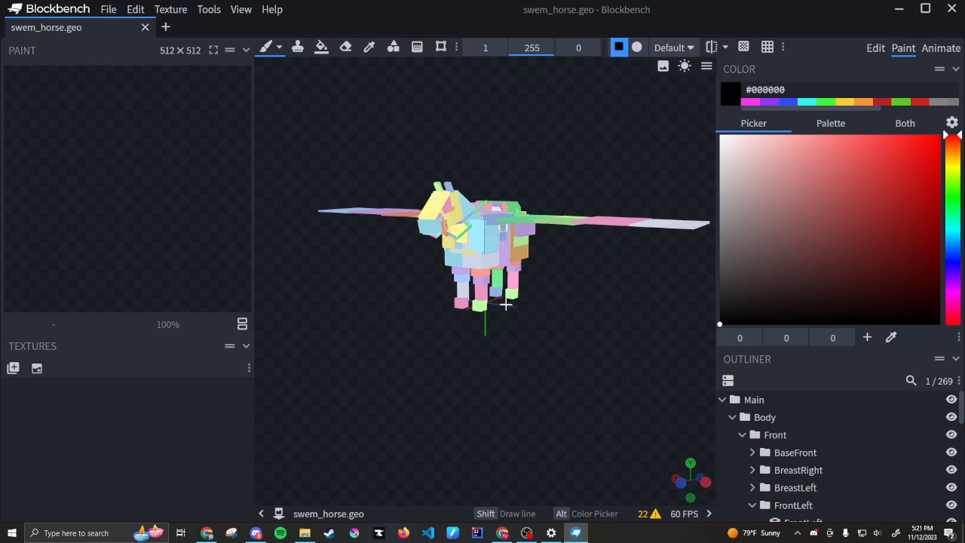
Step: Start importing a texture and browse to the swem/textures/entity/horse folder
click(13, 368)
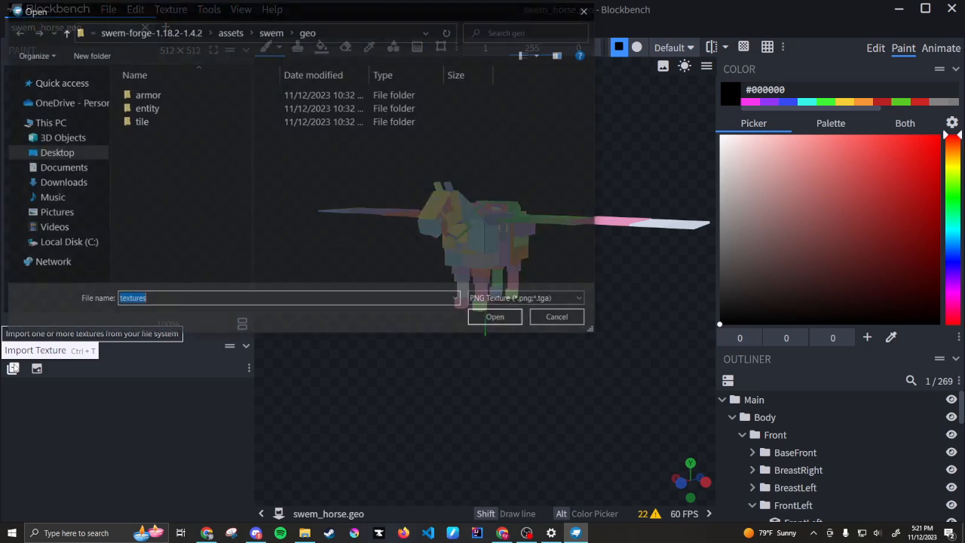
click(272, 34)
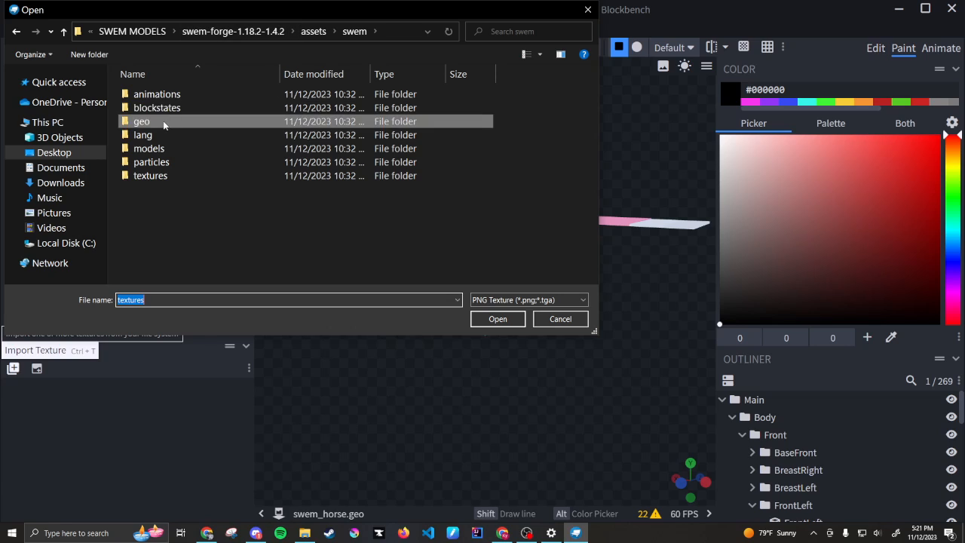
double_click(181, 177)
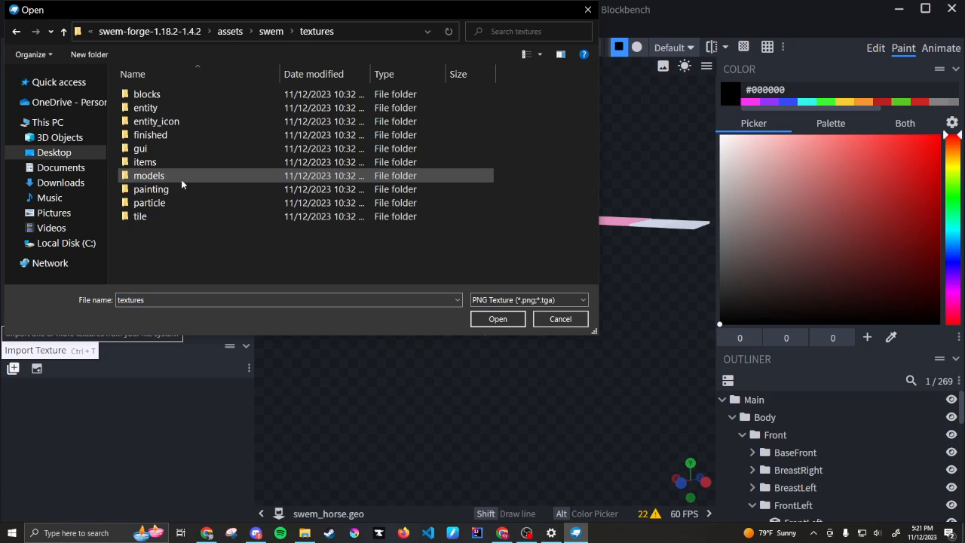
double_click(186, 112)
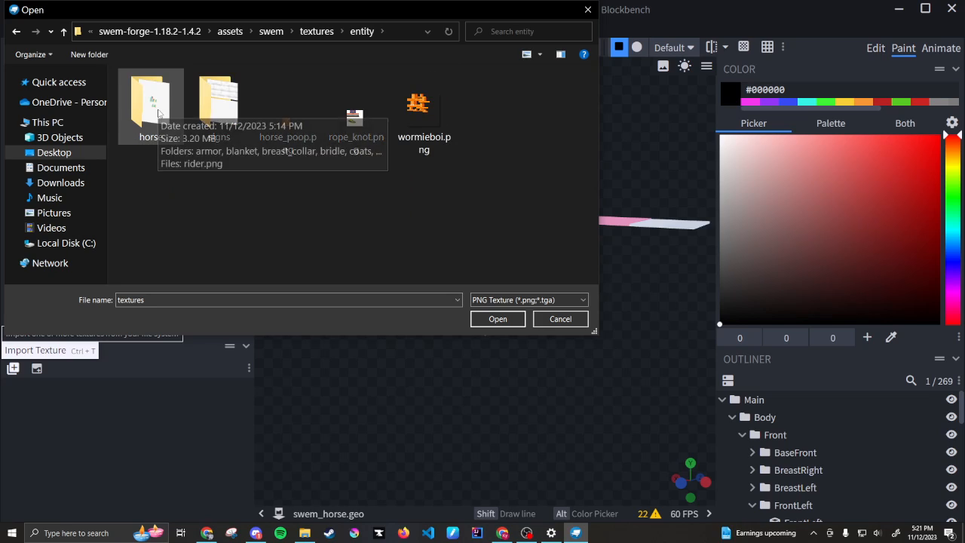
double_click(158, 109)
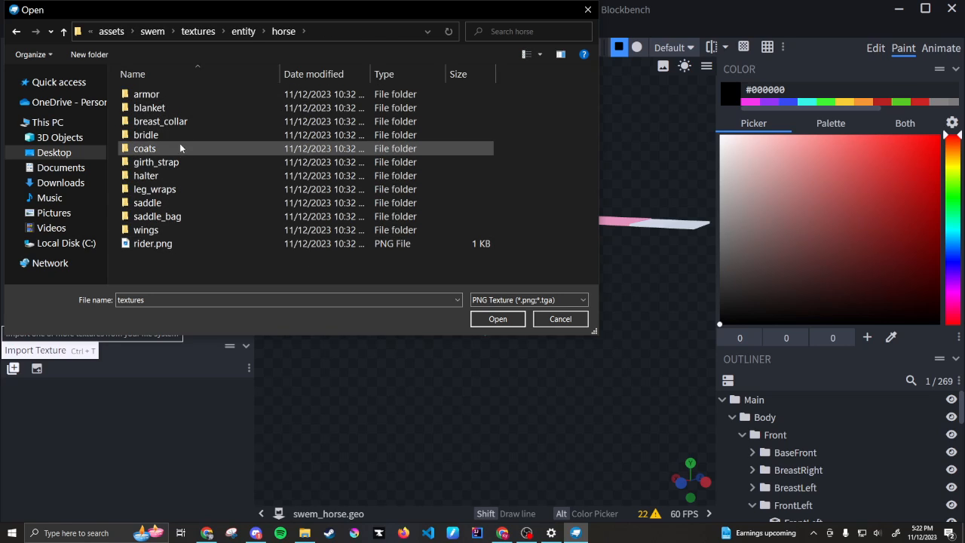
Step: Look through the armor, blanket and coats texture folders, returning to the horse folder after each one
double_click(177, 95)
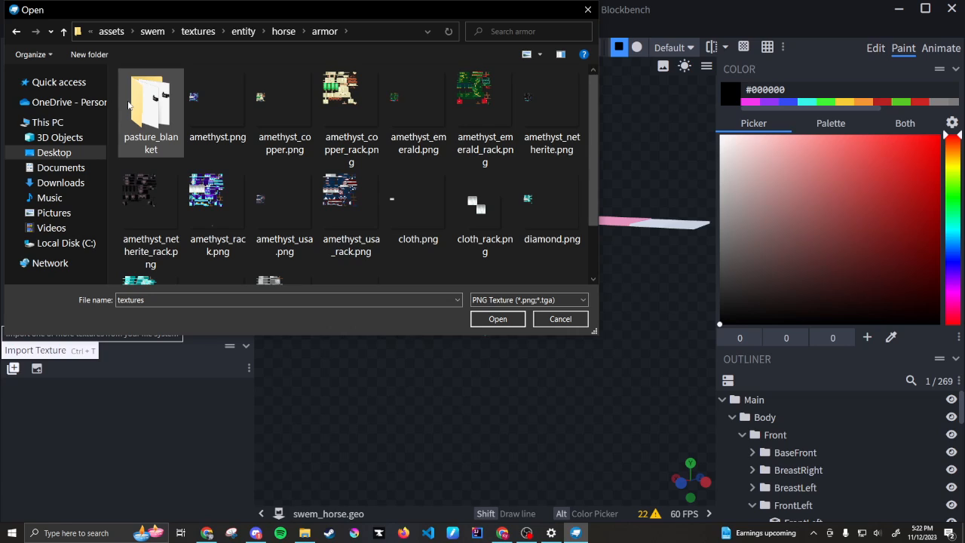
click(283, 31)
click(168, 107)
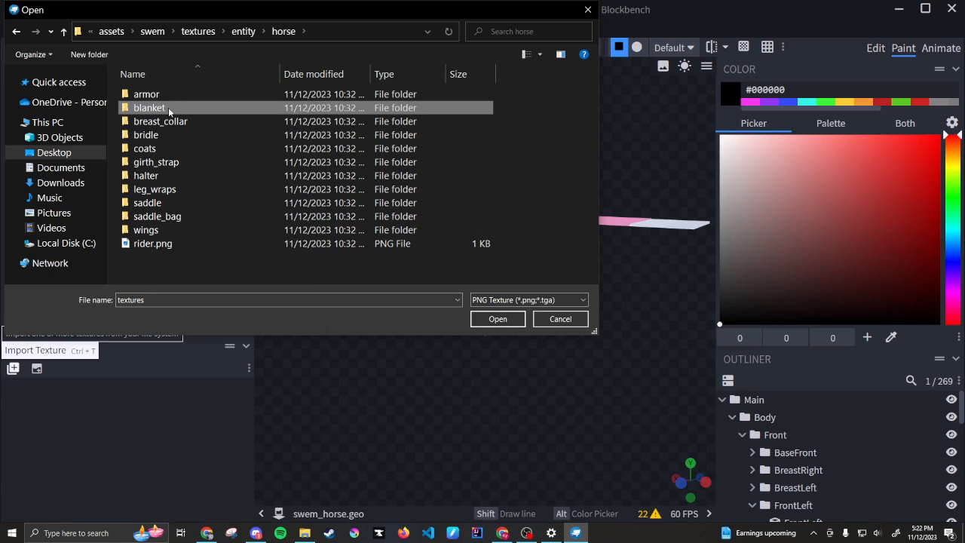
double_click(169, 107)
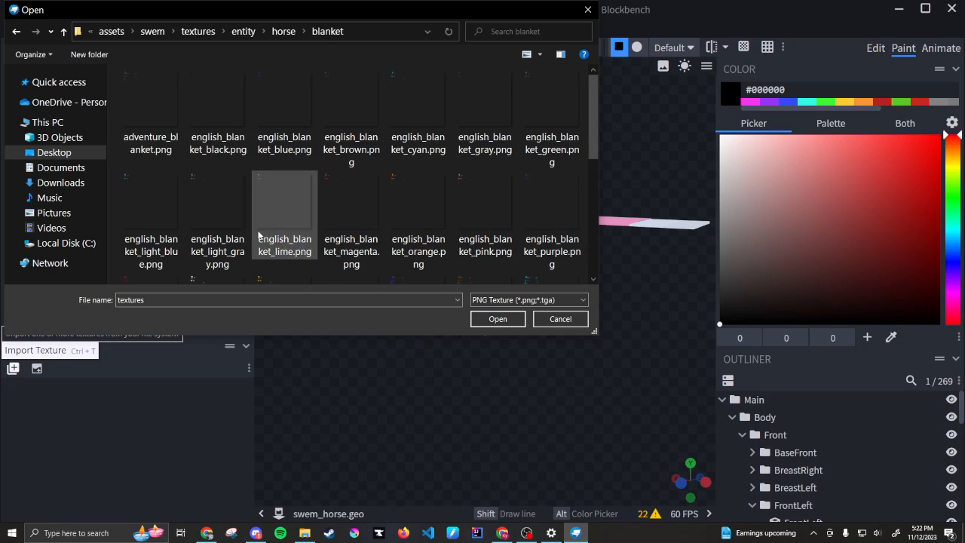
click(283, 31)
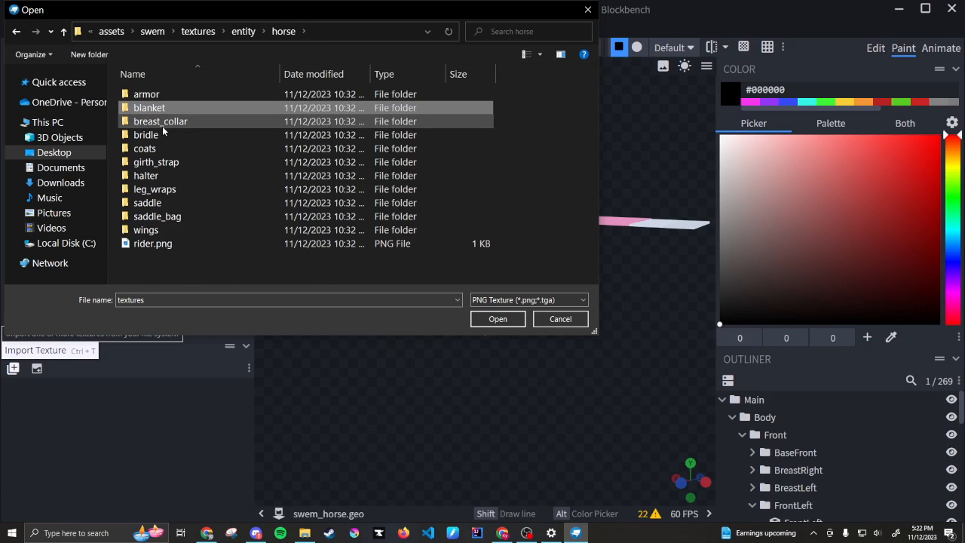
click(159, 151)
double_click(159, 151)
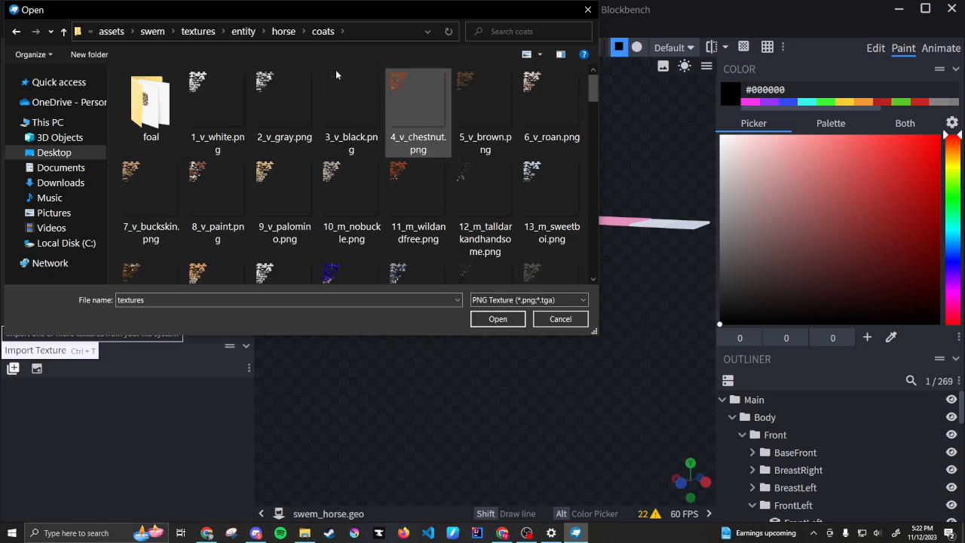
click(285, 32)
Step: Go over the remaining horse texture entries, from girth_strap, leg_wraps, saddle and saddle_bag to wings and rider.png
click(166, 165)
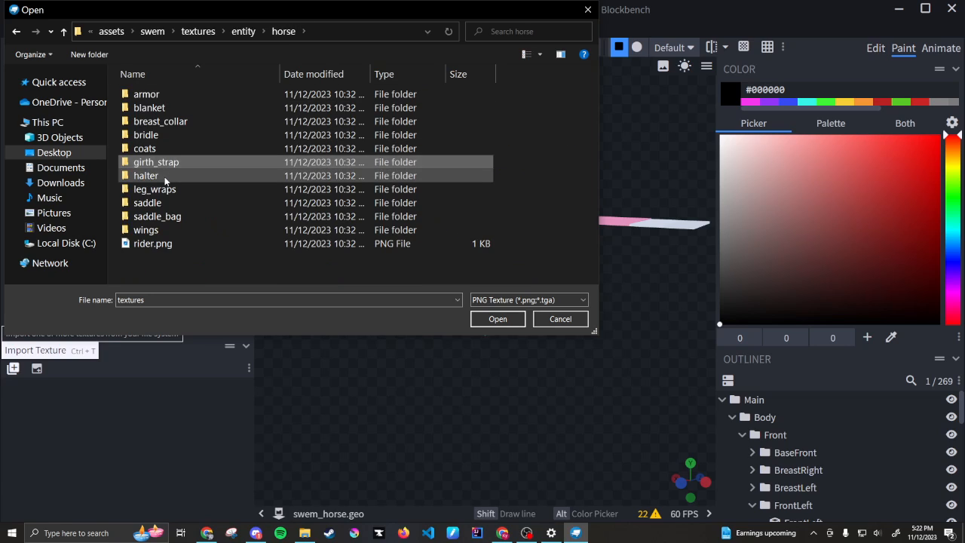
click(170, 191)
click(172, 206)
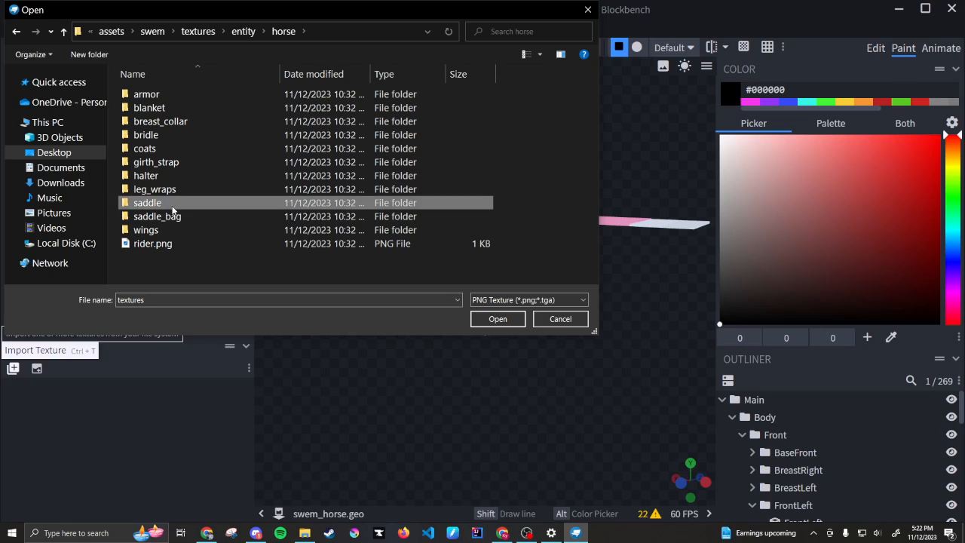
click(173, 217)
click(174, 232)
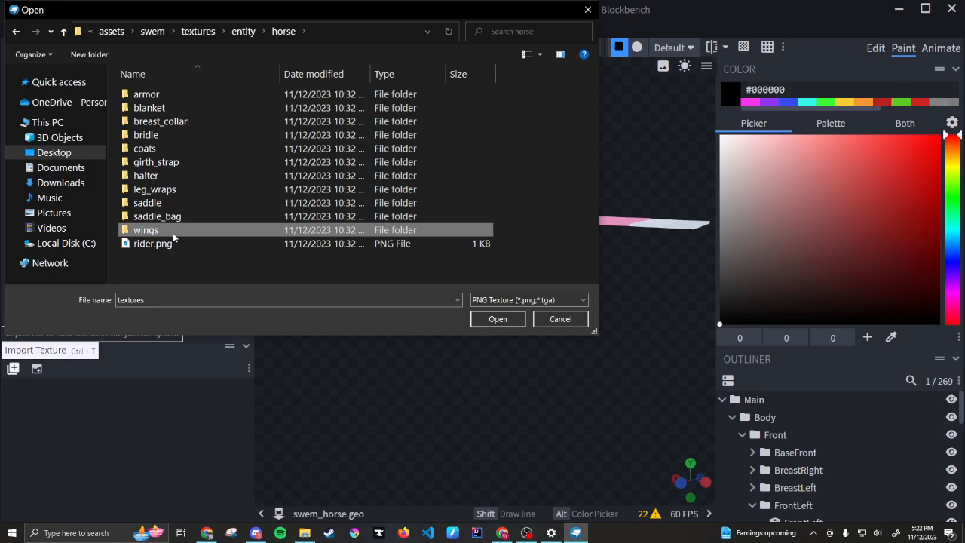
click(138, 245)
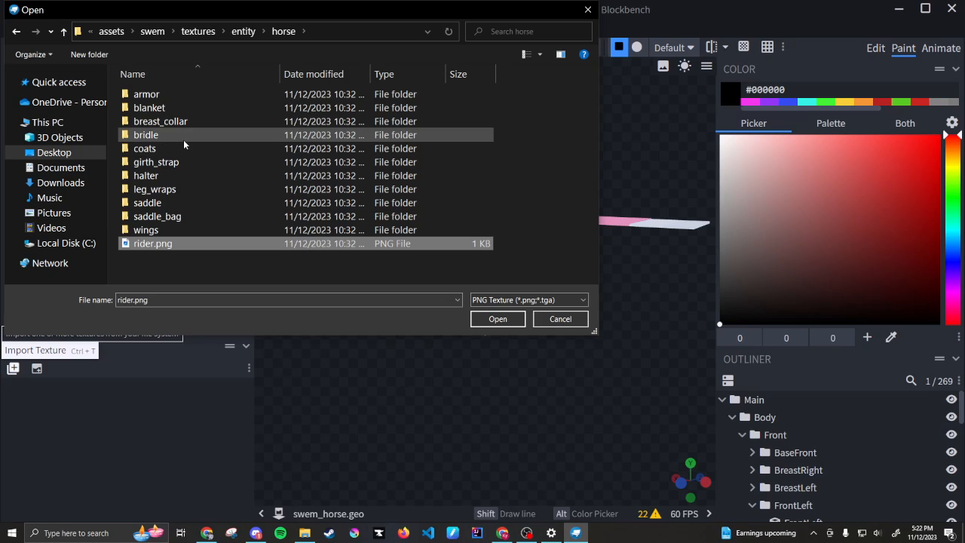
Step: Import pasture_blanket_white.png from the pasture_blanket subfolder of the horse armor textures
click(173, 96)
click(173, 97)
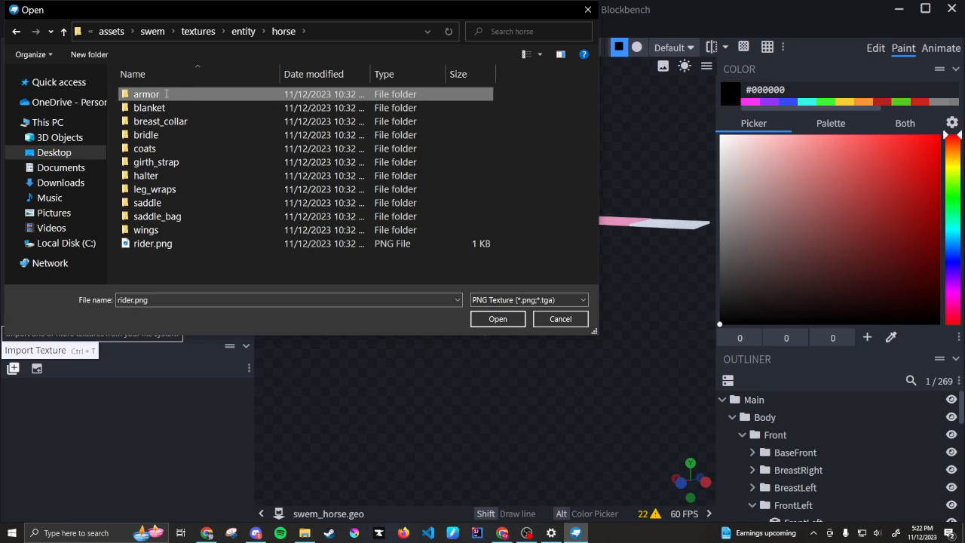
double_click(215, 95)
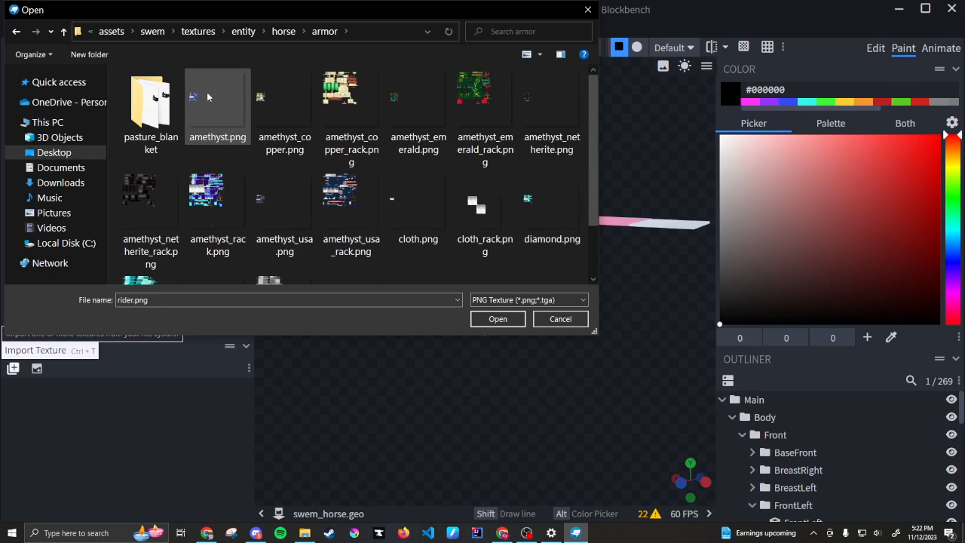
double_click(171, 105)
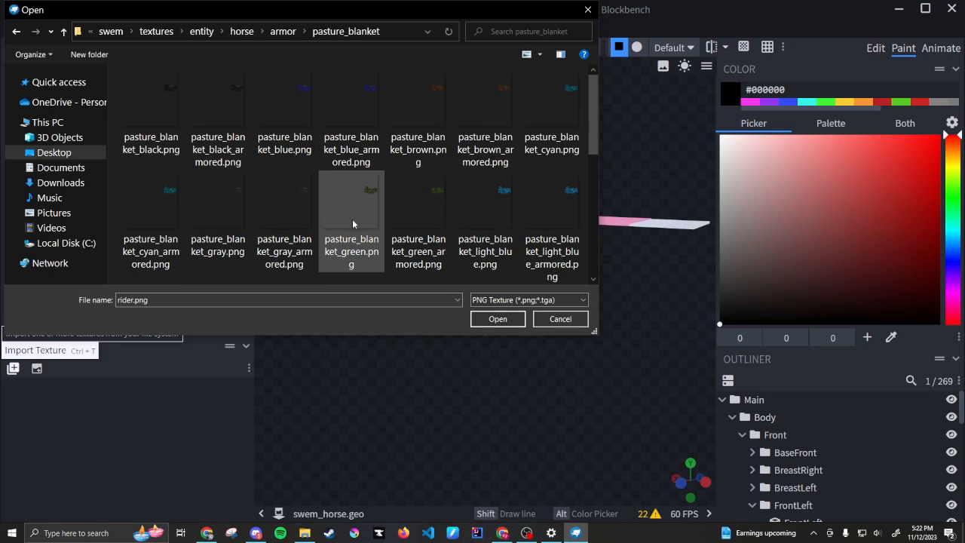
scroll(355, 230, down, 3)
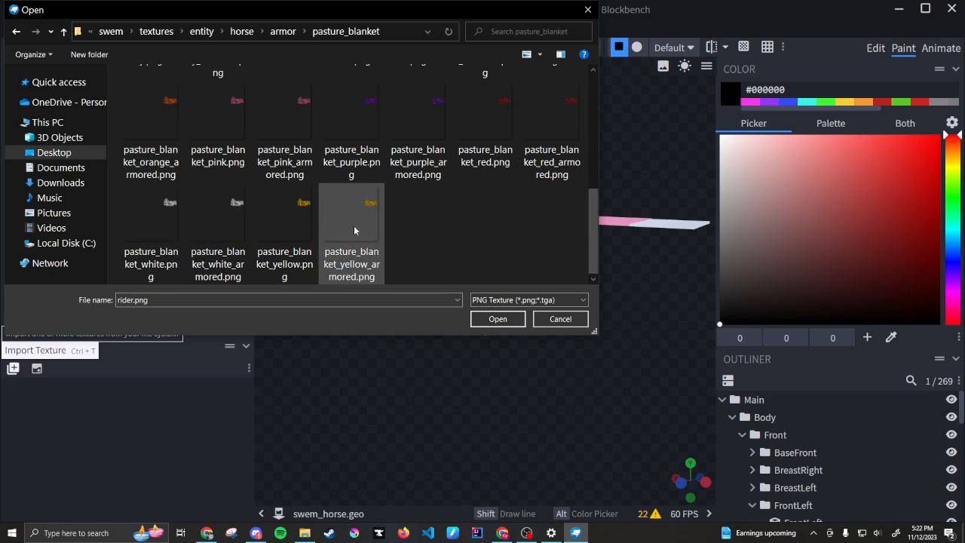
click(155, 233)
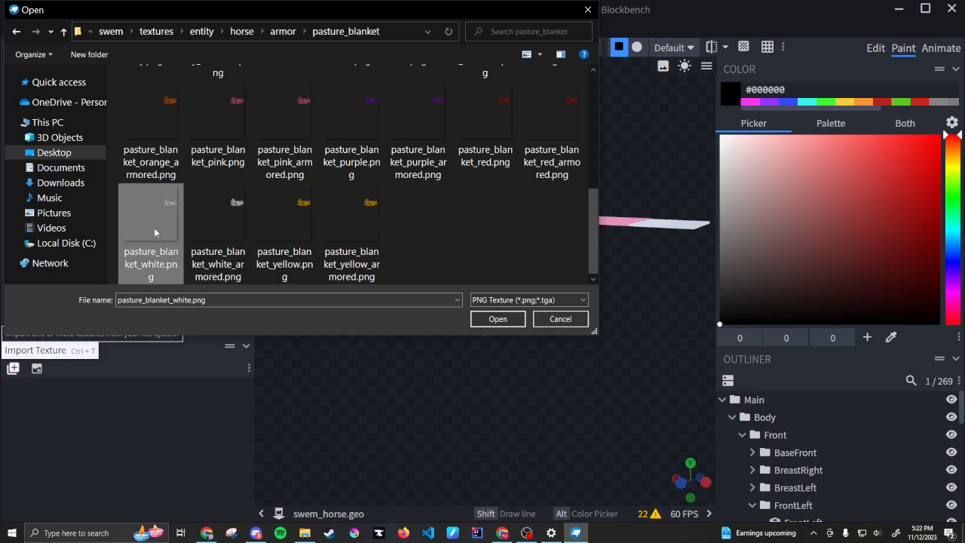
click(496, 320)
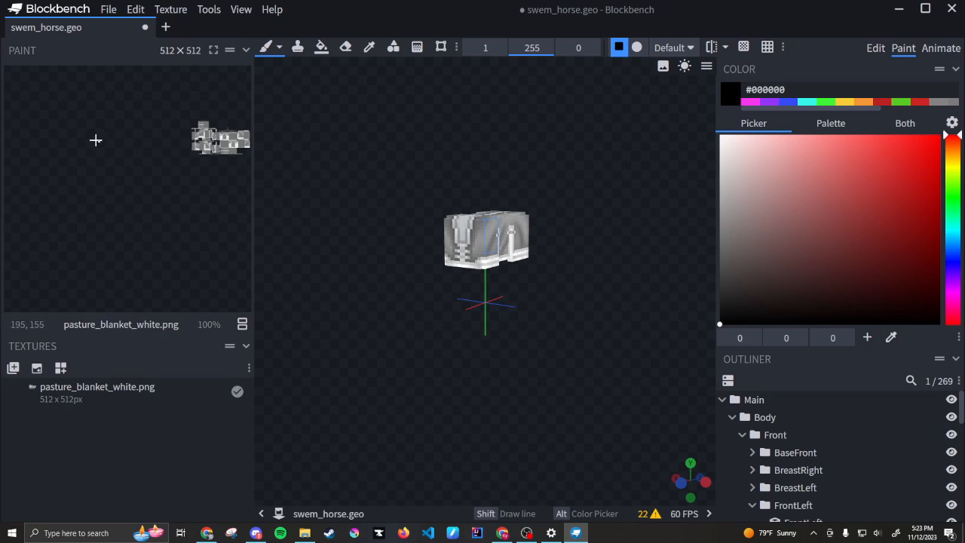
Step: Set the paint color to red #e00c0c and scribble freehand strokes across the empty areas of the pasture_blanket_white.png texture
drag(903, 179, 927, 157)
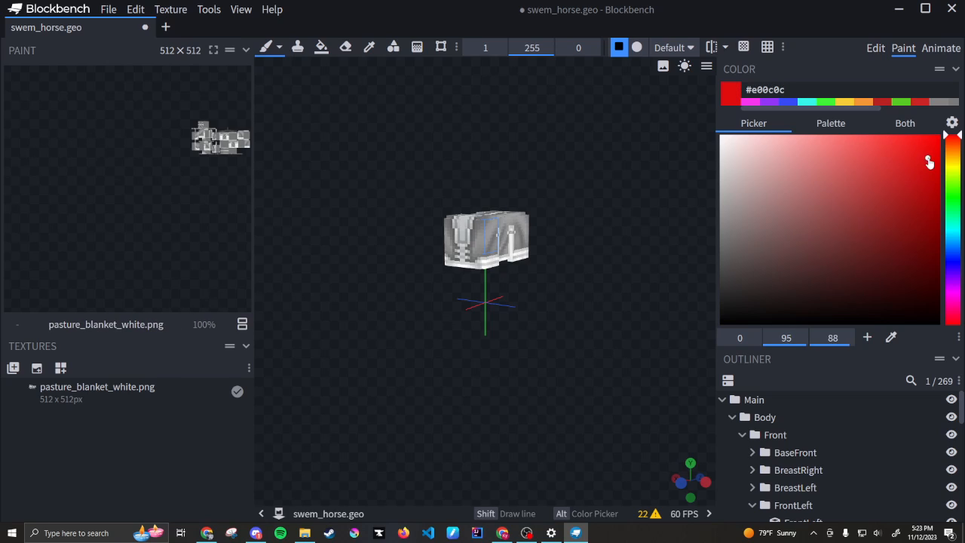
mouse_move(11, 148)
mouse_down()
mouse_move(63, 84)
mouse_move(89, 80)
mouse_up()
mouse_move(558, 359)
mouse_down()
mouse_move(349, 362)
mouse_move(463, 405)
mouse_move(541, 329)
mouse_move(611, 379)
mouse_up()
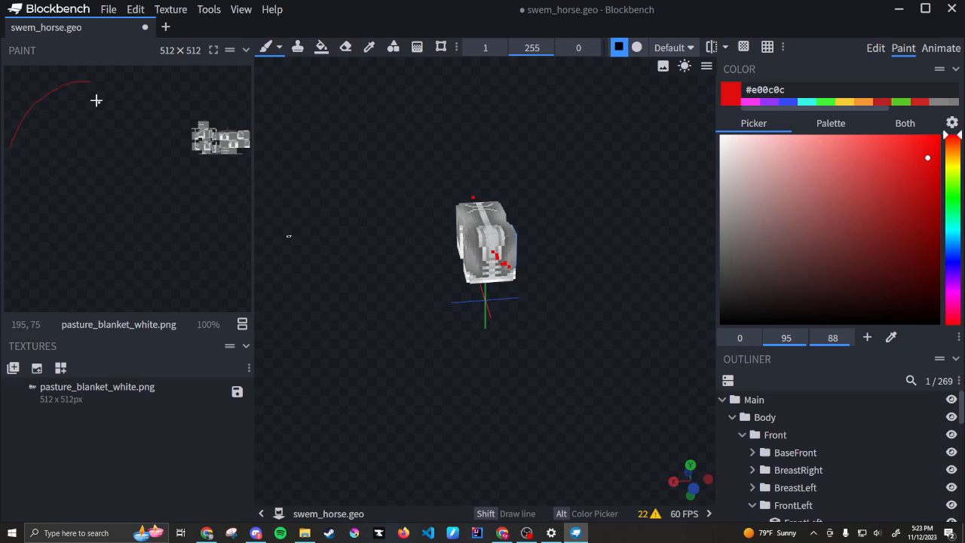
mouse_move(19, 264)
mouse_down()
mouse_move(127, 293)
mouse_move(228, 284)
mouse_move(235, 264)
mouse_move(187, 273)
mouse_move(159, 239)
mouse_move(201, 201)
mouse_move(205, 123)
mouse_move(163, 86)
mouse_move(54, 223)
mouse_move(87, 258)
mouse_move(26, 221)
mouse_move(60, 189)
mouse_move(151, 194)
mouse_move(98, 167)
mouse_up()
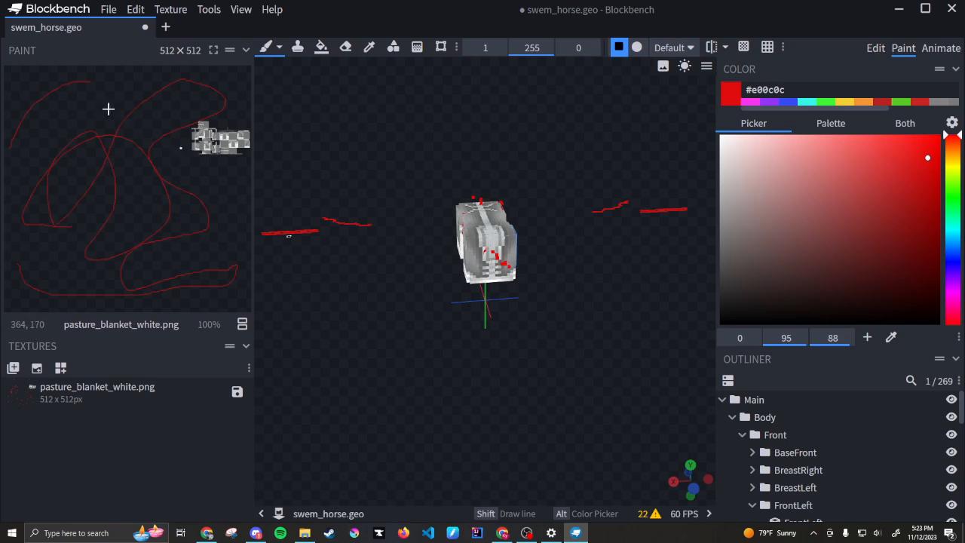
mouse_move(533, 357)
mouse_down()
mouse_move(450, 383)
mouse_move(304, 347)
mouse_move(321, 358)
mouse_move(380, 345)
mouse_move(399, 377)
mouse_move(472, 371)
mouse_up()
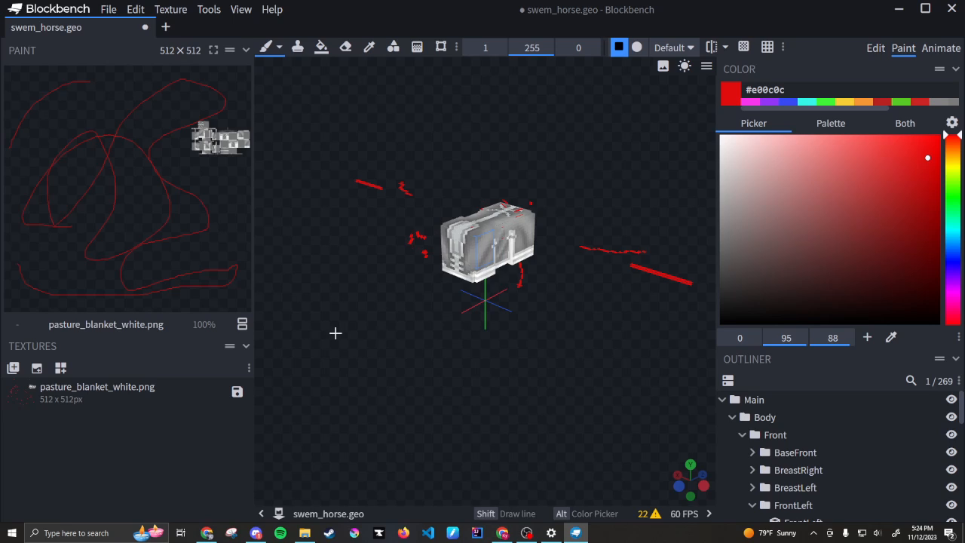
Step: Undo all the red strokes painted on the pasture blanket texture
key(ctrl+z)
key(ctrl+z)
key(ctrl+z)
key(ctrl+z)
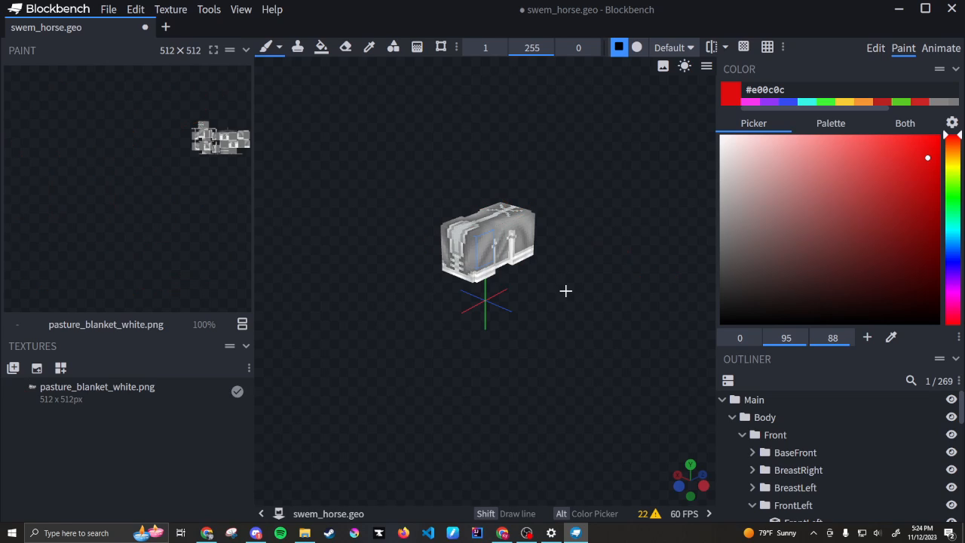
Step: Turn on Lock Alpha Channel and the painting grid, and view the gridded horse model from several sides
scroll(565, 290, up, 5)
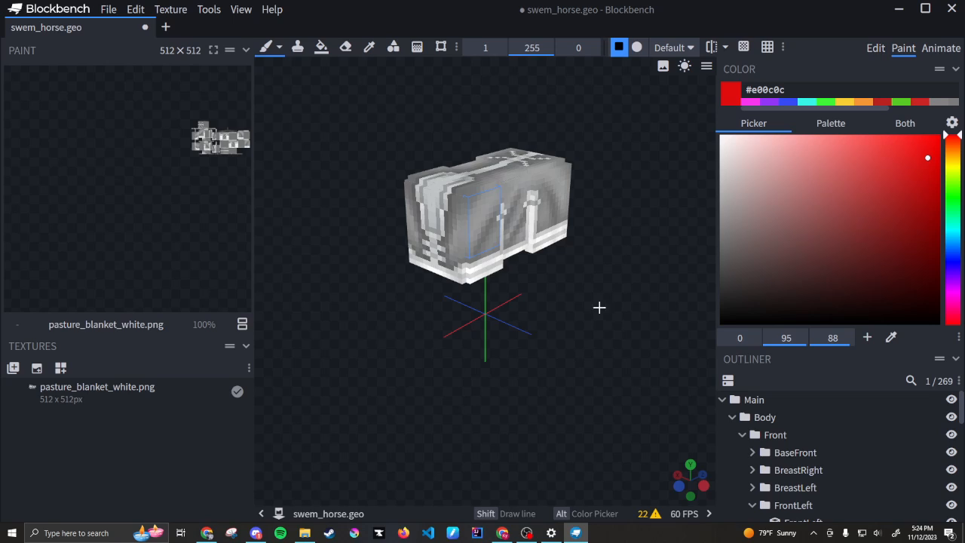
scroll(577, 226, up, 1)
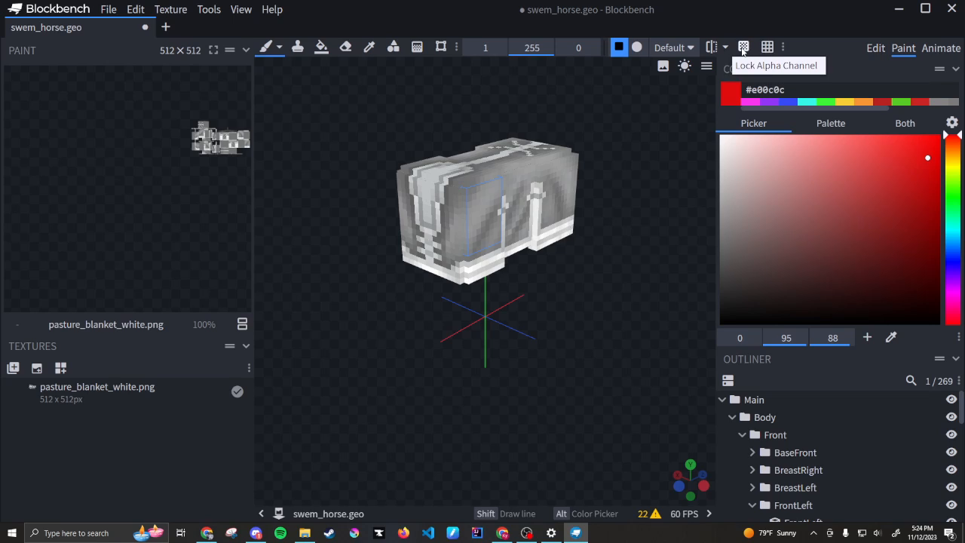
click(742, 48)
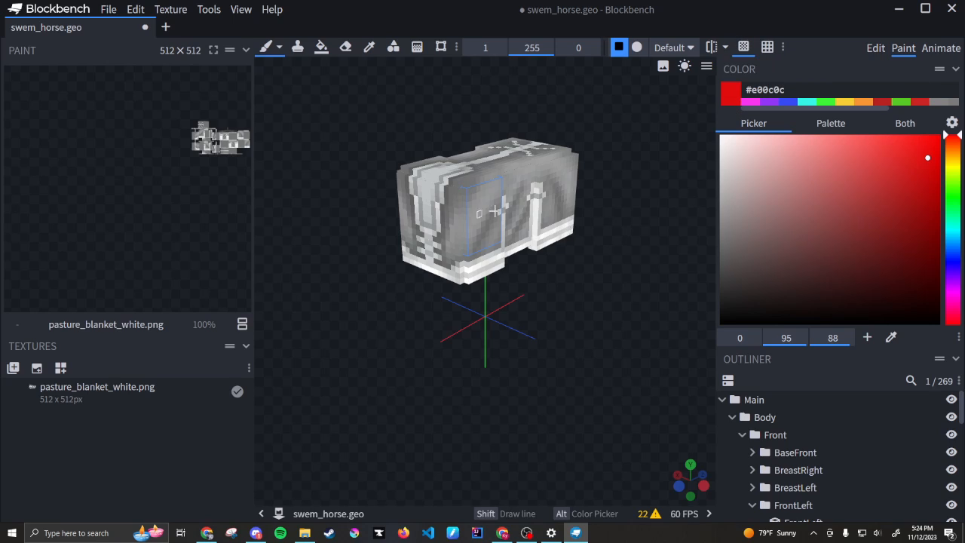
drag(507, 298, 562, 303)
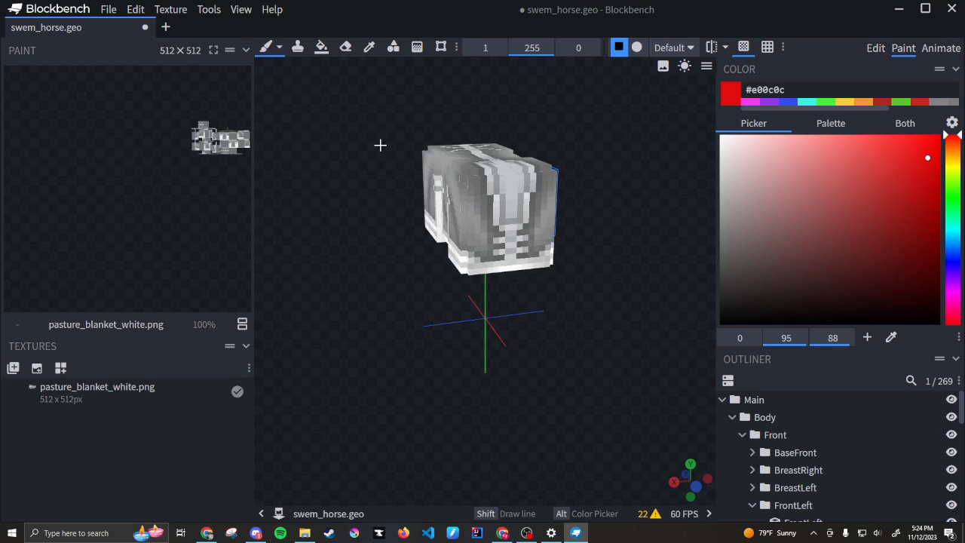
drag(380, 145, 342, 228)
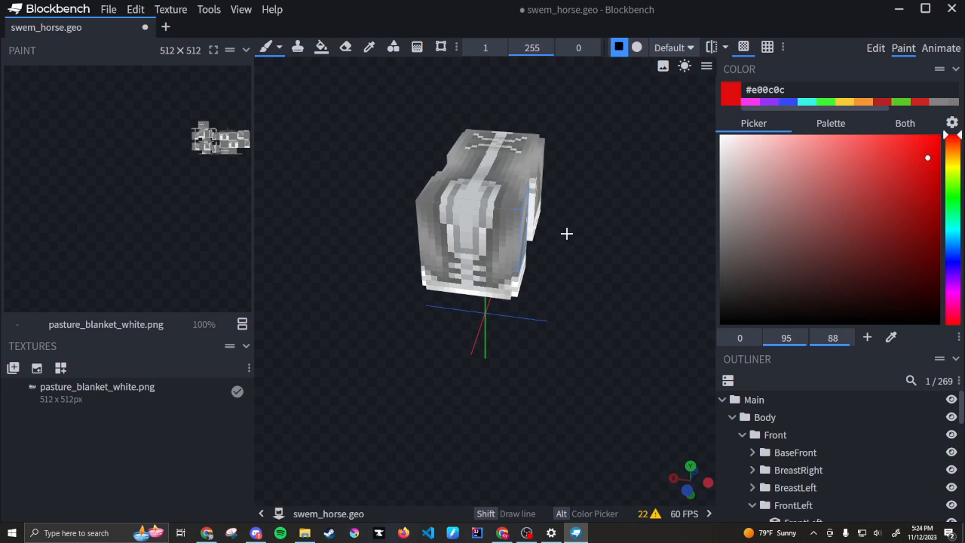
click(766, 48)
mouse_move(655, 297)
mouse_down()
mouse_move(573, 308)
mouse_move(286, 308)
mouse_move(261, 273)
mouse_move(560, 313)
mouse_move(497, 316)
mouse_move(575, 269)
mouse_up()
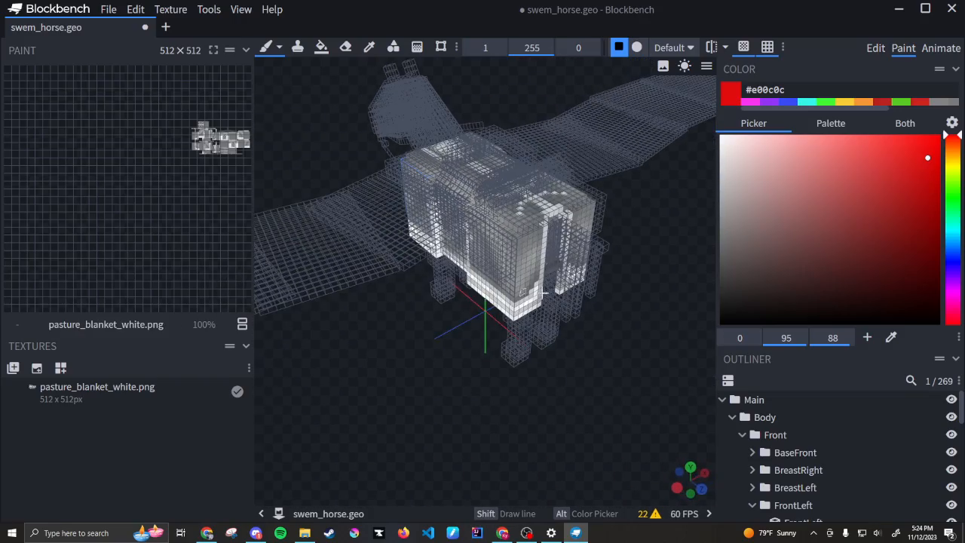
click(758, 51)
drag(412, 371, 548, 370)
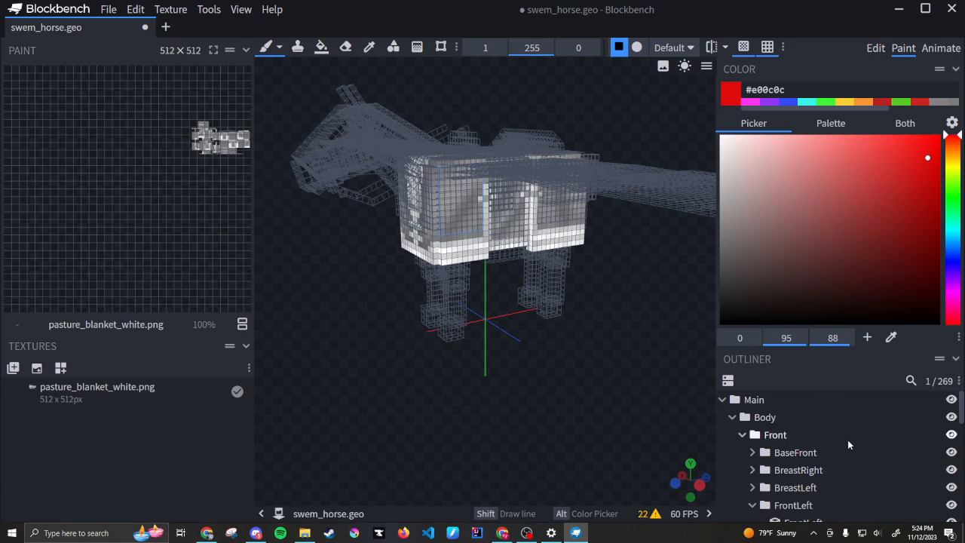
Step: Collapse the color section to give the outliner more room, and collapse the FrontLeft group
scroll(847, 445, down, 2)
scroll(847, 444, up, 2)
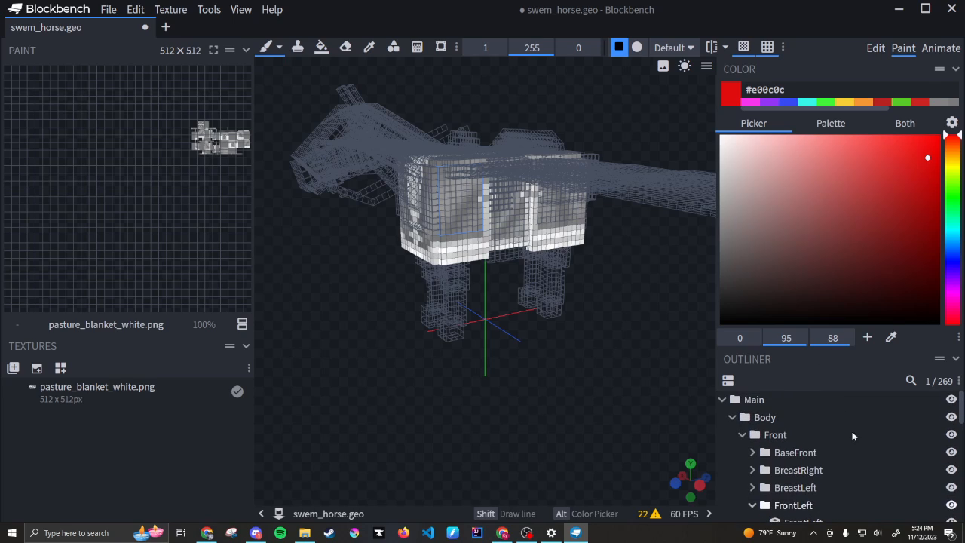
click(956, 70)
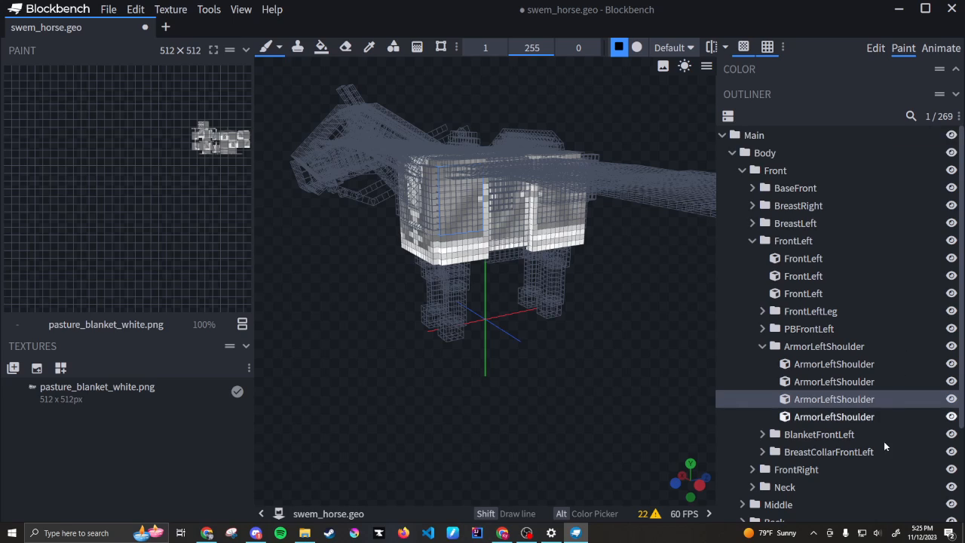
click(752, 240)
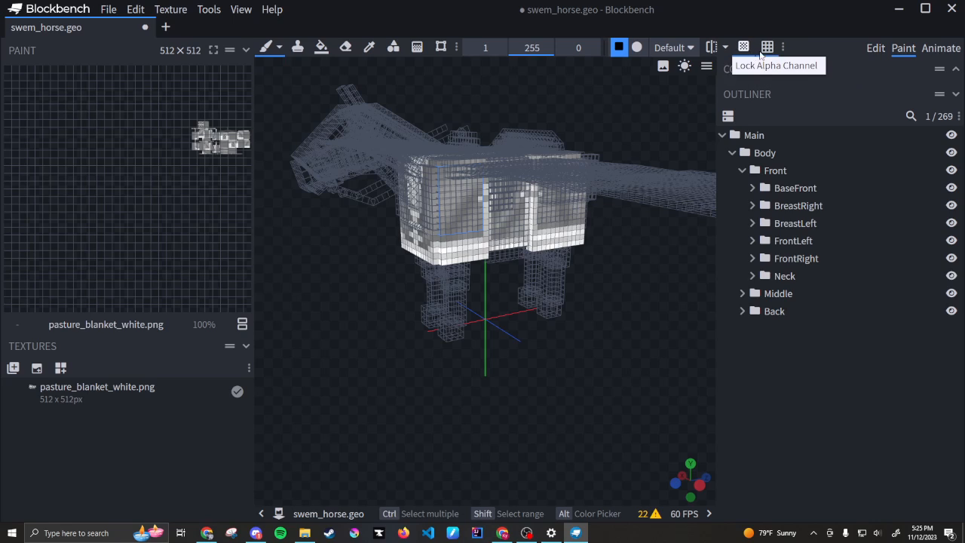
Step: Select the WingsAlulaLeft cube on the model to locate it in the outliner, and collapse the WingsScapularLeftGROUP group
click(642, 192)
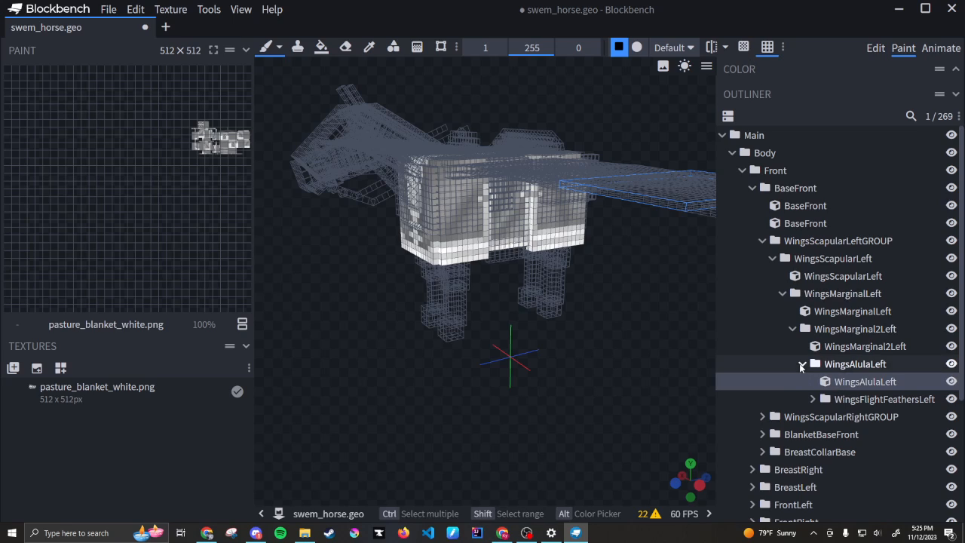
click(802, 364)
click(763, 240)
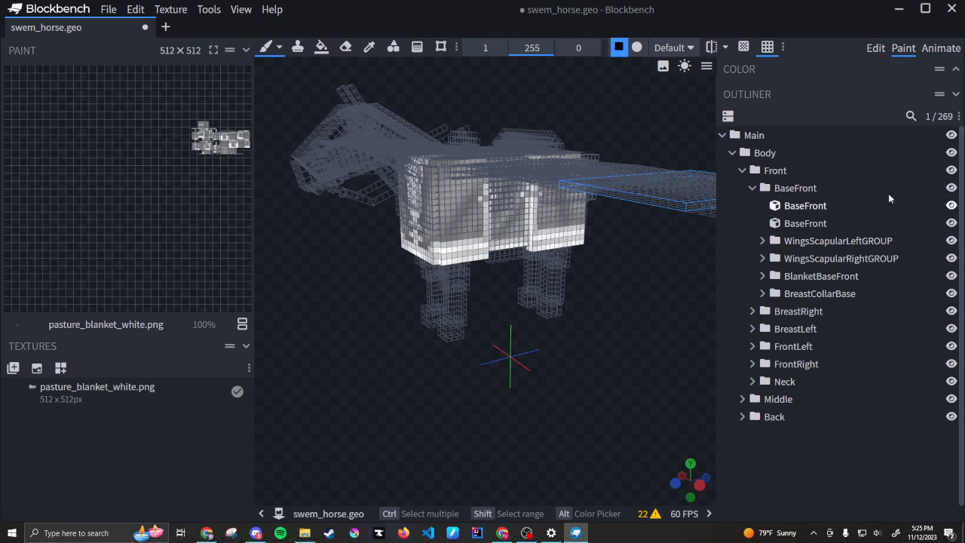
Step: Toggle the visibility of the BaseFront group, leave it hidden, and collapse the group
click(951, 188)
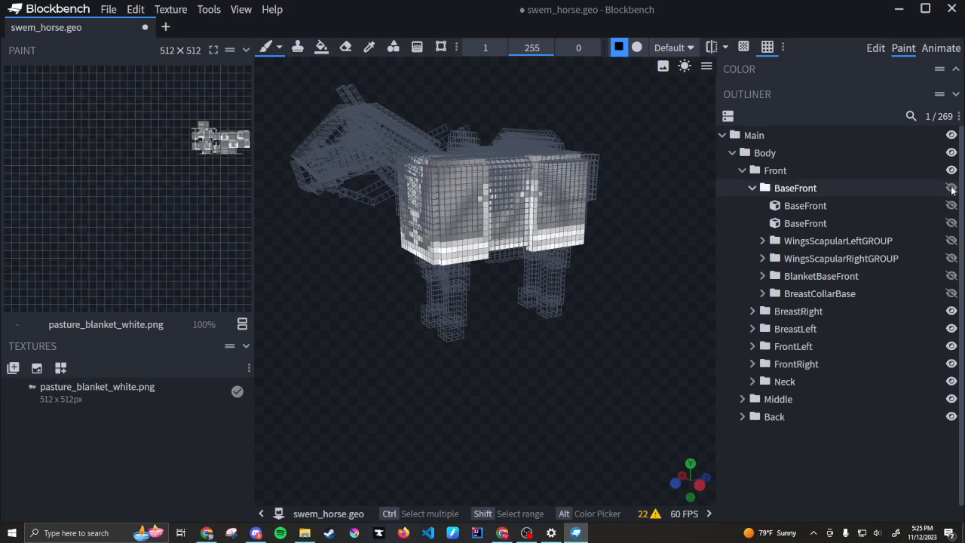
click(951, 189)
click(951, 188)
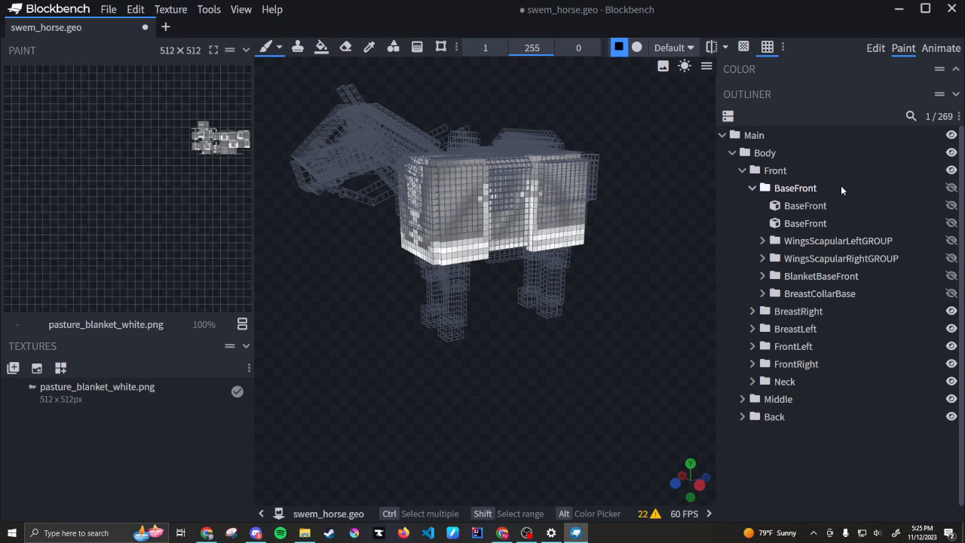
click(752, 188)
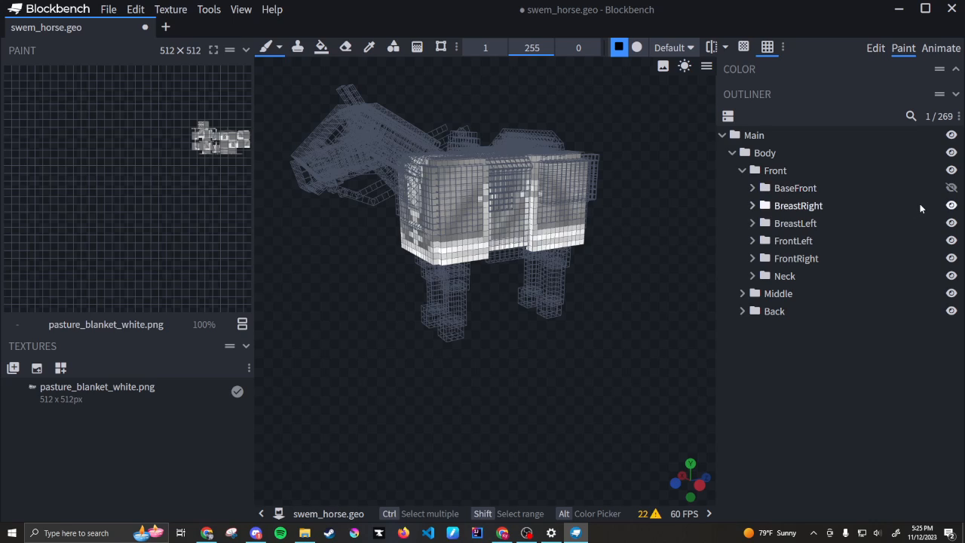
Step: Hide the BreastRight and BreastLeft groups
click(951, 206)
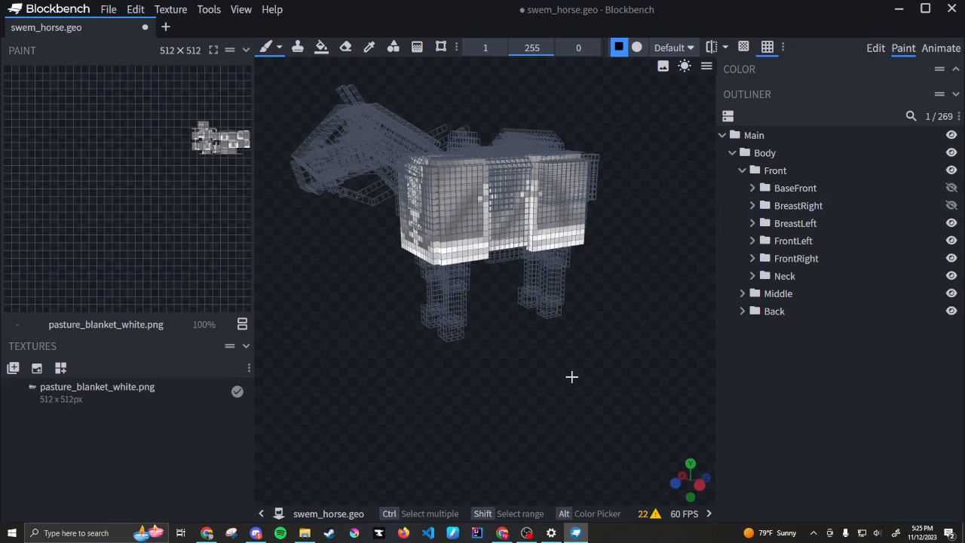
drag(571, 377, 701, 355)
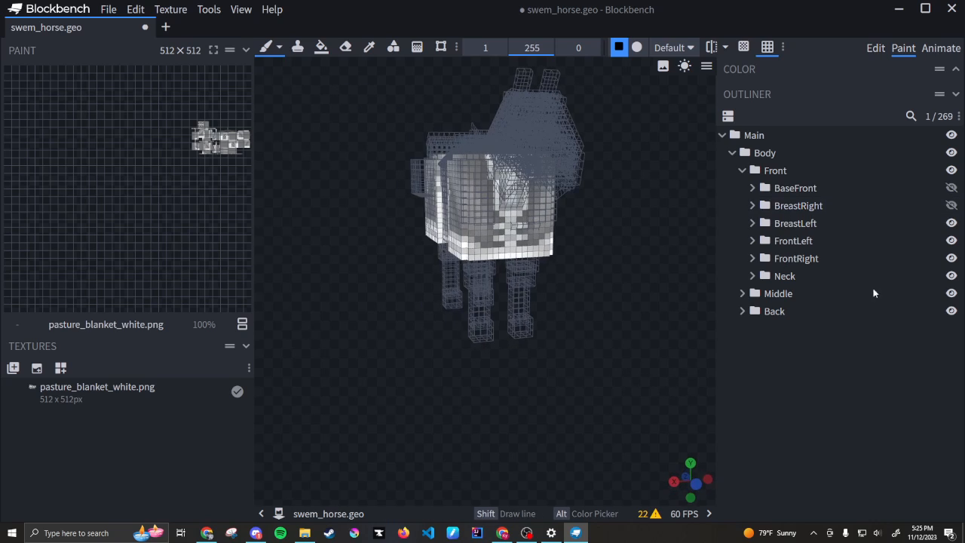
click(951, 223)
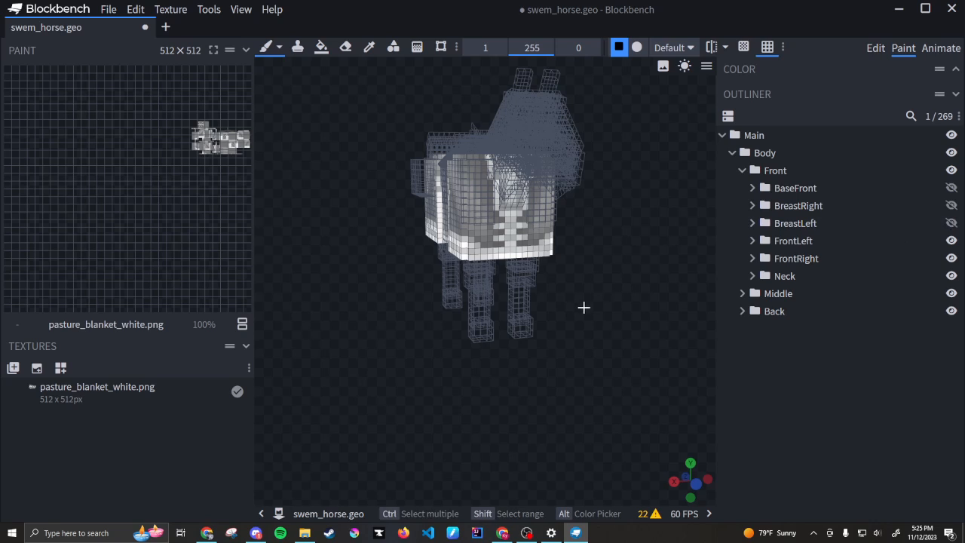
Step: Within the FrontLeft group, hide the three FrontLeft cubes, FrontLeftLeg and ArmorLeftShoulder, and collapse ArmorLeftShoulder
drag(584, 308, 528, 328)
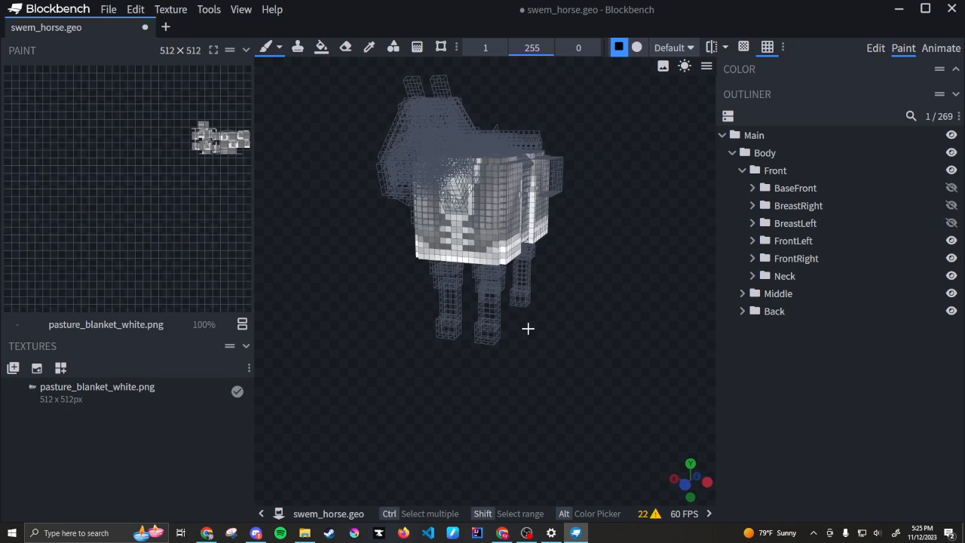
click(951, 241)
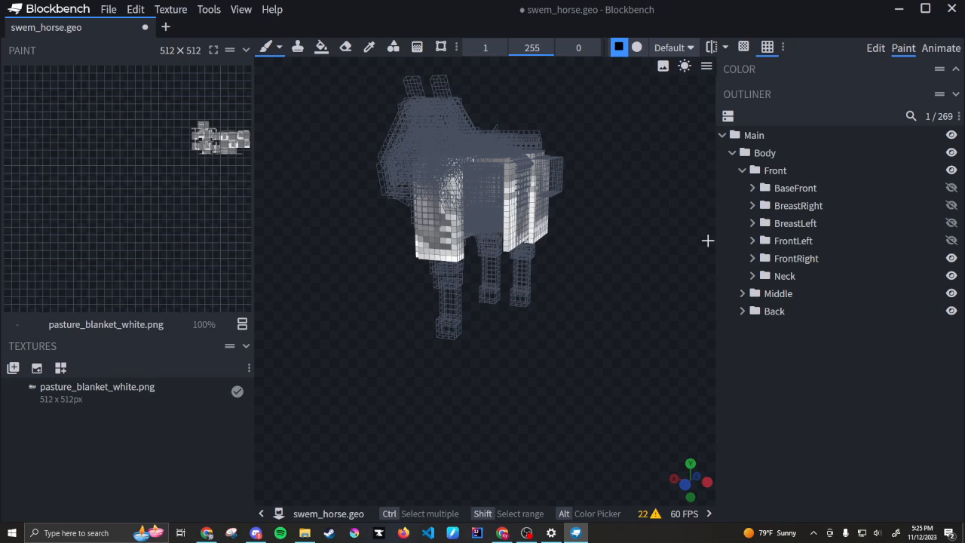
click(950, 241)
click(752, 242)
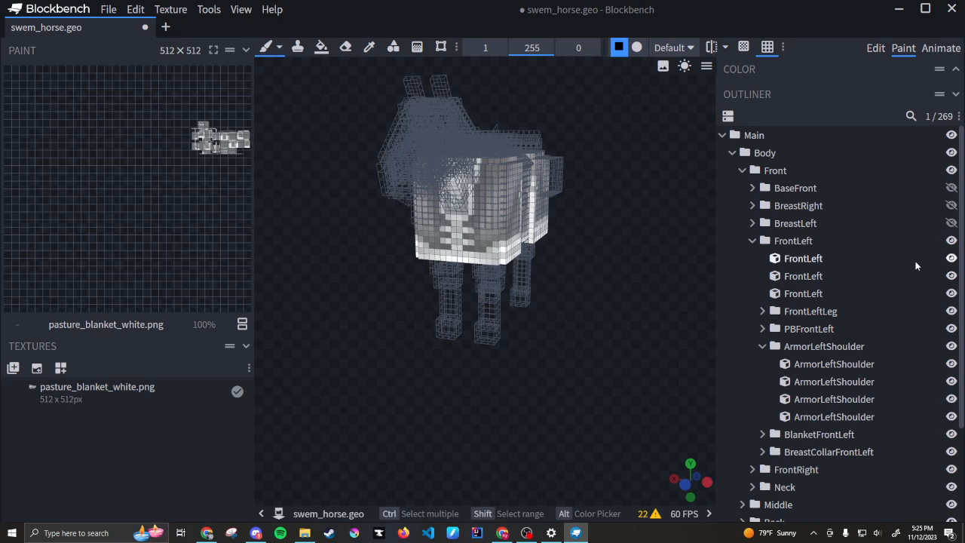
drag(952, 260, 907, 309)
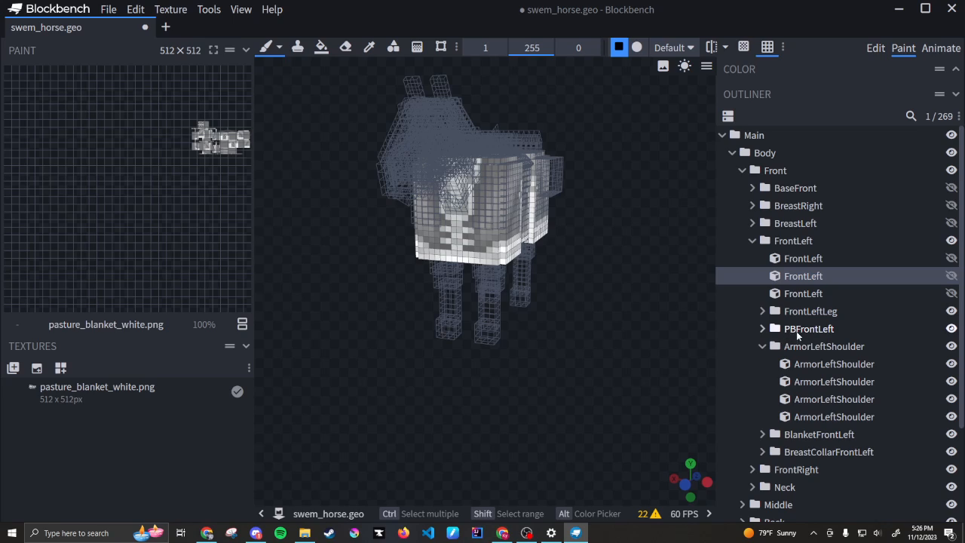
click(951, 313)
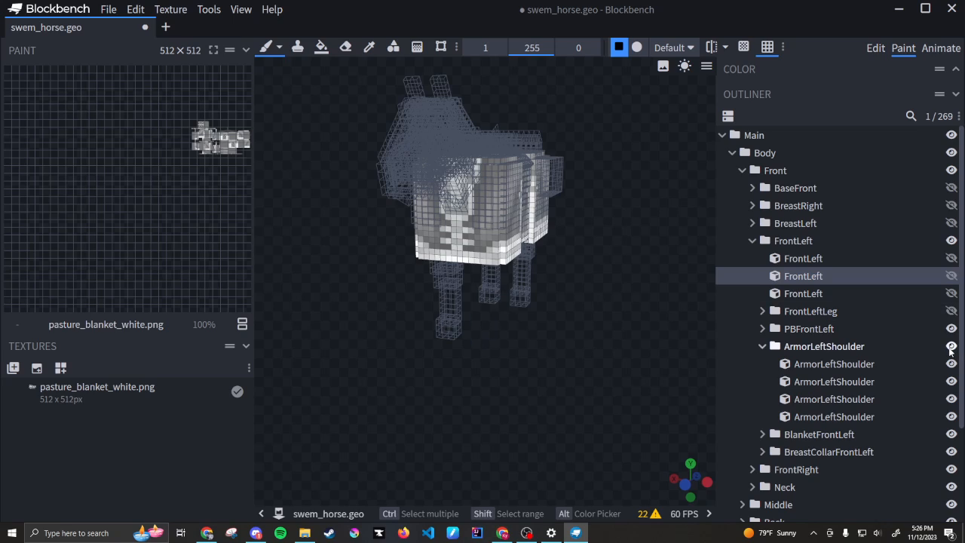
click(951, 346)
click(763, 346)
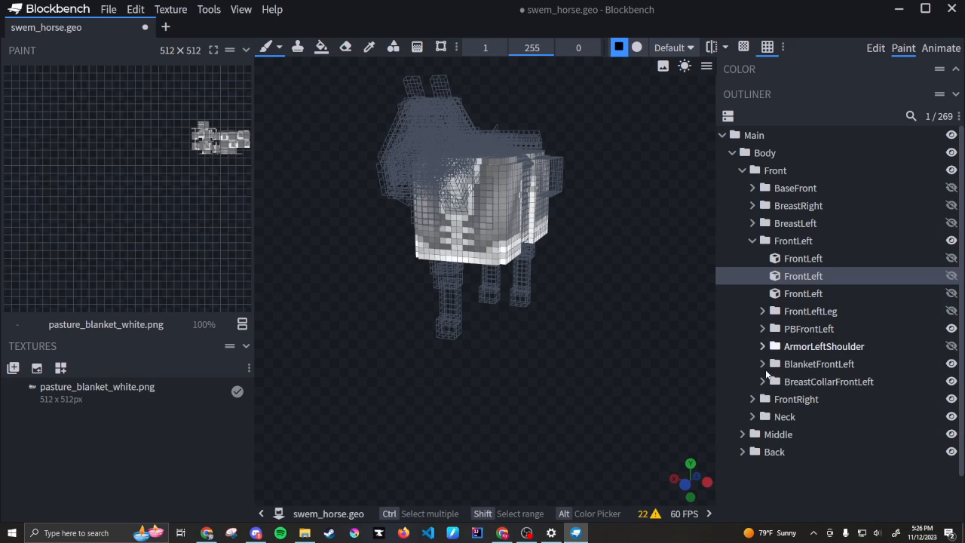
Step: Hide the BlanketFrontLeft group and collapse the FrontLeft group
click(952, 364)
click(751, 241)
Step: Within FrontRight, hide the three FrontRight cubes, FrontRightLeg, ArmorRightShoulder, BlanketFrontRight and BreastCollarFrontRight, keeping PBFrontRight visible, and hide the Neck group
click(752, 258)
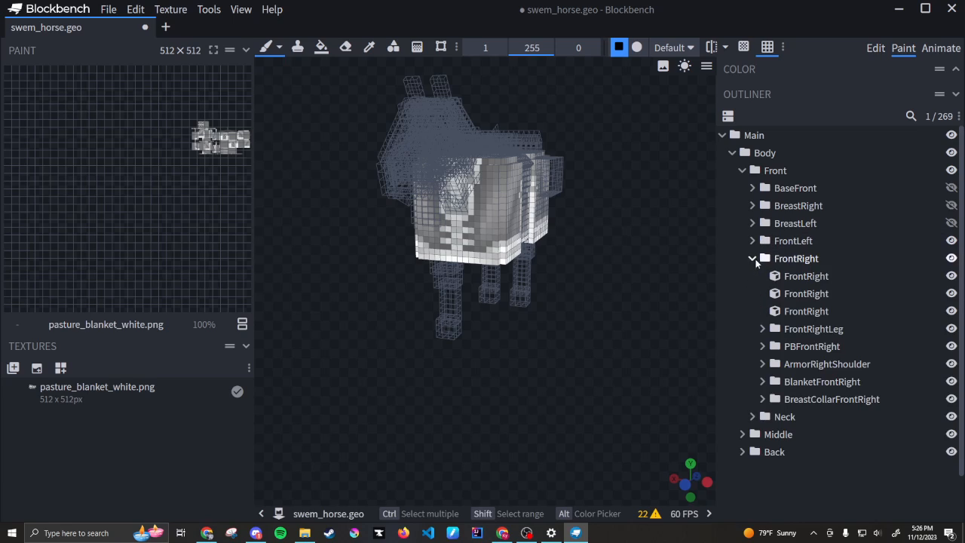
click(952, 276)
click(952, 294)
click(951, 311)
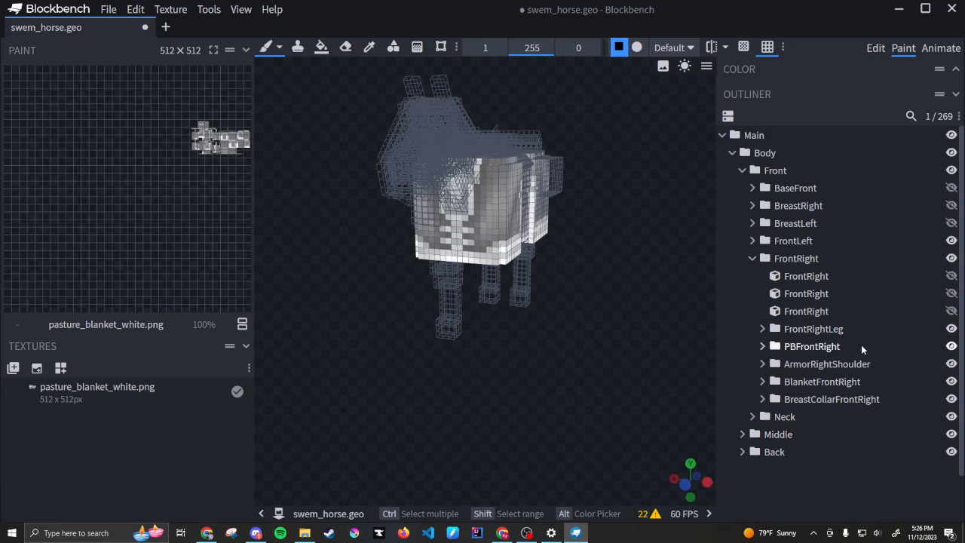
click(951, 328)
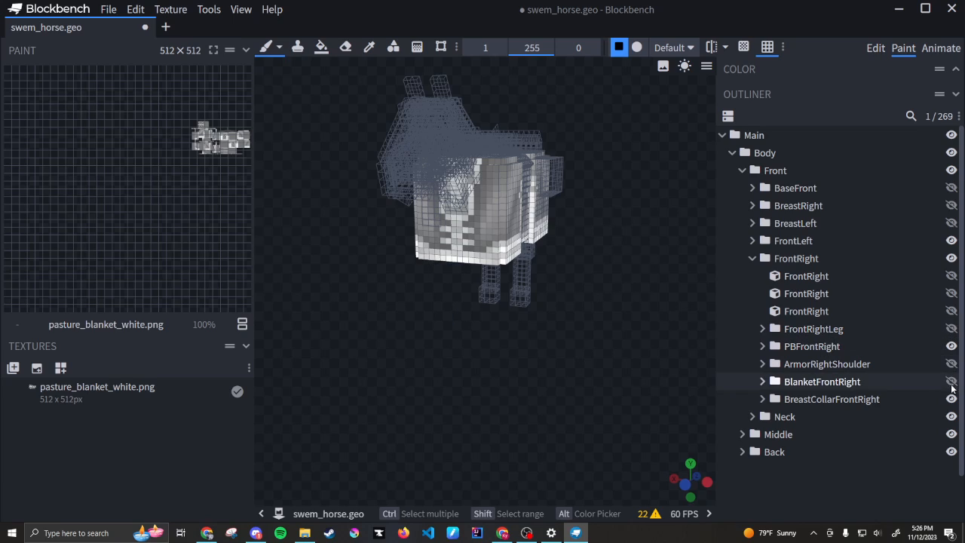
click(752, 257)
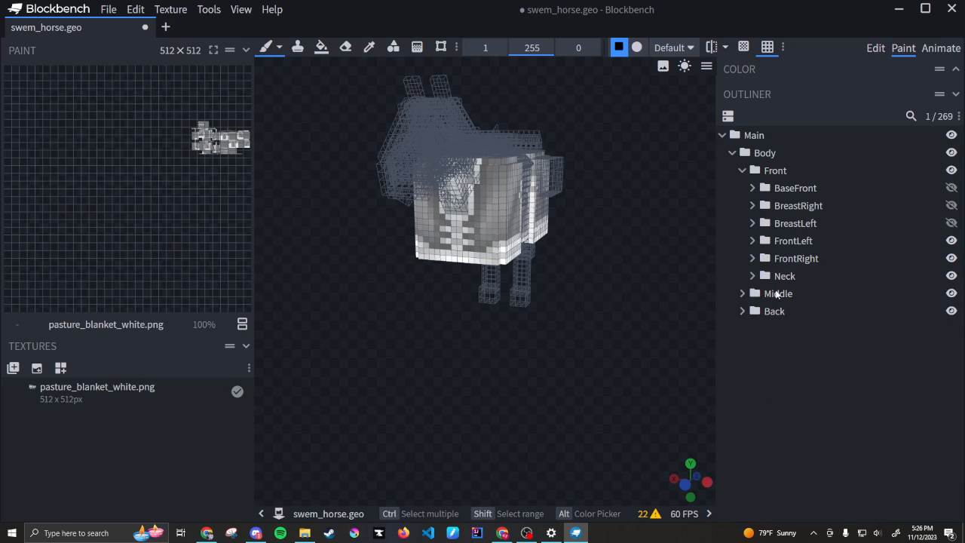
click(951, 276)
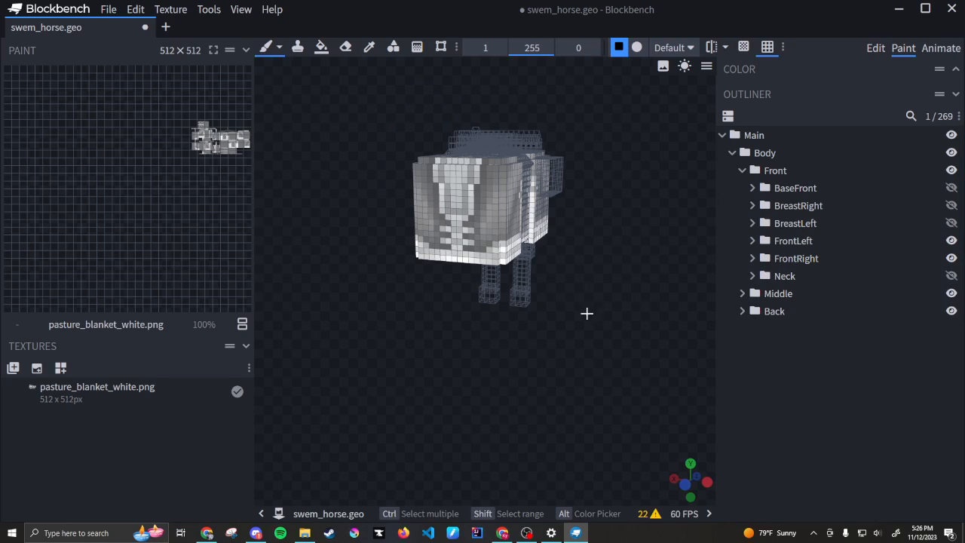
Step: Within the Middle group, hide both Middle cubes and the ArmorCloth and Belly groups
drag(586, 315, 502, 314)
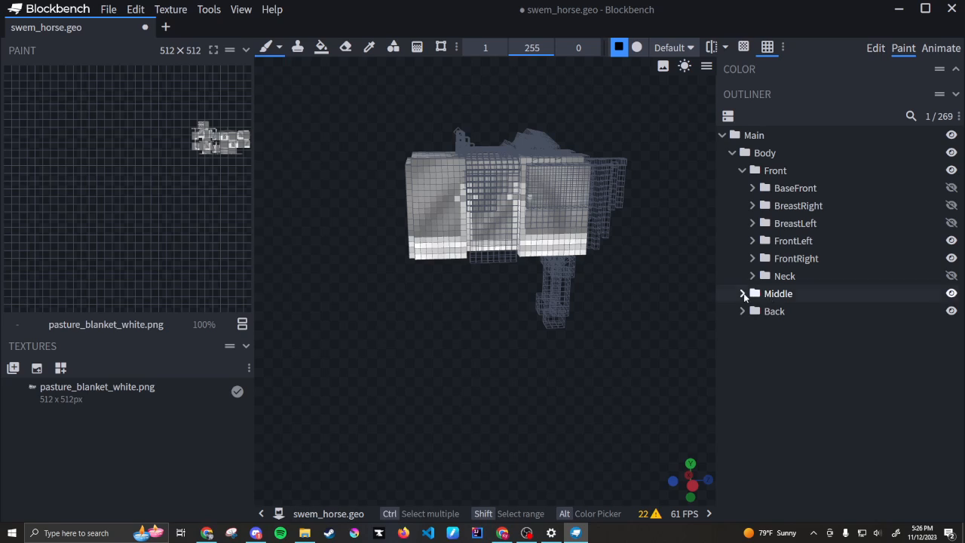
click(743, 293)
scroll(904, 325, down, 1)
click(949, 248)
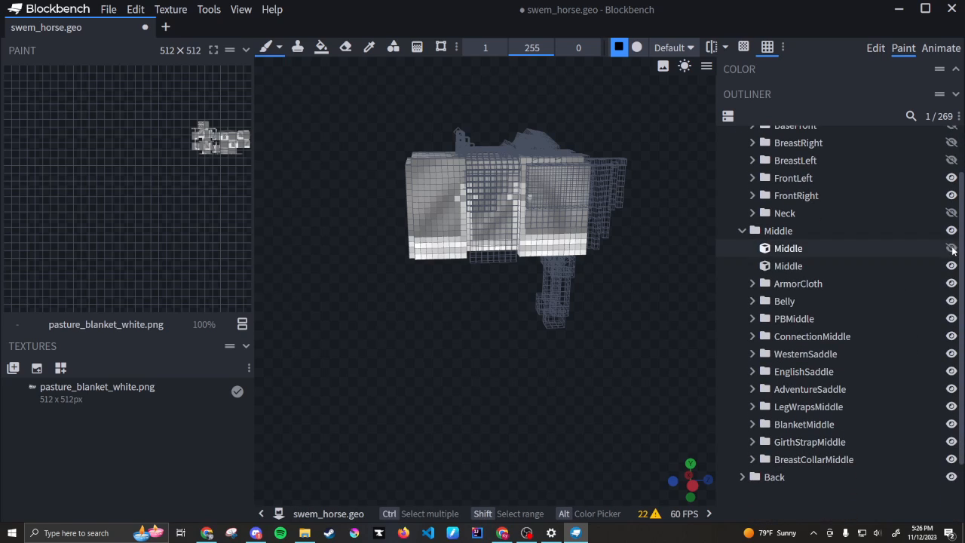
click(951, 265)
click(952, 284)
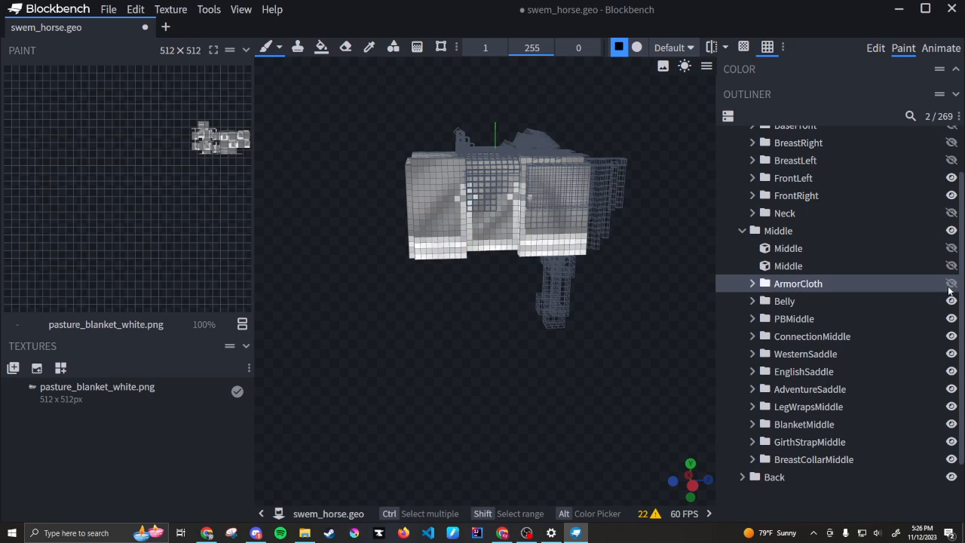
click(951, 301)
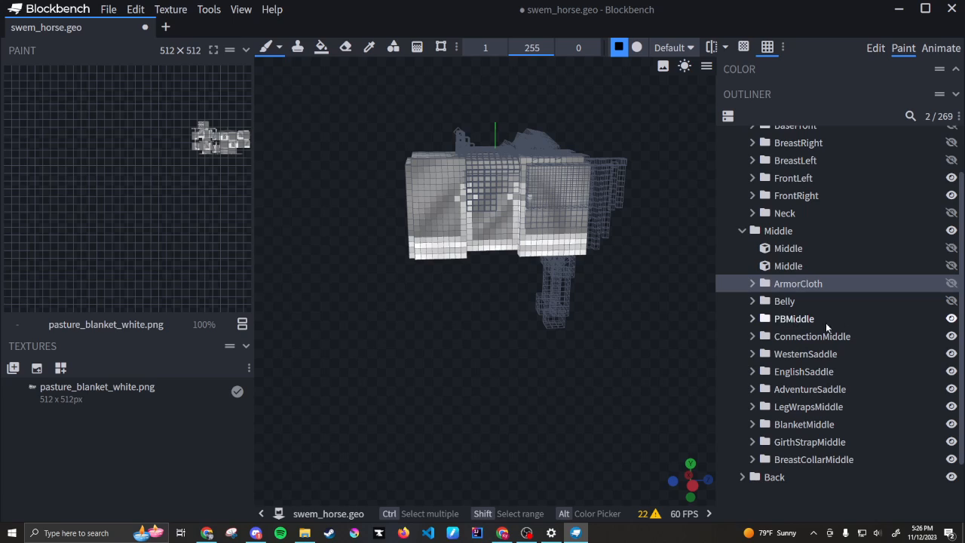
Step: Hide ConnectionMiddle, WesternSaddle, EnglishSaddle, AdventureSaddle, LegWrapsMiddle, BlanketMiddle, GirthStrapMiddle and BreastCollarMiddle, leaving PBMiddle visible, and collapse the Middle group
click(952, 337)
click(951, 353)
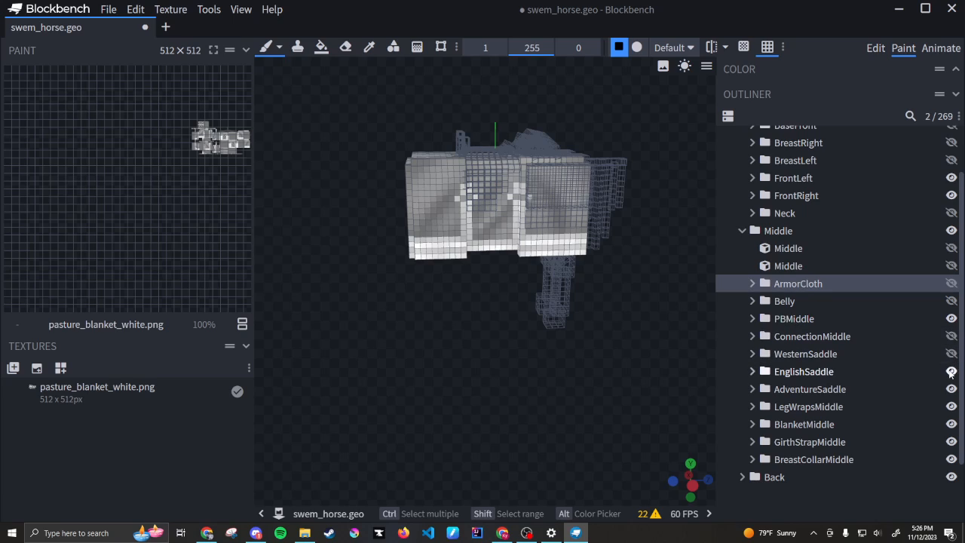
click(951, 371)
click(951, 389)
click(950, 406)
click(951, 423)
click(952, 442)
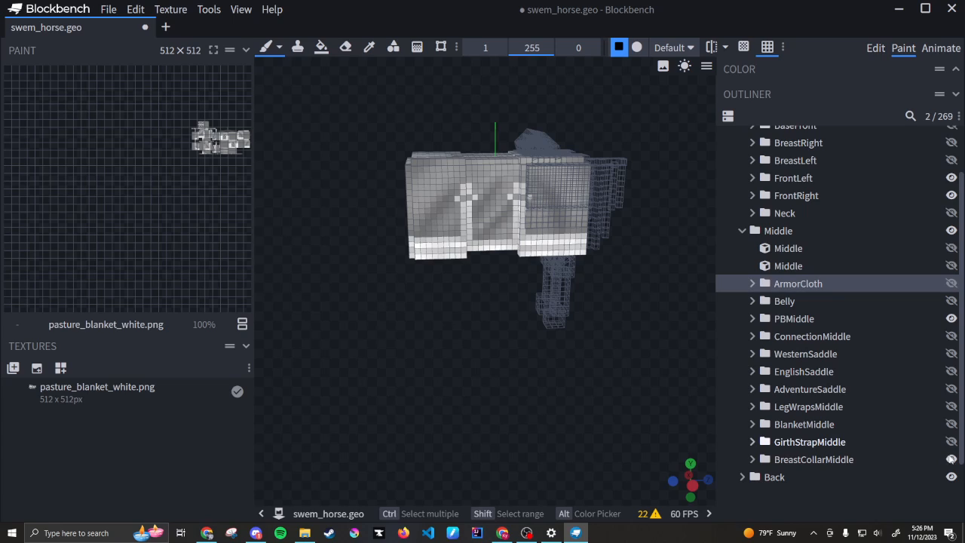
click(951, 476)
click(951, 477)
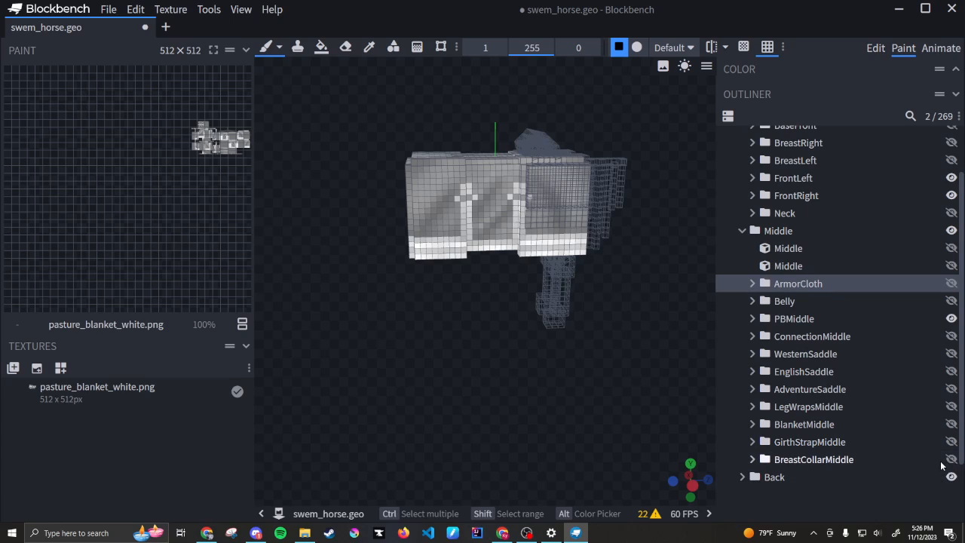
click(742, 234)
Step: Within the Back group, hide the BackRight, BackLeft and Tail groups
click(742, 311)
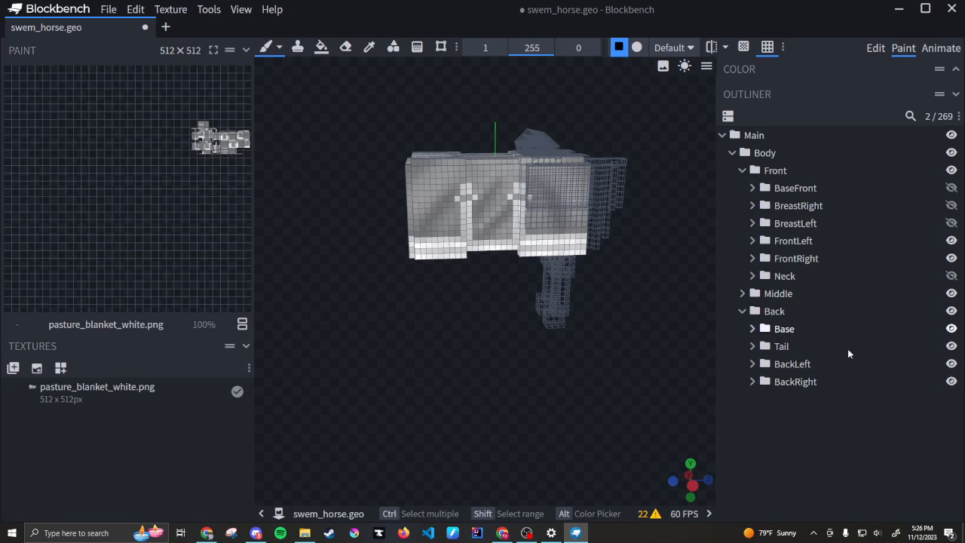
click(952, 381)
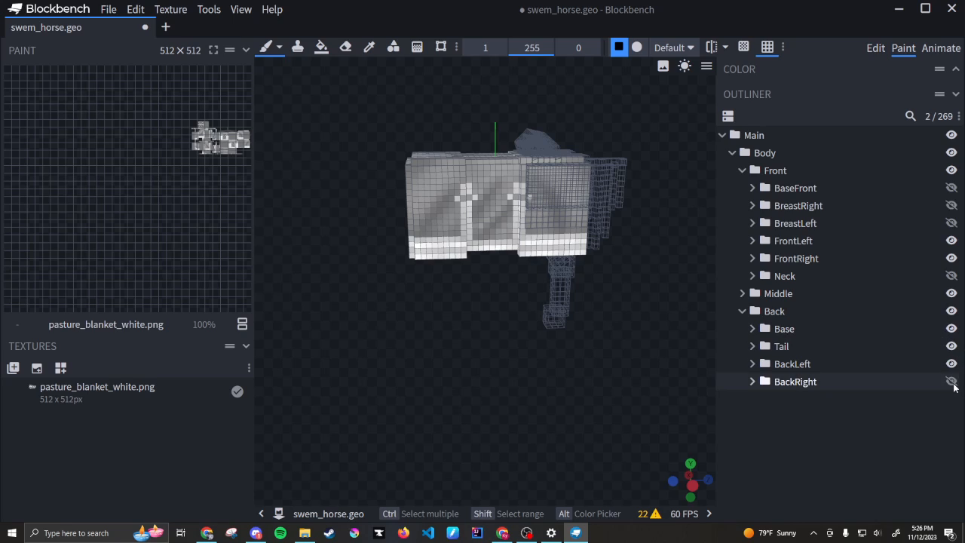
click(952, 364)
click(951, 346)
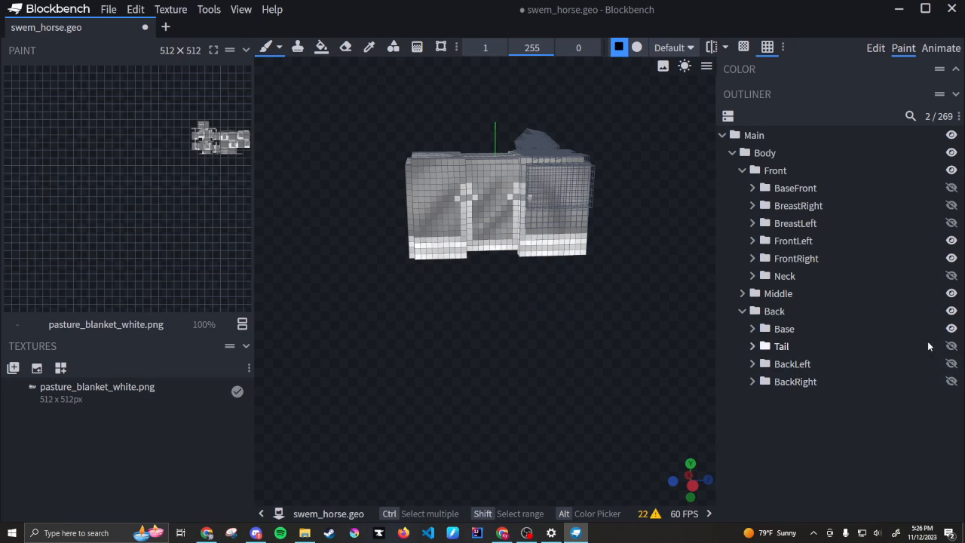
Step: Expand the Base group inside Back and hide its three Base cubes
click(752, 329)
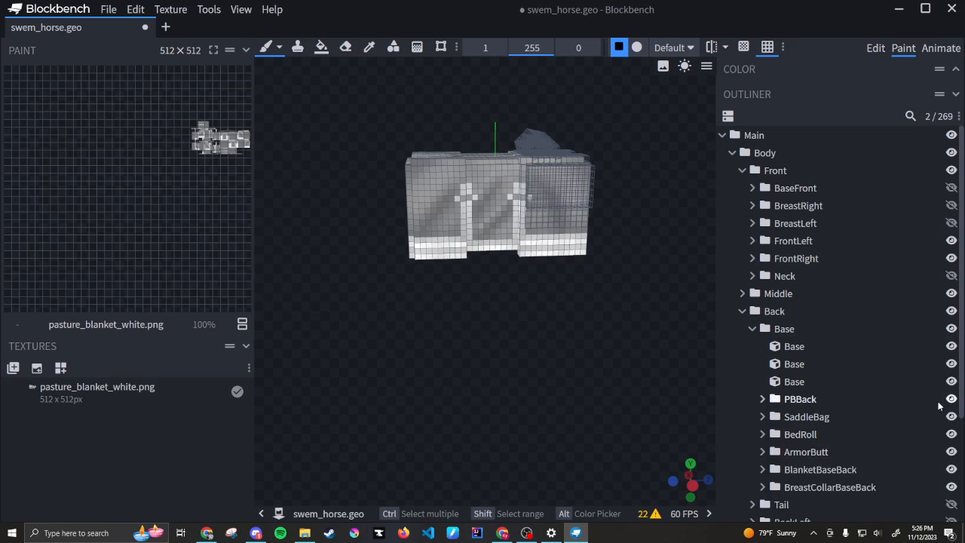
click(951, 381)
click(951, 364)
click(951, 346)
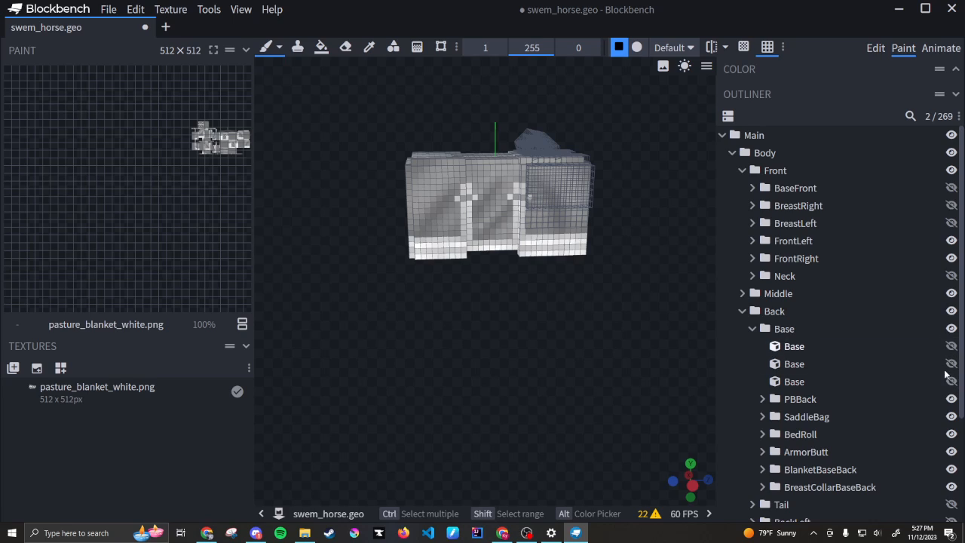
Step: Hide the SaddleBag, ArmorButt, BedRoll, BlanketBaseBack and BreastCollarBaseBack groups, leaving PBBack visible, and collapse the Base group
click(951, 418)
click(951, 451)
click(951, 434)
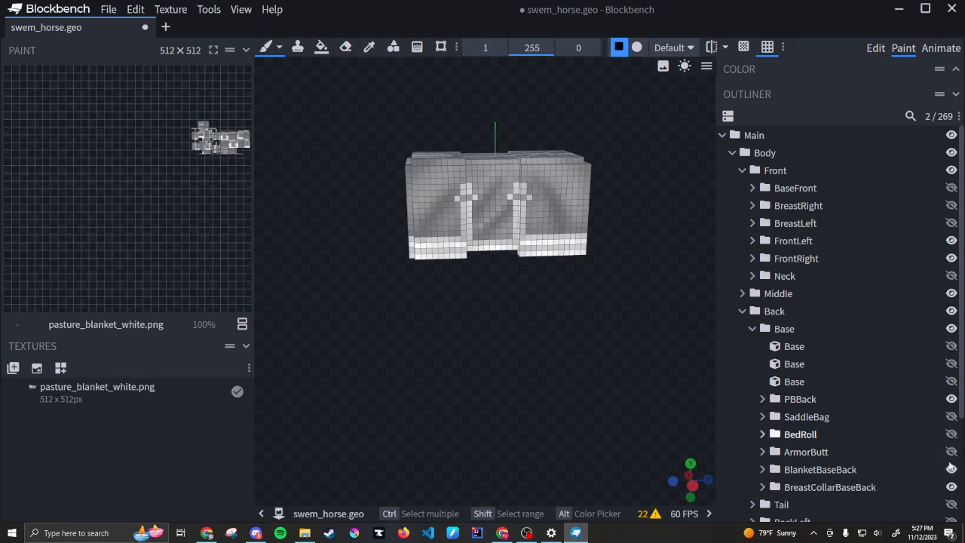
click(951, 468)
click(952, 487)
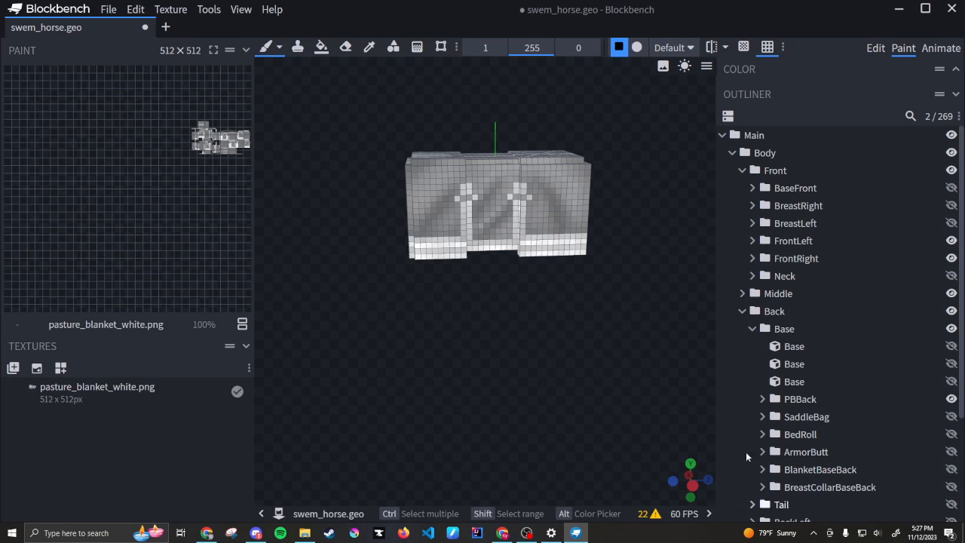
click(753, 329)
Step: Examine the isolated blanket from several sides, temporarily showing the Neck group to check where it meets the blanket, and hide it again
drag(468, 360, 616, 239)
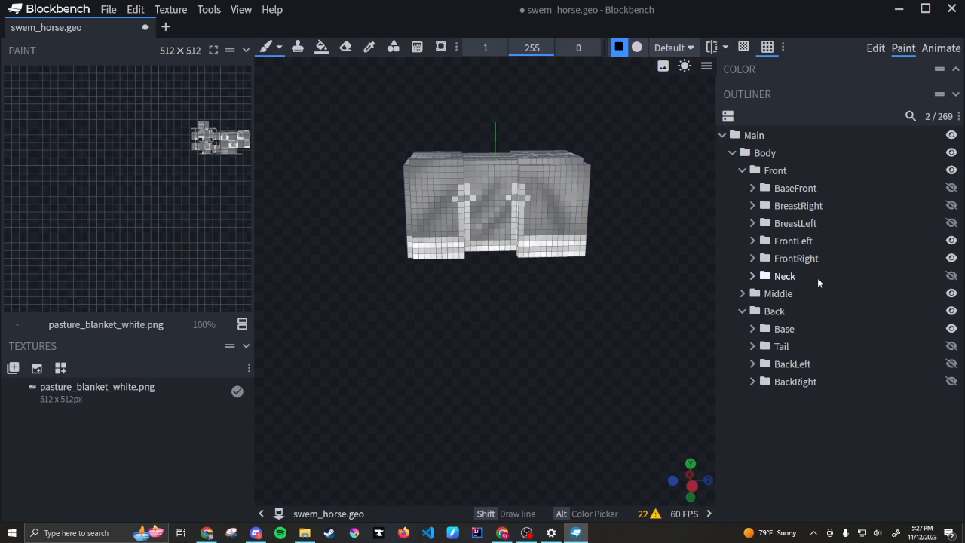
drag(610, 356, 256, 346)
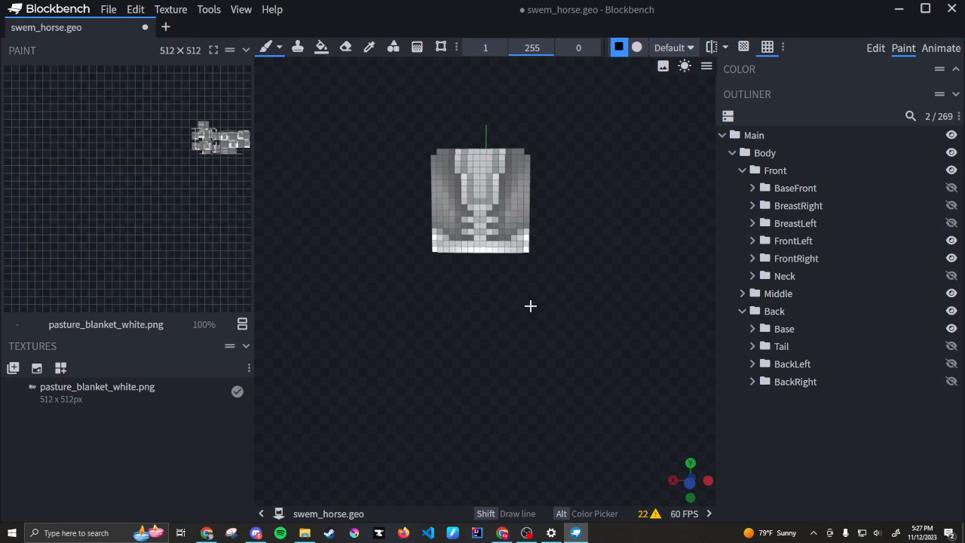
drag(529, 303, 446, 319)
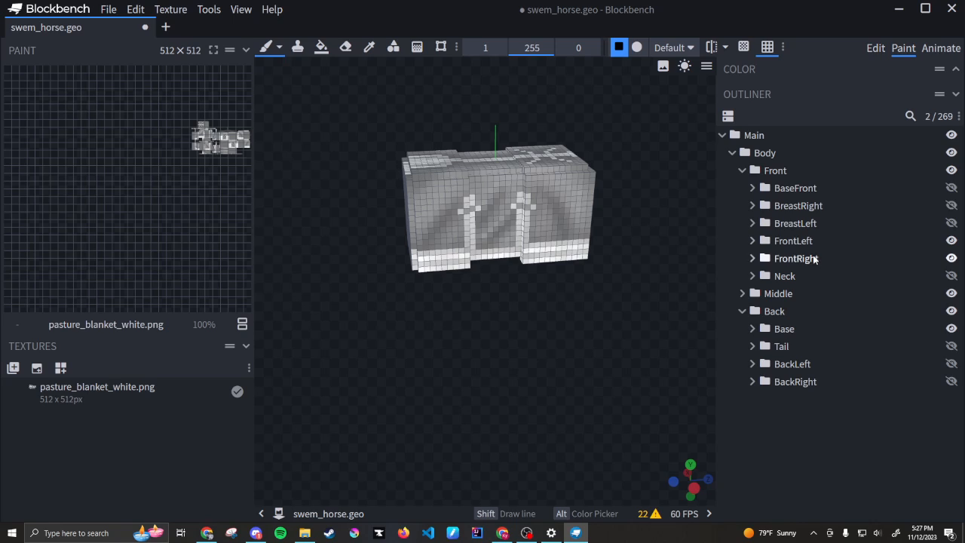
click(752, 276)
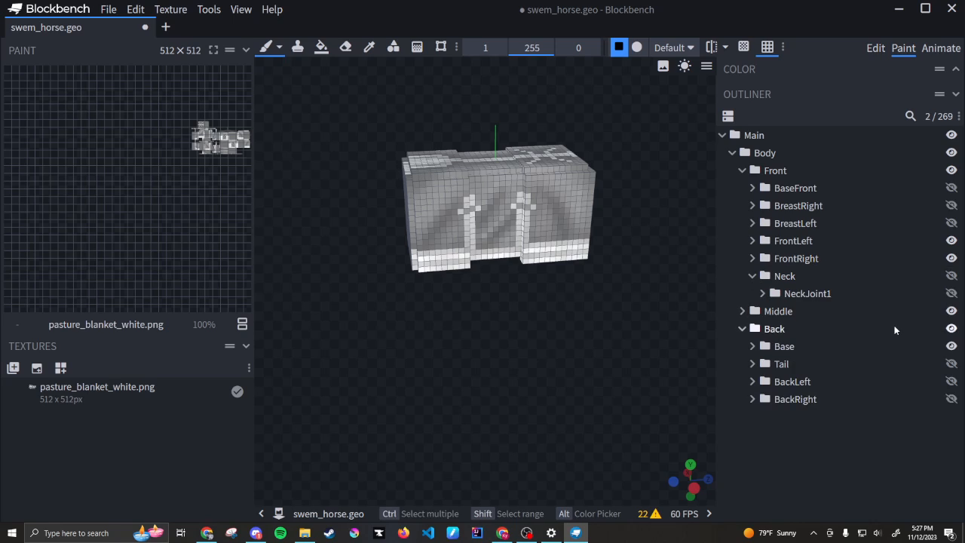
click(951, 276)
mouse_move(524, 361)
mouse_down()
mouse_move(502, 415)
mouse_move(508, 364)
mouse_up()
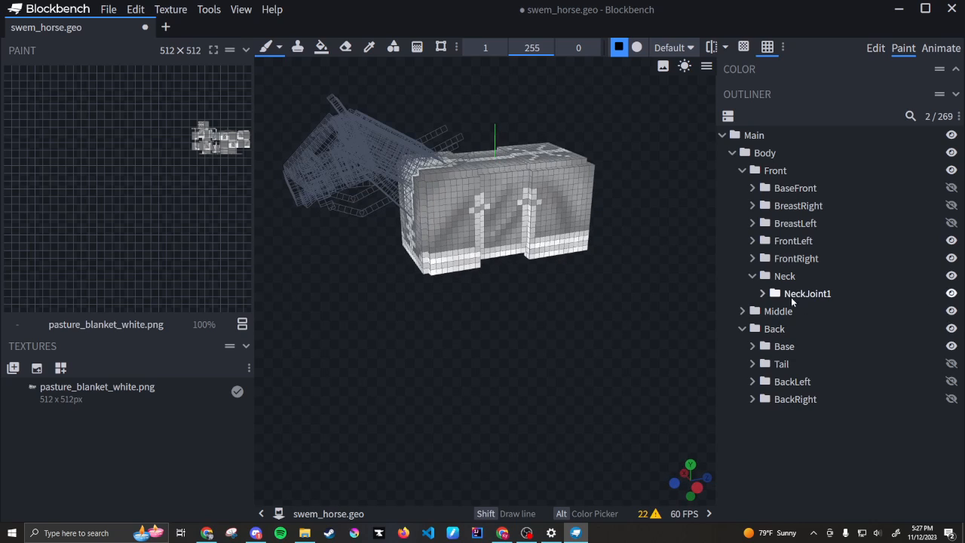
drag(415, 334, 575, 176)
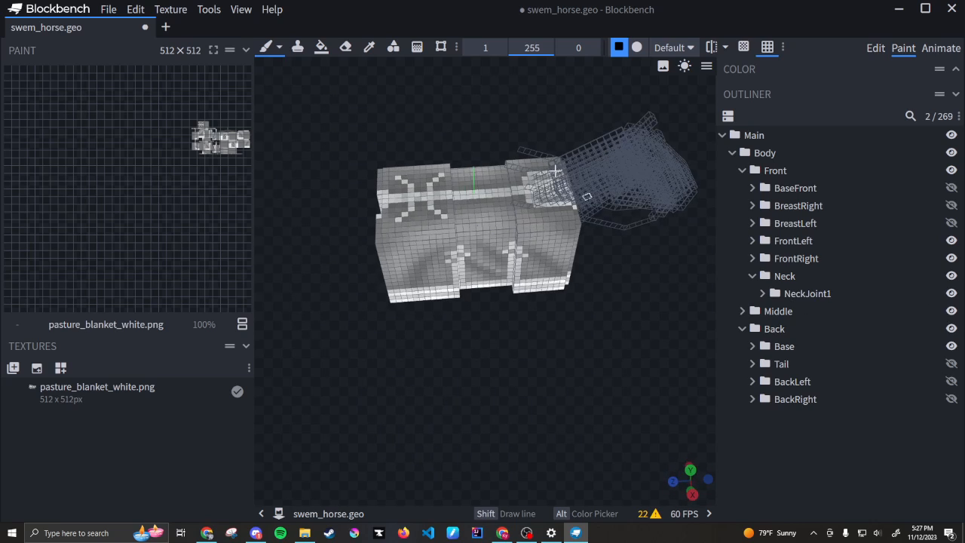
drag(653, 337, 409, 314)
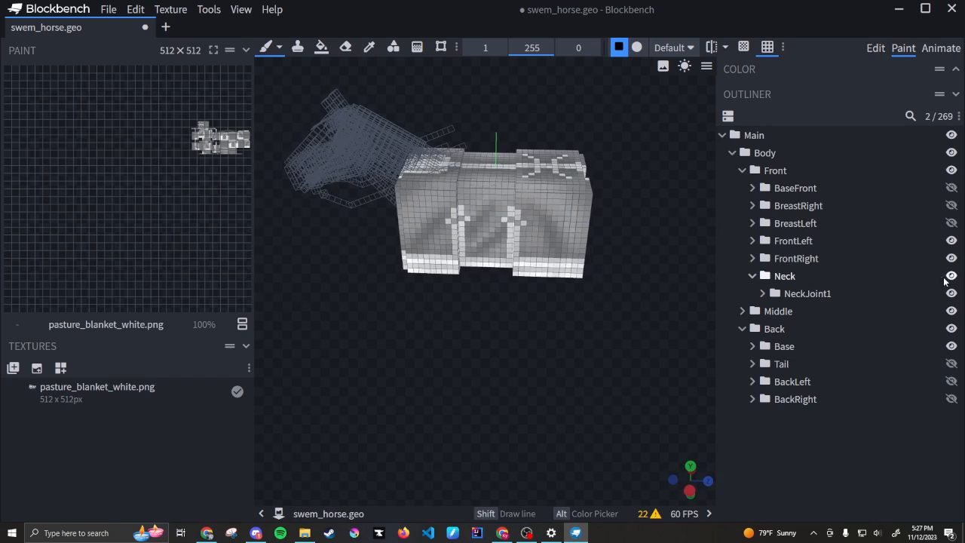
click(753, 276)
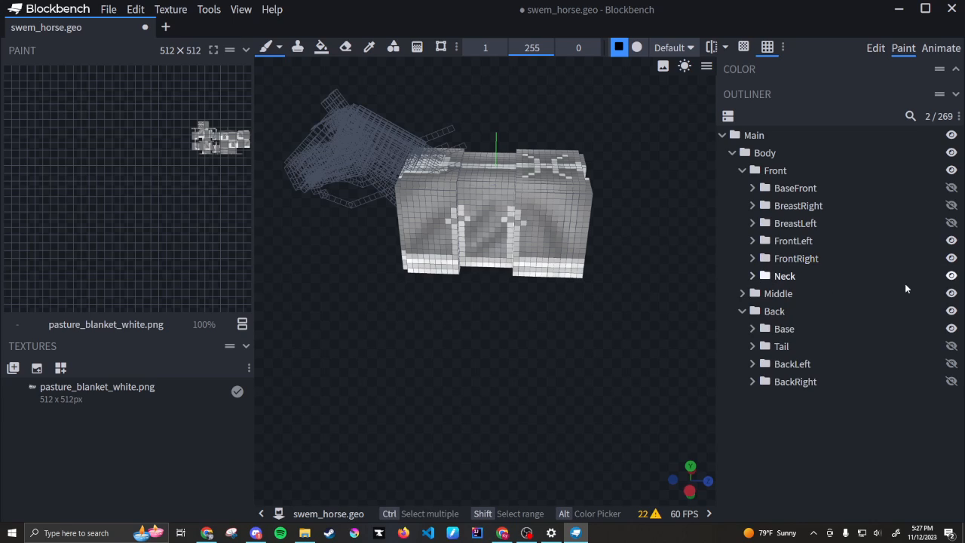
click(950, 276)
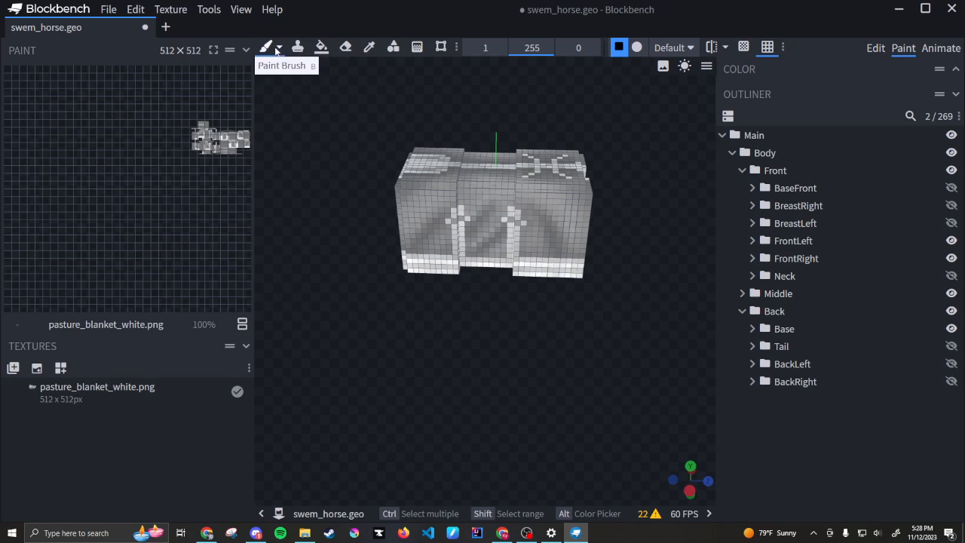
Step: Switch to Animate mode, search the installed plugins for "geckolib", and close the plugin manager
click(938, 48)
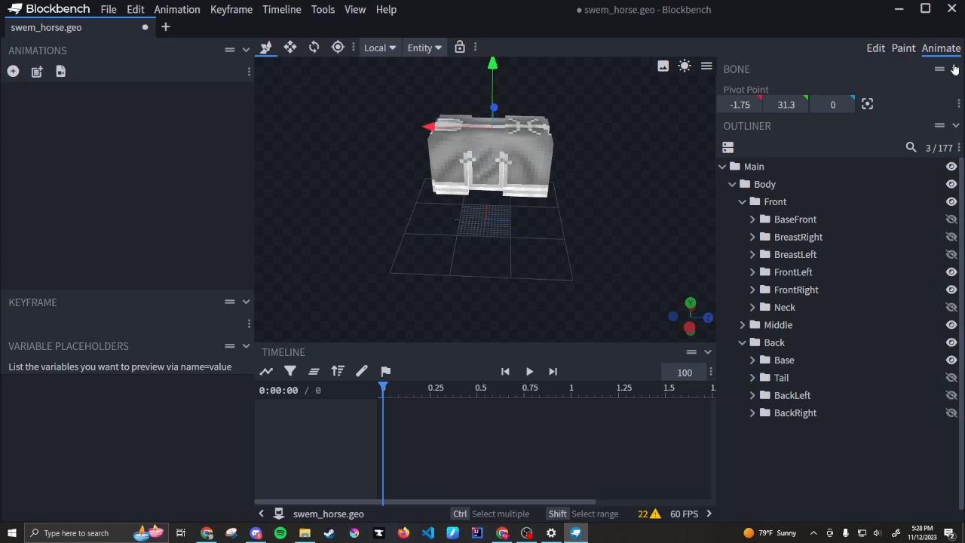
click(108, 9)
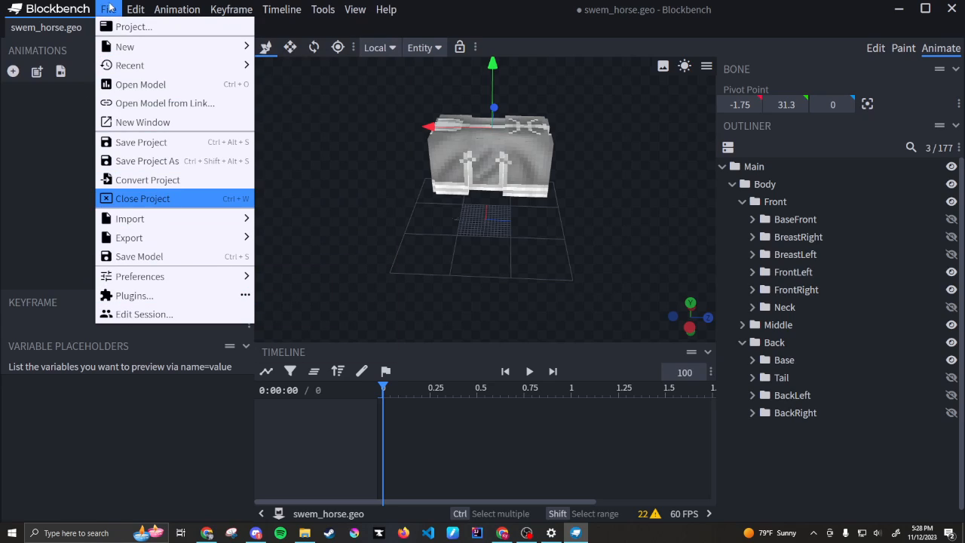
click(128, 296)
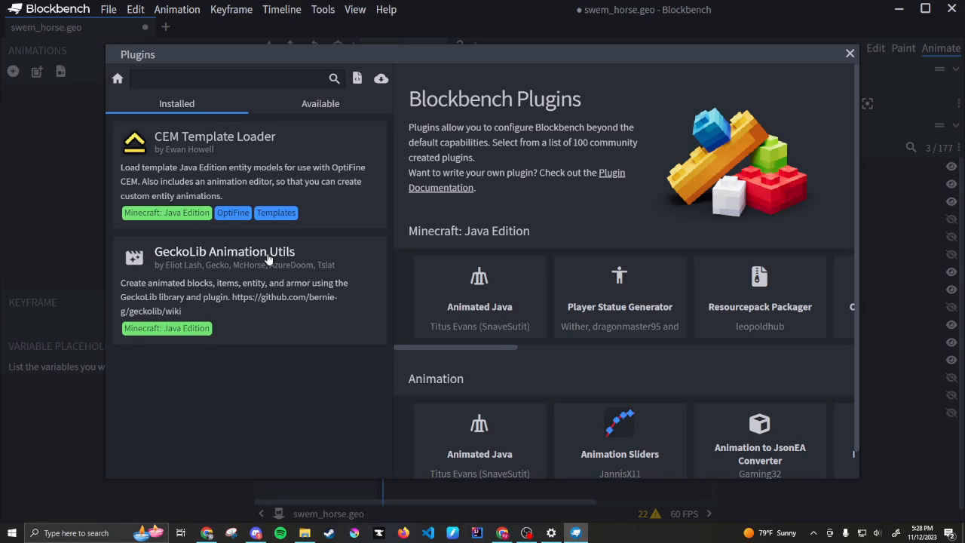
click(192, 77)
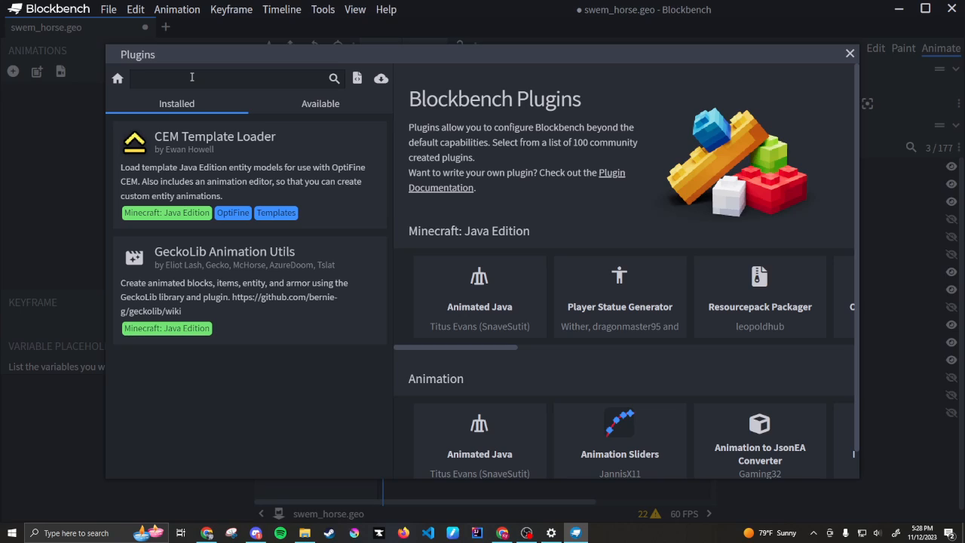
text(geckolib)
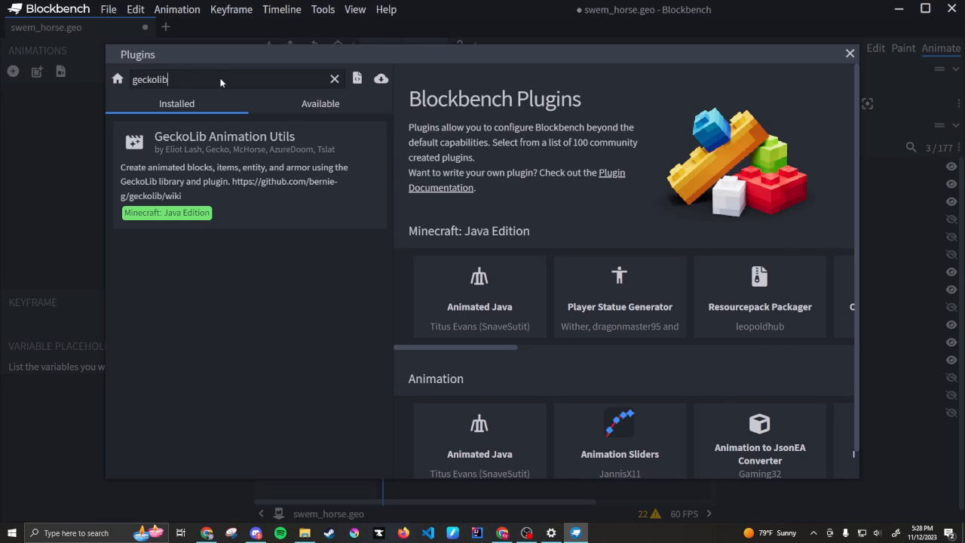
key(Escape)
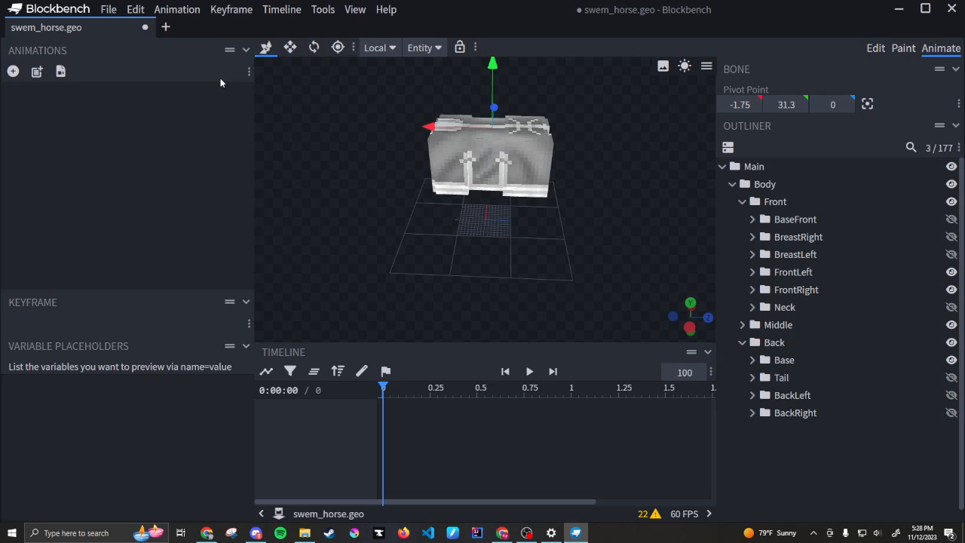
Step: Open the details of the installed GeckoLib Animation Utils plugin in the plugin manager, review them and close the manager
click(109, 9)
click(155, 300)
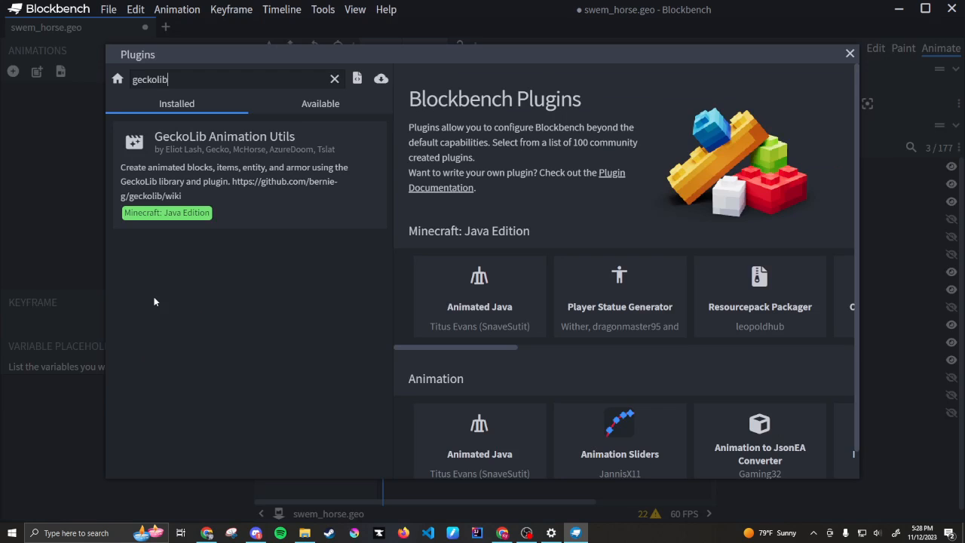
click(231, 143)
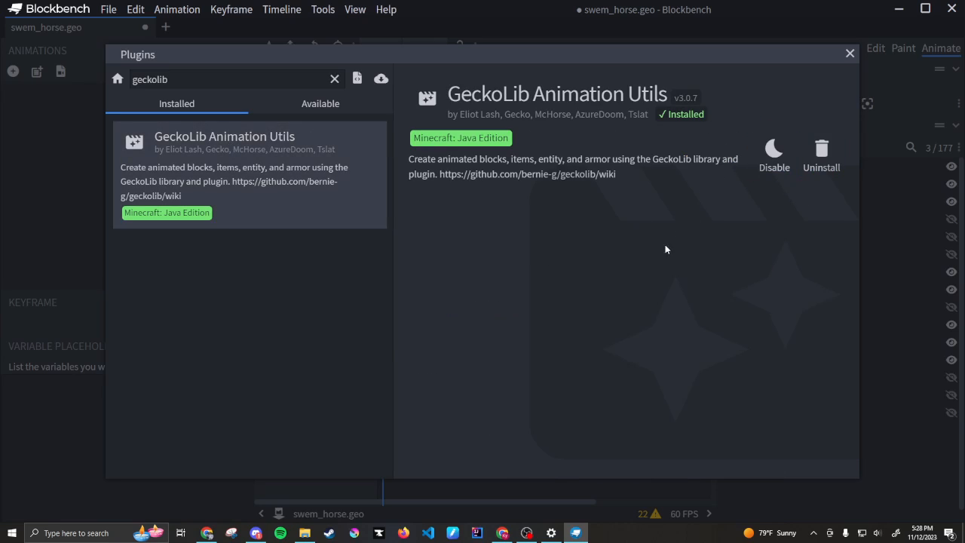
click(849, 53)
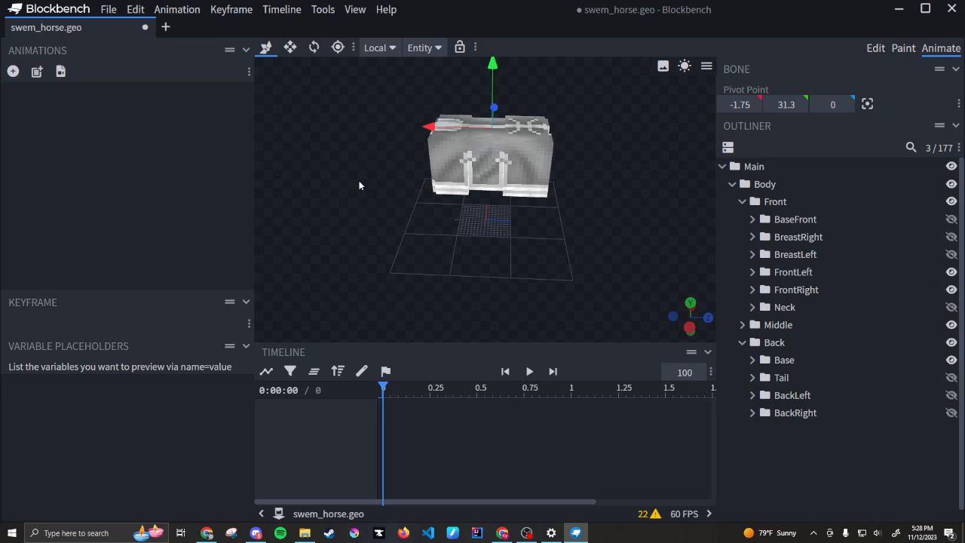
Step: Import all animations from swem_horse.json in the swem/animations assets folder
click(61, 72)
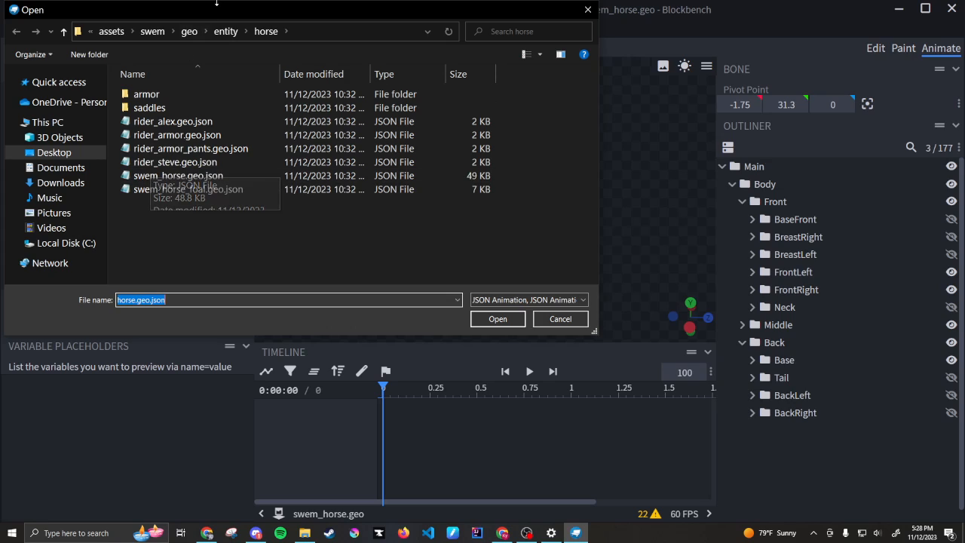
click(223, 34)
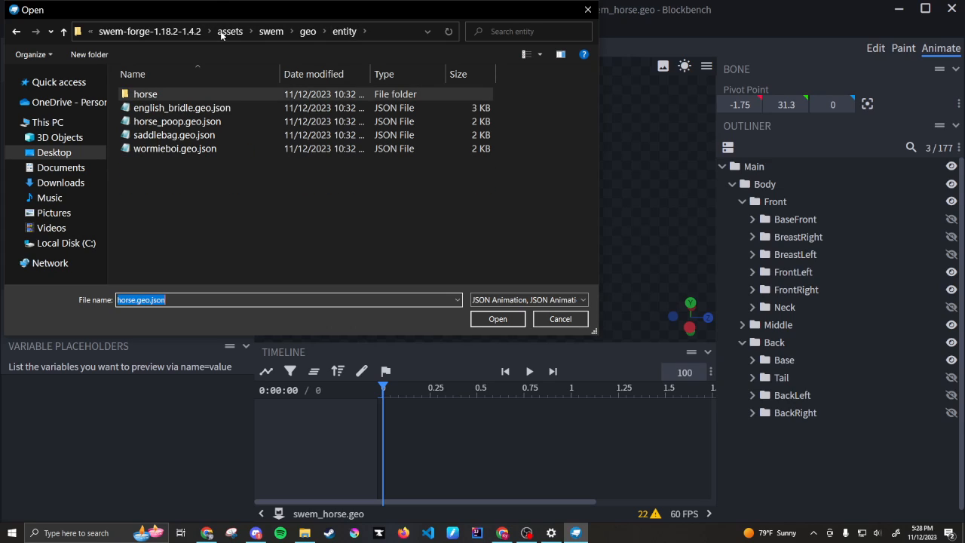
click(308, 32)
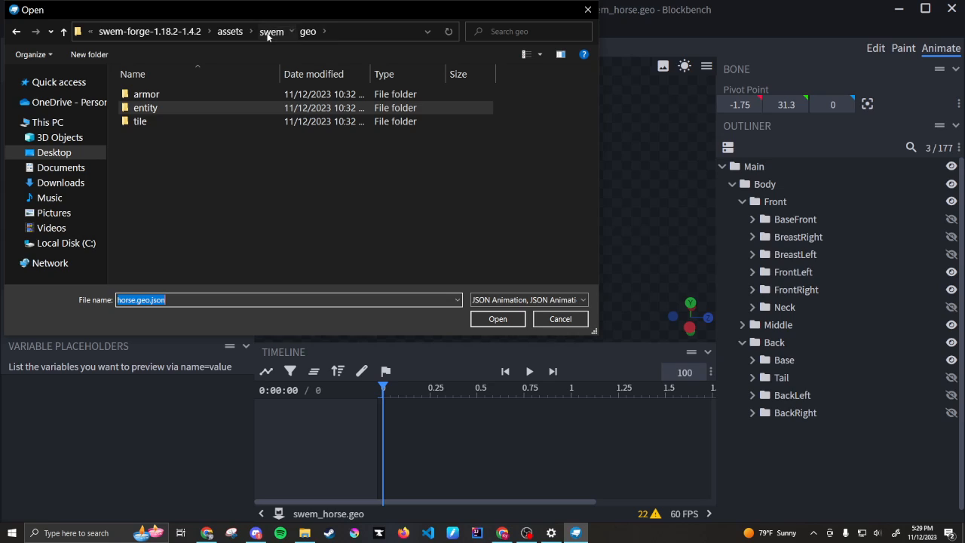
click(266, 32)
double_click(152, 94)
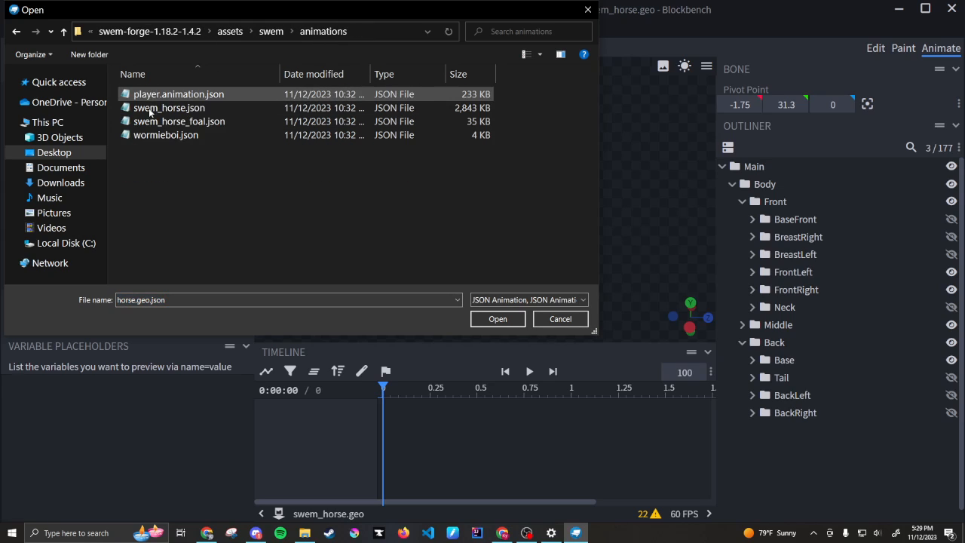
click(188, 110)
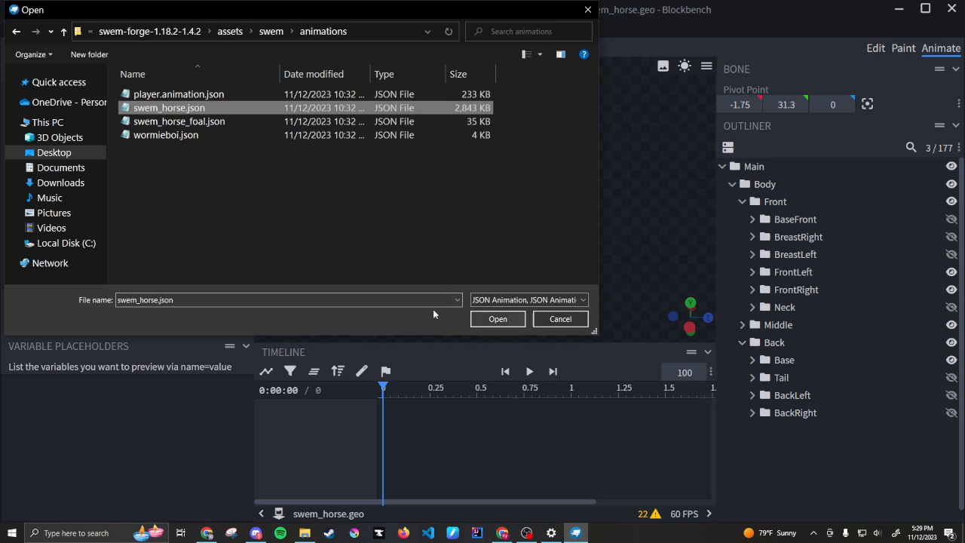
click(497, 320)
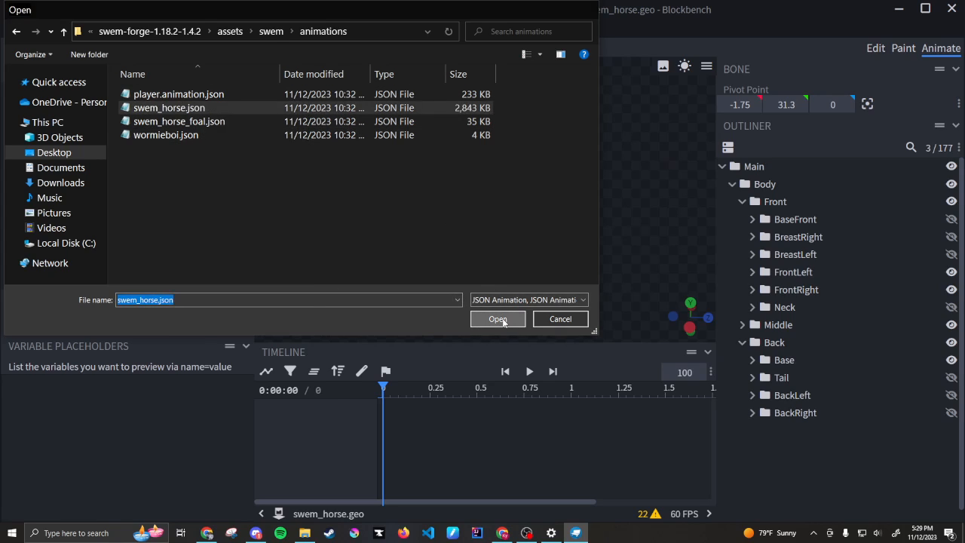
scroll(554, 422, down, 10)
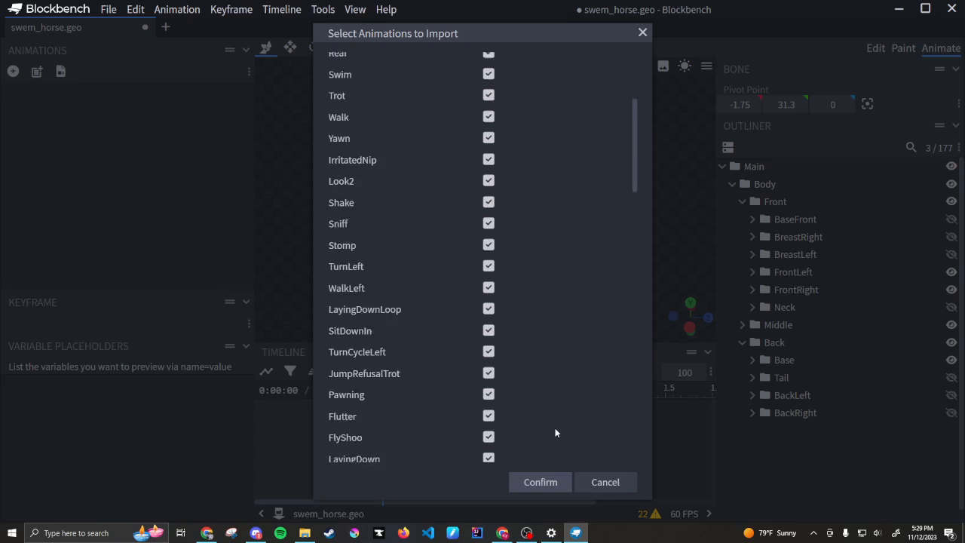
click(552, 485)
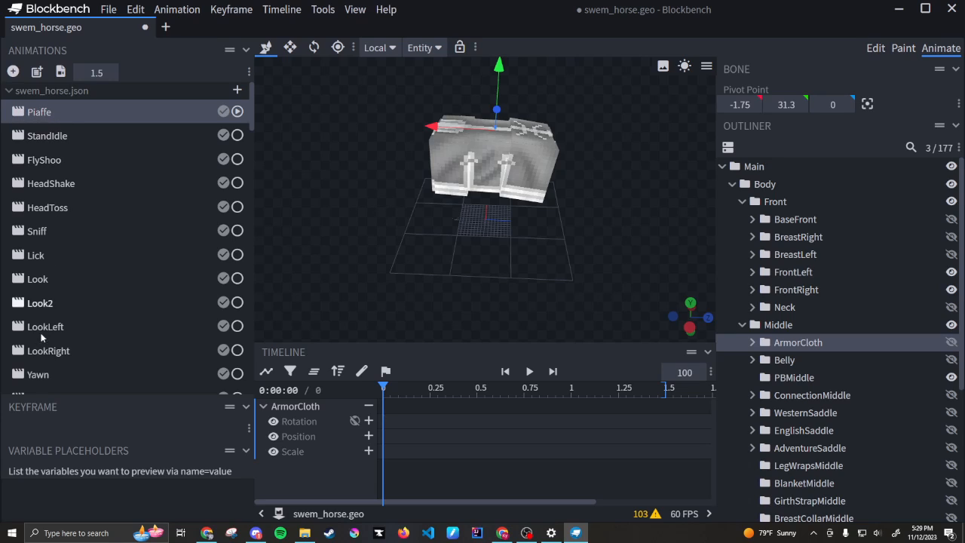
Step: Preview the Trot animation on the blanket, stop playback, and unload Trot from the animation list
scroll(66, 362, down, 10)
scroll(57, 279, down, 2)
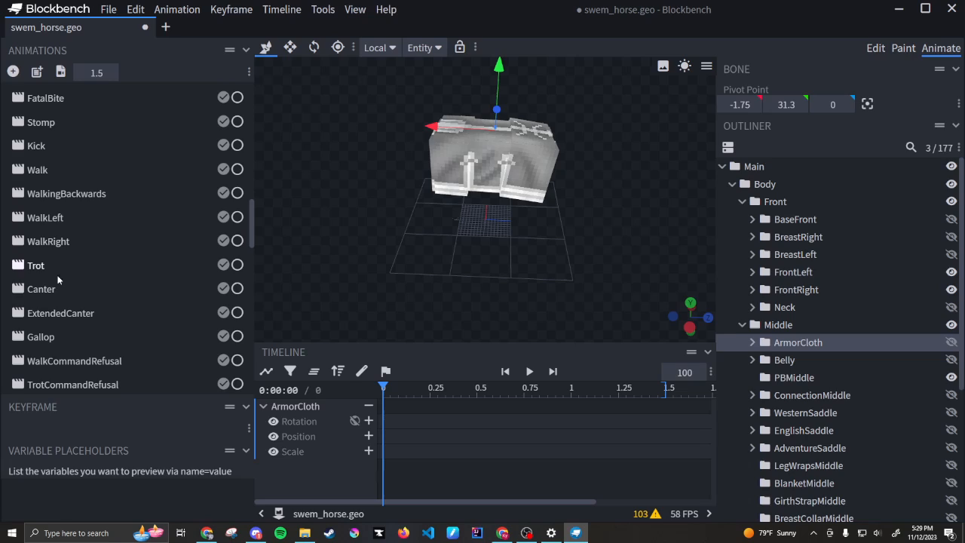
click(41, 271)
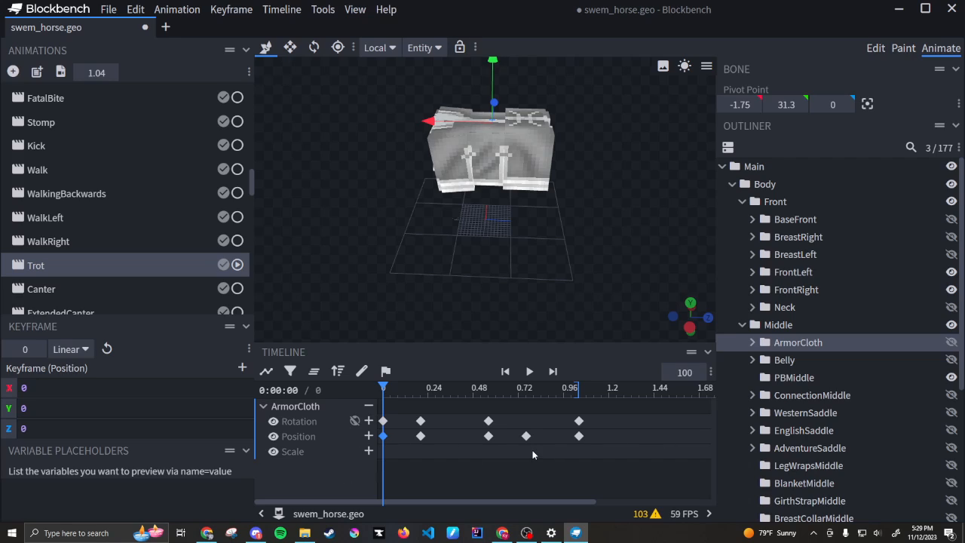
click(529, 371)
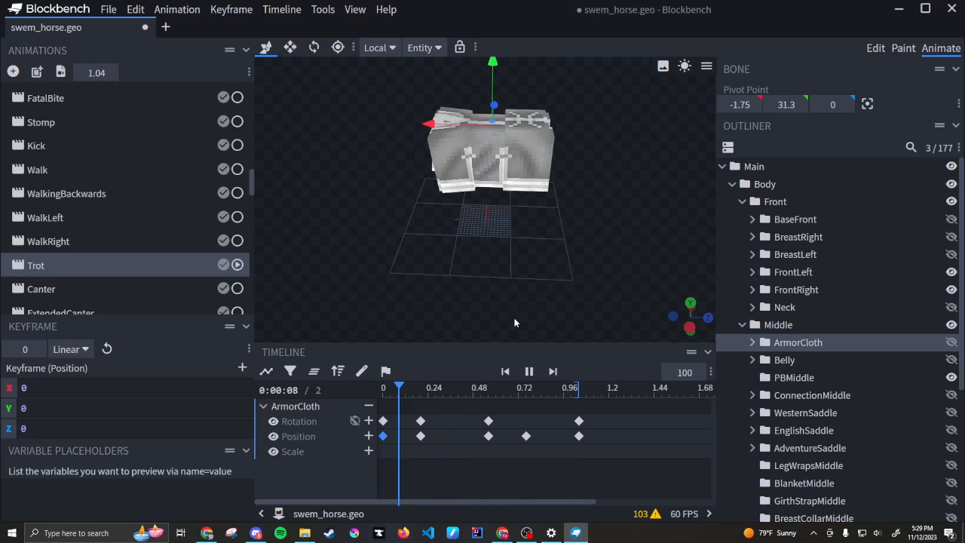
click(530, 371)
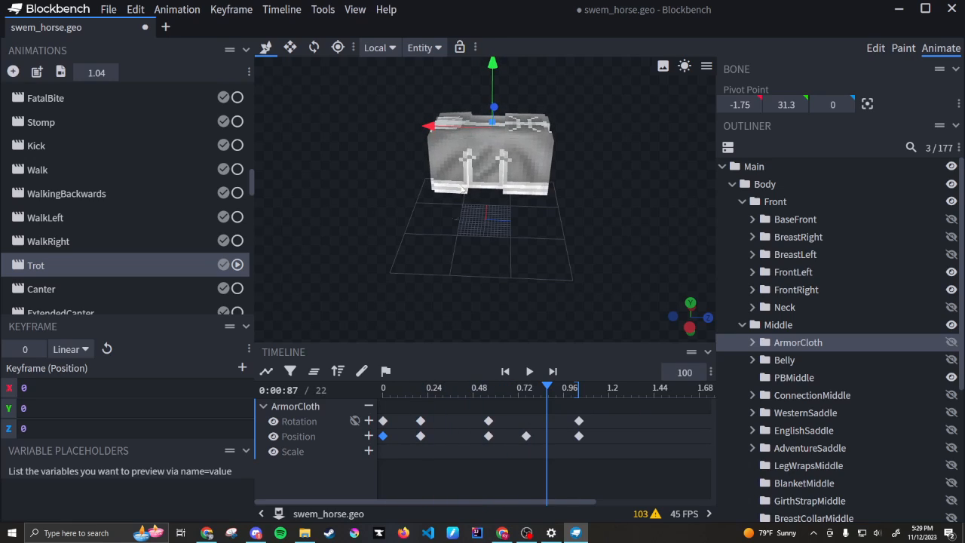
drag(462, 189, 528, 241)
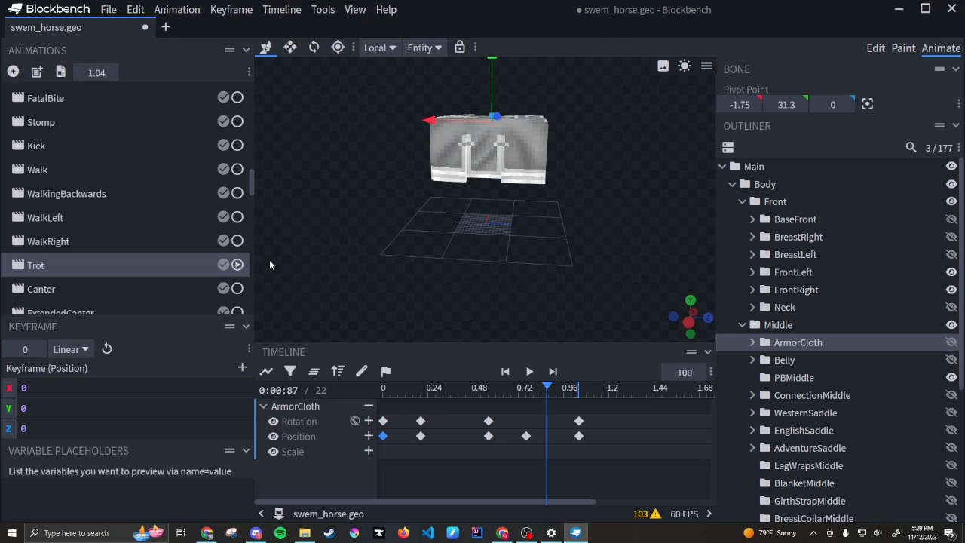
right_click(126, 264)
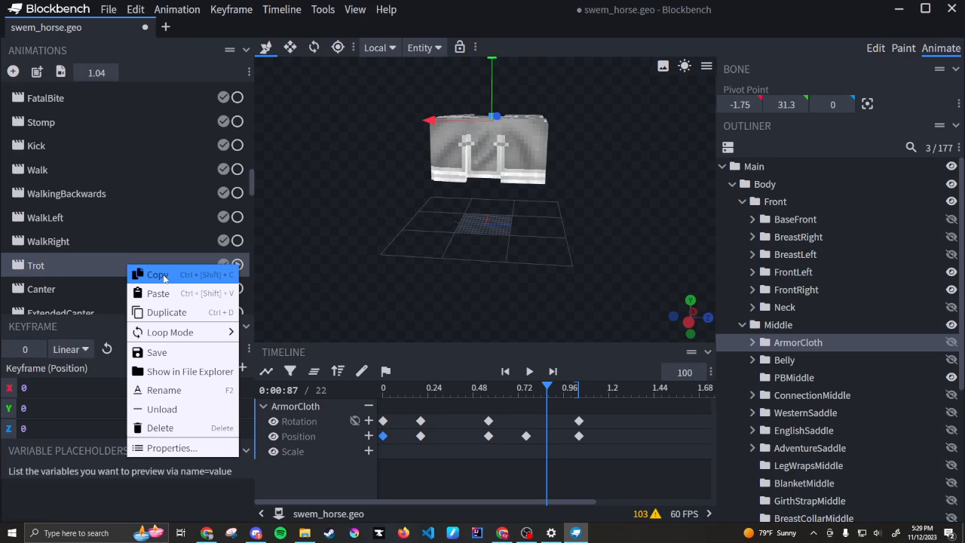
click(173, 408)
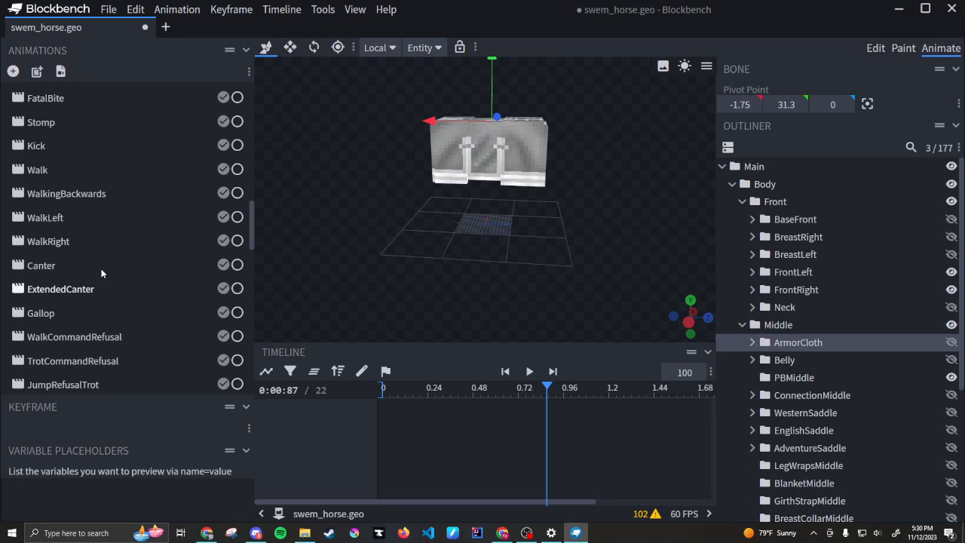
Step: Preview the Walk animation and the Canter animation on the blanket
click(96, 172)
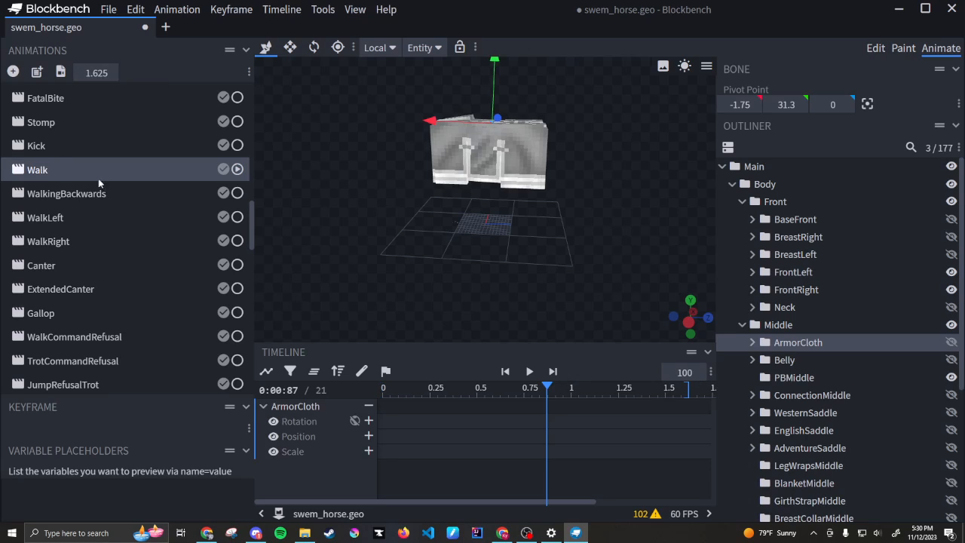
click(529, 371)
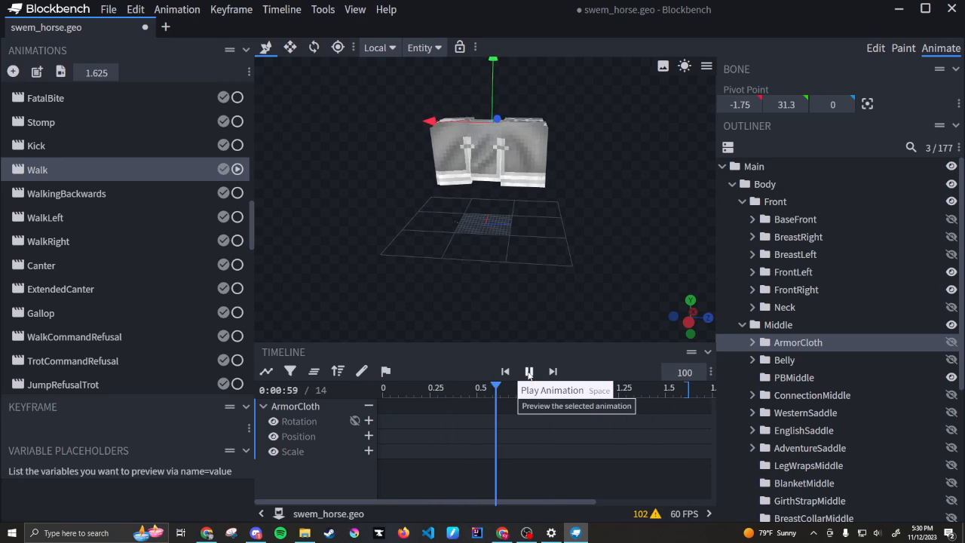
click(529, 371)
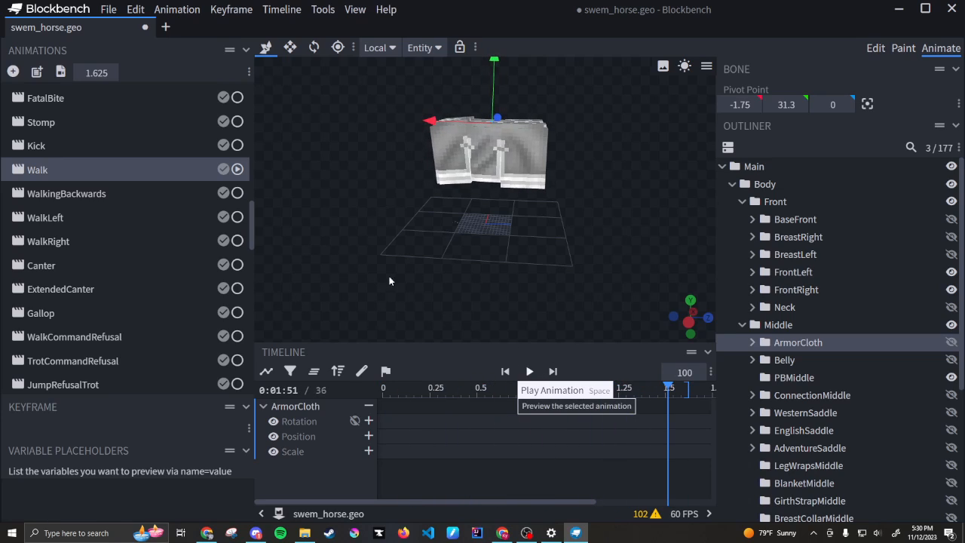
click(53, 265)
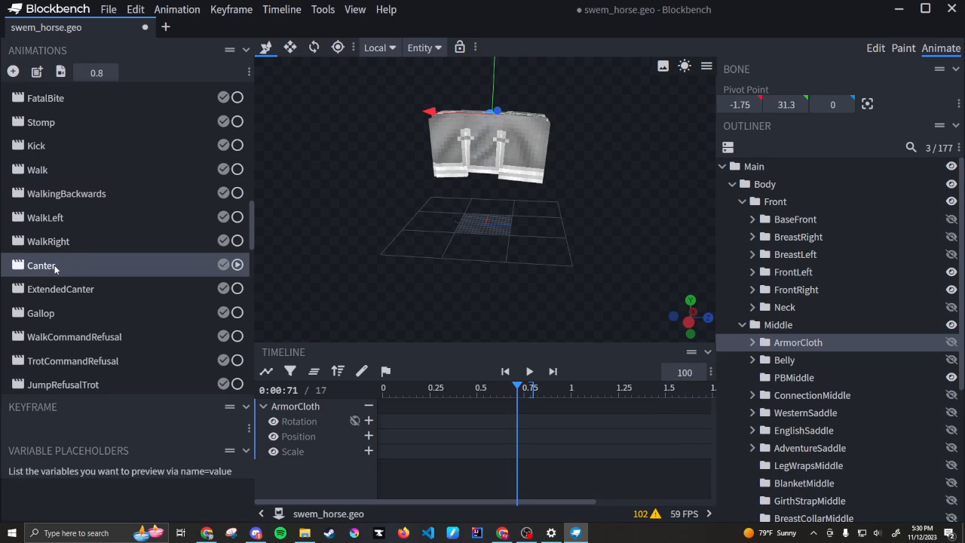
click(529, 371)
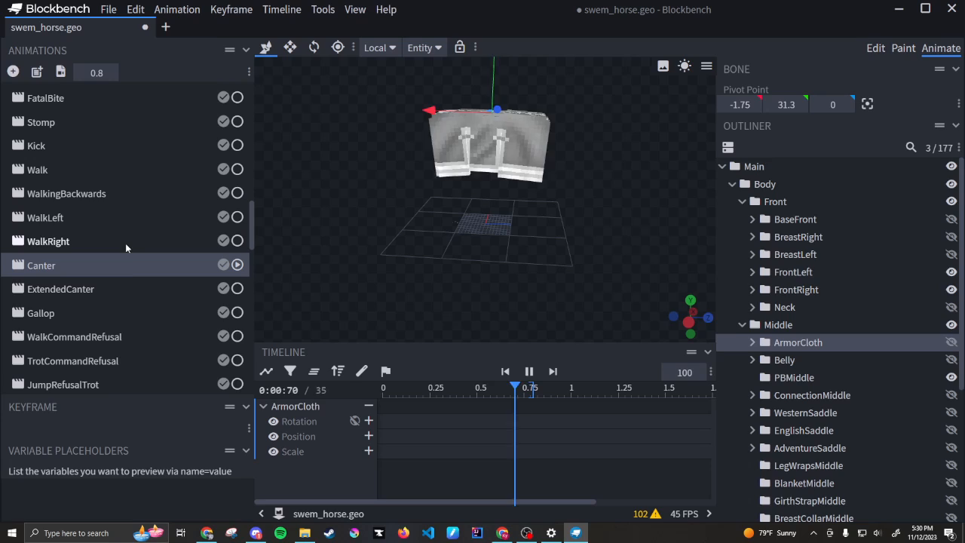
Step: Preview the WalkRight animation on the blanket, stop playback, and unload WalkRight from the animation list
click(125, 241)
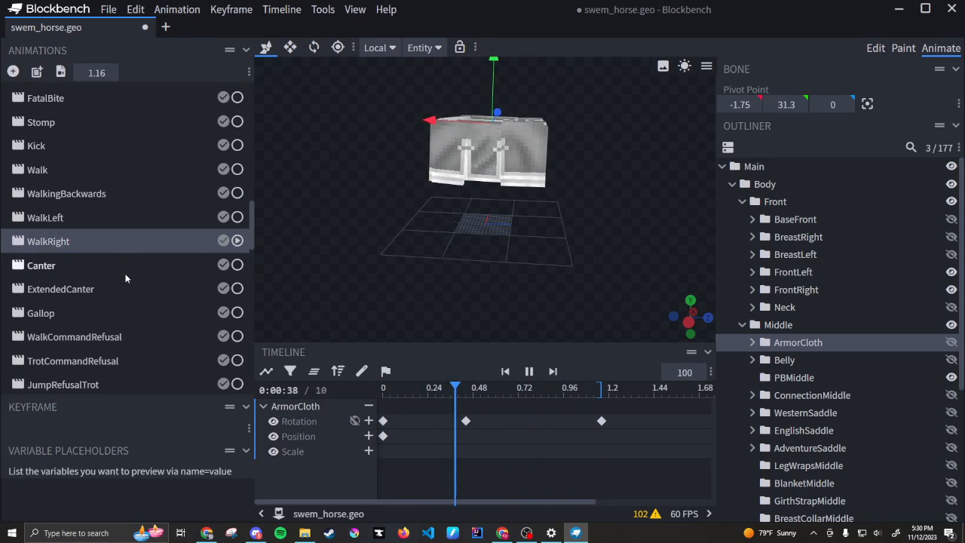
click(529, 371)
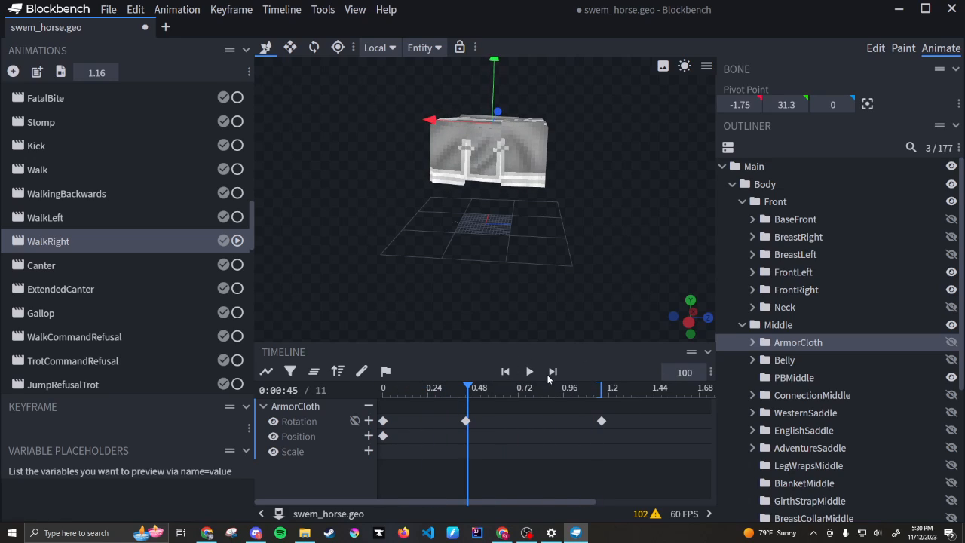
right_click(97, 243)
click(150, 392)
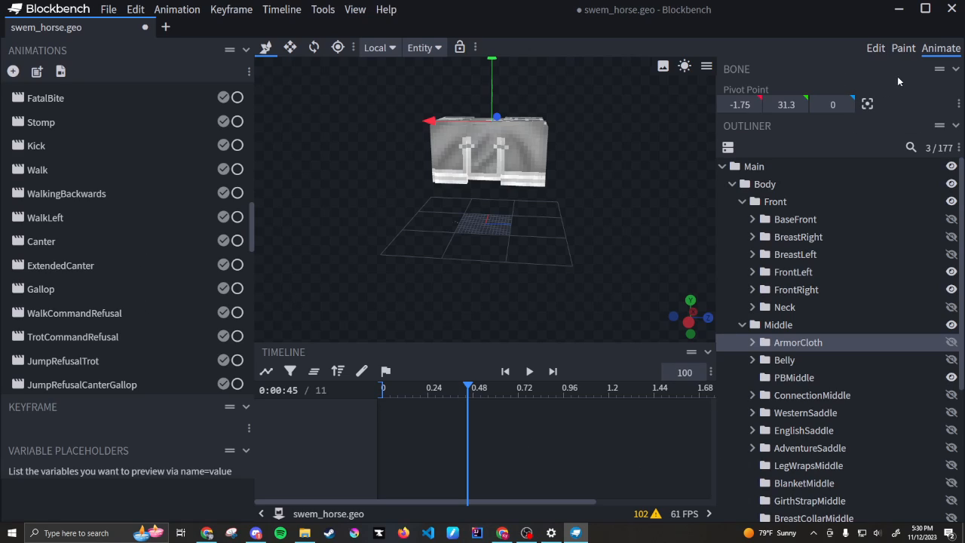
Step: Switch to Paint mode, then collapse the outliner and expand the color picker
click(903, 49)
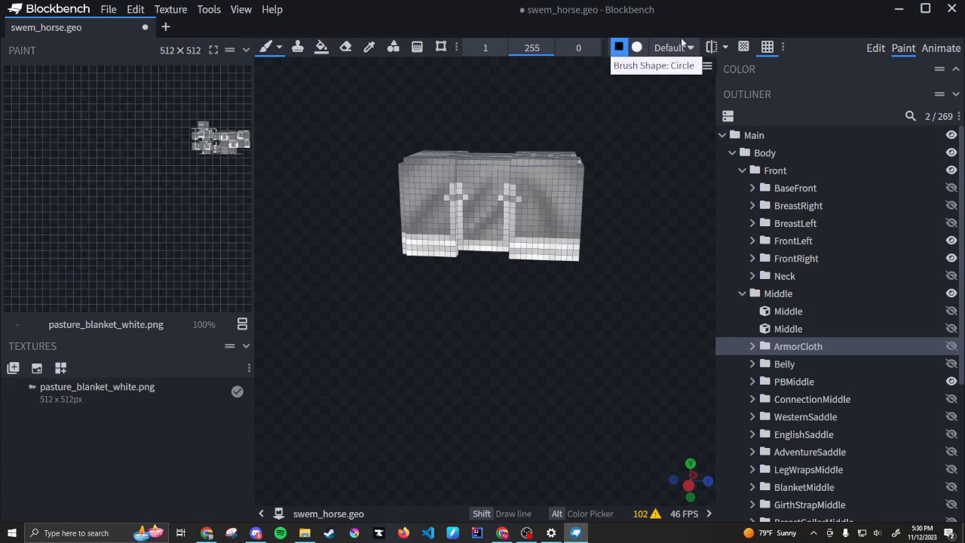
click(956, 94)
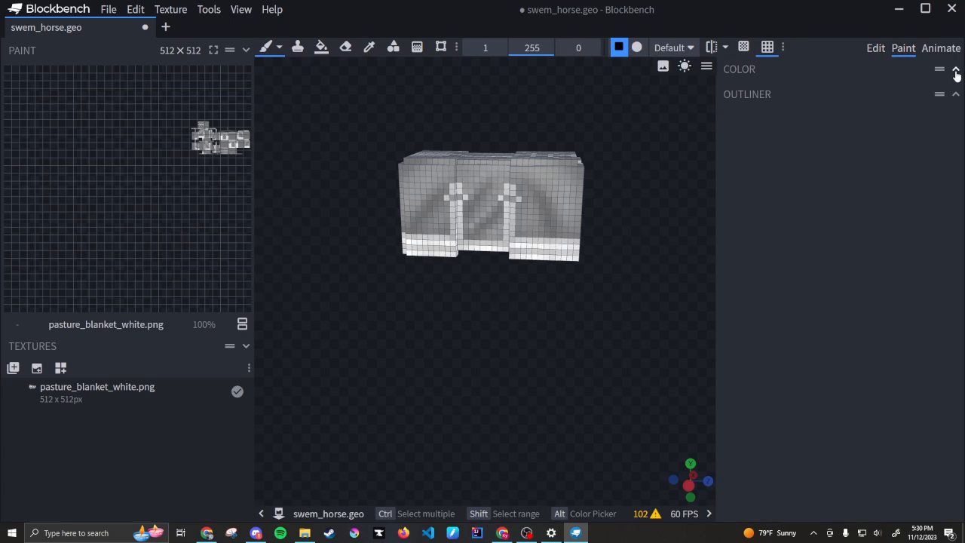
click(956, 69)
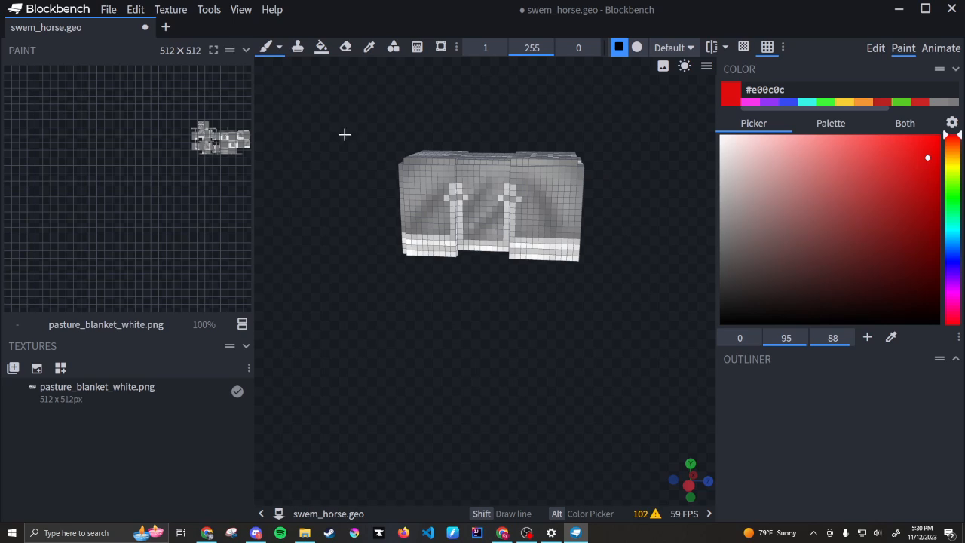
Step: Paint an irregular vertical red #e00c0c patch on the side of the blanket's end section with the size 1 brush
mouse_move(429, 177)
mouse_down()
mouse_move(428, 230)
mouse_move(420, 174)
mouse_up()
click(425, 219)
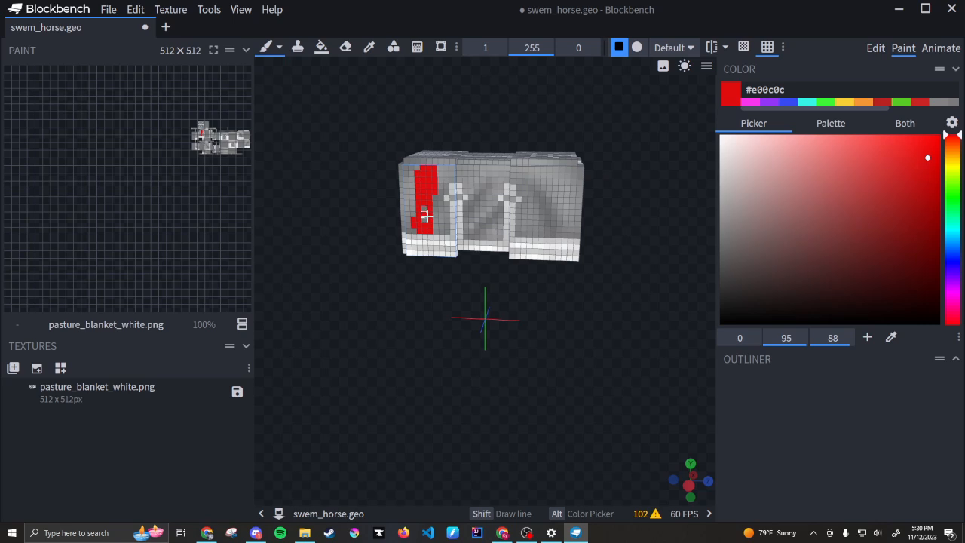
click(424, 213)
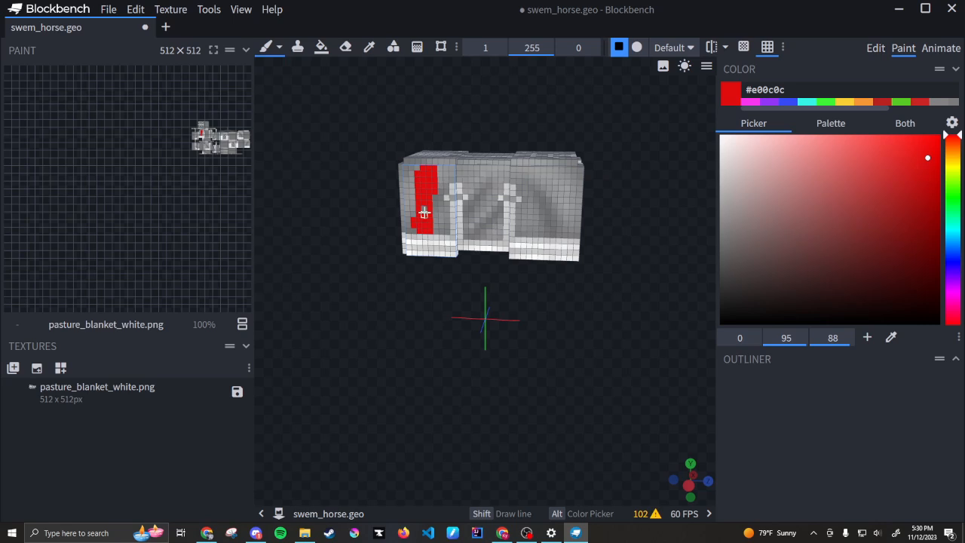
Step: Fill a whole face of an end section on the blanket's opposite side with red #e00c0c, using the Paint Bucket in Face mode
click(300, 54)
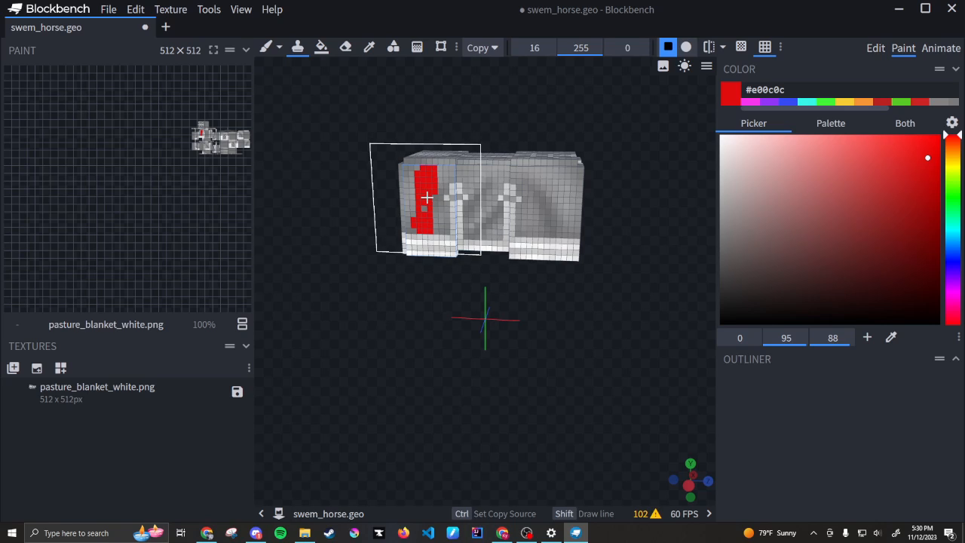
click(321, 49)
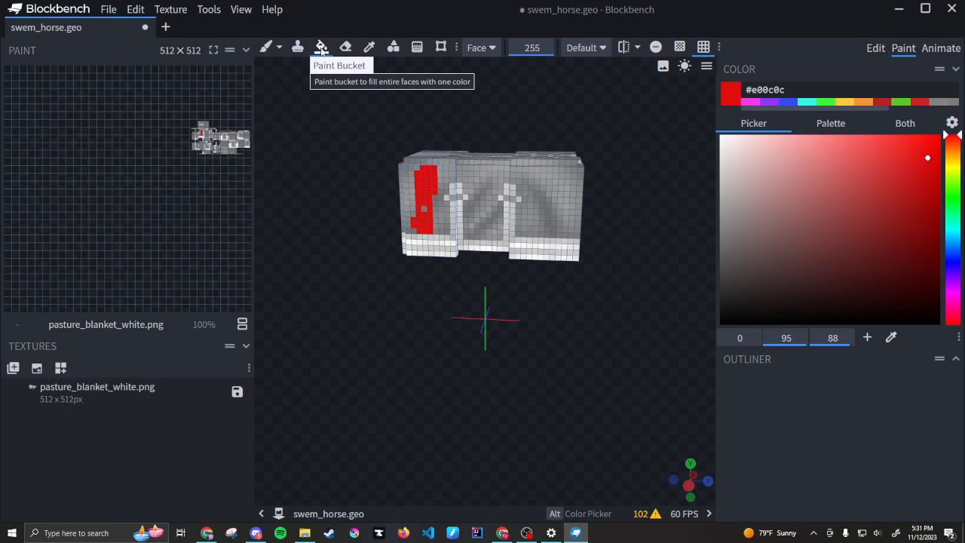
drag(593, 351, 425, 365)
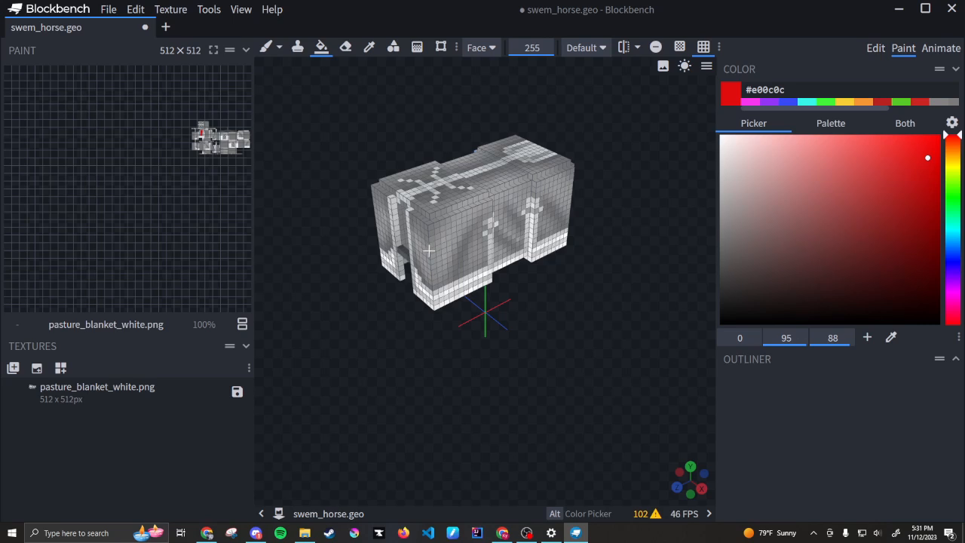
click(455, 268)
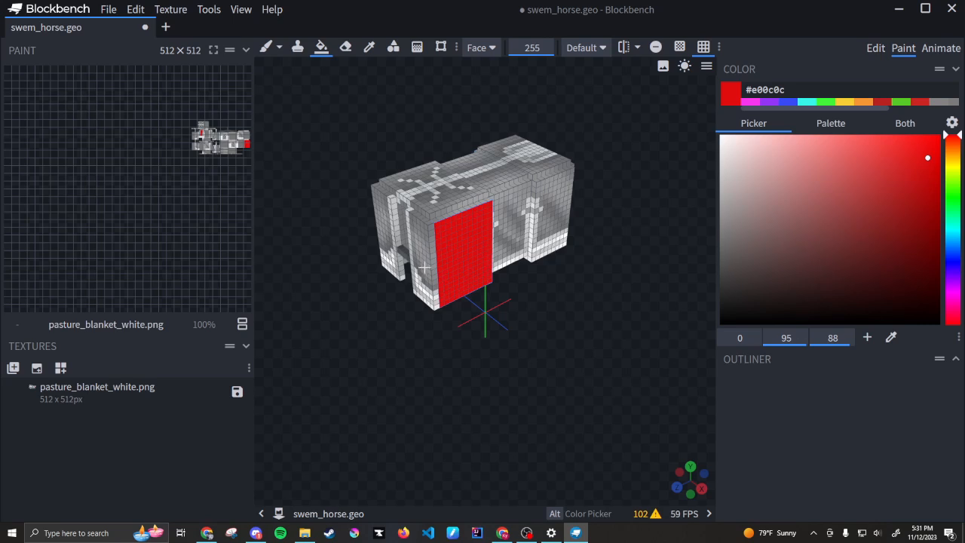
Step: Fill the open end's near panel, the adjoining top faces, and the remaining side faces with red #e00c0c using the Paint Bucket
click(425, 268)
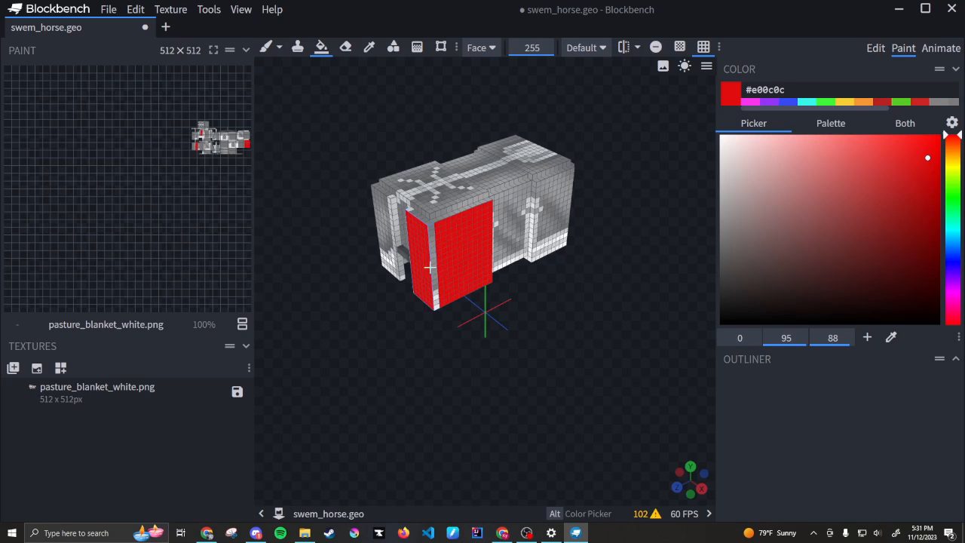
click(439, 204)
click(480, 178)
click(537, 157)
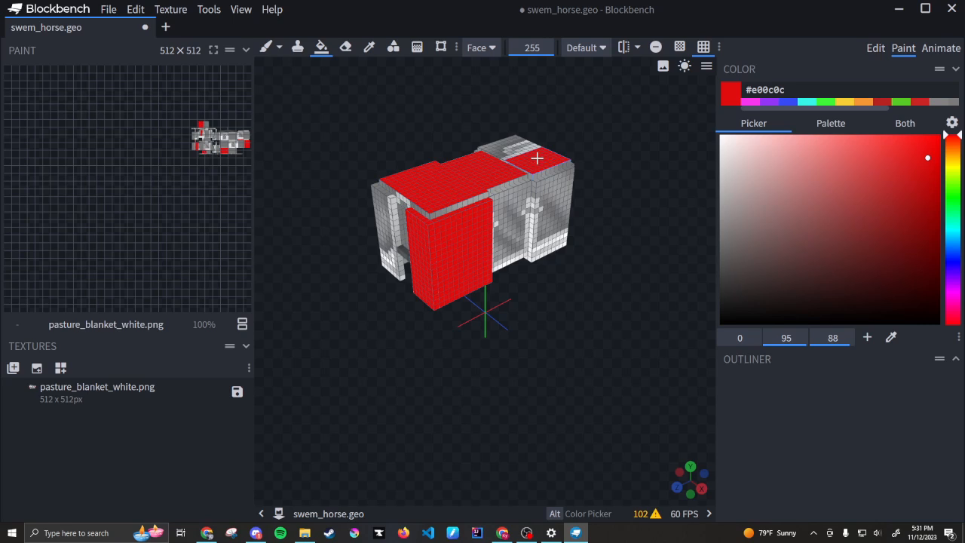
click(555, 217)
click(519, 229)
click(532, 224)
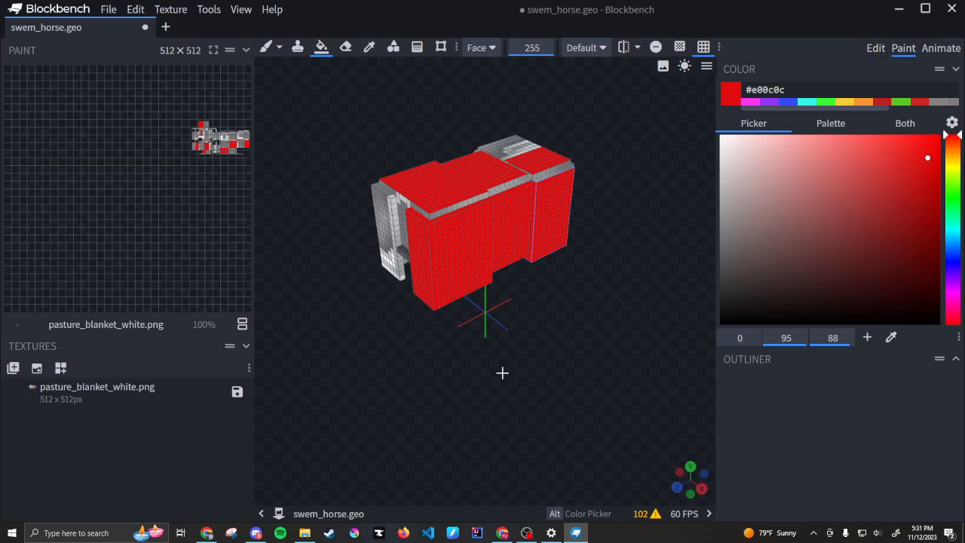
Step: Fill the inner panel faces seen from beneath and both halves of the closed end's face with red #e00c0c
drag(502, 372, 429, 257)
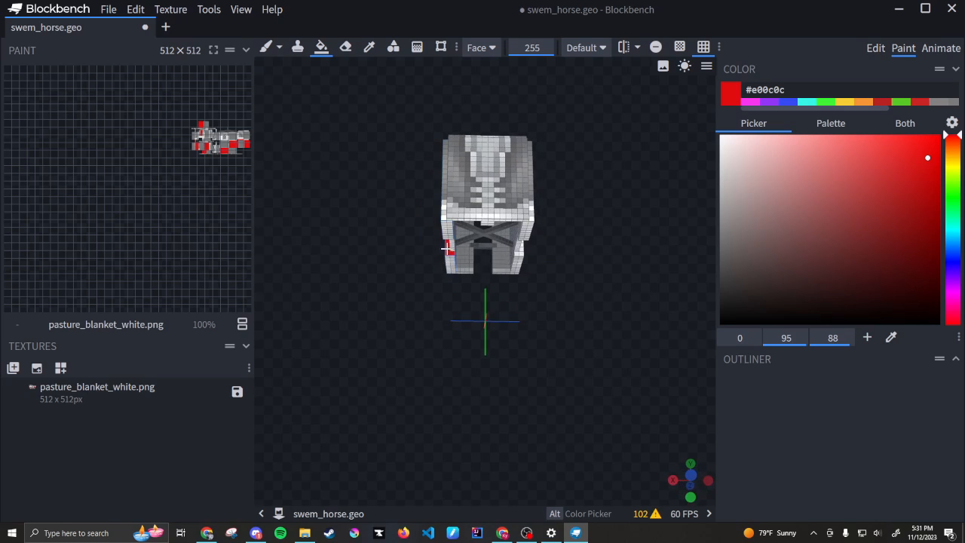
click(448, 255)
click(459, 258)
click(514, 261)
click(503, 258)
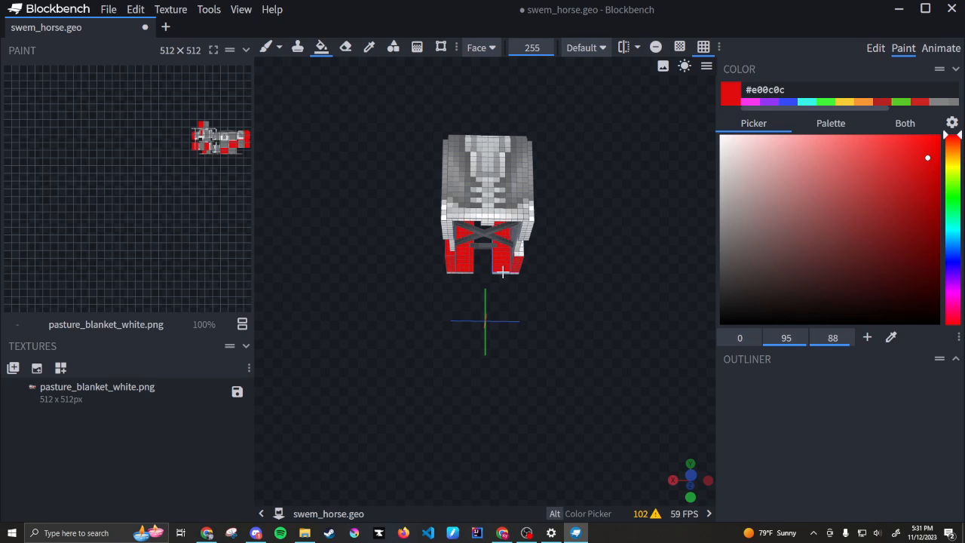
click(507, 181)
click(473, 196)
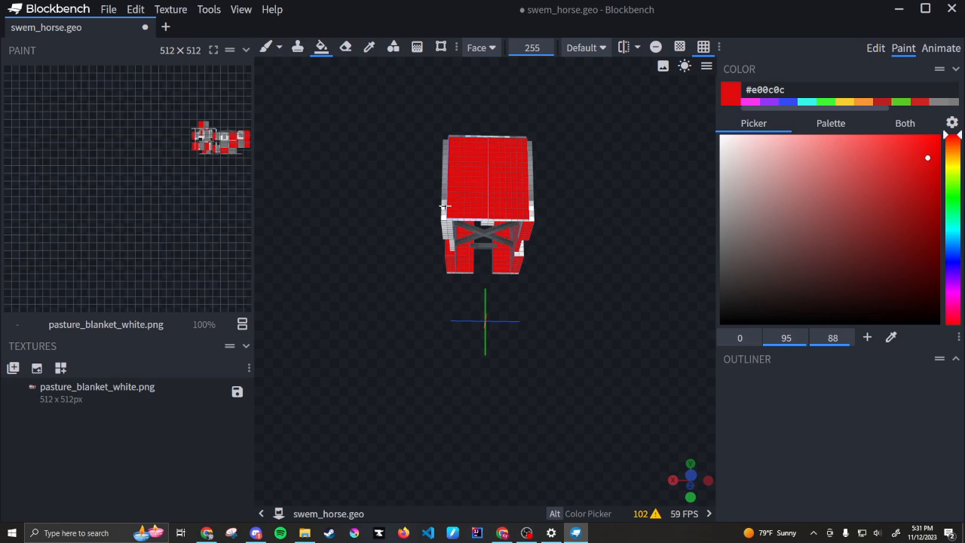
Step: Fill the closed end's corner strips and lower edges, plus the crossed straps under the blanket, with red
click(445, 207)
click(450, 239)
click(444, 229)
click(452, 219)
click(489, 223)
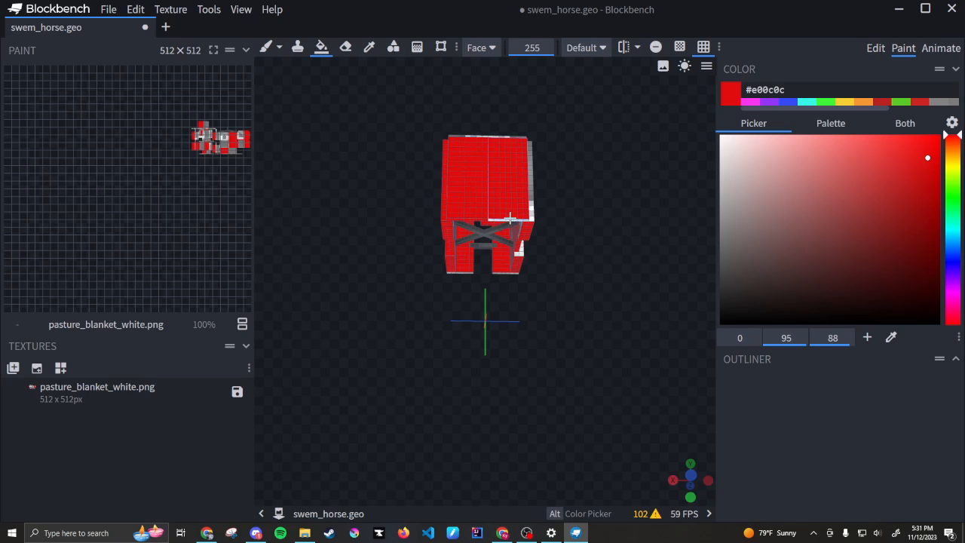
click(512, 220)
click(530, 214)
click(505, 227)
click(500, 239)
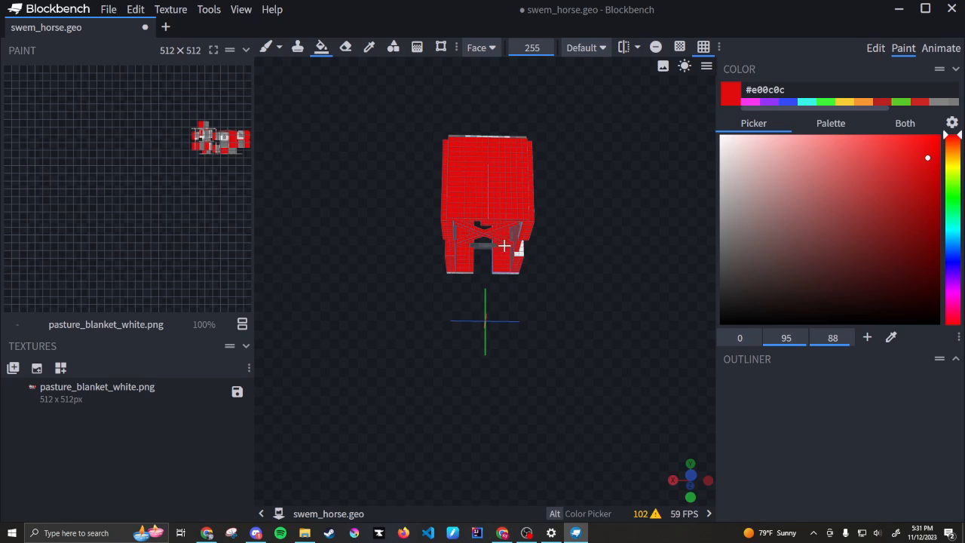
click(462, 253)
click(451, 255)
click(478, 246)
click(514, 237)
Step: Fill the unpainted side faces, upper edge strips, corner strips, and remaining top panel on the blanket's other side with red
drag(543, 293, 448, 367)
click(448, 256)
click(545, 220)
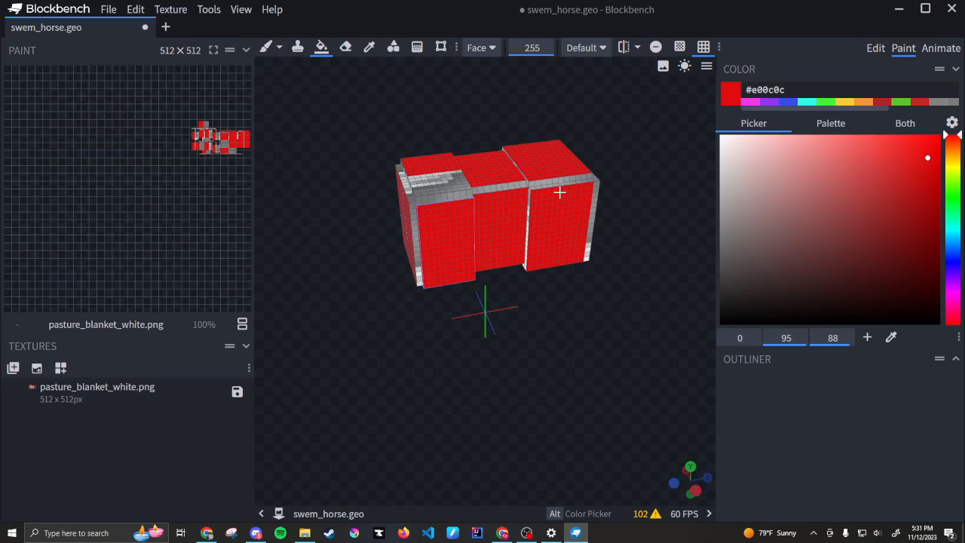
click(528, 199)
click(497, 187)
click(422, 193)
click(411, 205)
click(410, 191)
click(432, 202)
click(524, 178)
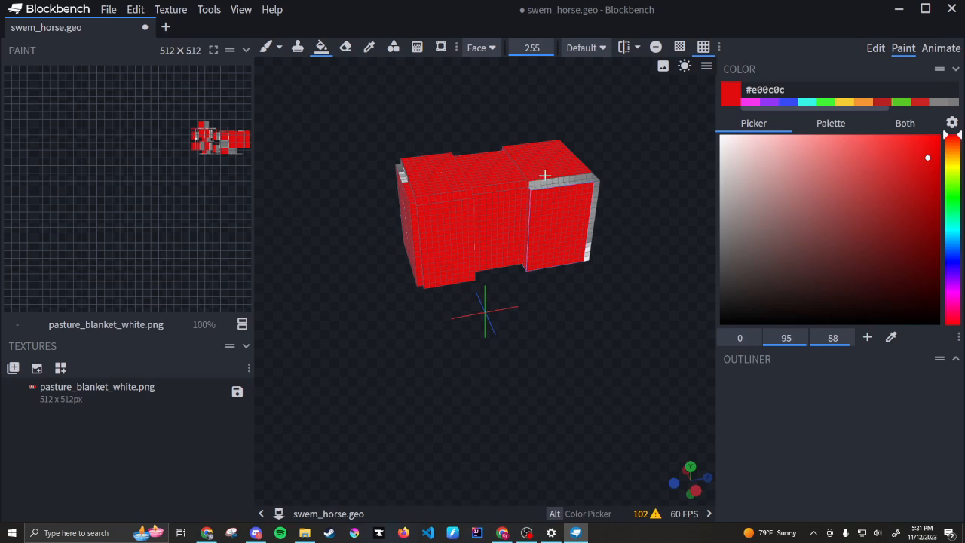
click(554, 181)
click(593, 194)
Step: Fill the leftover seam strips between the sections and the inner edge at the open end with red
drag(599, 301, 487, 288)
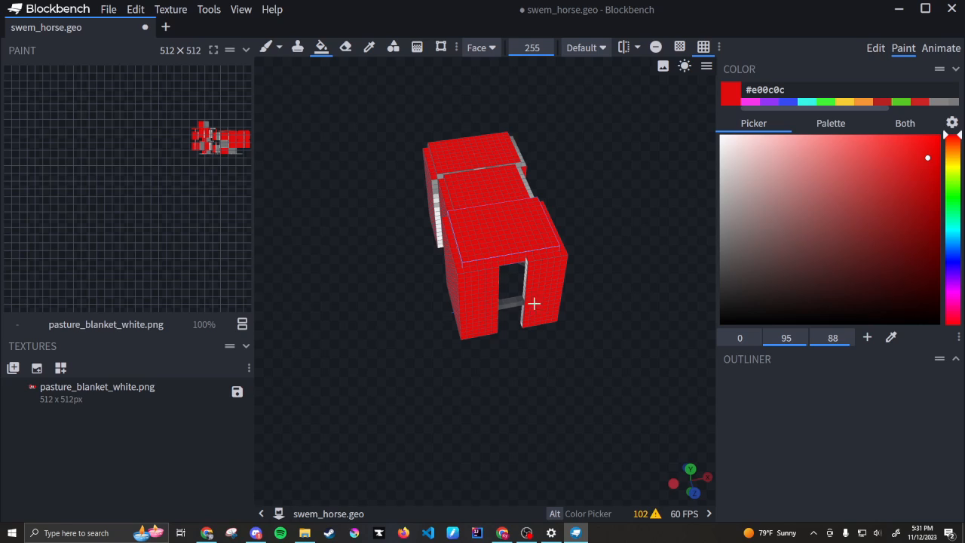
drag(554, 340, 473, 344)
mouse_move(470, 259)
mouse_down()
mouse_move(523, 214)
mouse_move(548, 209)
mouse_up()
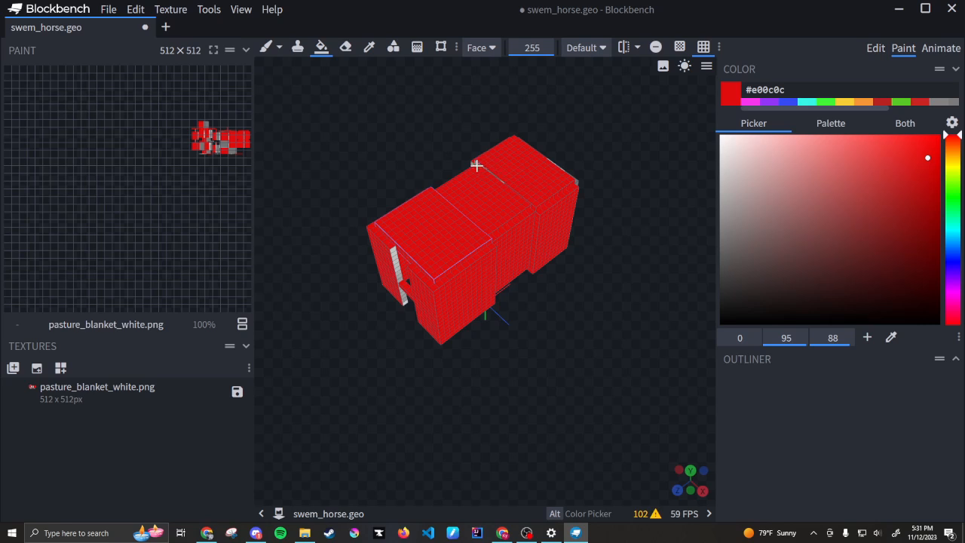
drag(566, 160, 575, 181)
click(397, 297)
Step: Fill the remaining underside straps and grey inner panel faces with red, working from below the blanket
mouse_move(599, 316)
mouse_down()
mouse_move(490, 286)
mouse_move(470, 216)
mouse_move(459, 256)
mouse_move(477, 226)
mouse_move(470, 214)
mouse_move(468, 232)
mouse_up()
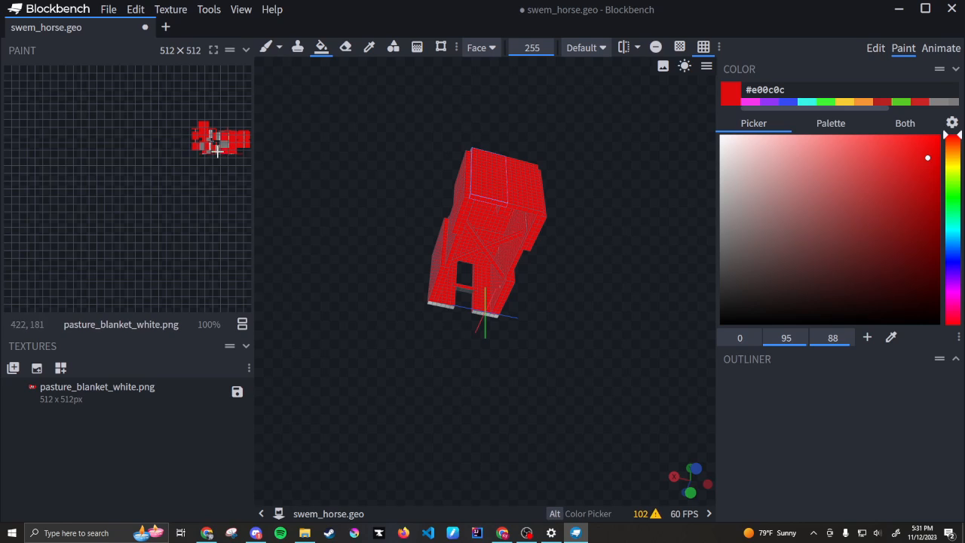
drag(480, 347, 648, 360)
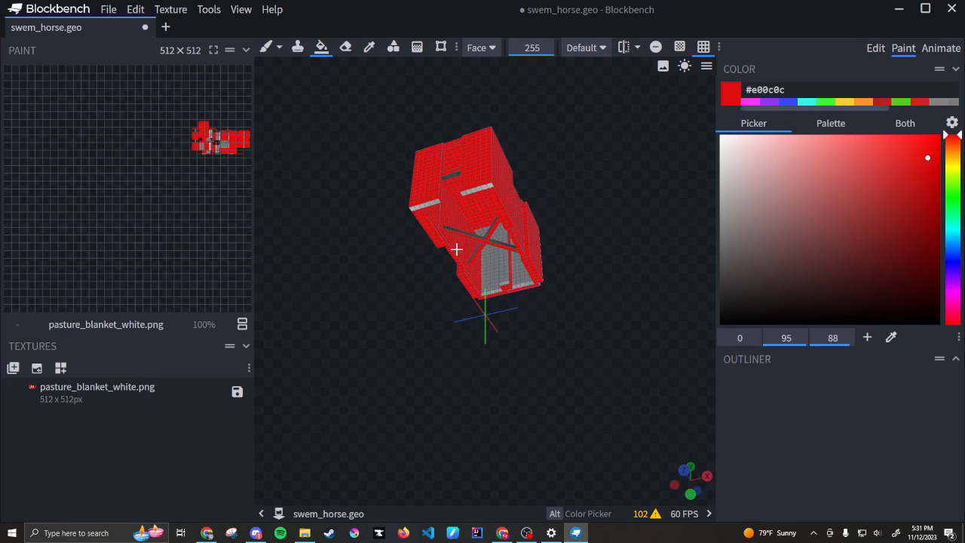
mouse_move(456, 249)
mouse_down()
mouse_move(498, 260)
mouse_move(479, 262)
mouse_up()
click(498, 233)
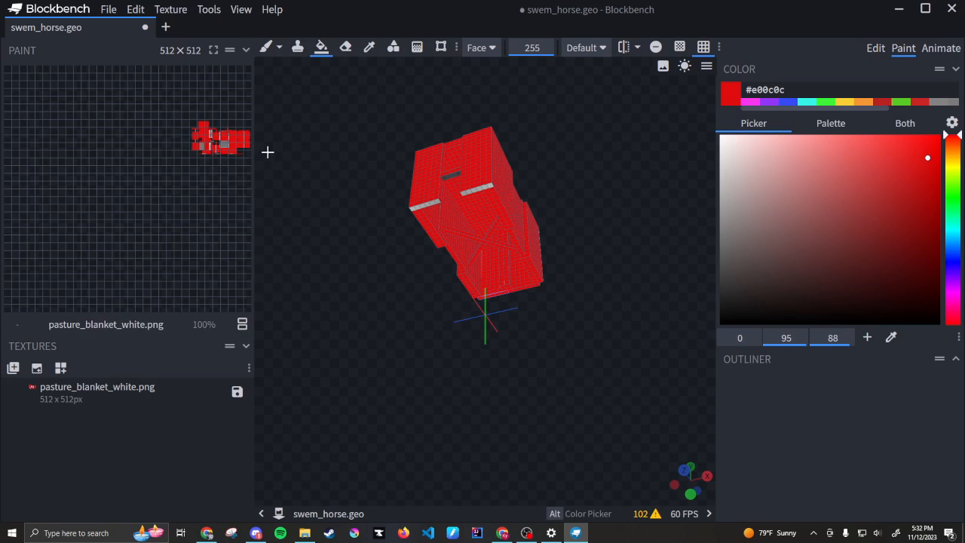
Step: Turn off Lock Alpha and try erasing a small spot on the end section's side with the size 1 Eraser
click(345, 48)
drag(527, 350, 490, 388)
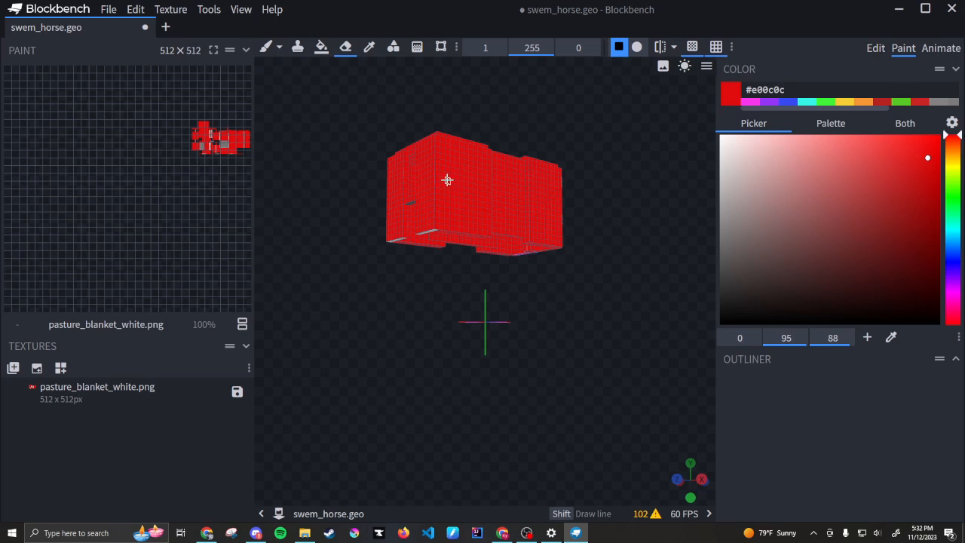
click(692, 49)
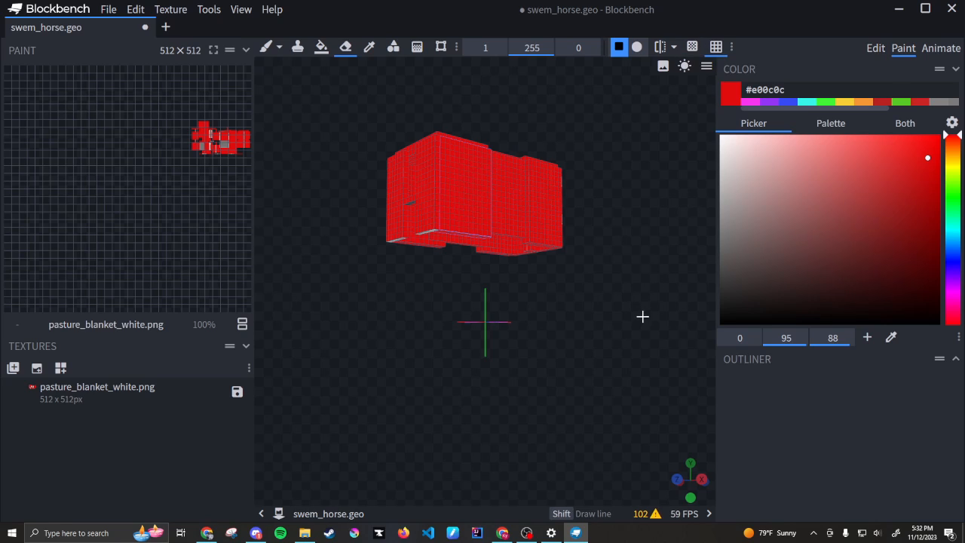
drag(642, 317, 483, 226)
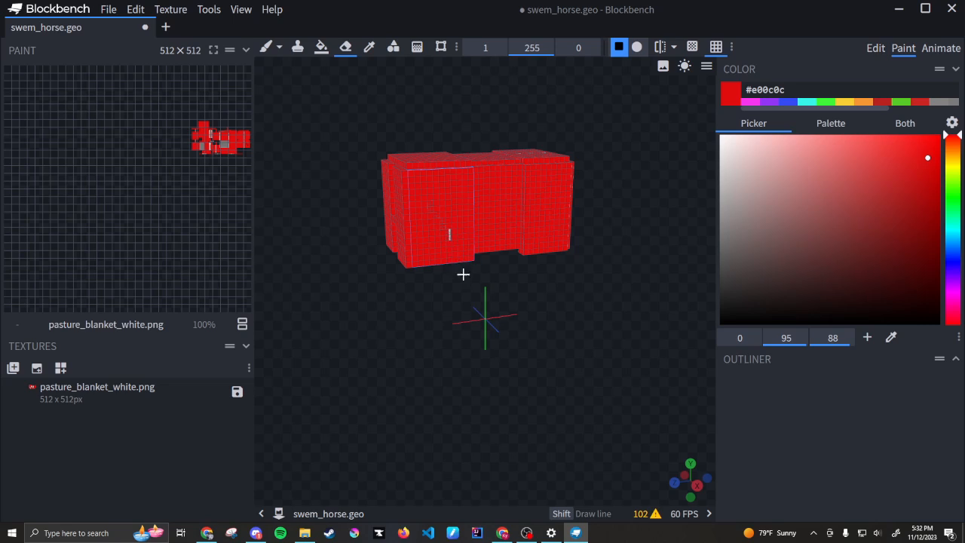
scroll(487, 304, up, 2)
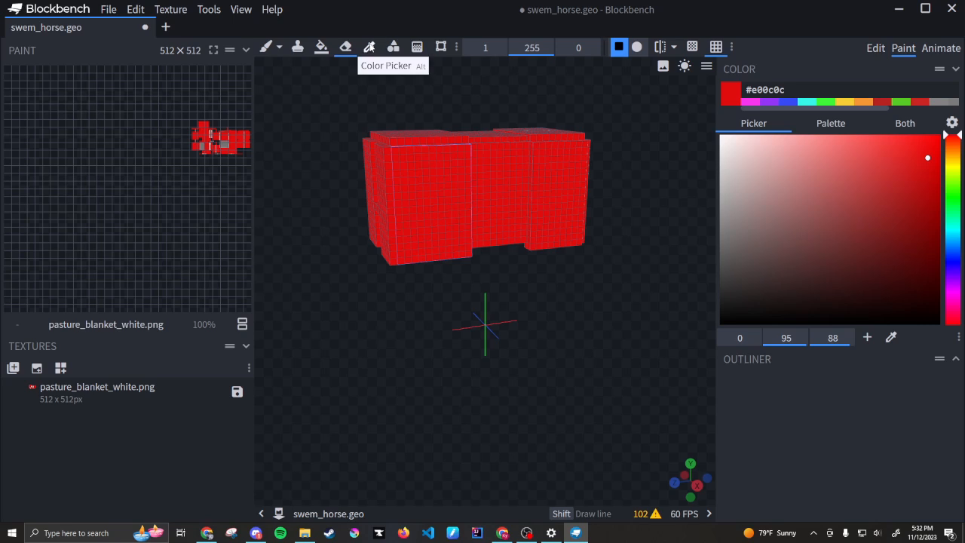
Step: Draw a filled green #29e00c rectangle and filled ellipses across the sections of the blanket's side with the Shape Tool
click(369, 46)
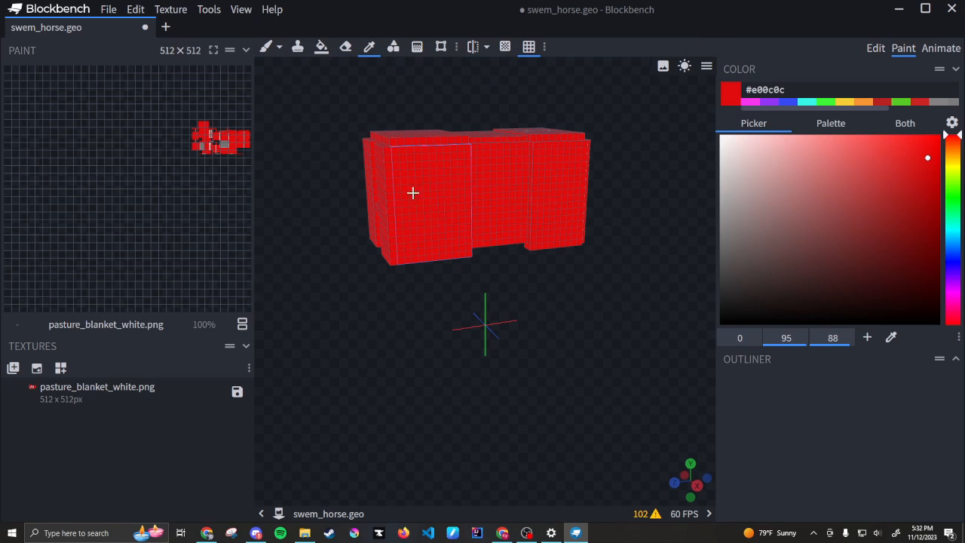
click(398, 49)
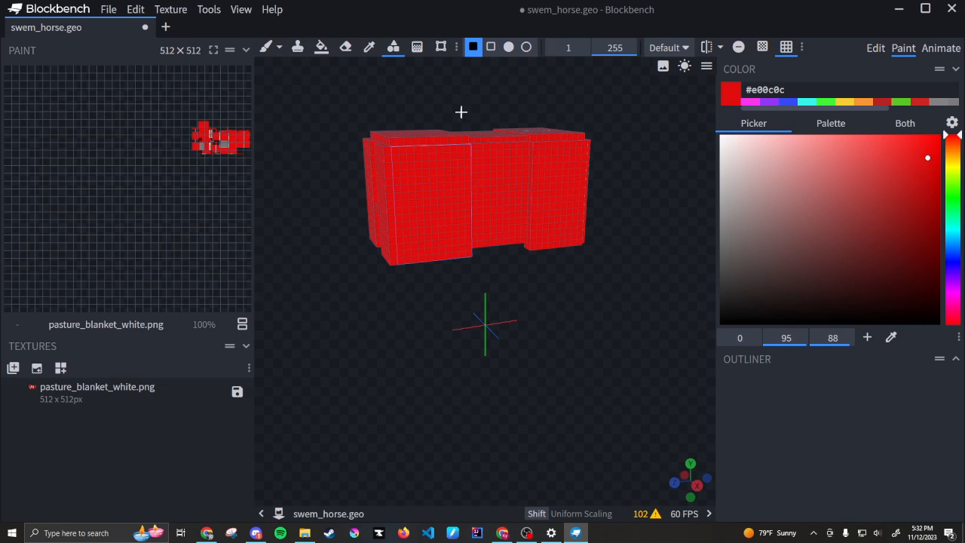
click(953, 194)
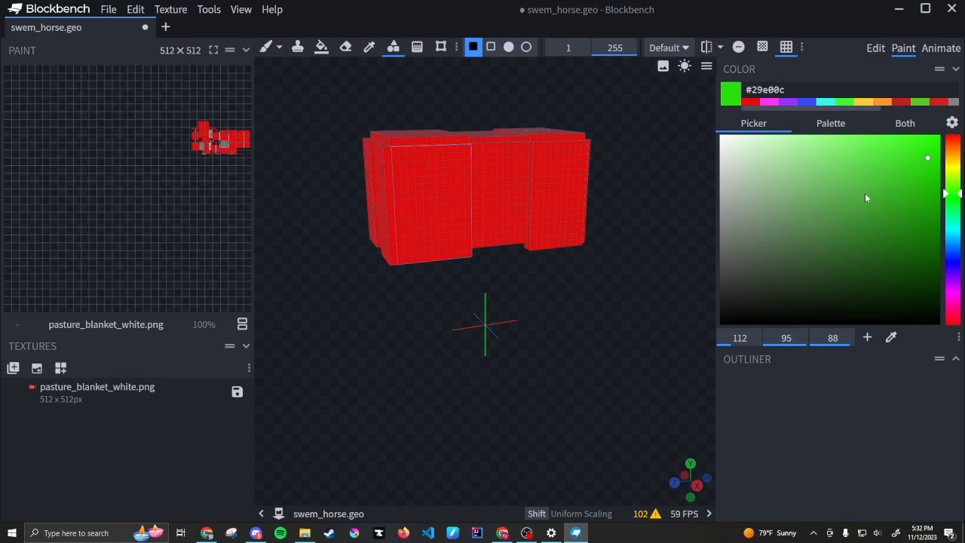
drag(401, 167, 463, 241)
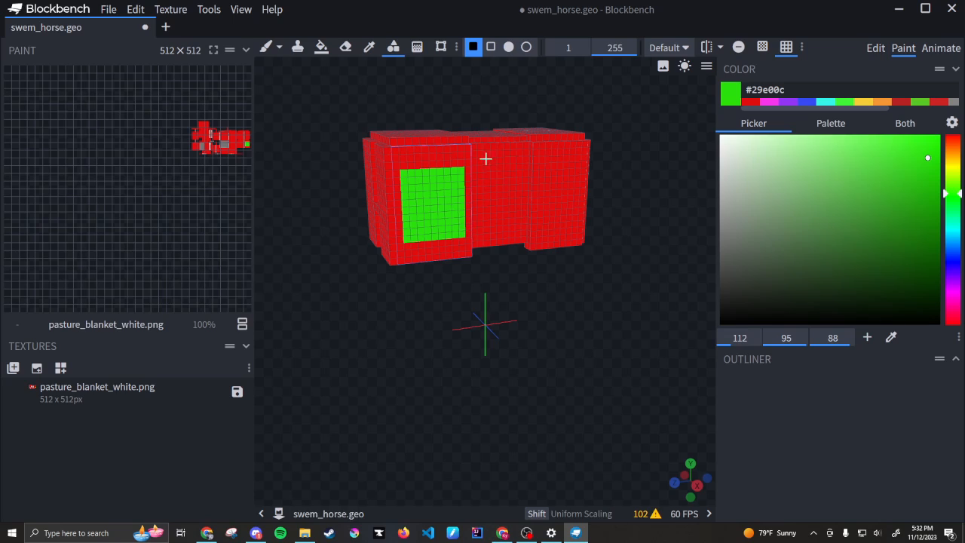
mouse_move(484, 157)
mouse_down()
mouse_move(515, 202)
mouse_move(572, 202)
mouse_up()
click(508, 47)
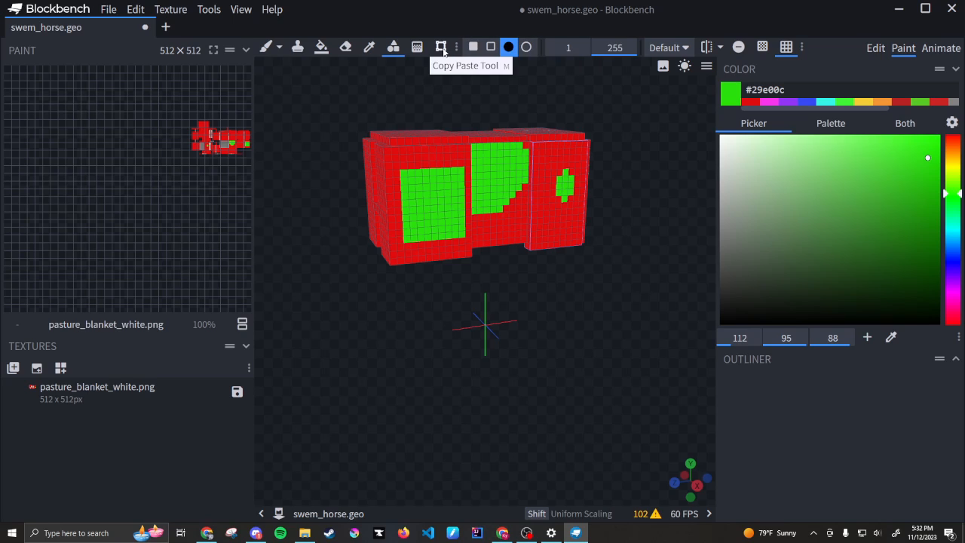
Step: Apply downward green #29e00c gradients to the shape-covered side's two outer sections and both halves of the closed end with the Gradient Tool
click(417, 48)
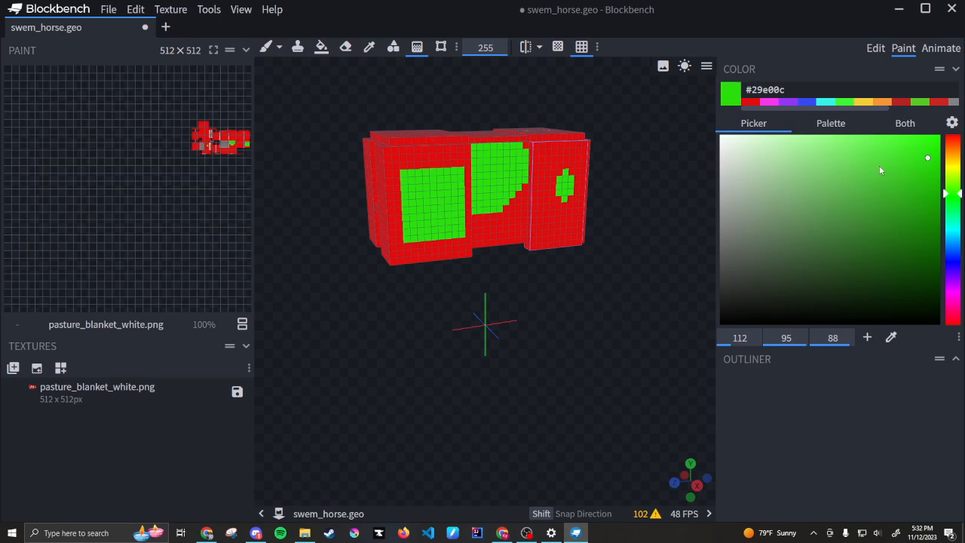
drag(418, 160, 441, 224)
drag(566, 149, 573, 223)
drag(605, 339, 426, 341)
drag(442, 181, 493, 278)
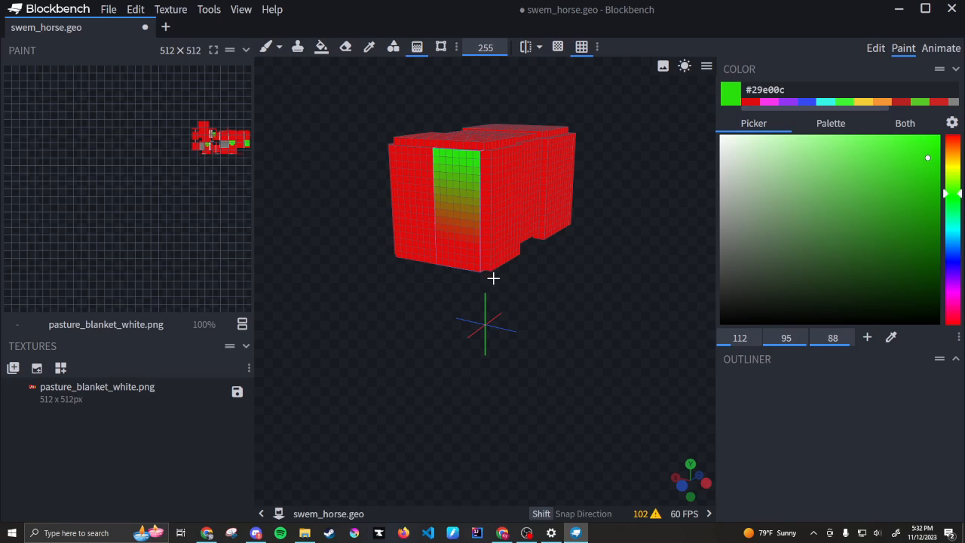
drag(418, 155, 418, 226)
Step: Apply downward green gradients to the three sections of the opposite side and both panels of the open end
drag(548, 312, 471, 300)
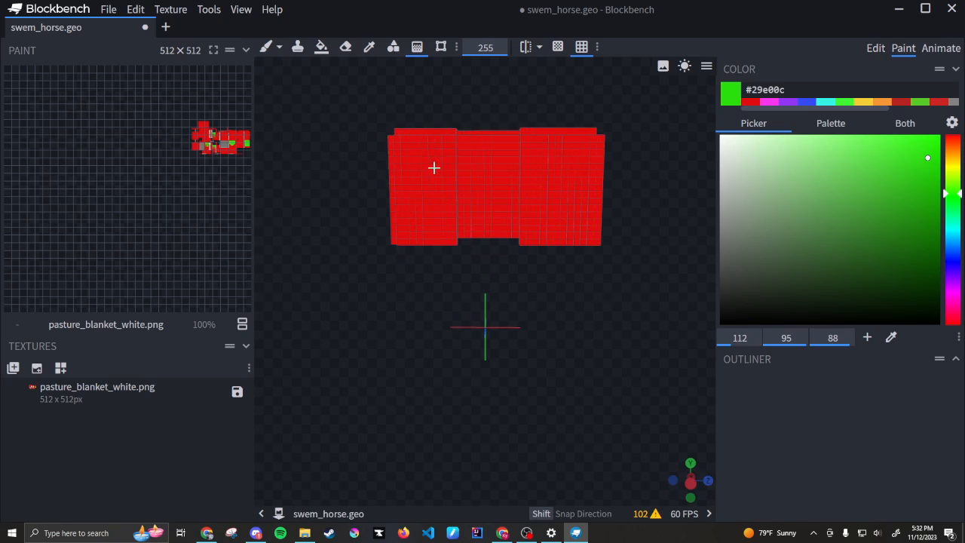
drag(432, 147, 435, 216)
drag(491, 147, 492, 224)
mouse_move(570, 150)
mouse_down()
mouse_move(566, 211)
mouse_move(582, 262)
mouse_up()
drag(609, 339, 475, 339)
drag(455, 172, 455, 218)
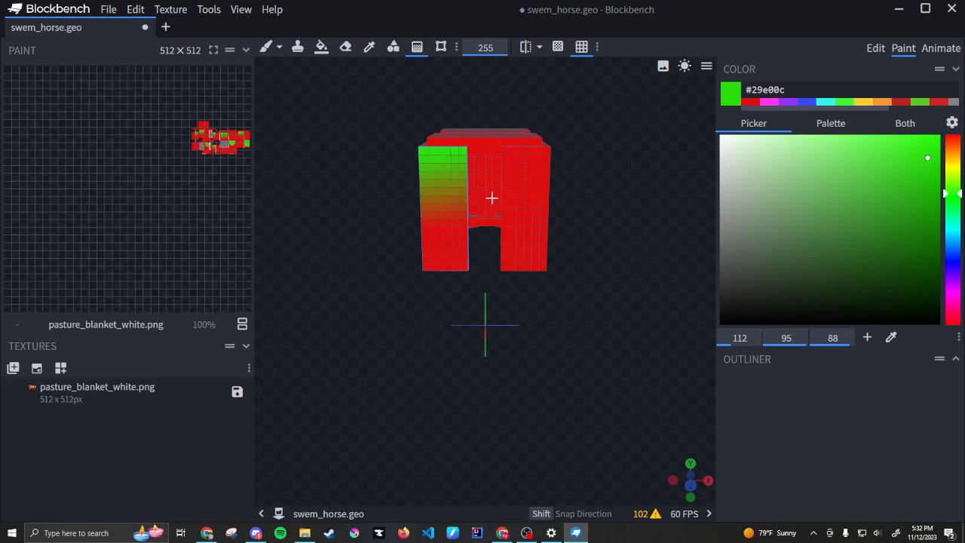
drag(520, 160, 521, 222)
mouse_move(527, 301)
mouse_down()
mouse_move(446, 351)
mouse_move(536, 304)
mouse_move(726, 327)
mouse_move(426, 302)
mouse_move(392, 349)
mouse_move(561, 353)
mouse_move(532, 323)
mouse_move(422, 339)
mouse_move(520, 342)
mouse_move(485, 193)
mouse_up()
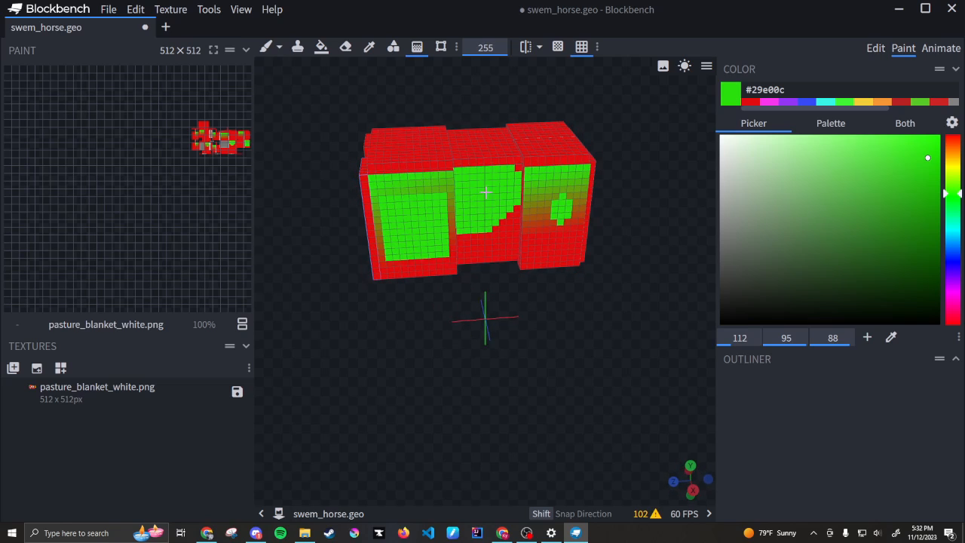
Step: Copy a gradient patch within the blanket texture using the Copy Paste Tool and place it over the area below the ellipse
click(441, 47)
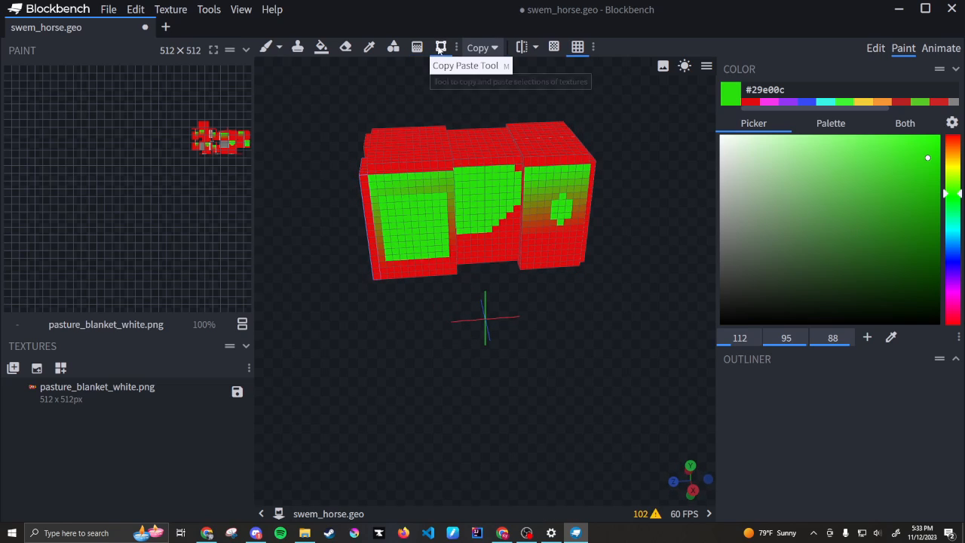
right_click(223, 124)
mouse_move(249, 135)
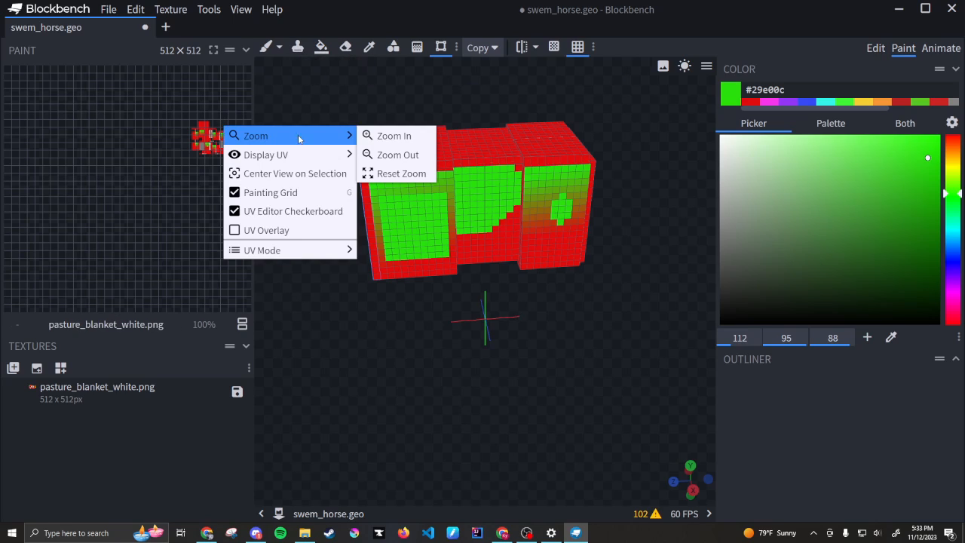
click(380, 136)
right_click(201, 124)
mouse_move(207, 133)
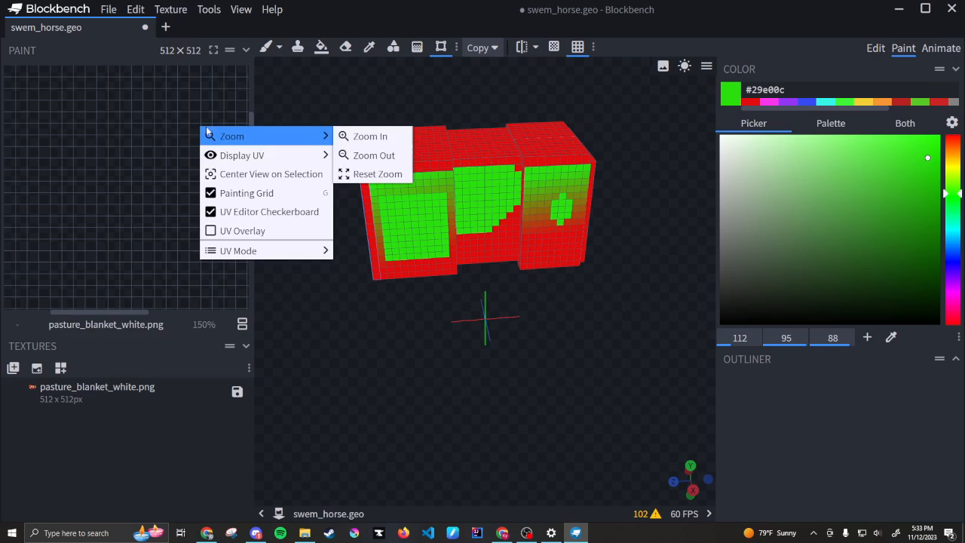
click(373, 136)
drag(111, 313, 223, 313)
scroll(113, 144, down, 3)
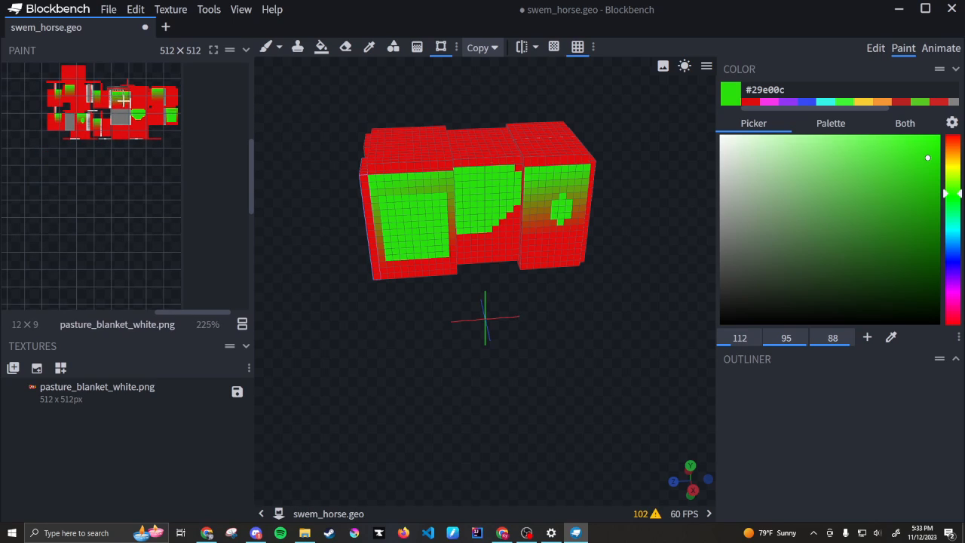
drag(111, 90, 133, 135)
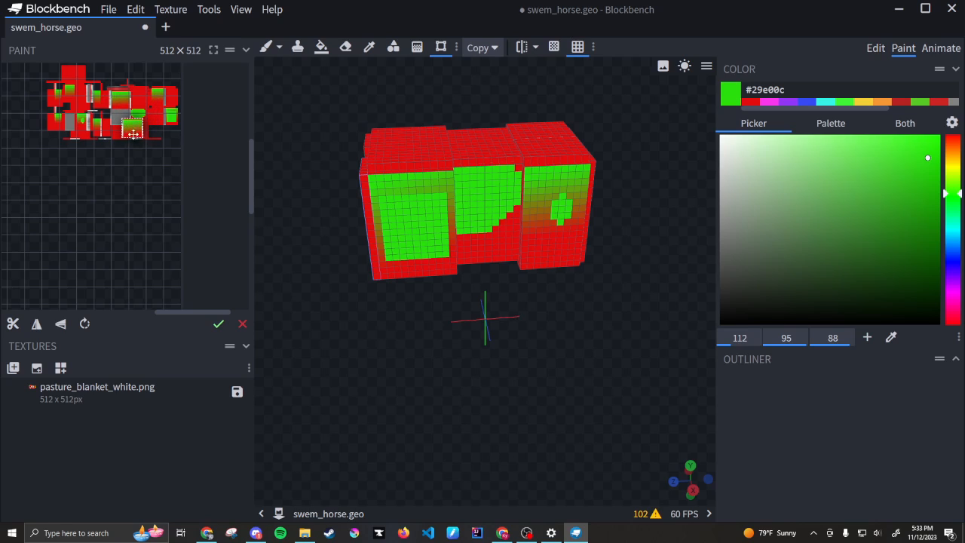
click(140, 222)
mouse_move(534, 361)
mouse_down()
mouse_move(290, 341)
mouse_move(529, 346)
mouse_up()
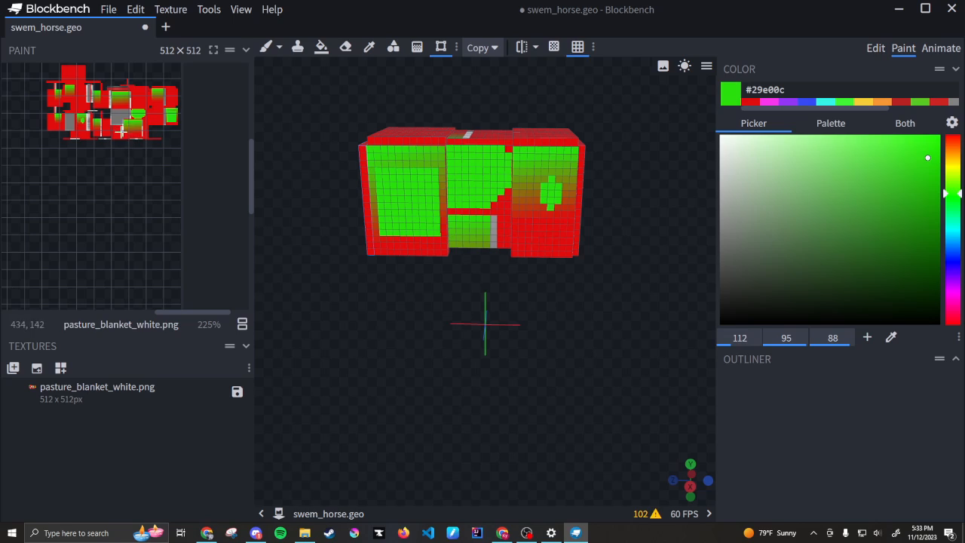
Step: Review the Copy Paste Tool's modes, the PBFrontLeft cubes in the expanded outliner, and the painted blanket from both sides
click(479, 48)
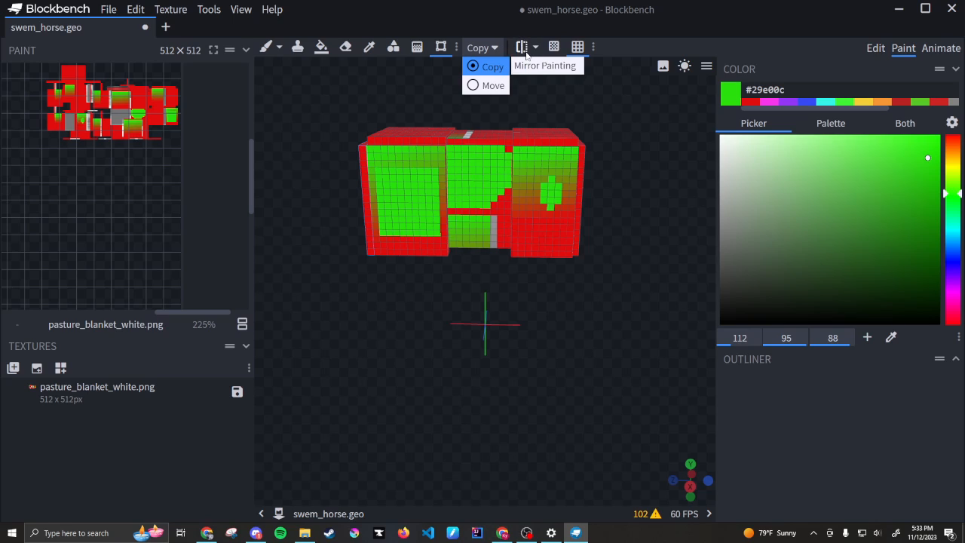
click(956, 359)
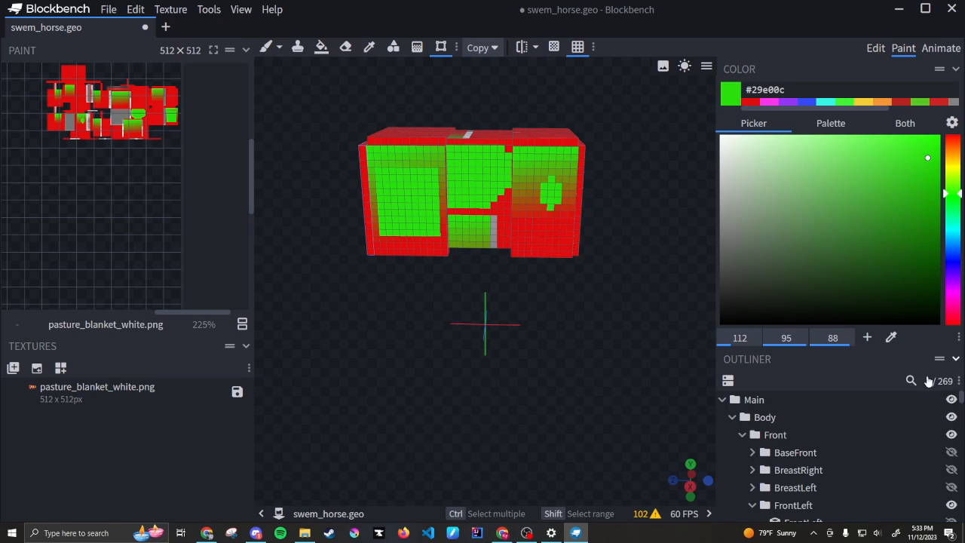
scroll(821, 453, down, 3)
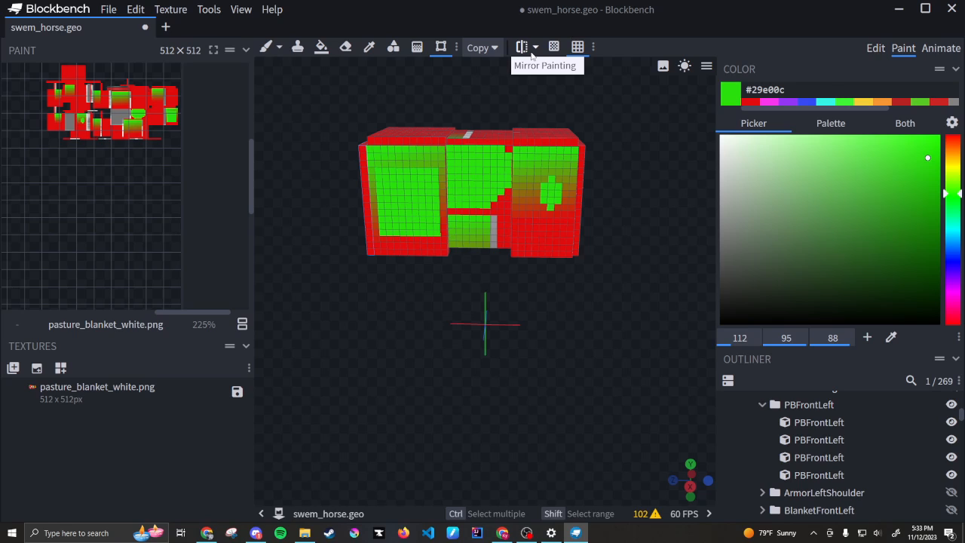
drag(646, 297, 368, 339)
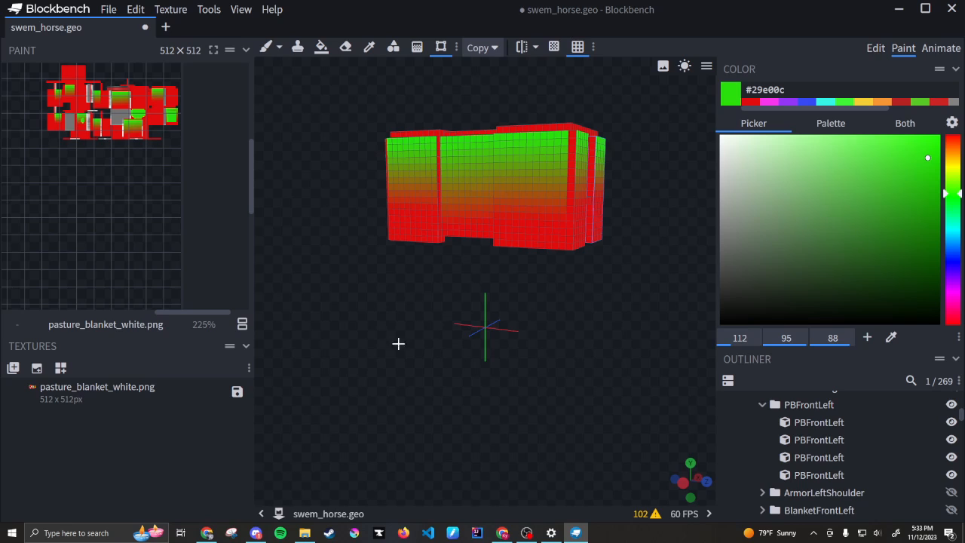
drag(645, 257, 423, 290)
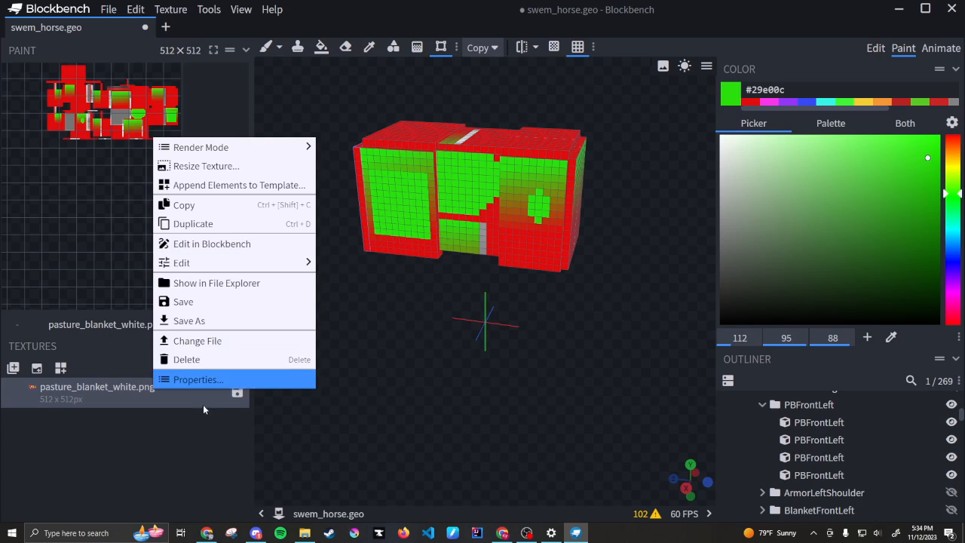
Step: Save the texture as pasture_blanket_white.png in the SWEM MODELS folder on the Desktop
click(221, 420)
right_click(140, 388)
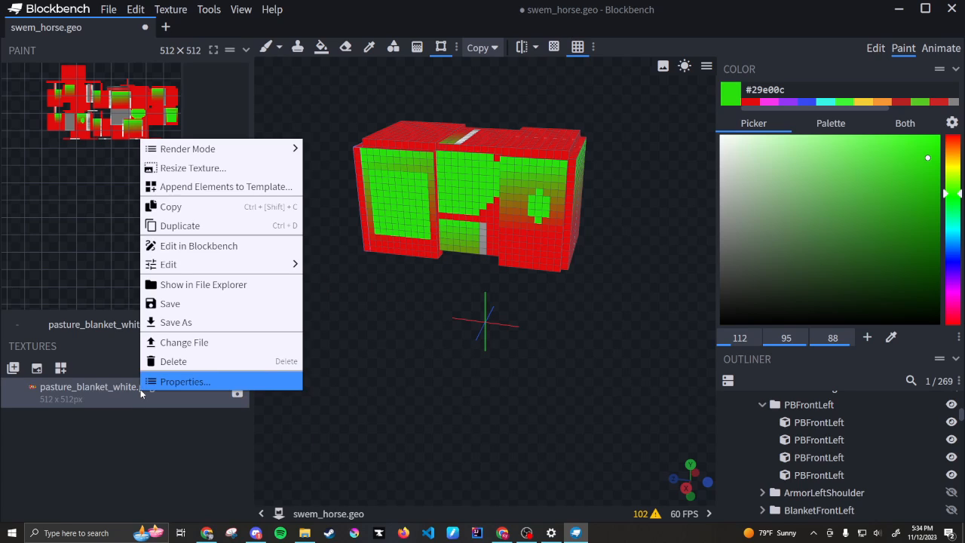
click(172, 323)
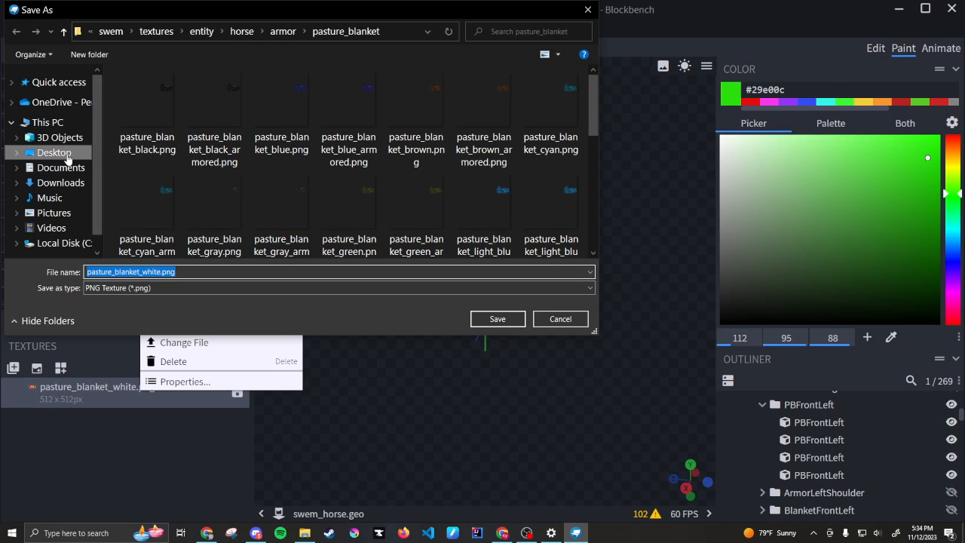
click(110, 31)
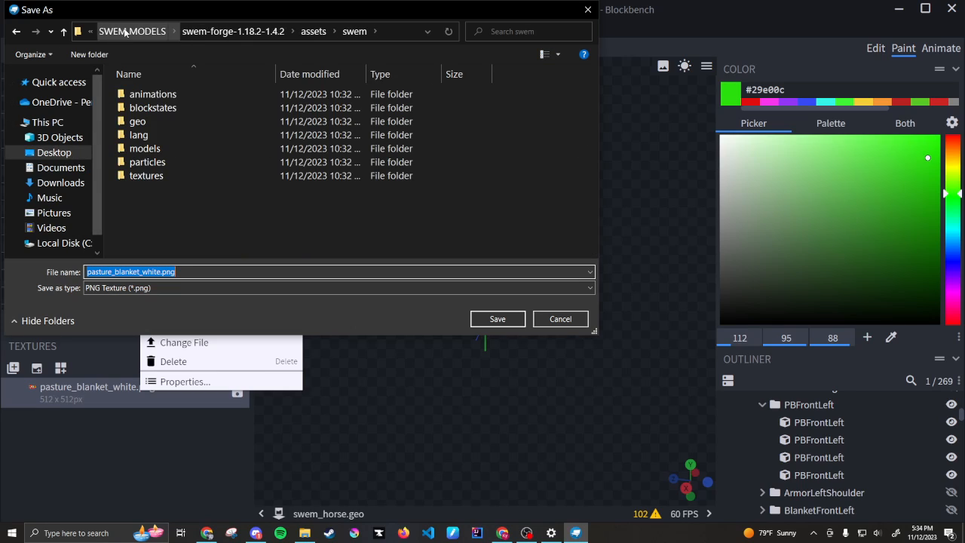
click(130, 34)
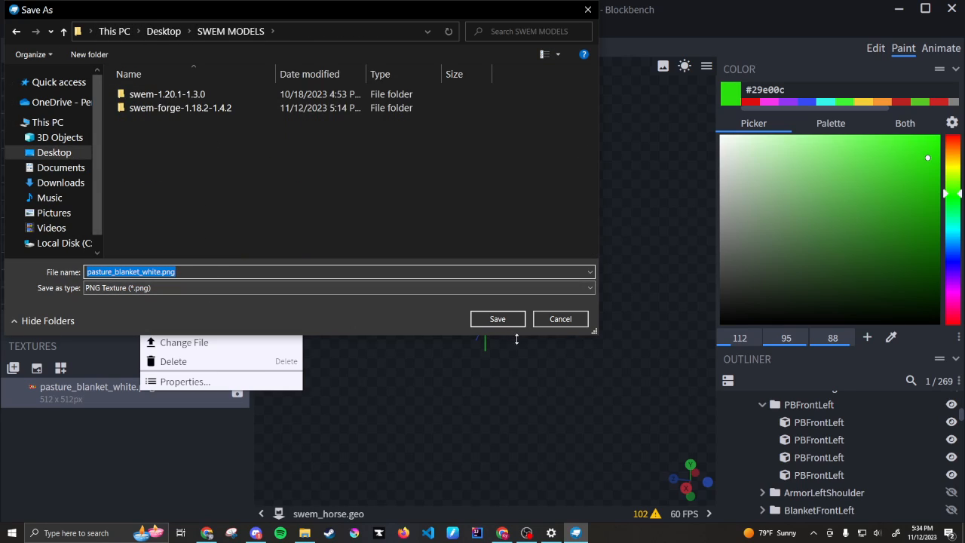
click(497, 322)
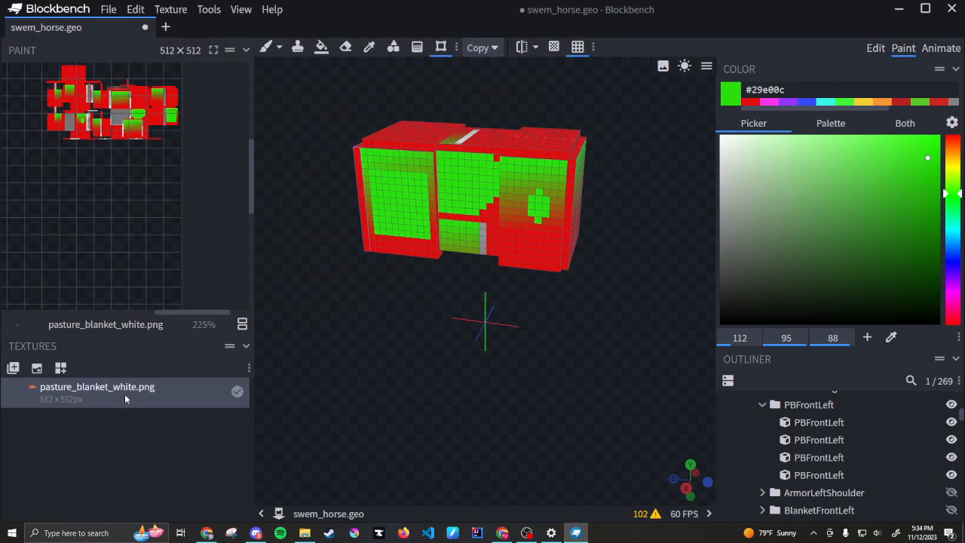
Step: Open the pasture_blanket_white.png texture for external editing in Krita
right_click(124, 393)
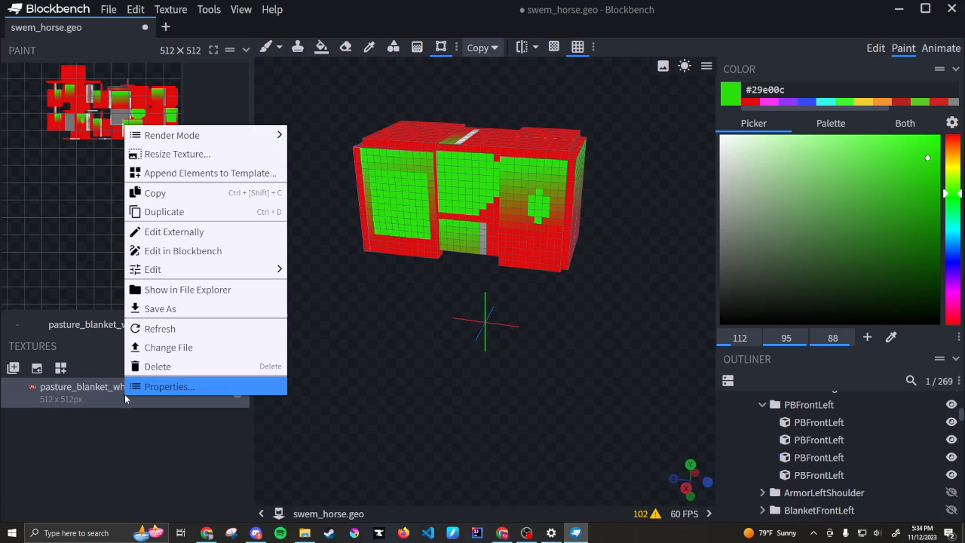
click(190, 232)
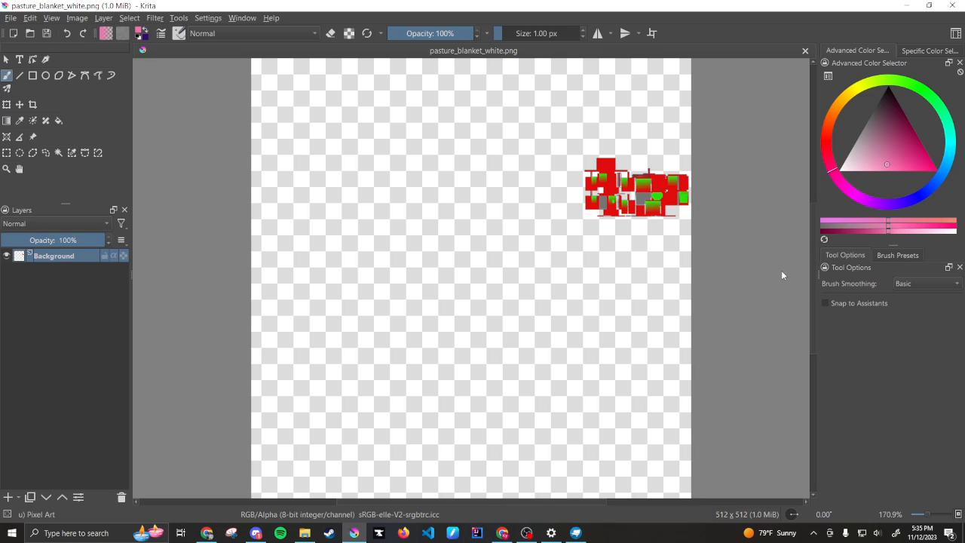
mouse_move(575, 535)
Step: Duplicate the Background layer of the texture
ctrl+scroll(678, 189, up, 4)
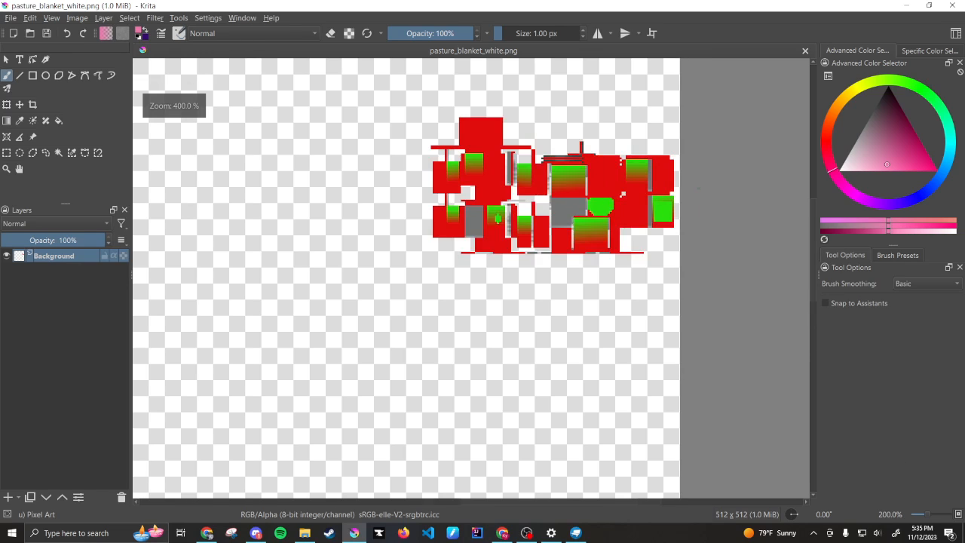
right_click(36, 257)
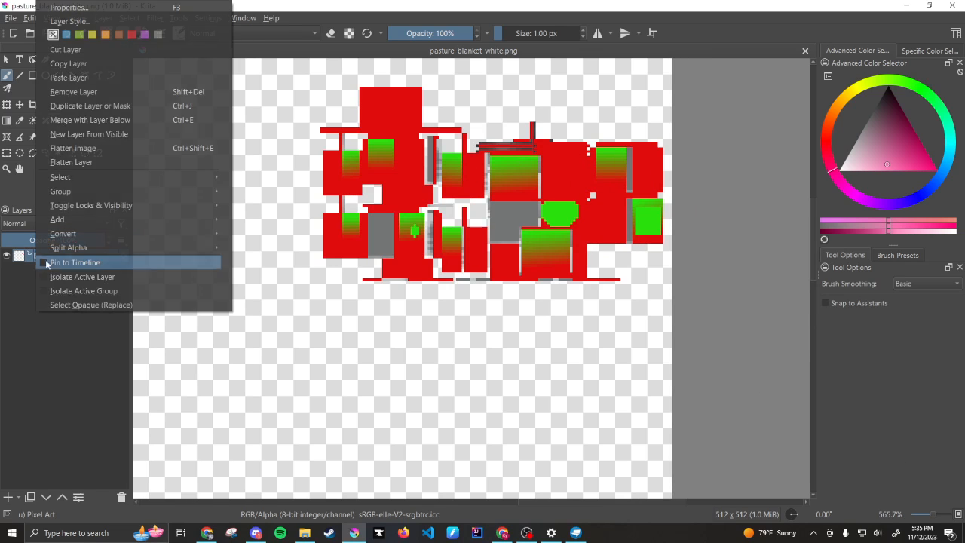
click(74, 106)
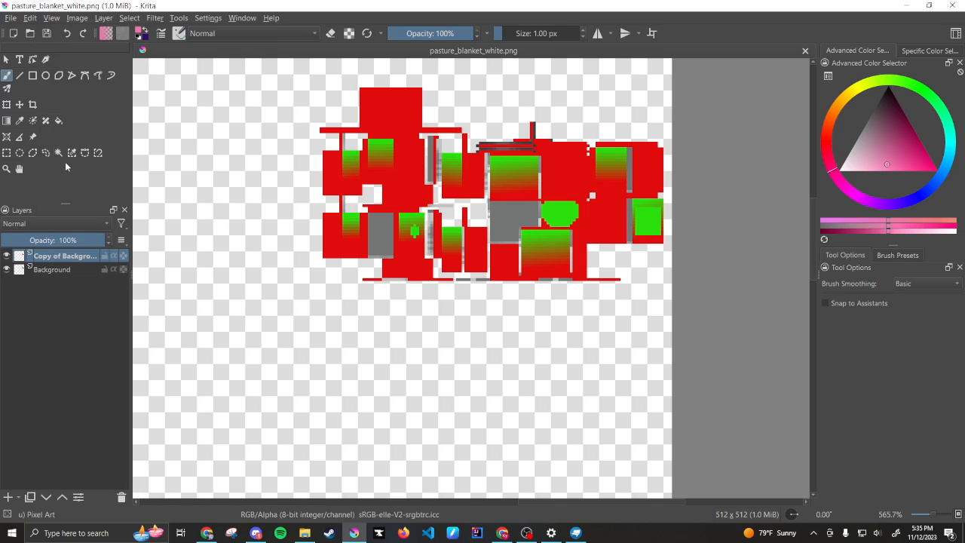
Step: Scribble freehand test strokes in pink, light blue and yellow across the texture islands on the duplicated layer
click(912, 161)
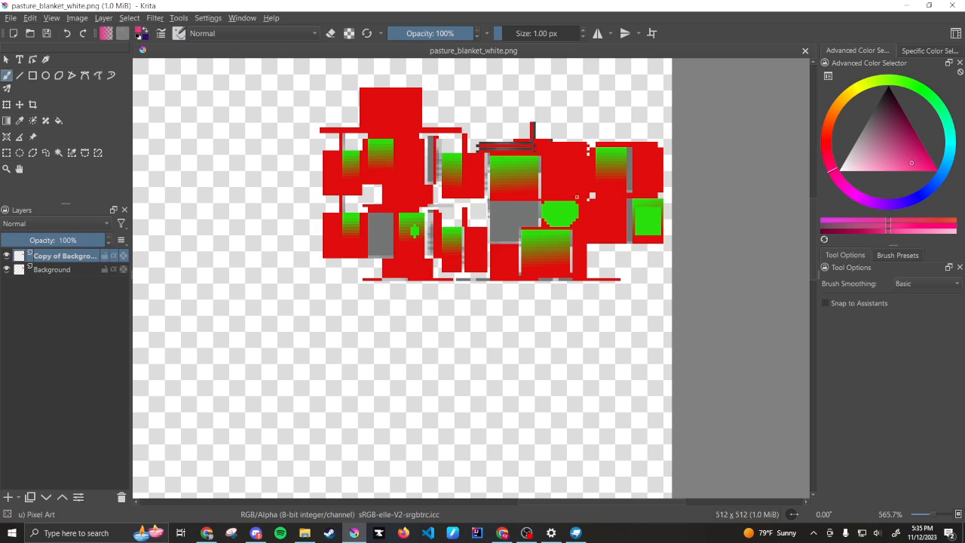
mouse_move(566, 197)
mouse_down()
mouse_move(523, 173)
mouse_move(413, 179)
mouse_up()
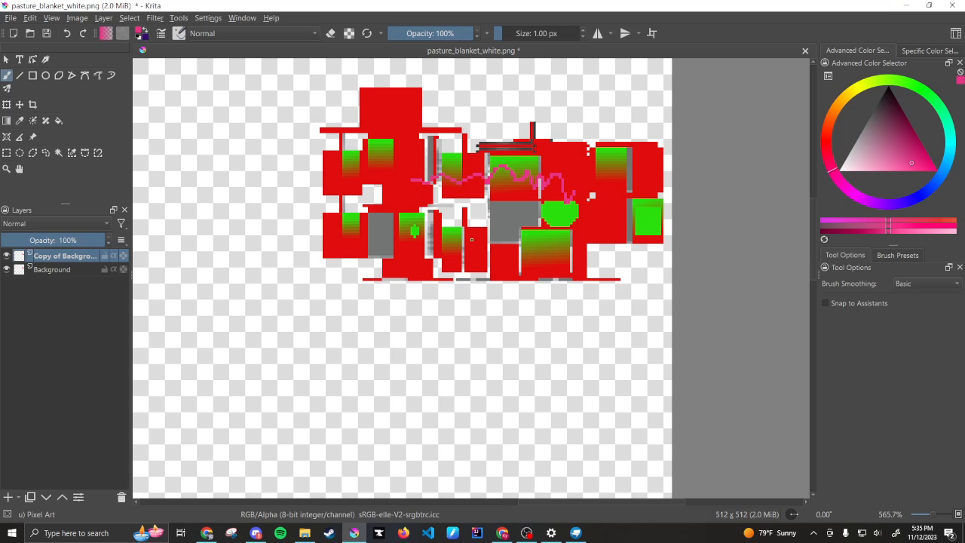
mouse_move(417, 168)
mouse_down()
mouse_move(390, 134)
mouse_move(328, 183)
mouse_up()
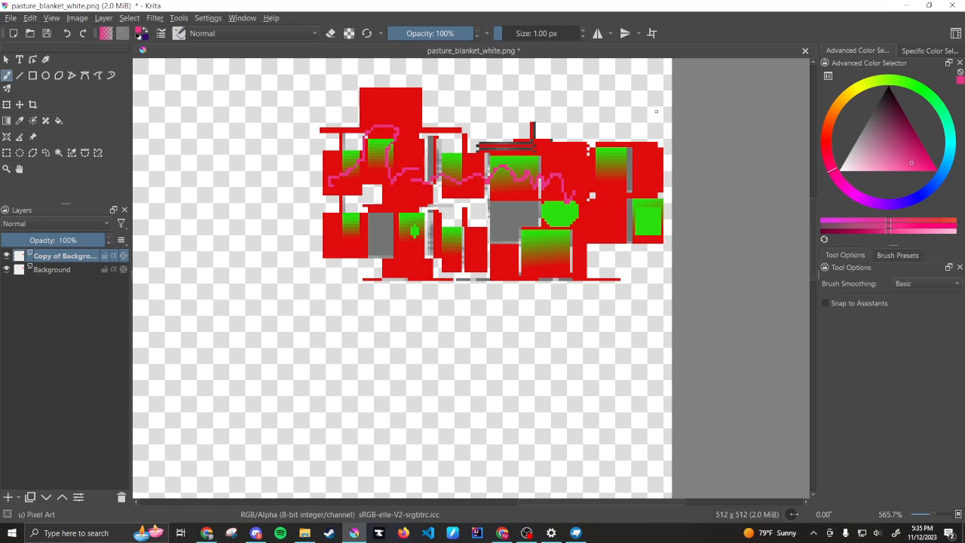
click(946, 152)
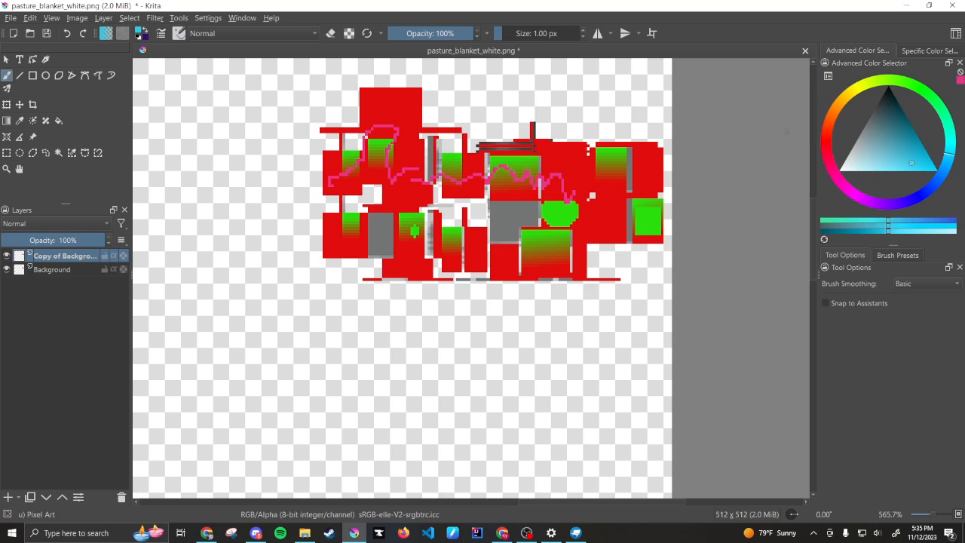
mouse_move(346, 239)
mouse_down()
mouse_move(405, 226)
mouse_move(337, 239)
mouse_move(364, 233)
mouse_up()
mouse_move(532, 217)
mouse_down()
mouse_move(594, 214)
mouse_move(582, 188)
mouse_move(542, 222)
mouse_move(537, 180)
mouse_up()
click(849, 92)
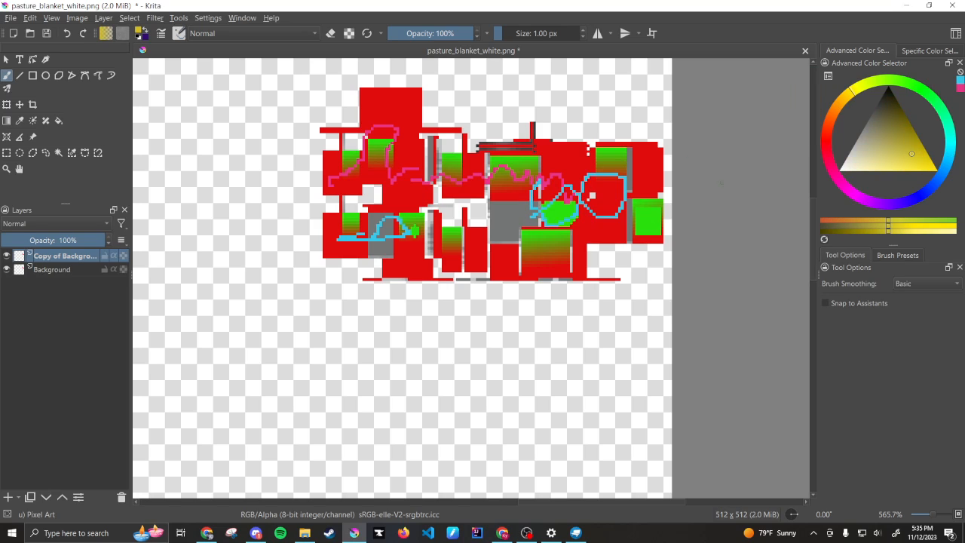
mouse_move(617, 193)
mouse_down()
mouse_move(612, 215)
mouse_move(609, 151)
mouse_up()
drag(529, 193, 496, 242)
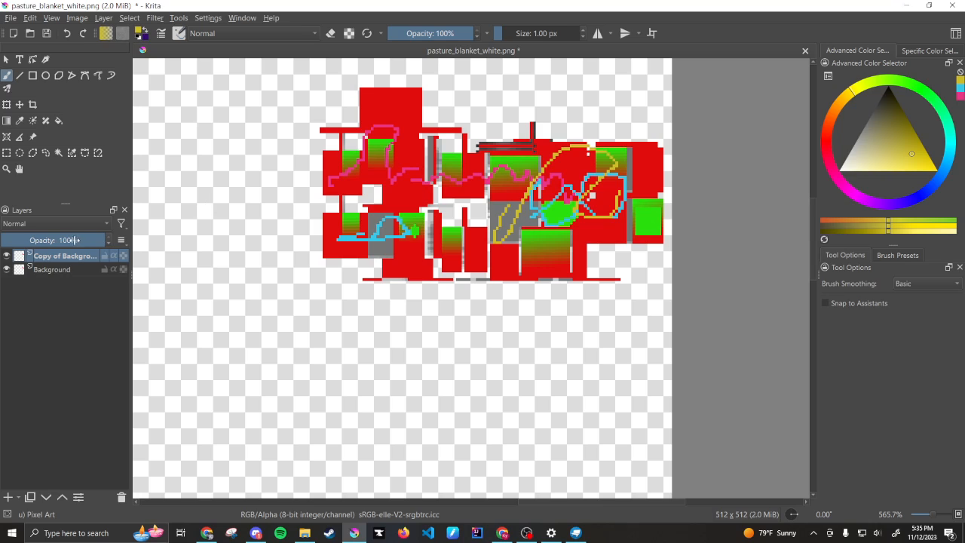
click(33, 224)
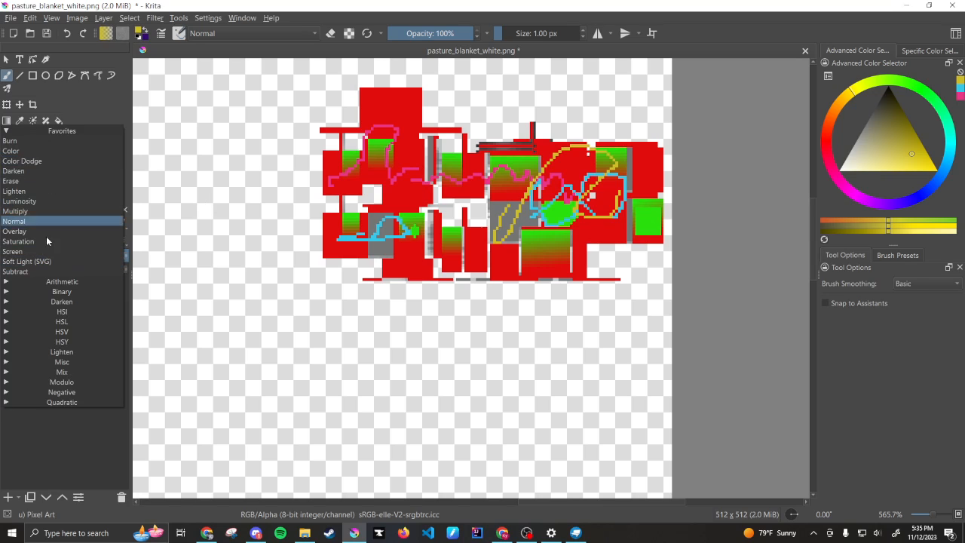
click(83, 471)
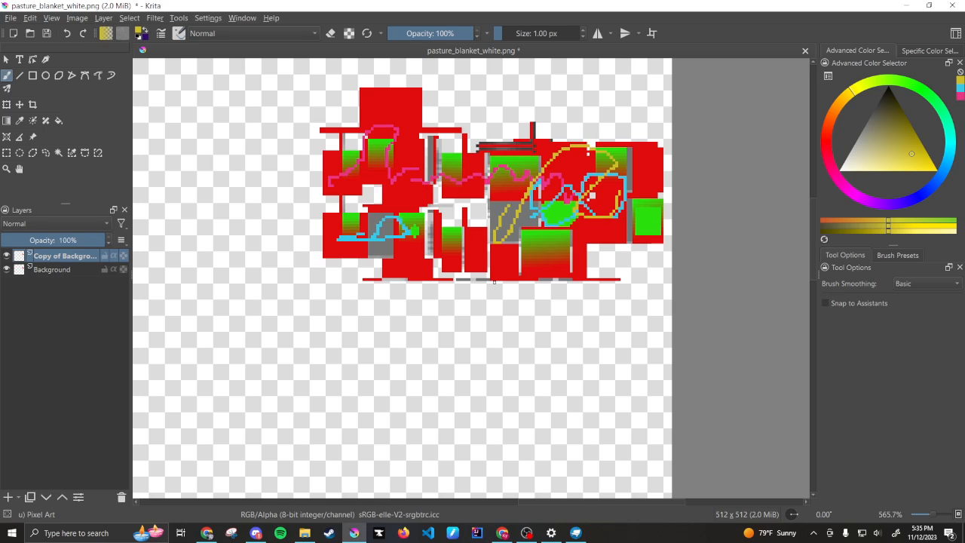
Step: Check the model in Blockbench, then return to Krita and save the painted texture as PNG with the current export options
click(575, 533)
drag(362, 326, 449, 298)
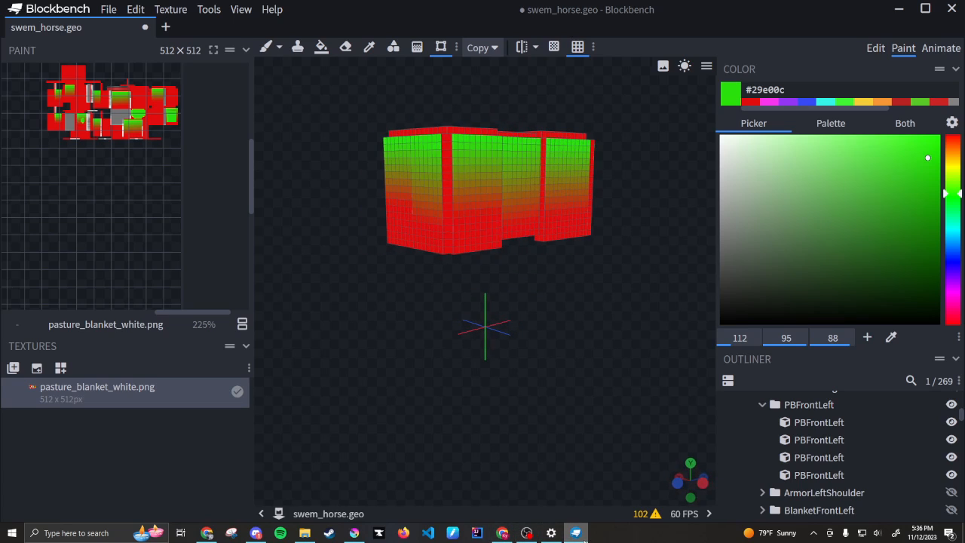
click(354, 533)
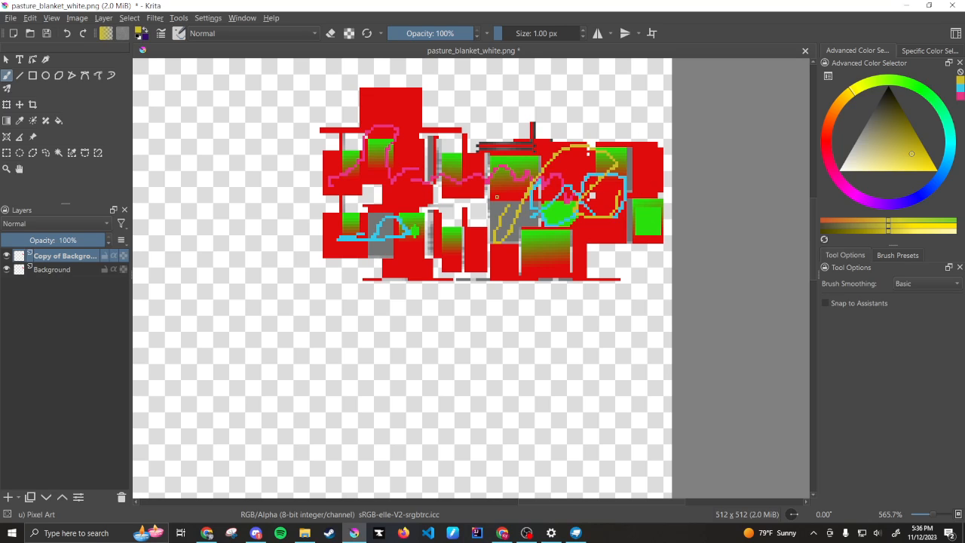
key(ctrl+s)
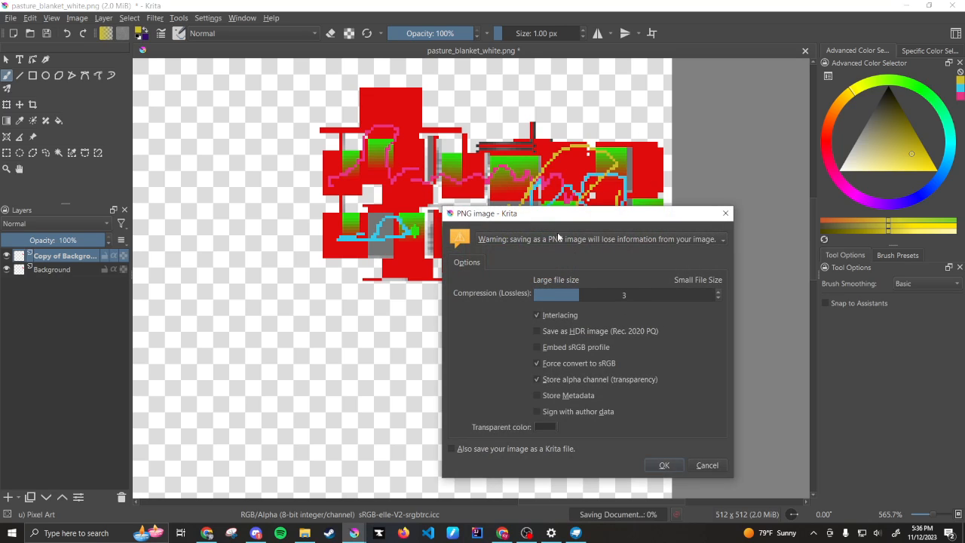
click(663, 465)
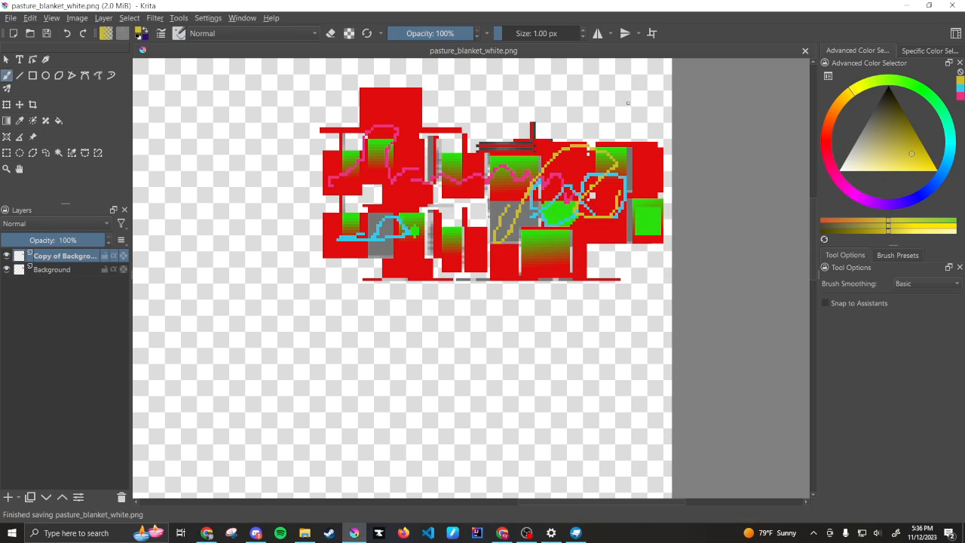
Step: Switch to Blockbench and examine the painted strokes on the blanket model from several sides
click(575, 533)
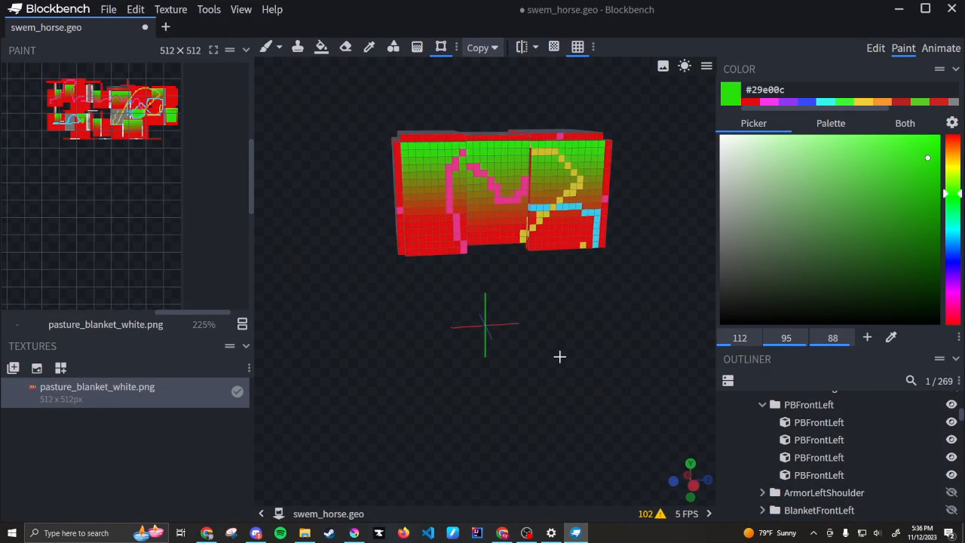
drag(559, 356, 493, 362)
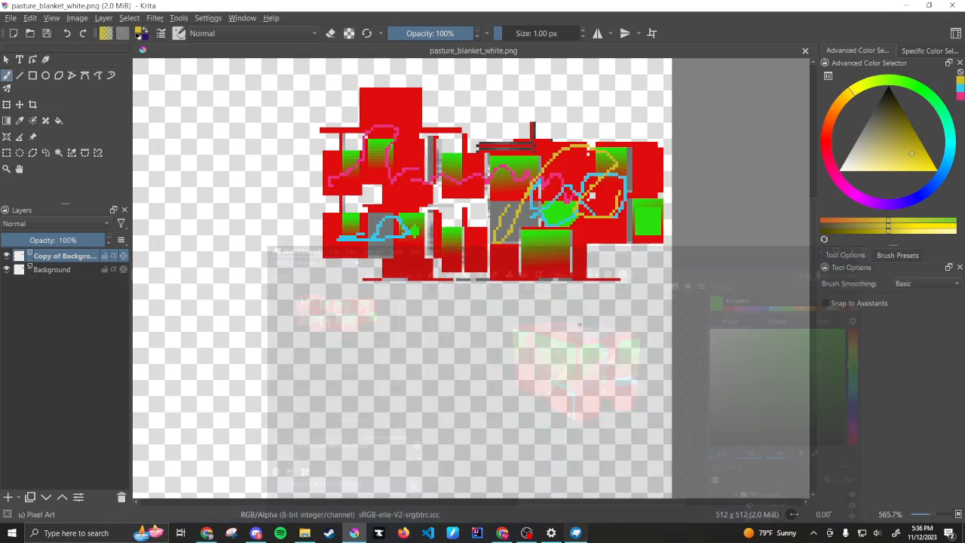
click(575, 532)
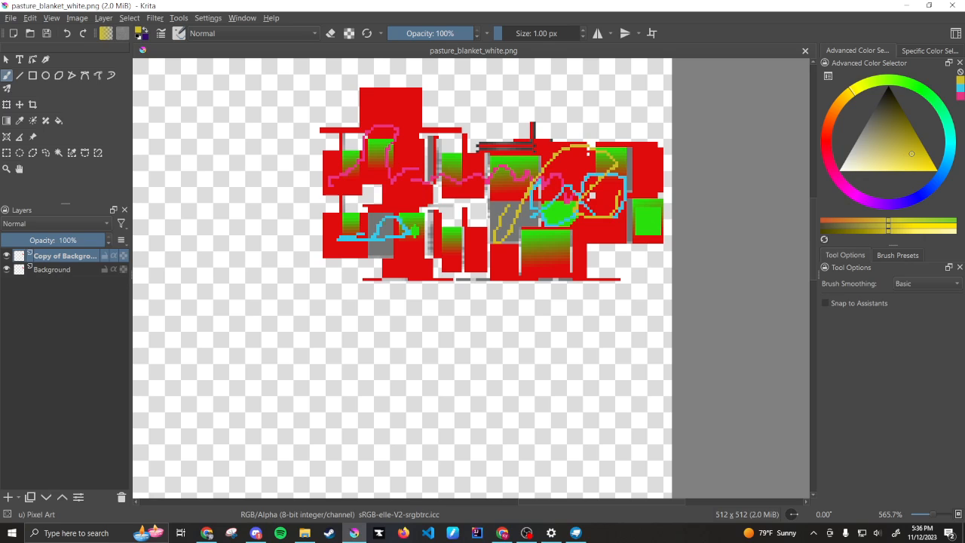
click(575, 533)
drag(547, 452, 511, 405)
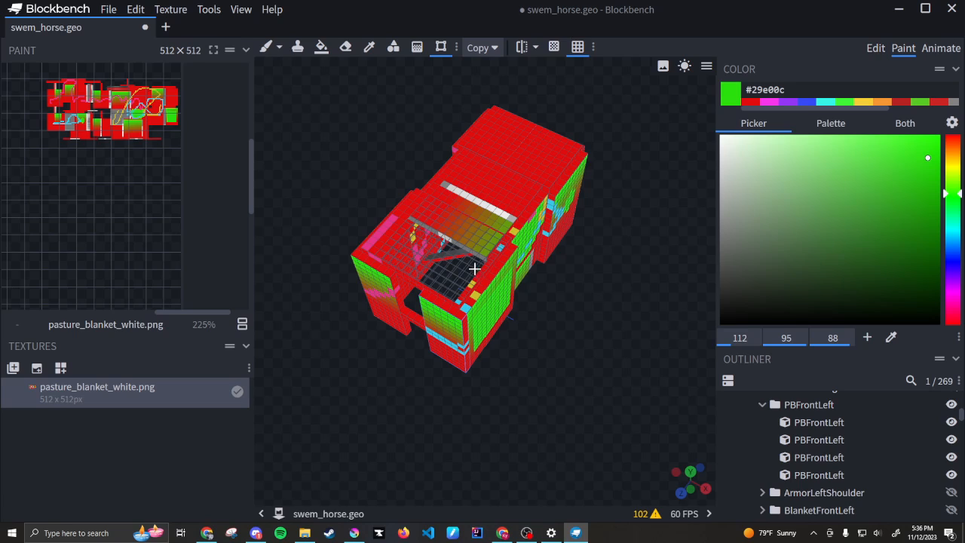
drag(523, 335, 529, 214)
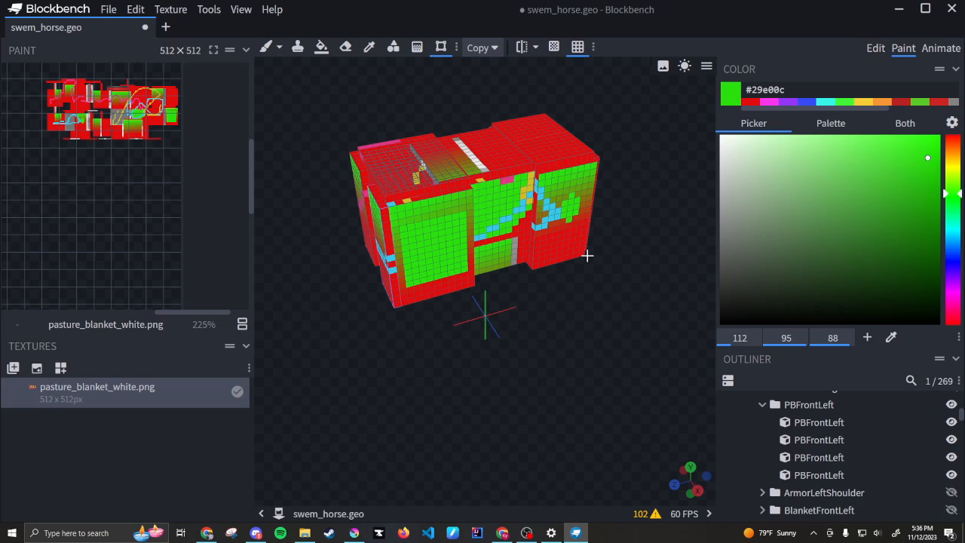
drag(444, 334, 571, 310)
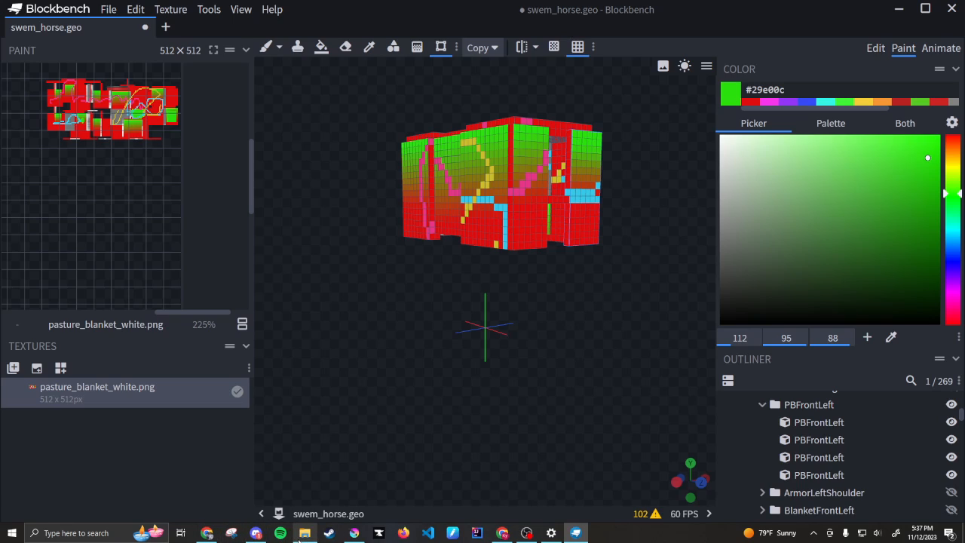
Step: Switch to Discord and read through the texture-shares channel of the Tre's Tack Shop server
mouse_move(299, 538)
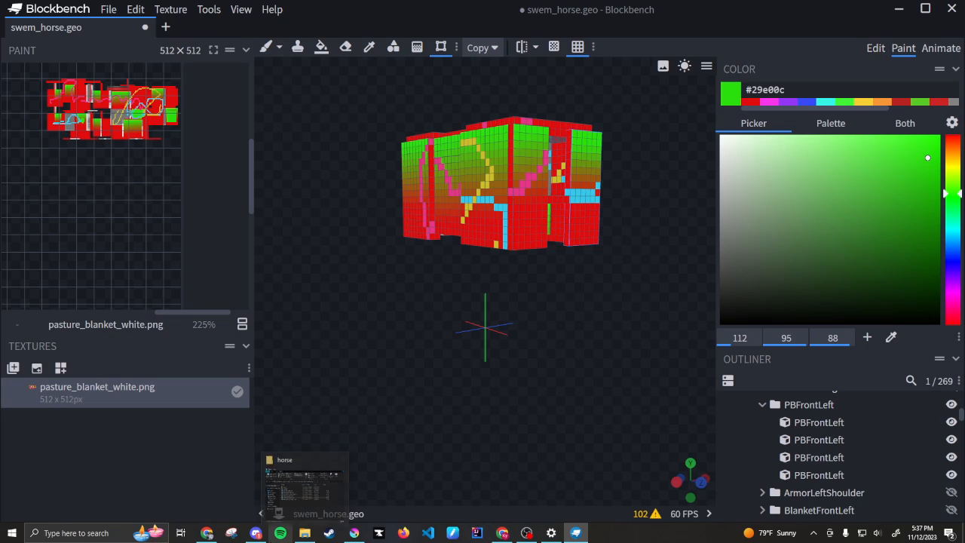
click(259, 535)
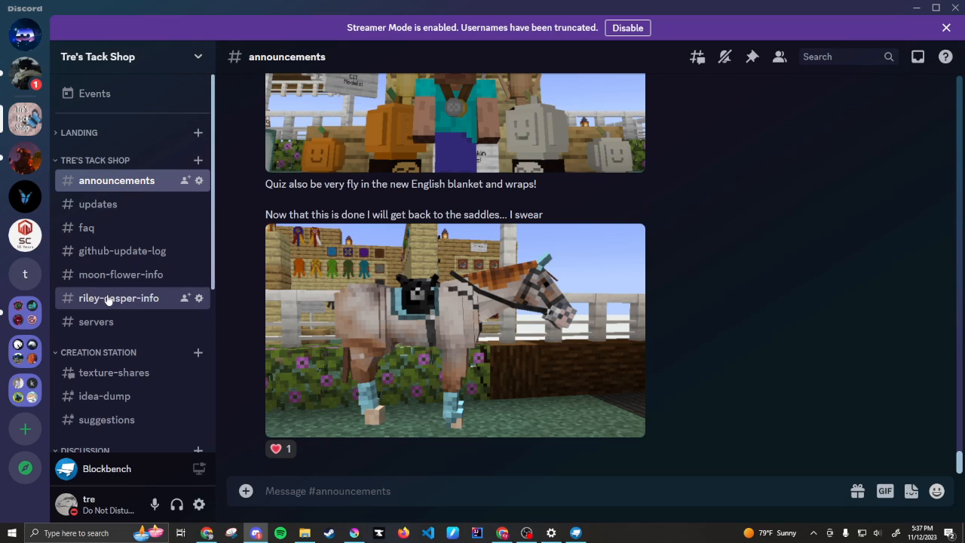
scroll(124, 293, down, 3)
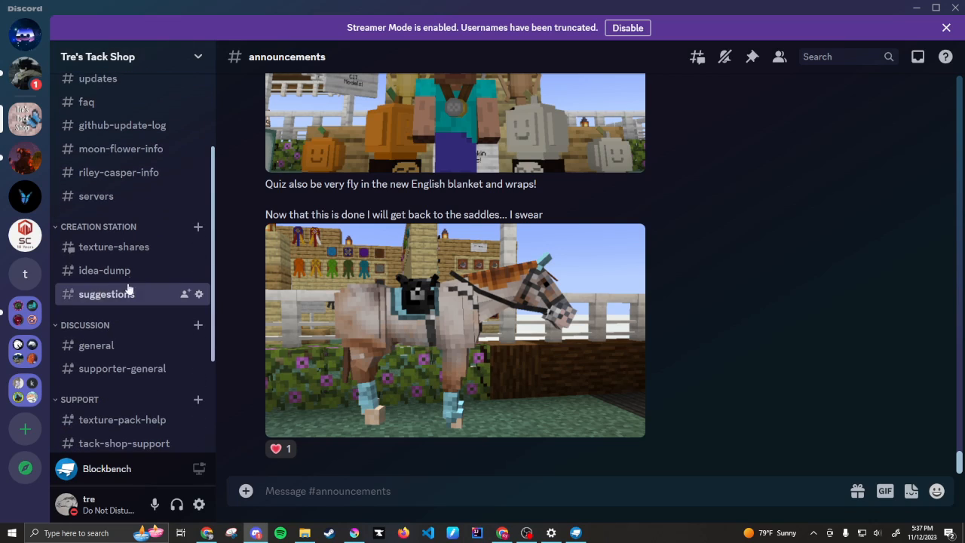
click(134, 247)
scroll(565, 272, up, 4)
scroll(566, 269, up, 3)
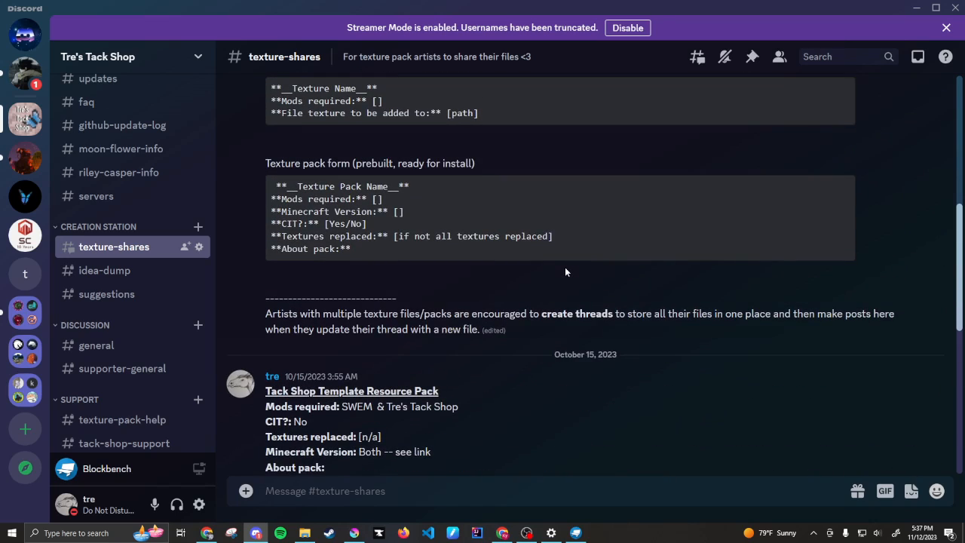
scroll(588, 256, down, 2)
Step: Find the Tack Shop Template Resource Pack post among the channel's pinned messages and jump to it
click(752, 58)
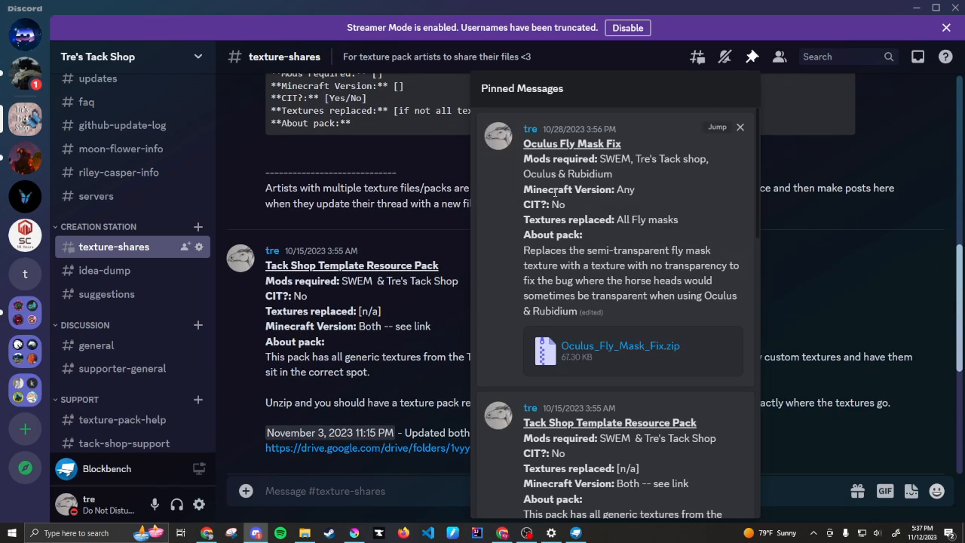
scroll(548, 194, down, 5)
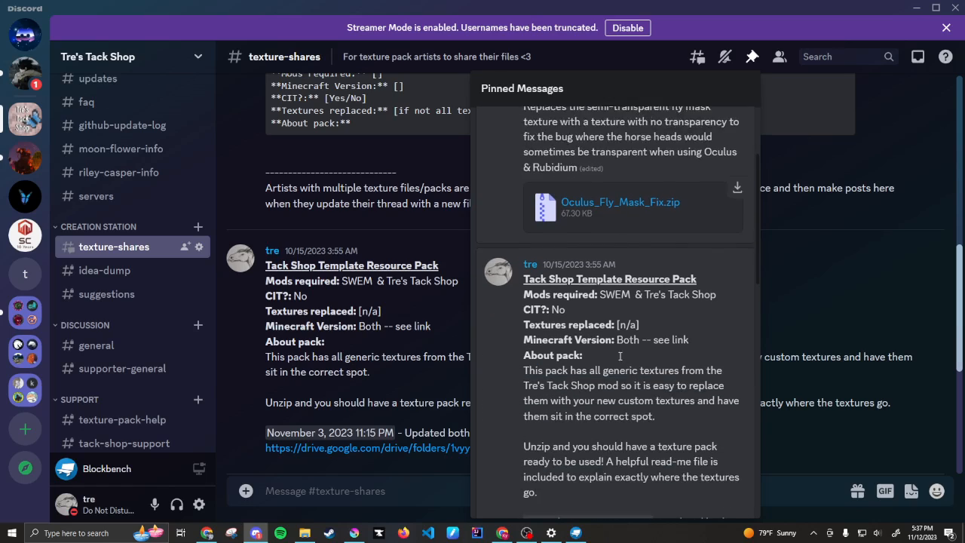
click(714, 216)
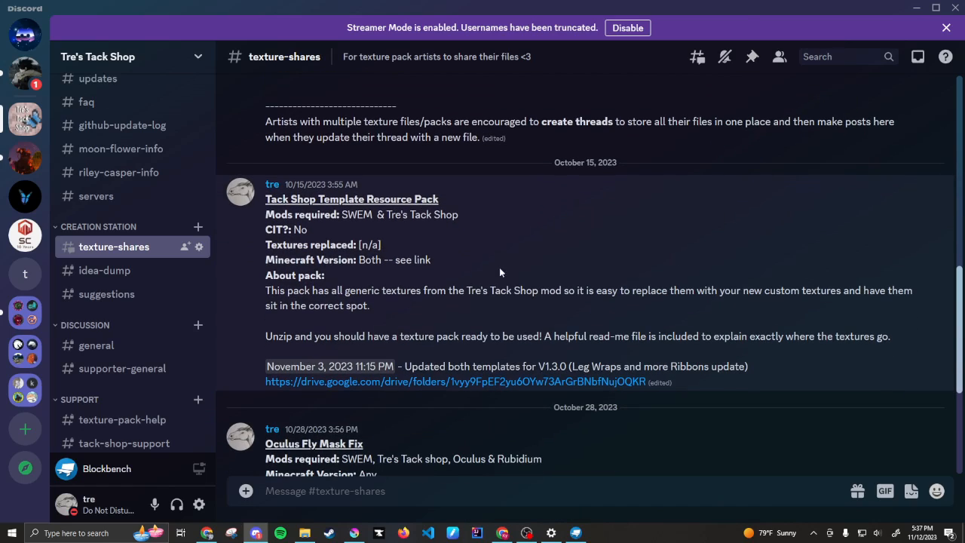
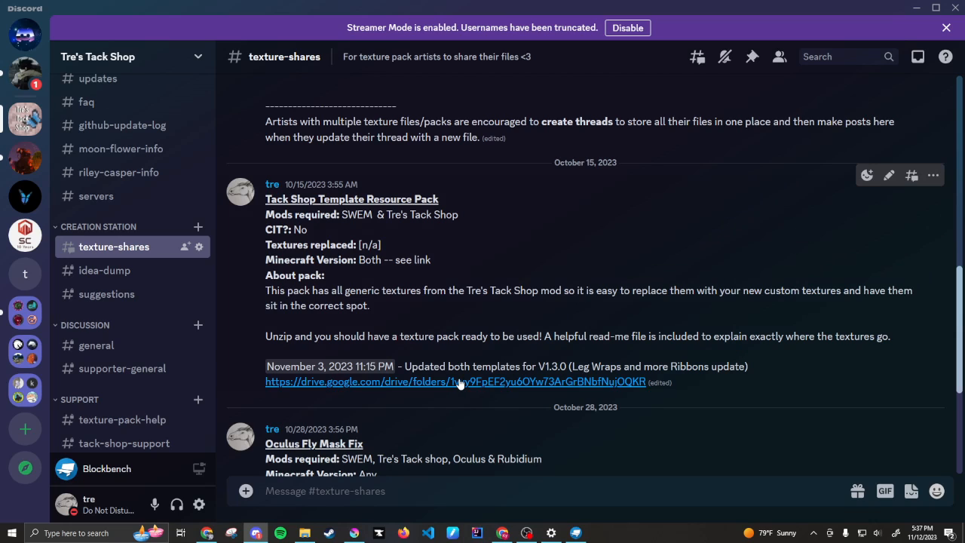
Step: Open the template post's Google Drive link and download the 1.18.2 Tre's Tack Shop - Template Resource Pack folder
click(457, 382)
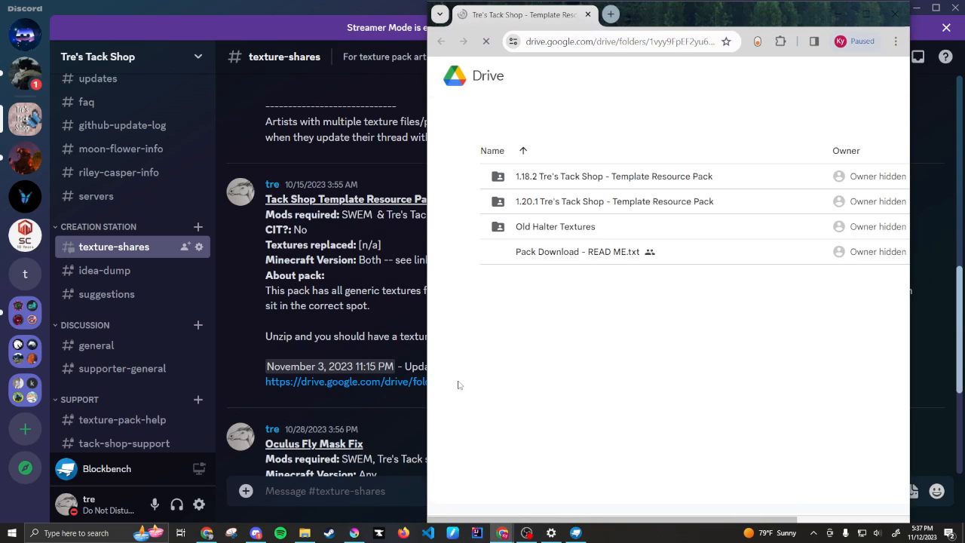
double_click(715, 19)
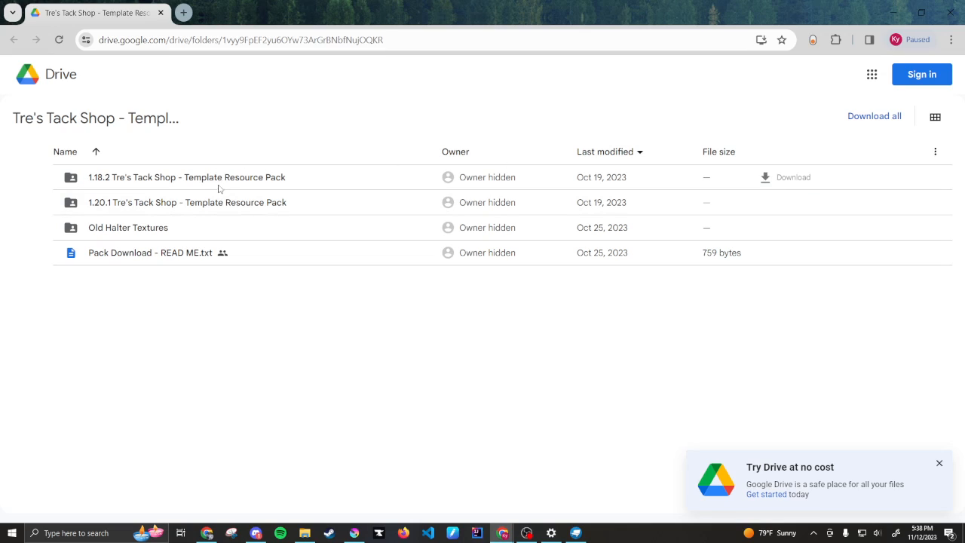
click(792, 178)
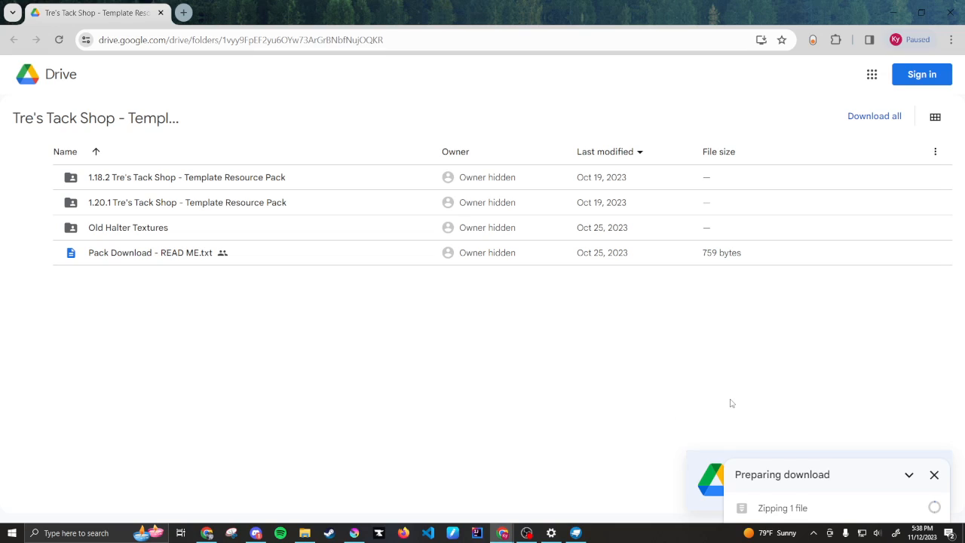
Step: Preview the Pack Download - READ ME.txt file and look inside the 1.18.2 template folder on Google Drive
double_click(171, 257)
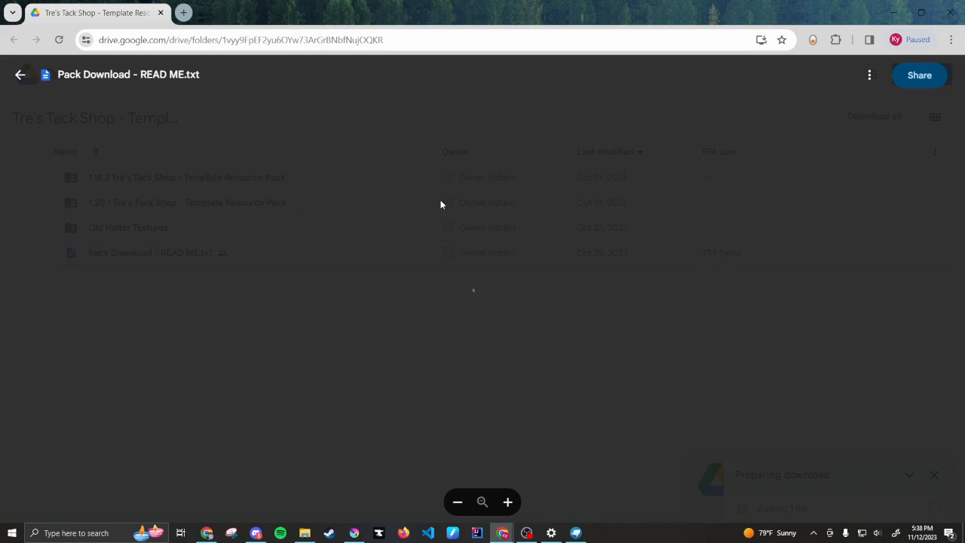
click(21, 73)
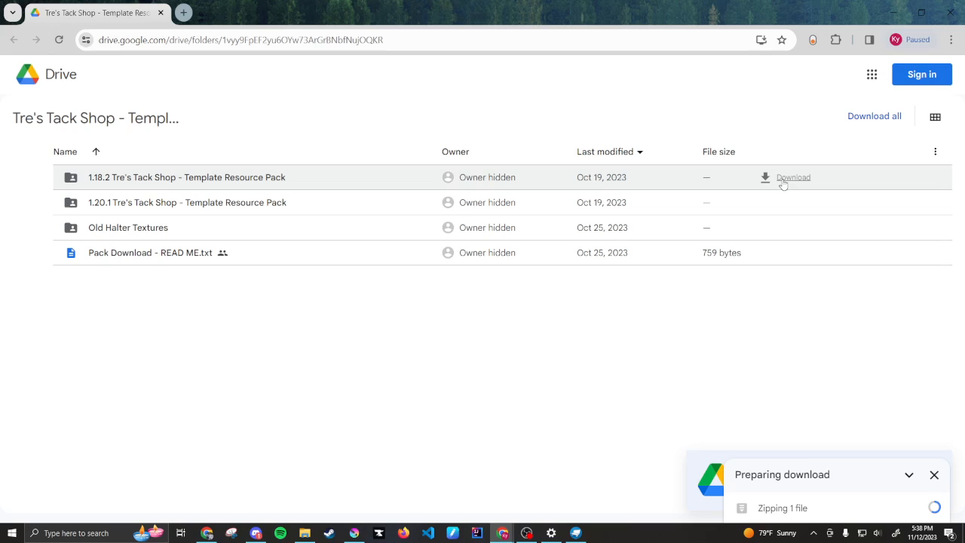
double_click(139, 178)
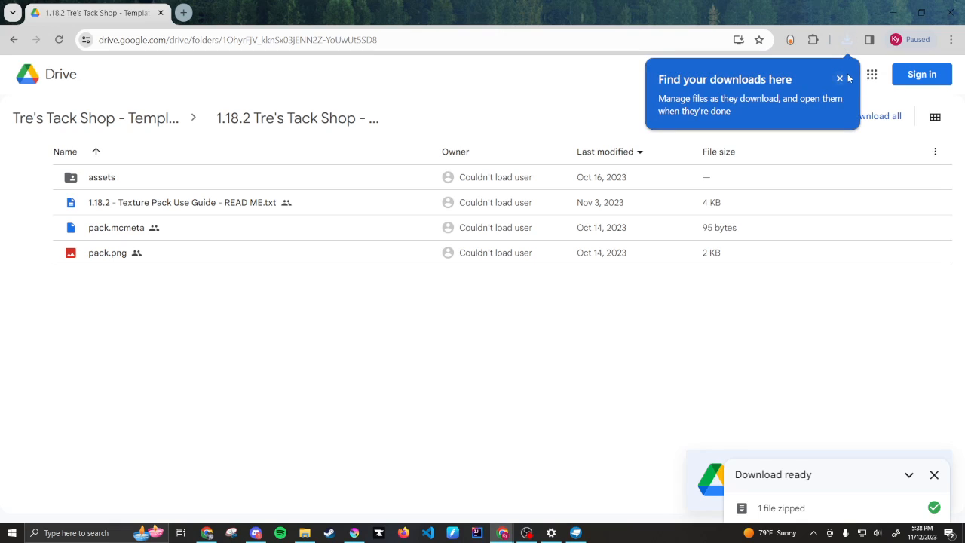
Step: Show the downloaded 1.18.2 template zip in its folder and move it into the SWEM MODELS folder on the desktop
click(846, 40)
mouse_move(833, 96)
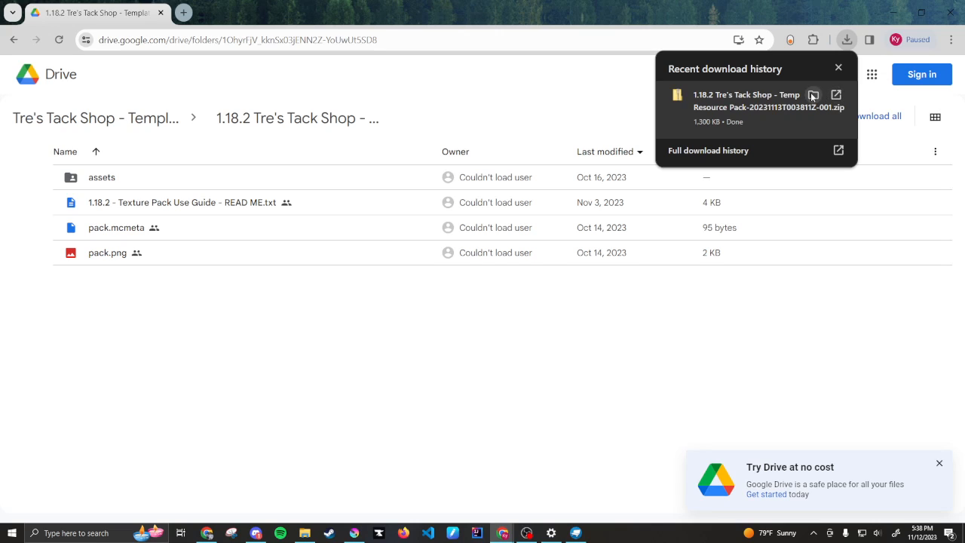
click(813, 95)
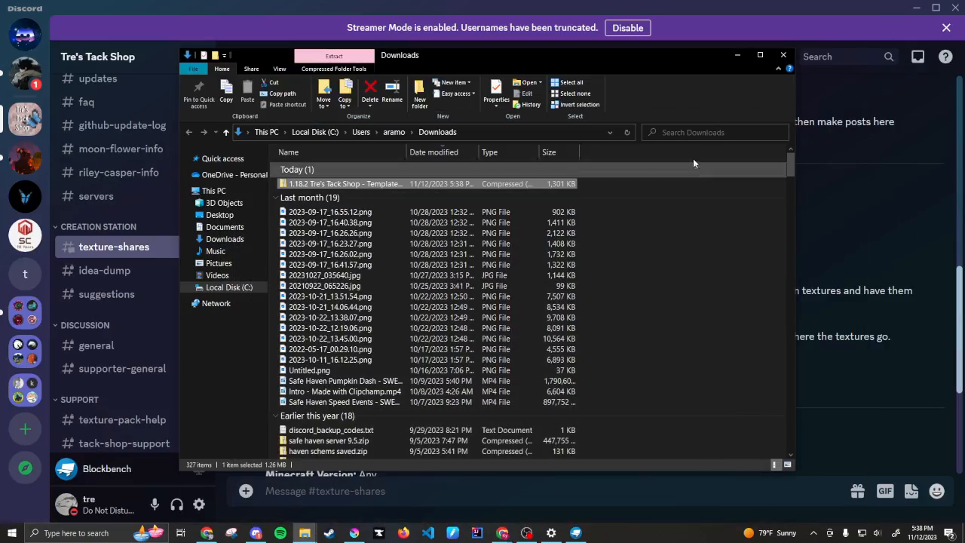
click(915, 8)
click(903, 10)
click(903, 12)
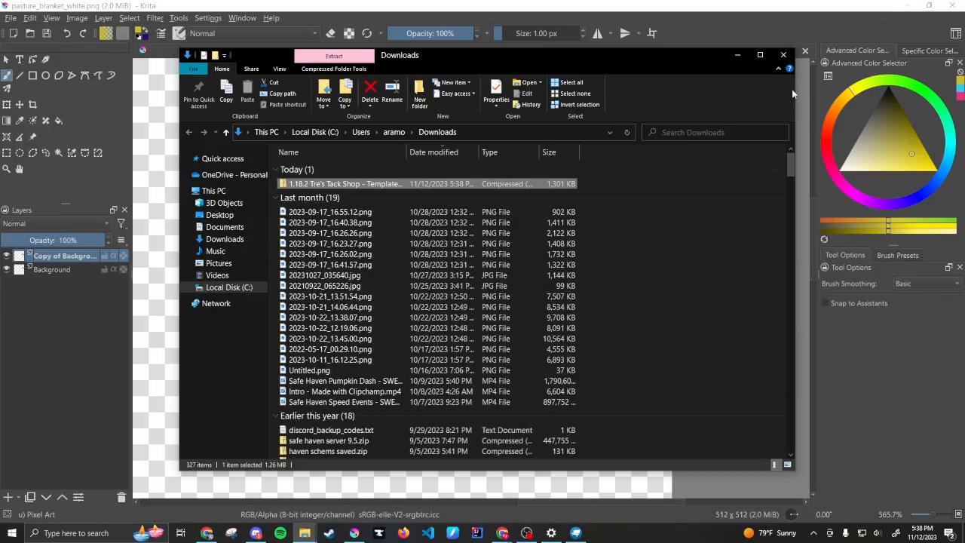
click(901, 10)
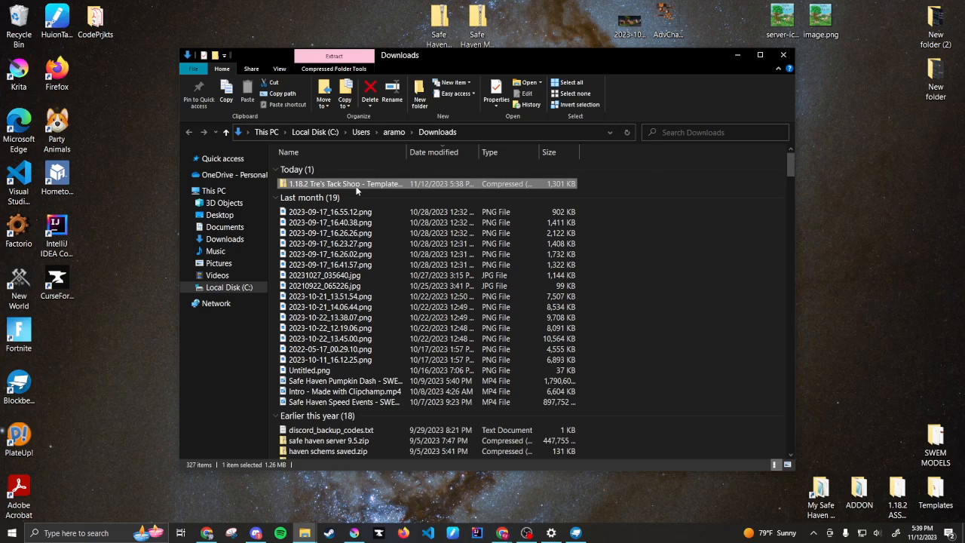
drag(359, 185, 938, 452)
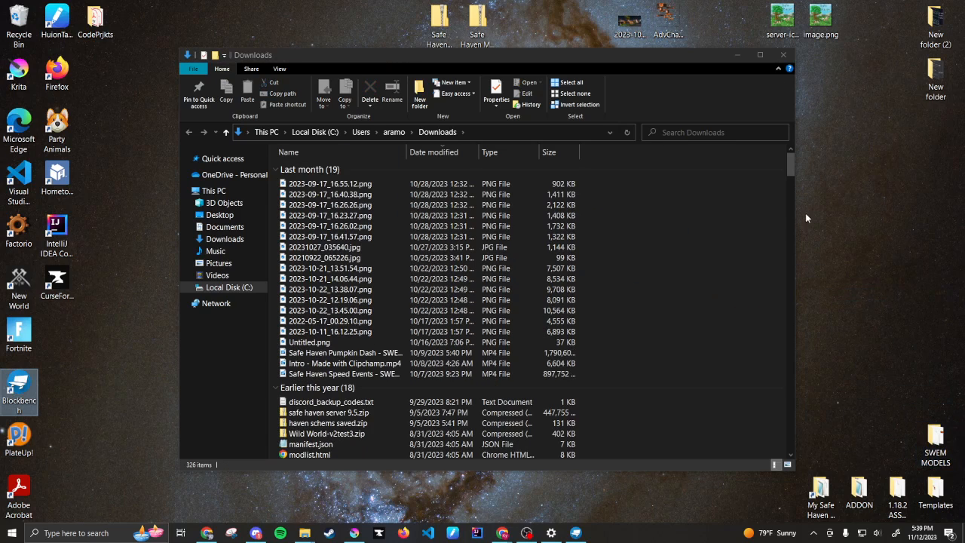
Step: Open the SWEM MODELS folder and extract the 1.18.2 template zip into a folder of the same name
click(739, 57)
double_click(935, 444)
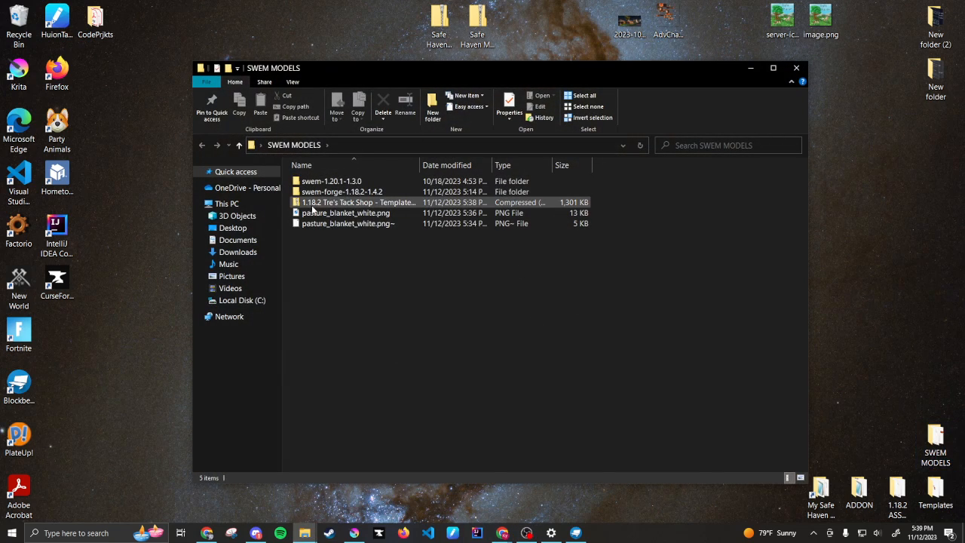
right_click(312, 208)
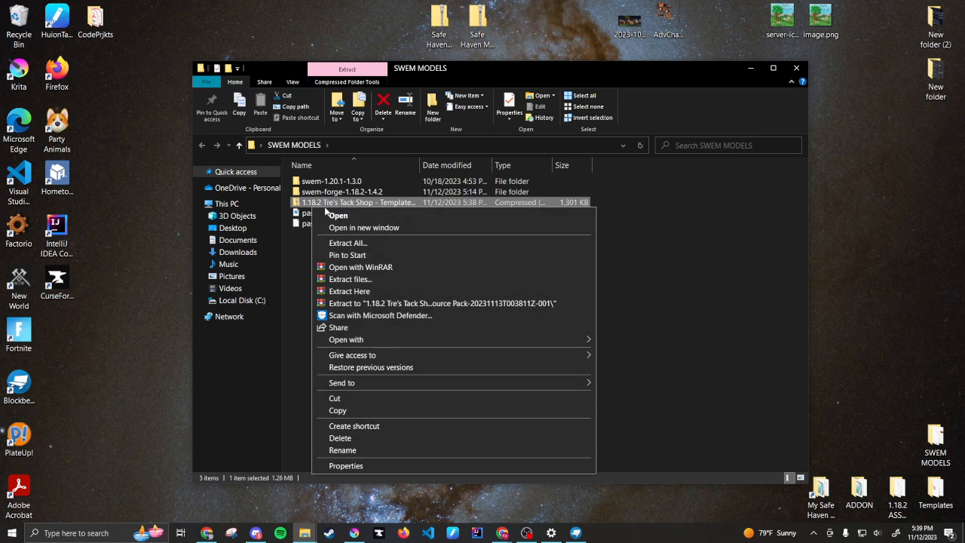
click(370, 303)
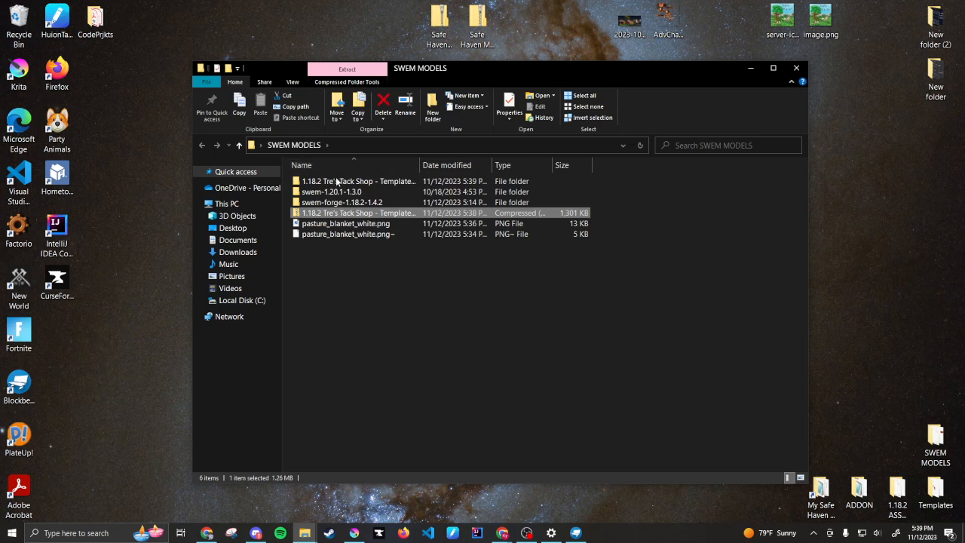
Step: Move the inner 1.18.2 Tre_s Tack Shop pack folder out of the extracted folder, up into SWEM MODELS
double_click(342, 182)
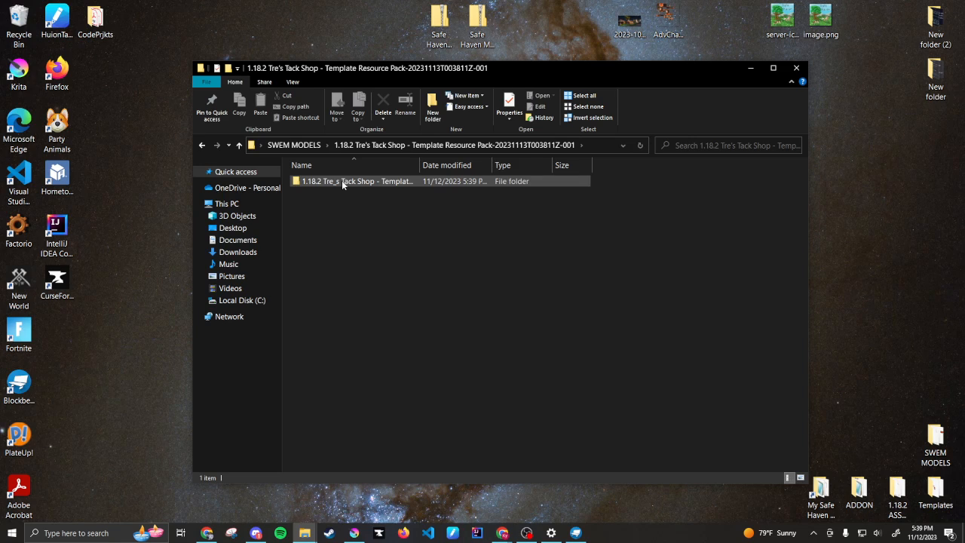
drag(342, 187, 296, 147)
click(293, 145)
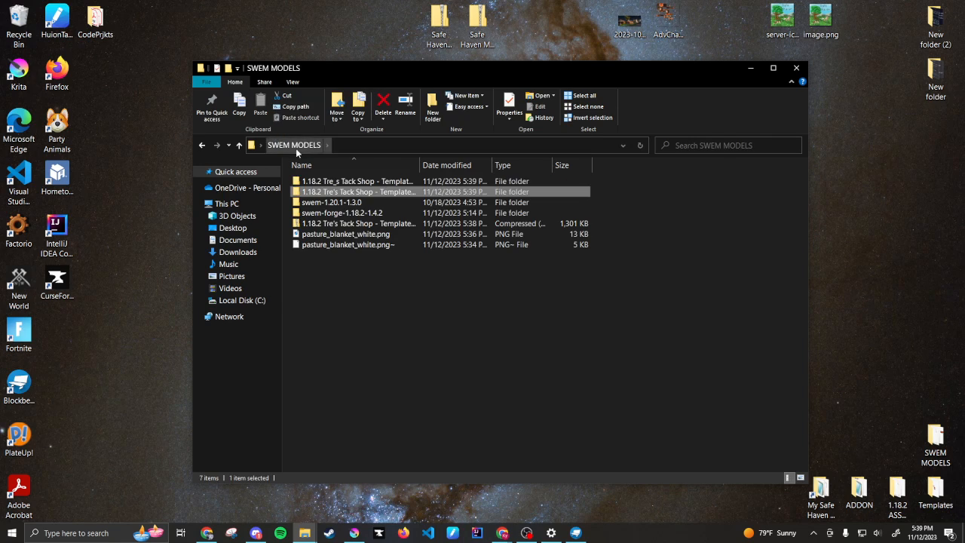
click(329, 181)
key(Delete)
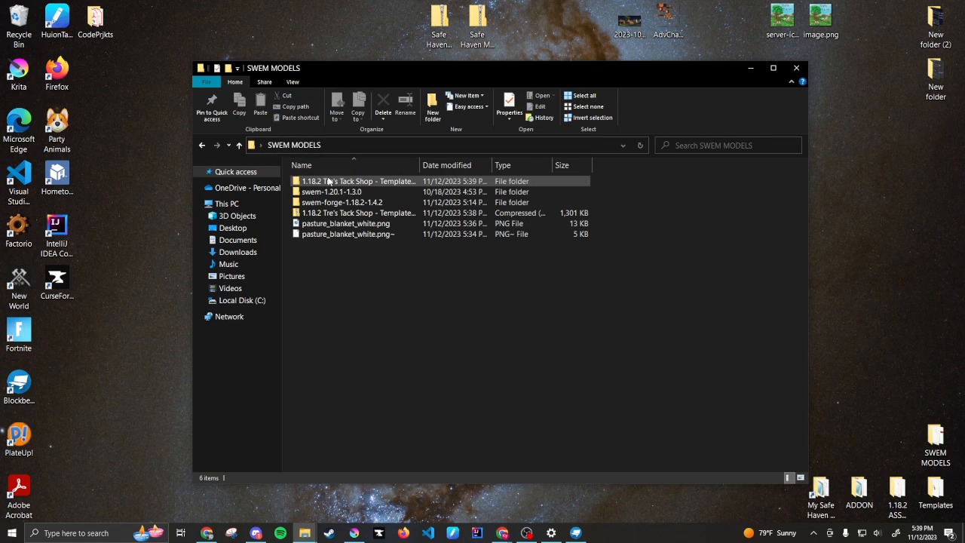
click(342, 215)
key(Delete)
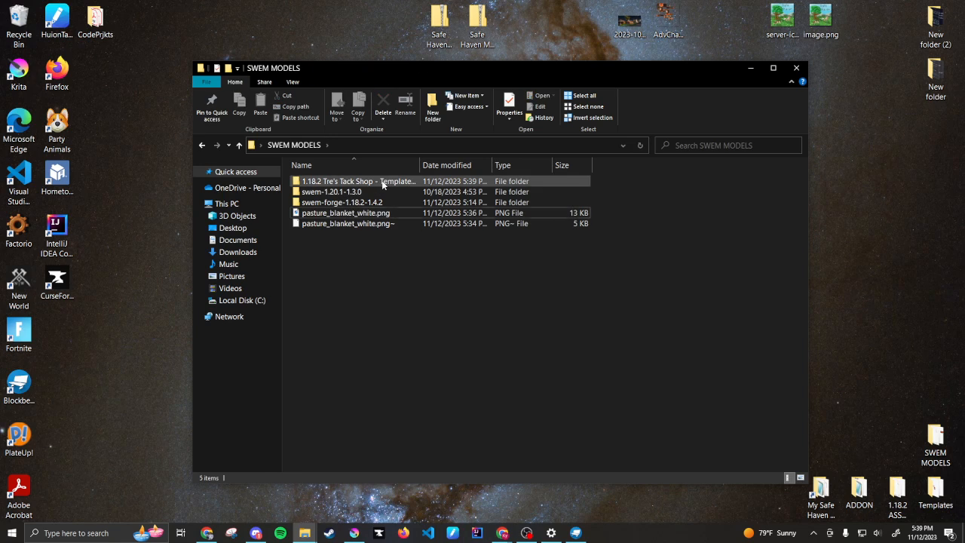
double_click(383, 182)
click(294, 145)
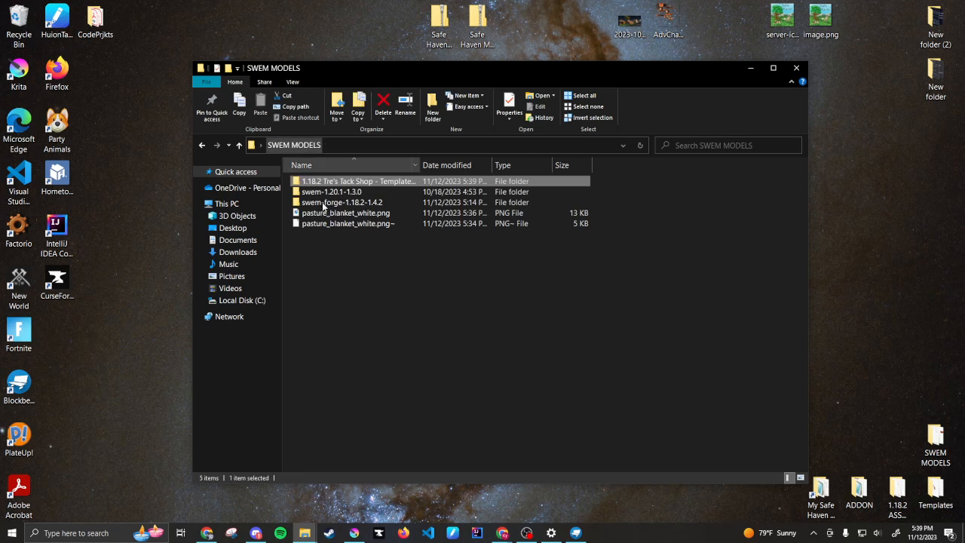
key(ctrl+z)
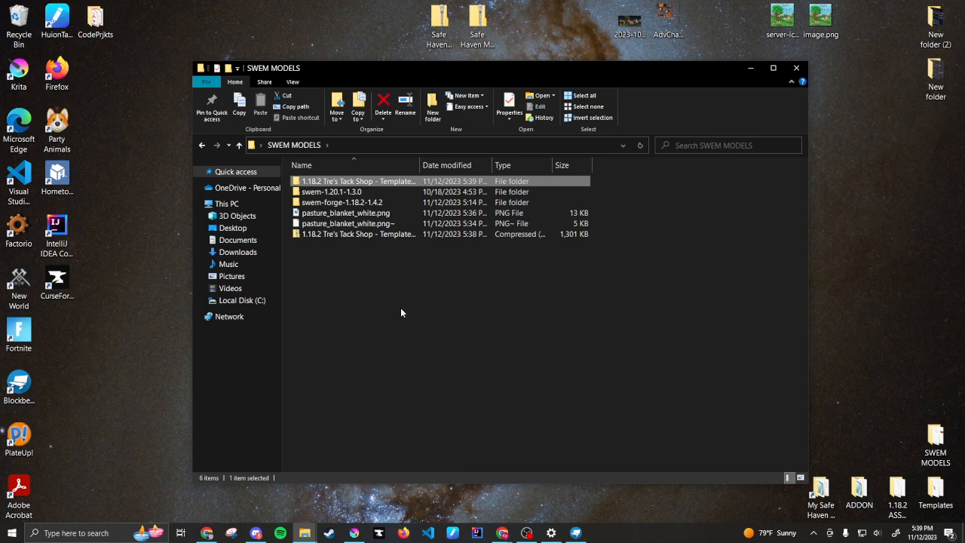
key(ctrl+z)
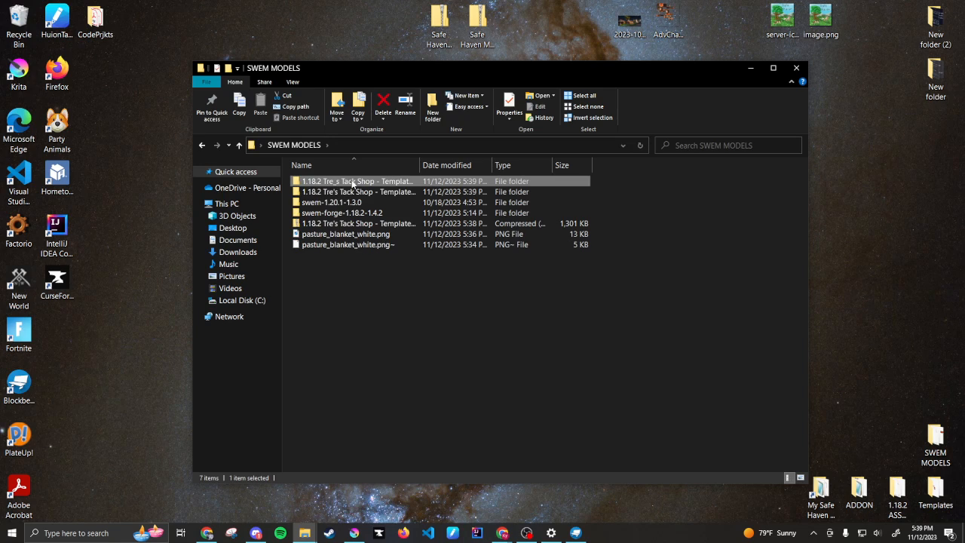
Step: Check the 1.18.2 Tre_s Tack Shop folder's contents, and delete the emptied extraction folder ending in 20231113T003811Z-001 from SWEM MODELS
double_click(352, 183)
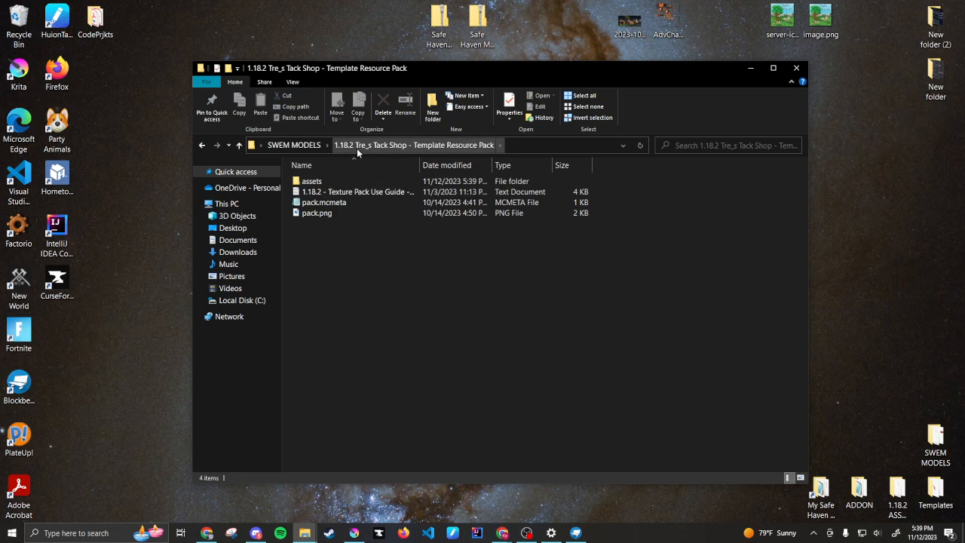
click(289, 143)
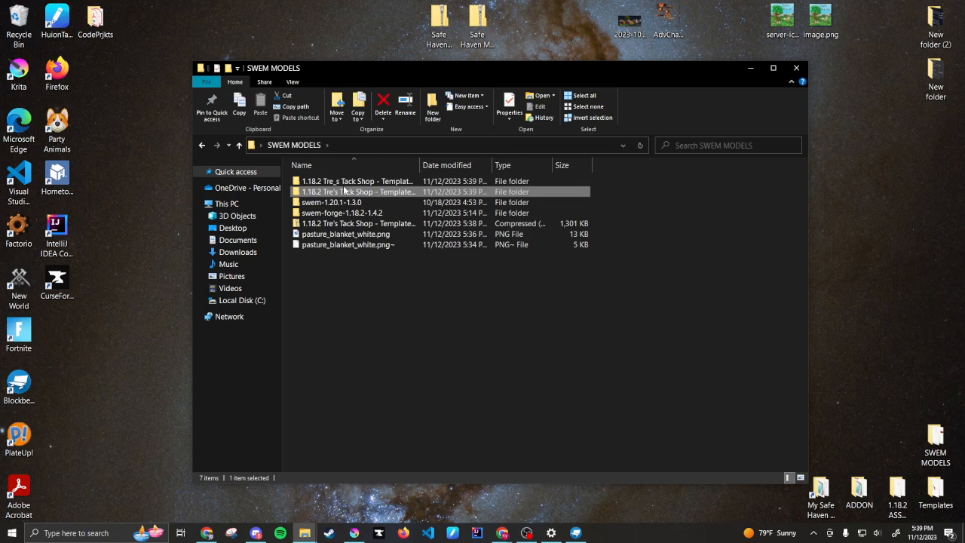
click(341, 192)
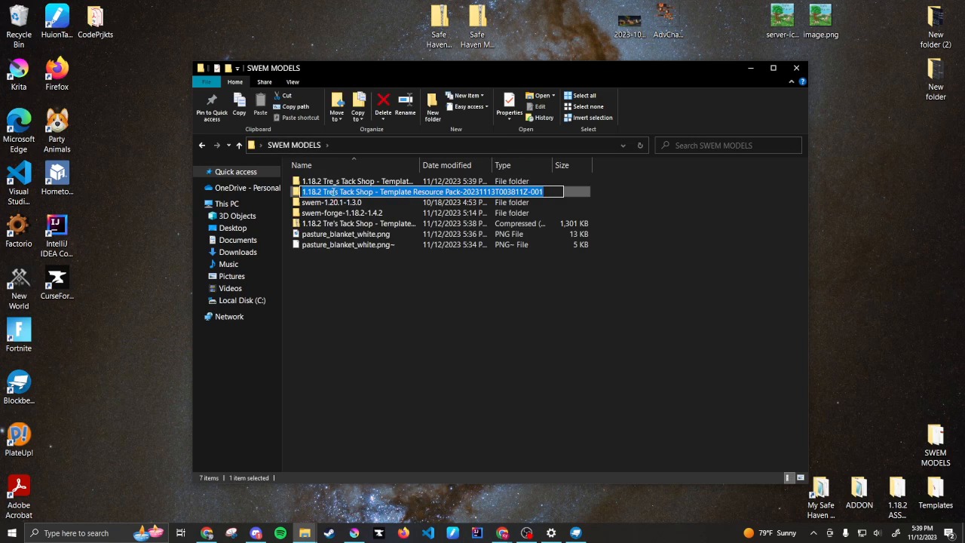
click(294, 193)
key(Delete)
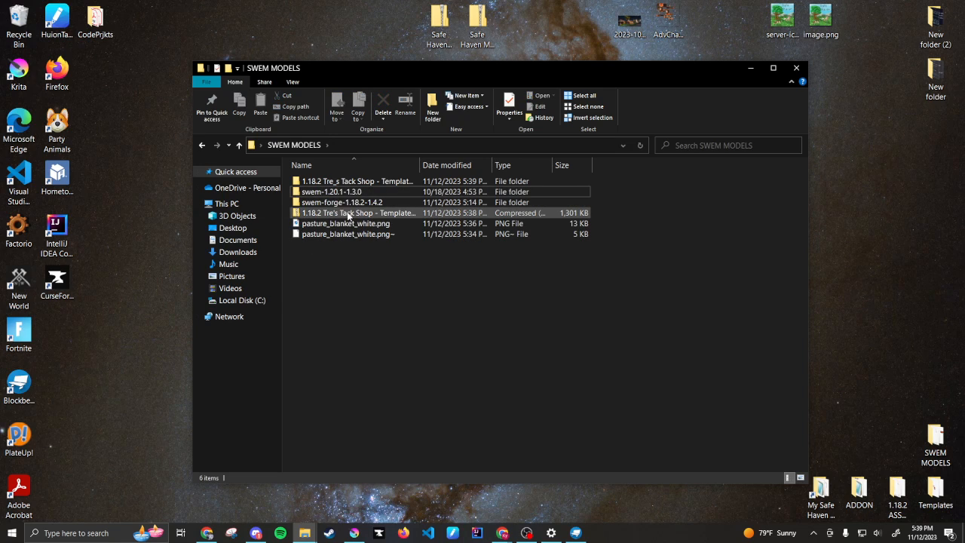
Step: Look over the top-level contents of the 1.18.2 Tre_s Tack Shop - Template Resource Pack folder
click(362, 183)
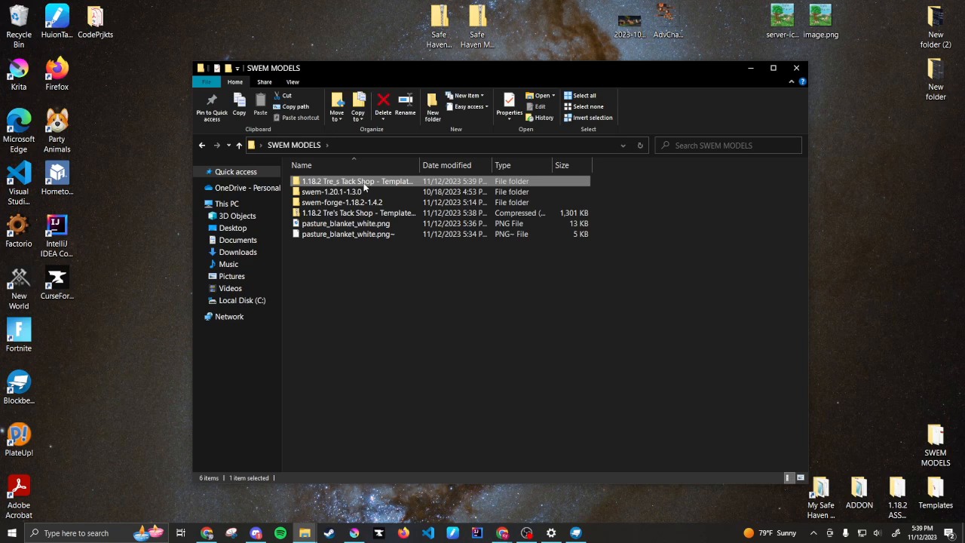
double_click(364, 186)
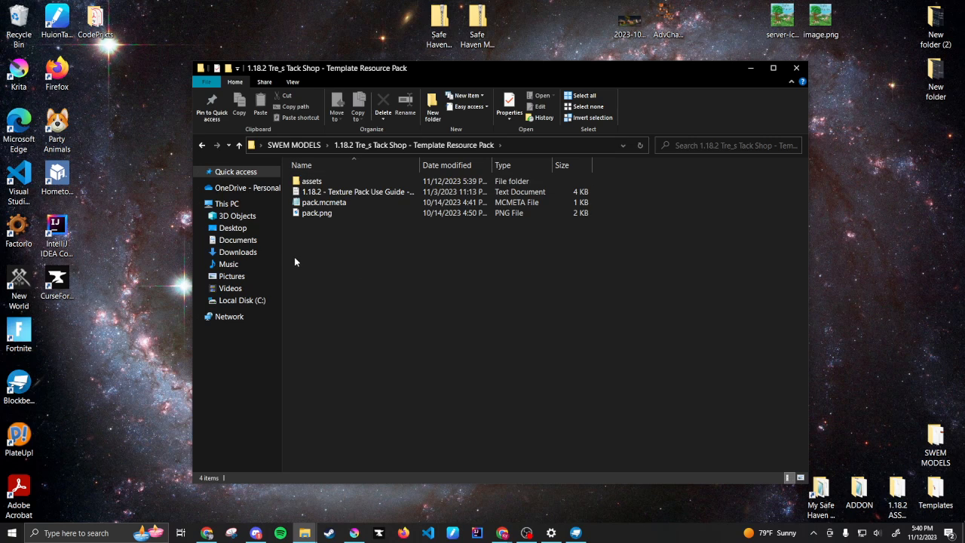
click(294, 145)
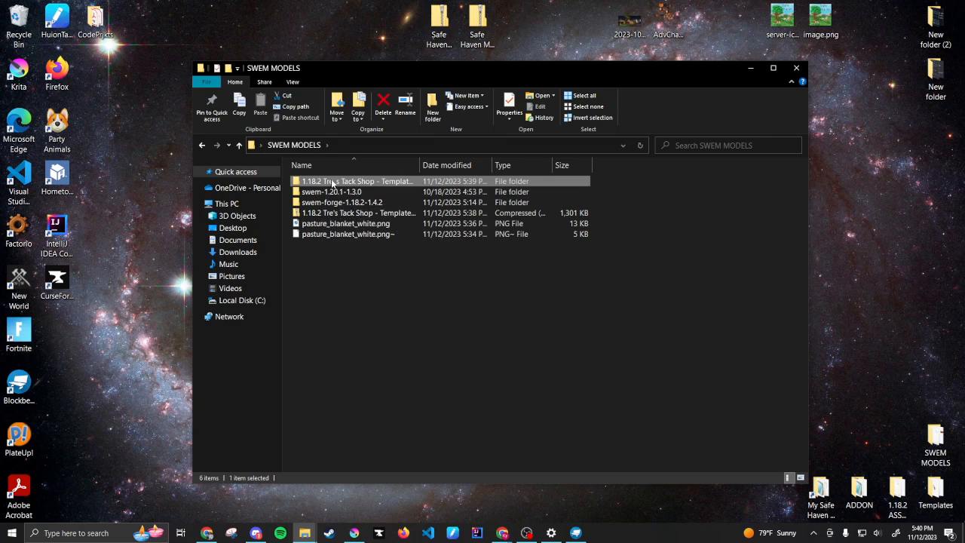
double_click(333, 181)
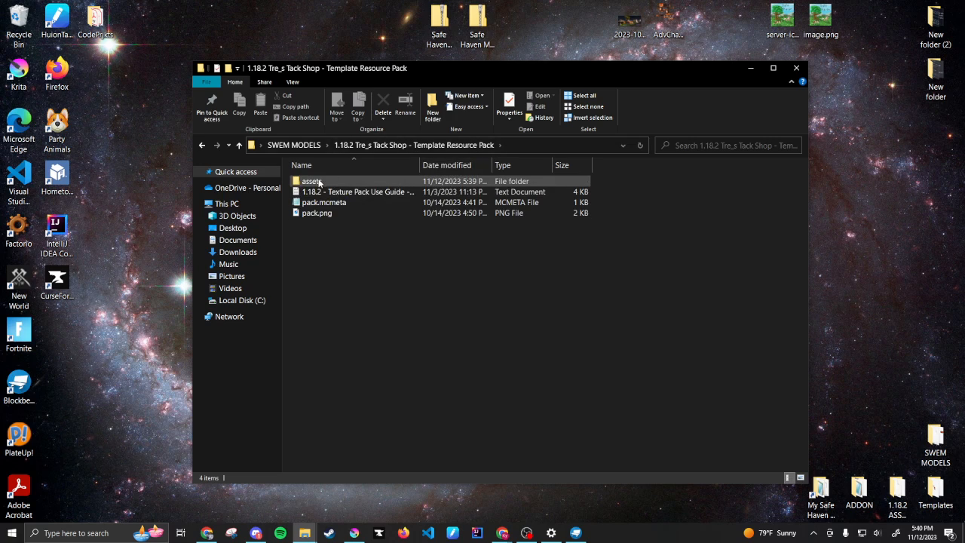
Step: Go to the assets/swem/textures/entity/horse folder inside the template resource pack
mouse_move(319, 184)
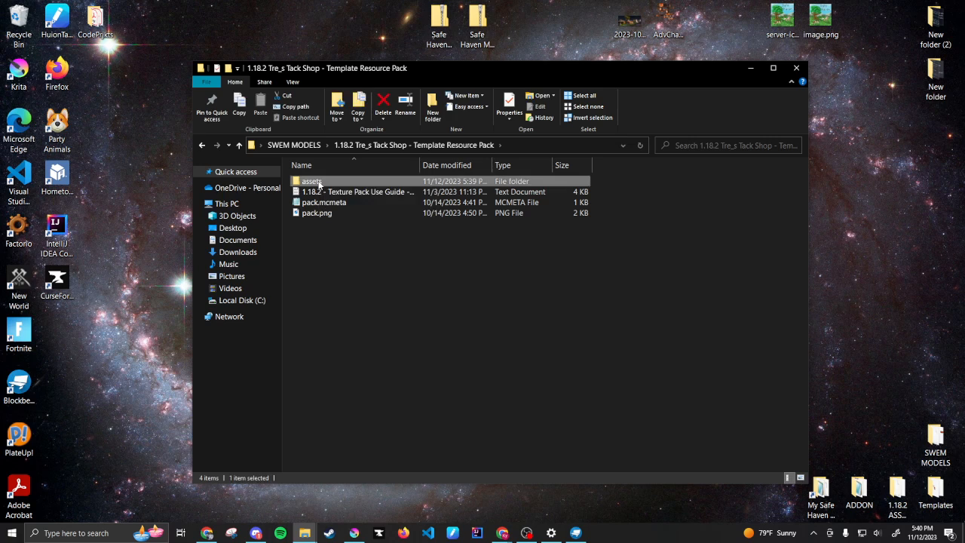
double_click(319, 183)
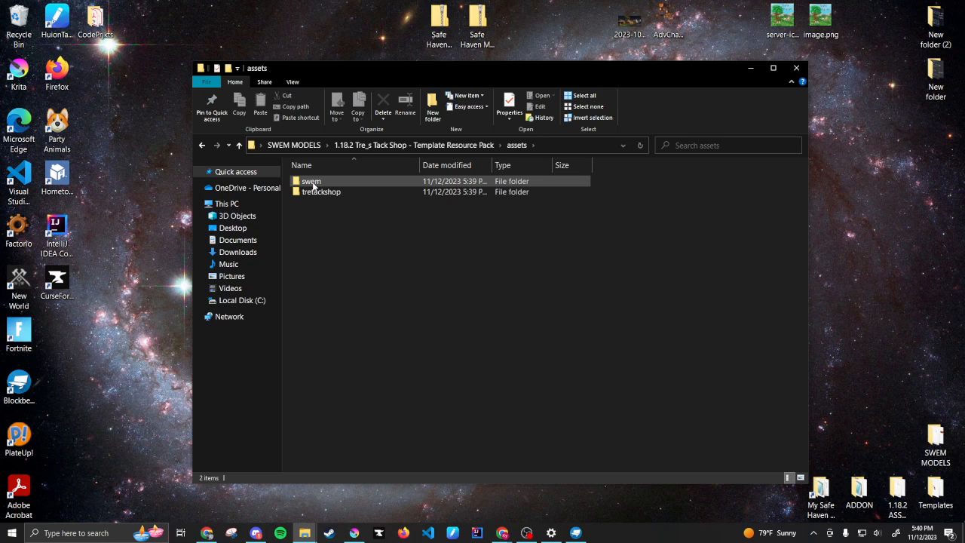
double_click(312, 183)
double_click(312, 184)
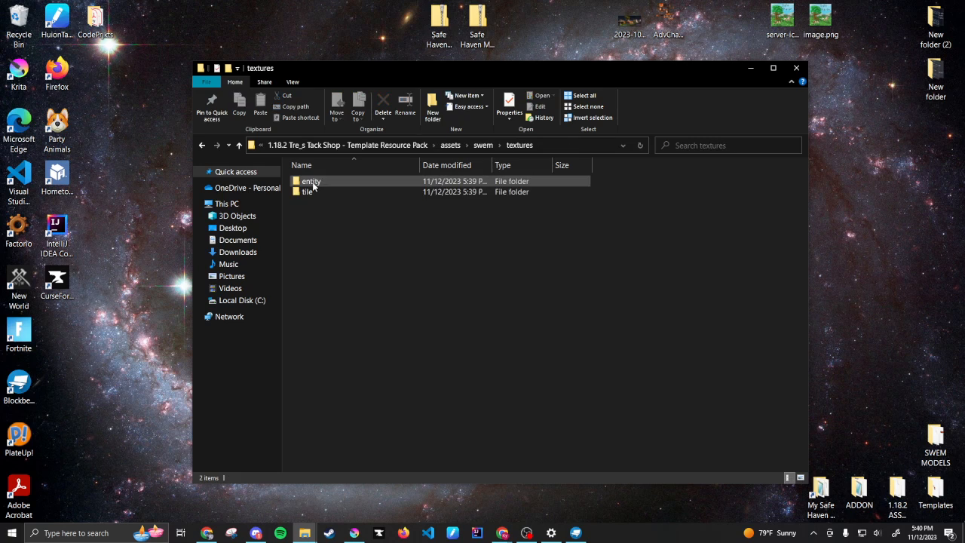
double_click(313, 183)
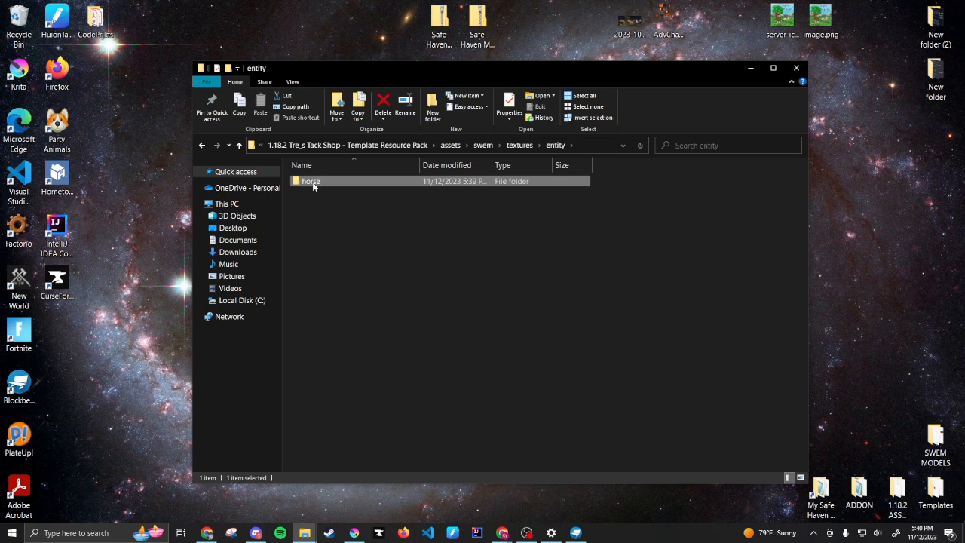
double_click(312, 184)
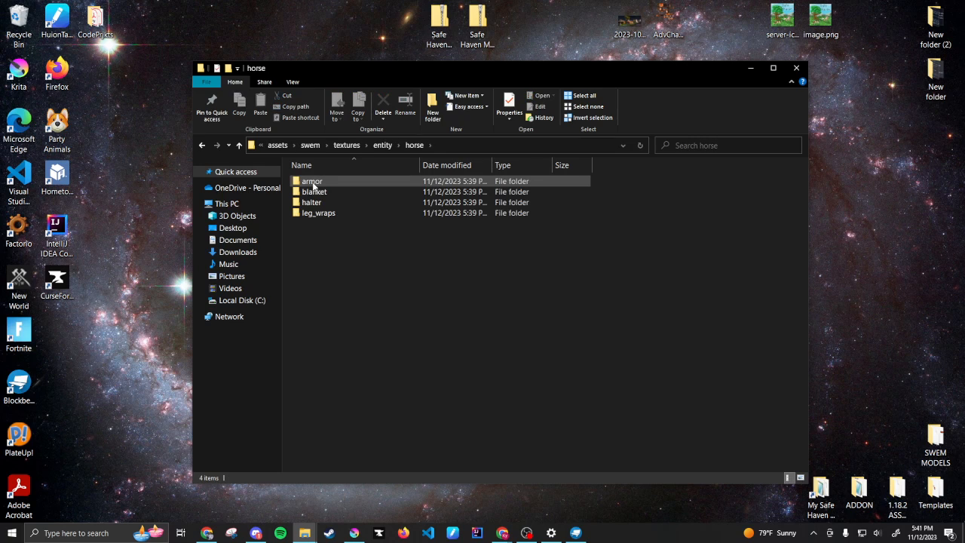
Step: Create a new folder named coats inside the template pack's horse textures folder
right_click(317, 230)
mouse_move(354, 407)
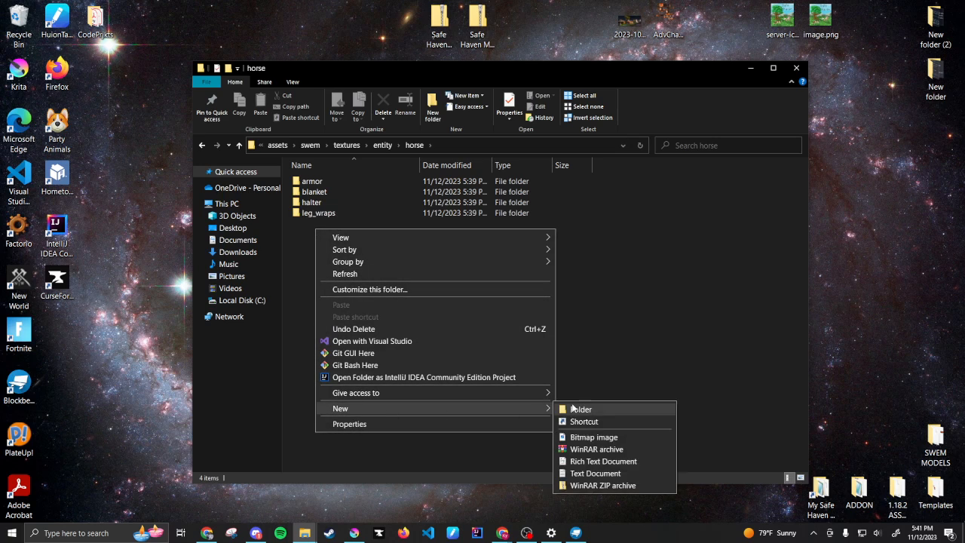
click(578, 408)
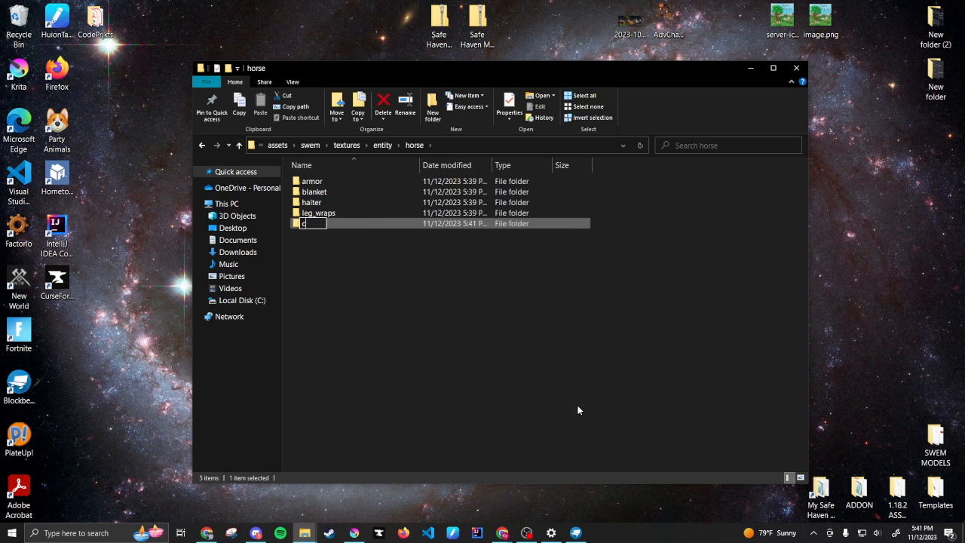
key(Return)
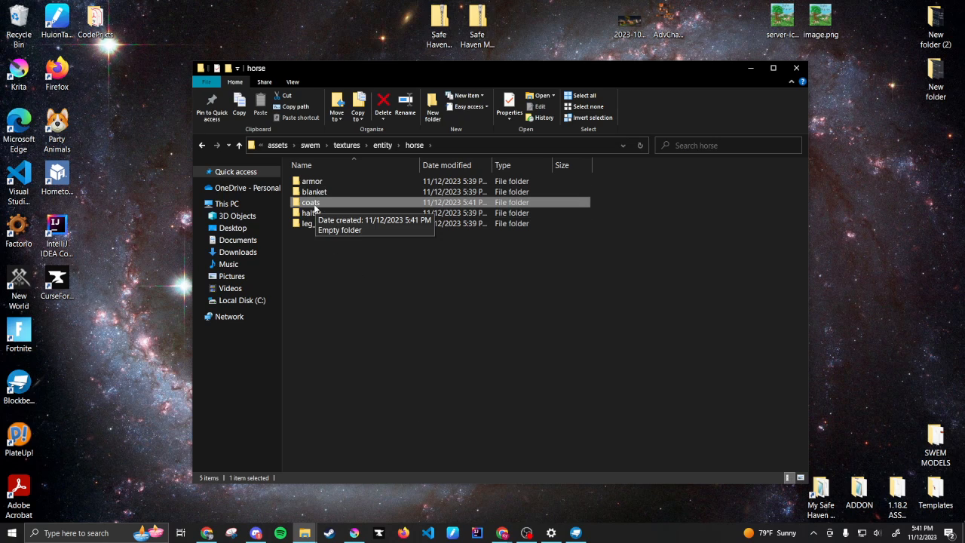
Step: Open SWEM MODELS in a second window and go to swem-forge-1.18.2-1.4.2/assets/swem/textures/entity/horse/coats
double_click(935, 444)
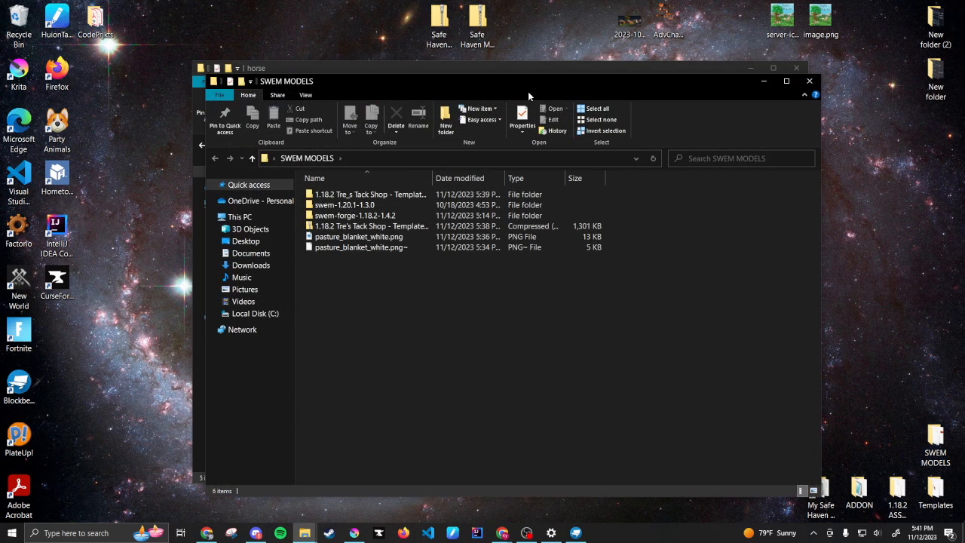
drag(605, 93, 764, 89)
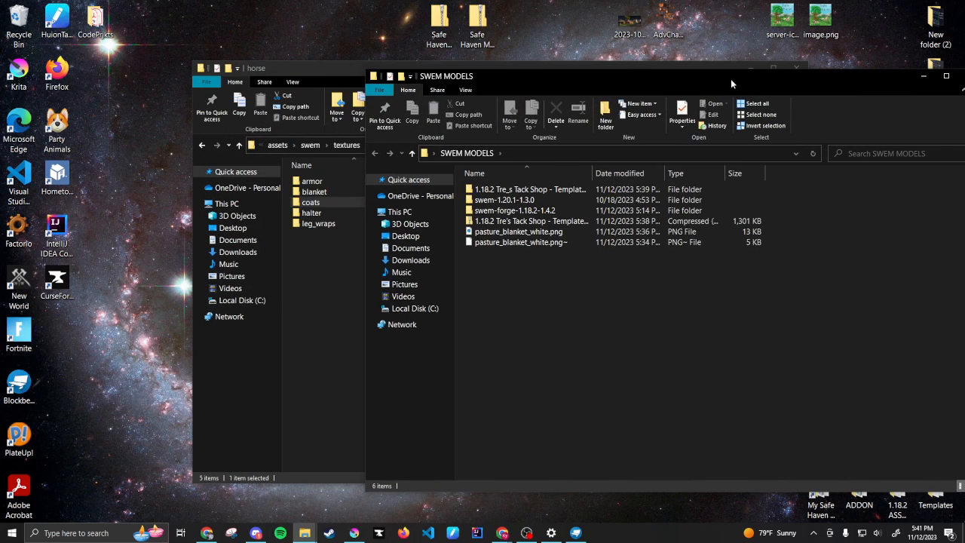
double_click(536, 210)
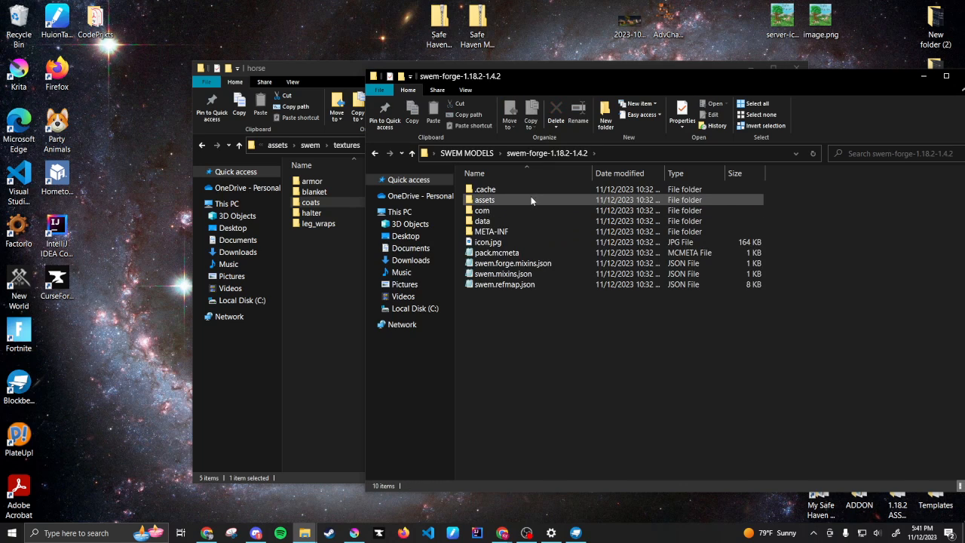
double_click(526, 200)
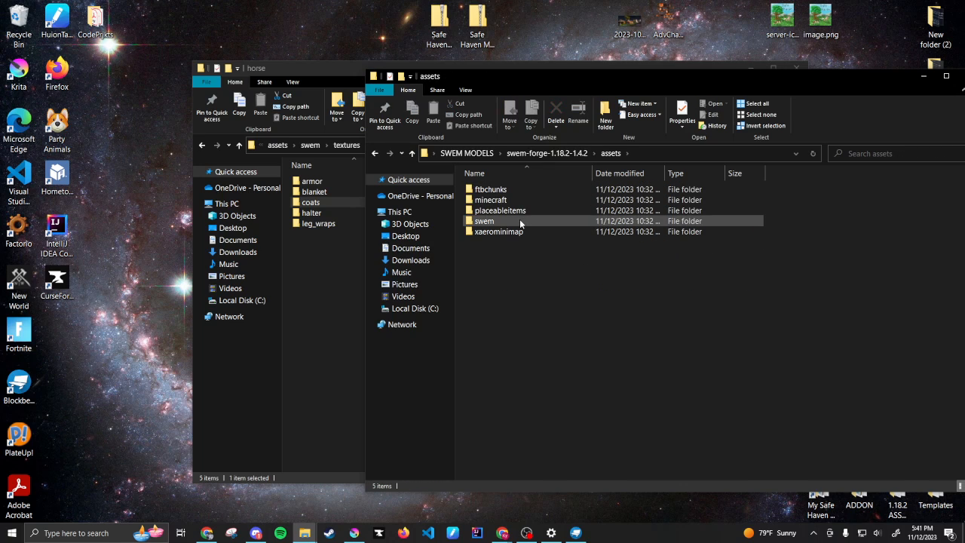
double_click(520, 220)
double_click(511, 254)
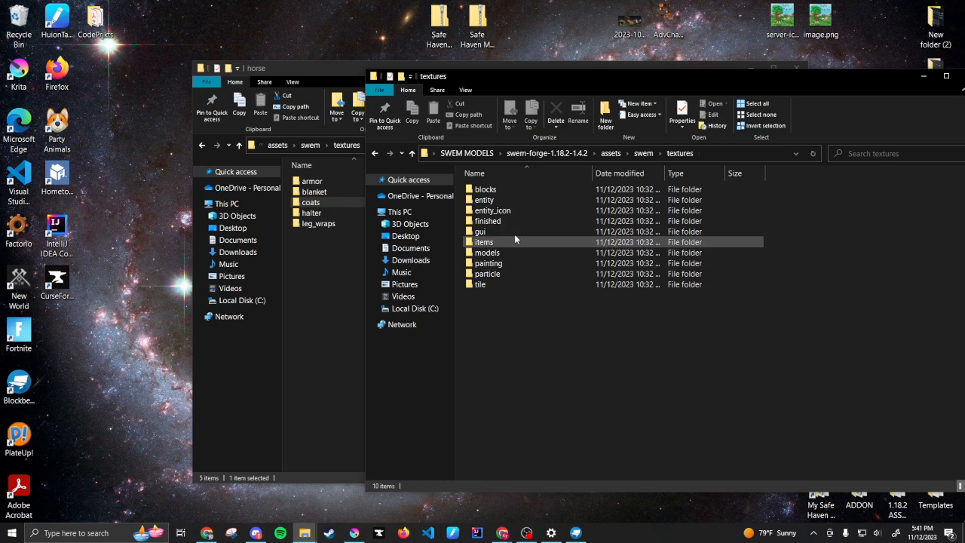
double_click(517, 198)
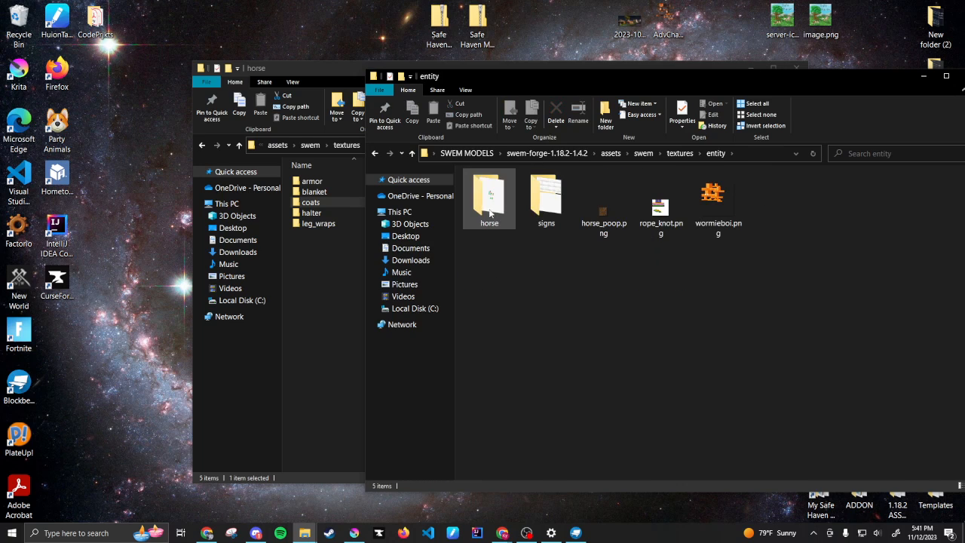
double_click(489, 211)
double_click(495, 231)
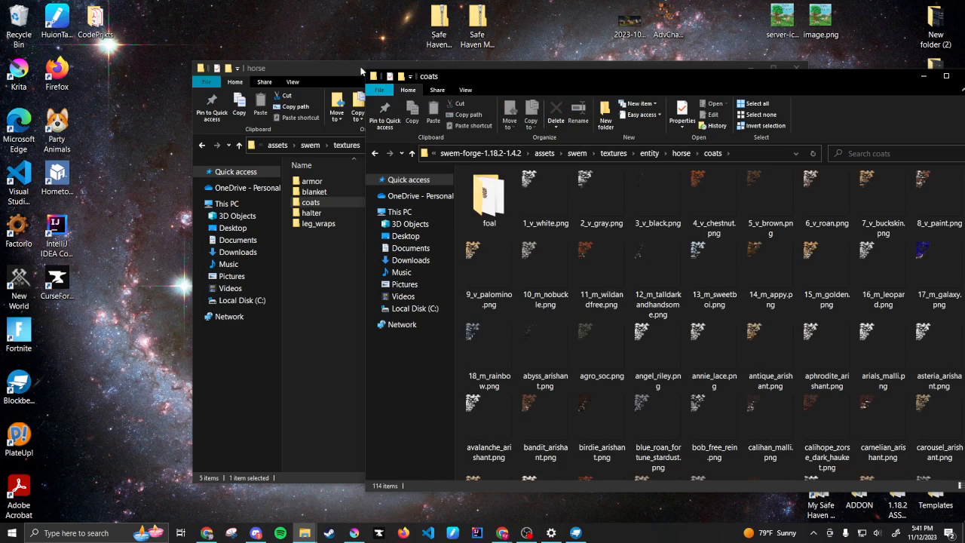
Step: Arrange the two folder windows side by side and open the template pack's new coats folder
drag(332, 68, 268, 46)
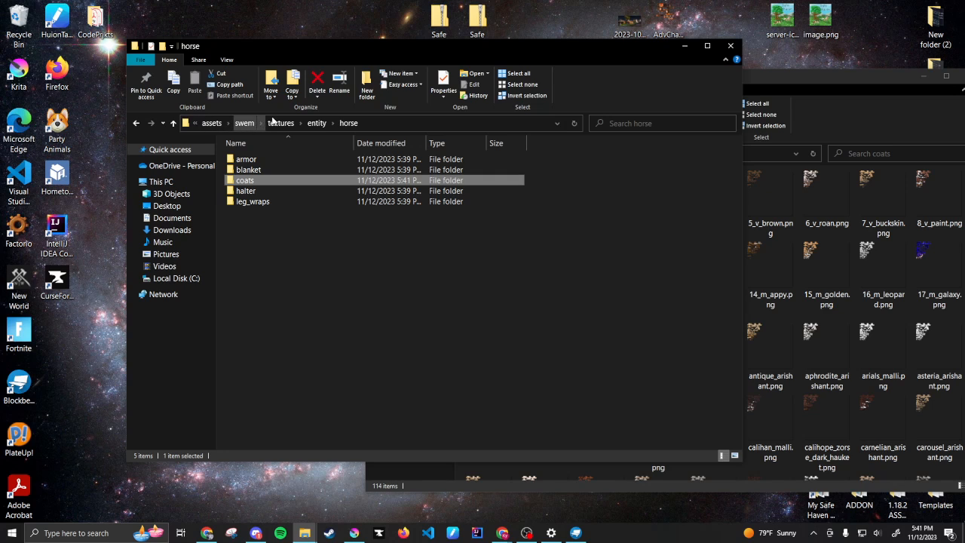
drag(777, 79, 808, 65)
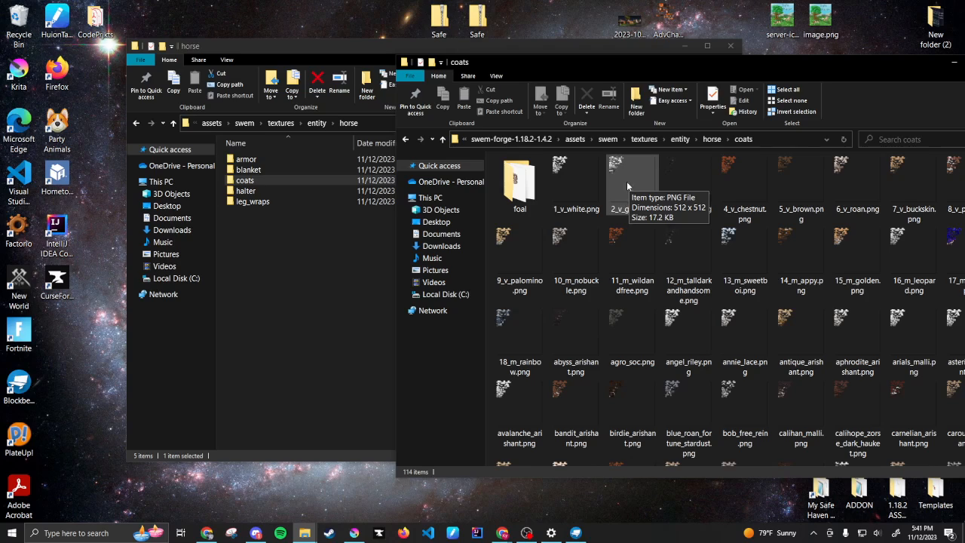
double_click(272, 180)
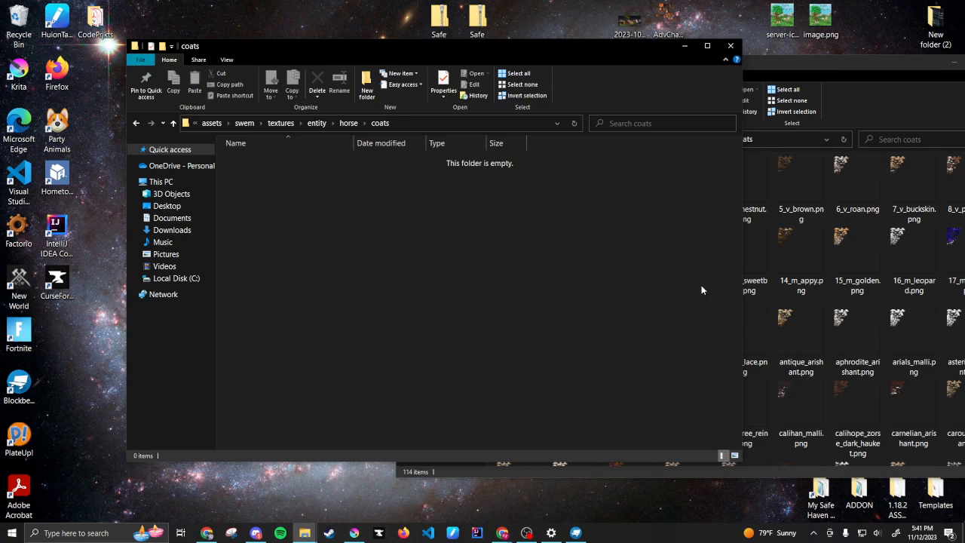
Step: Look through the mod's original coat texture files for their naming, and close that coats window
click(854, 63)
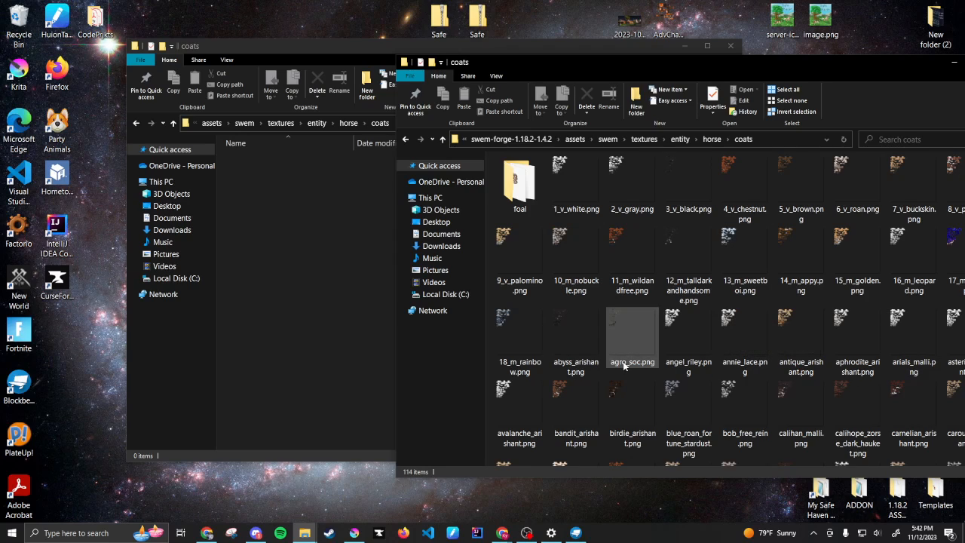
scroll(623, 366, down, 5)
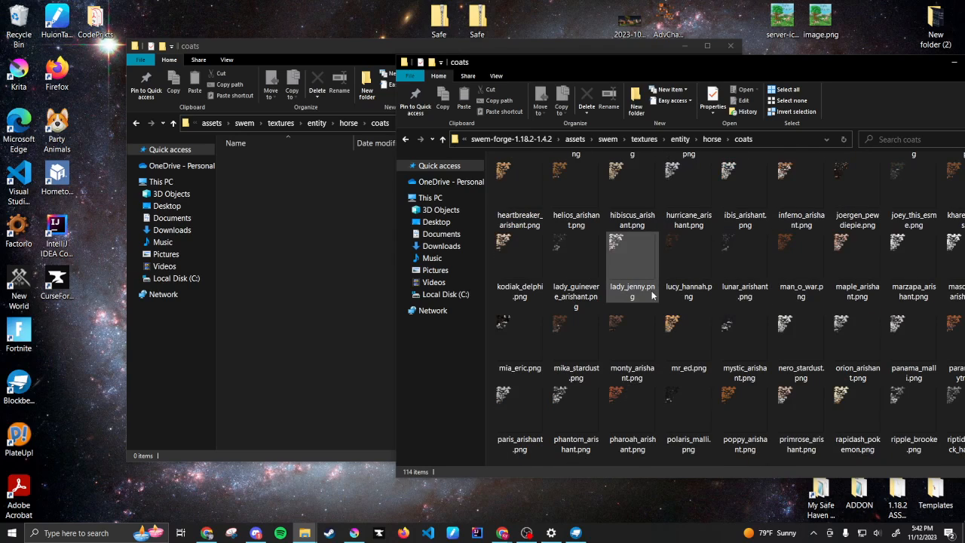
scroll(746, 347, down, 3)
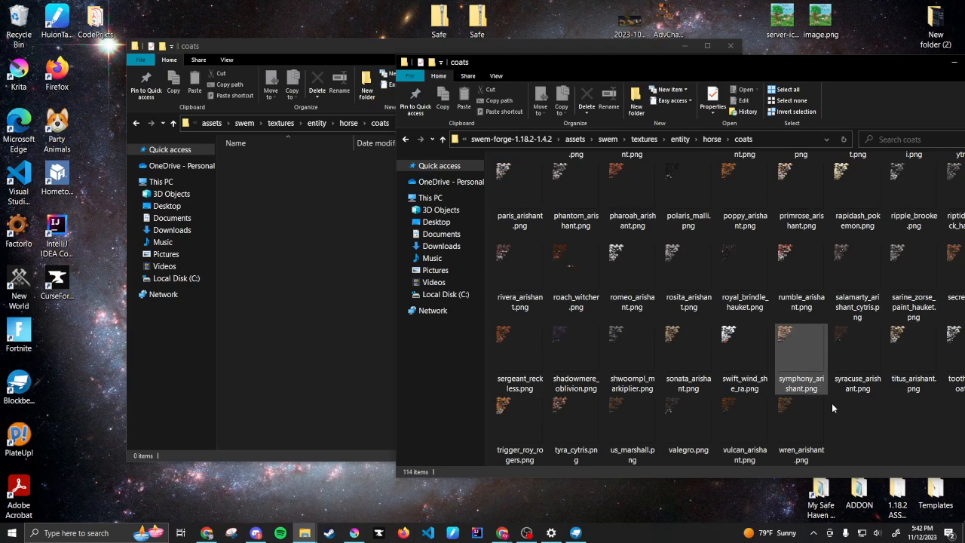
scroll(837, 441, up, 10)
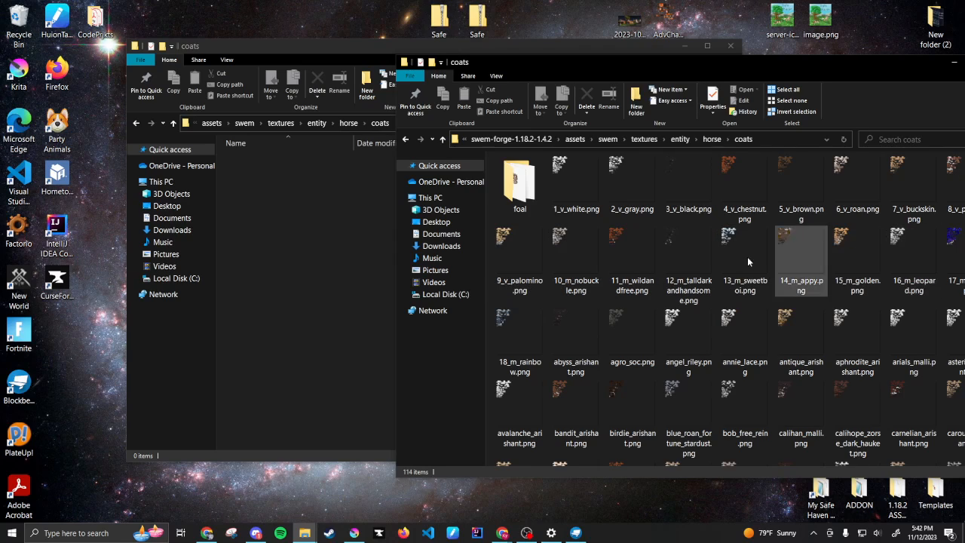
scroll(664, 352, down, 3)
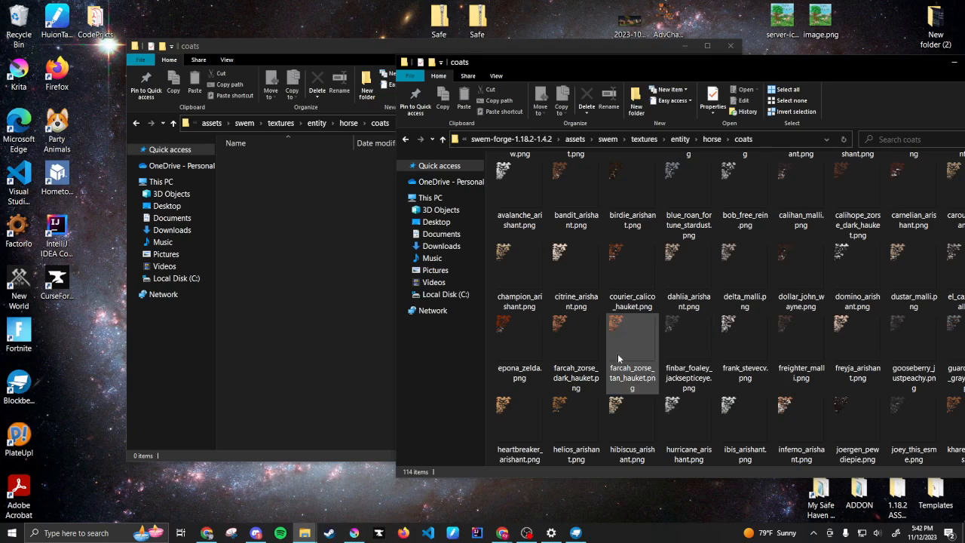
scroll(787, 319, up, 3)
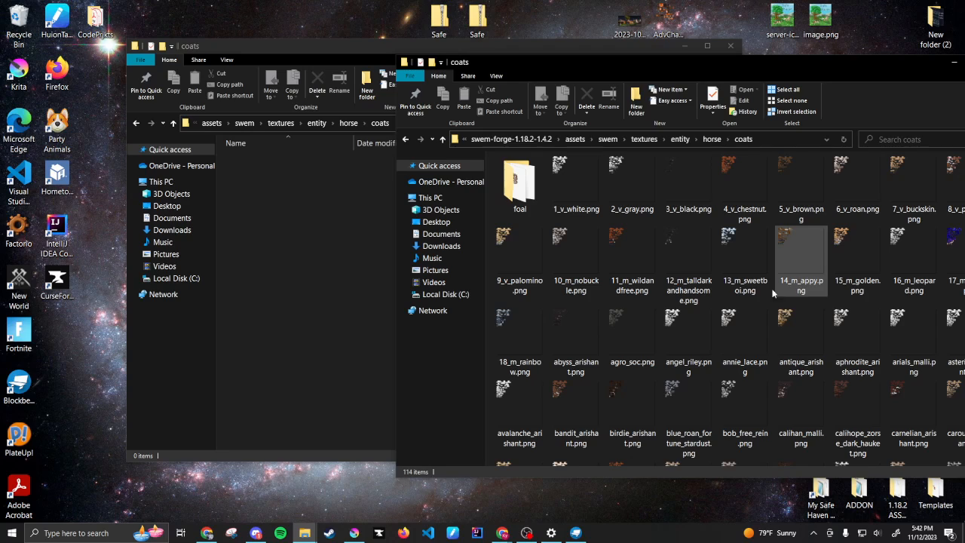
drag(722, 62, 540, 59)
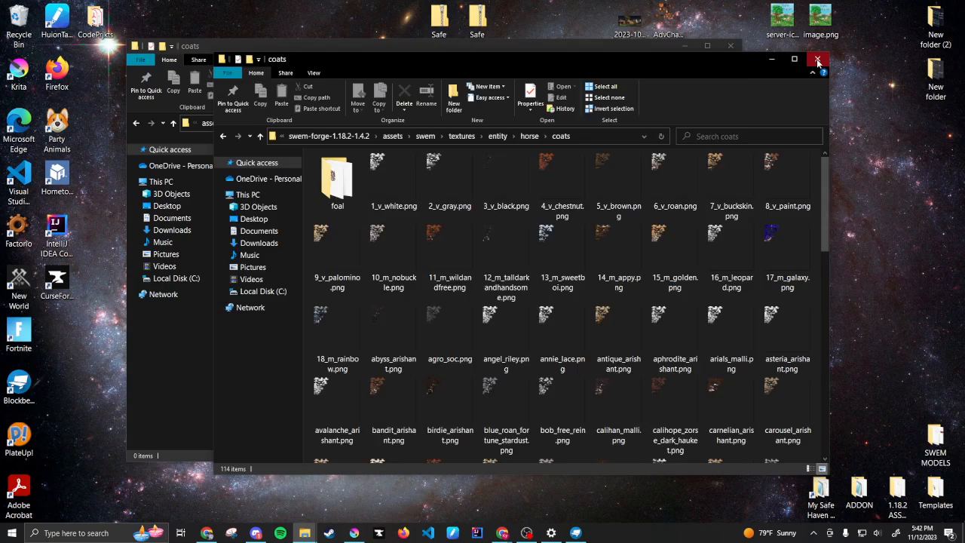
click(816, 59)
Step: Return to the template pack's horse folder and open armor/pasture_blanket
click(342, 127)
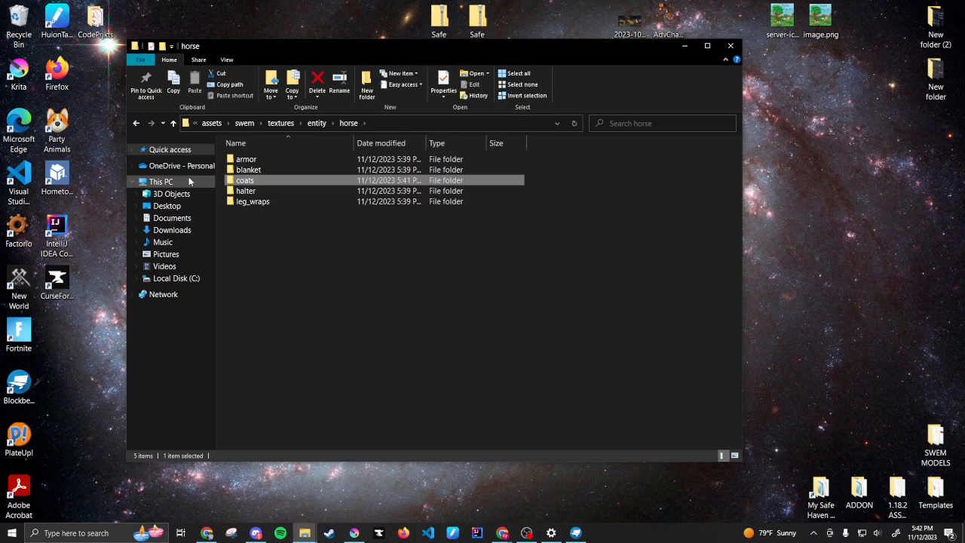
double_click(276, 160)
double_click(277, 159)
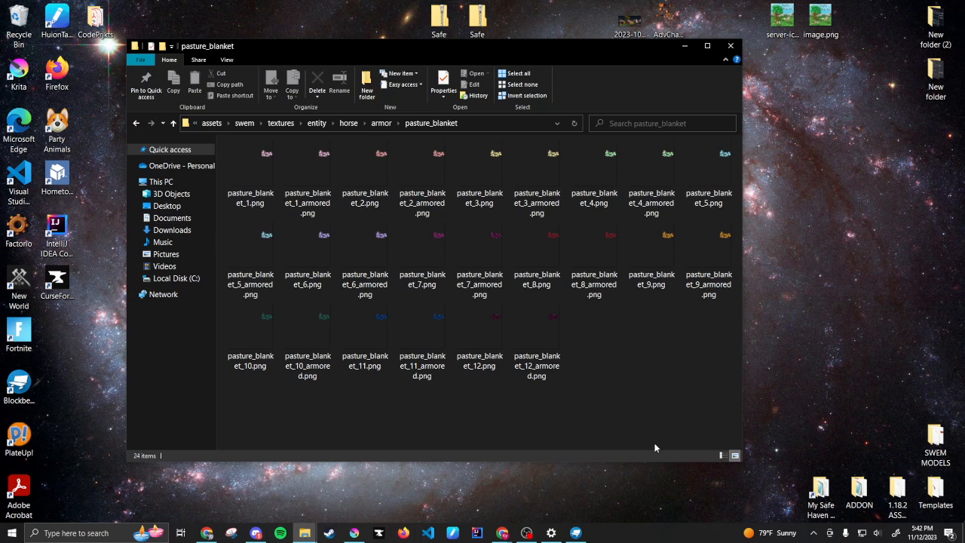
Step: Switch to Blockbench and import pasture_blanket_3.png from the template pack's assets/swem/textures/entity/horse/armor/pasture_blanket folder
click(575, 533)
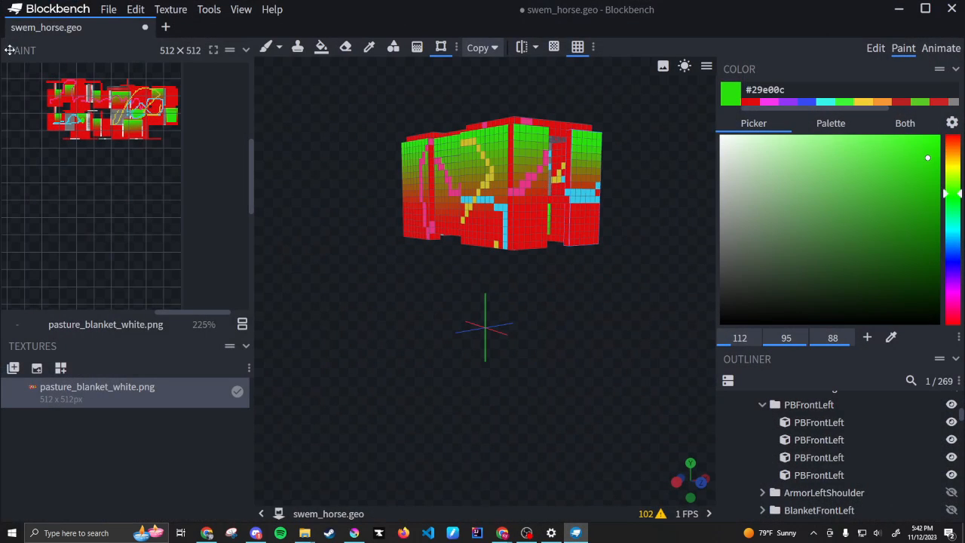
click(13, 368)
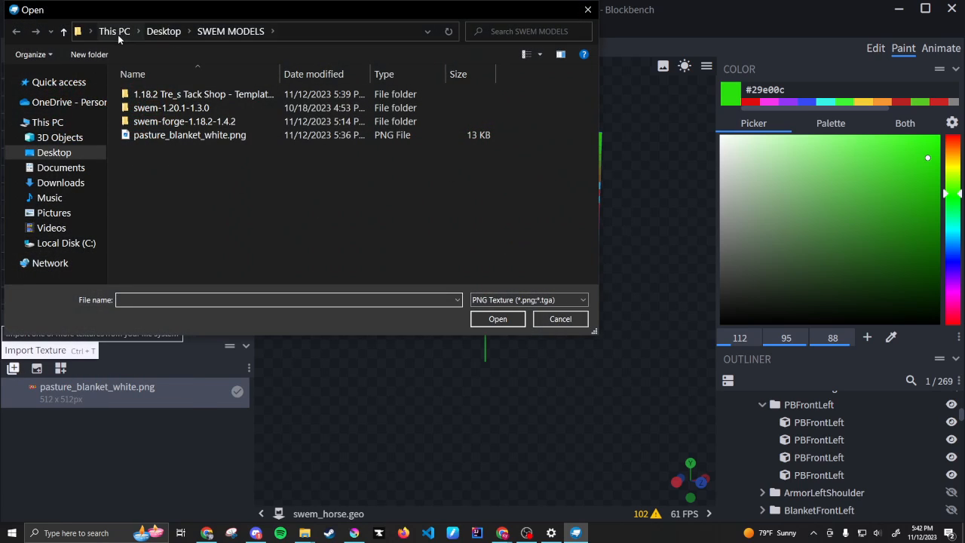
click(186, 95)
double_click(186, 96)
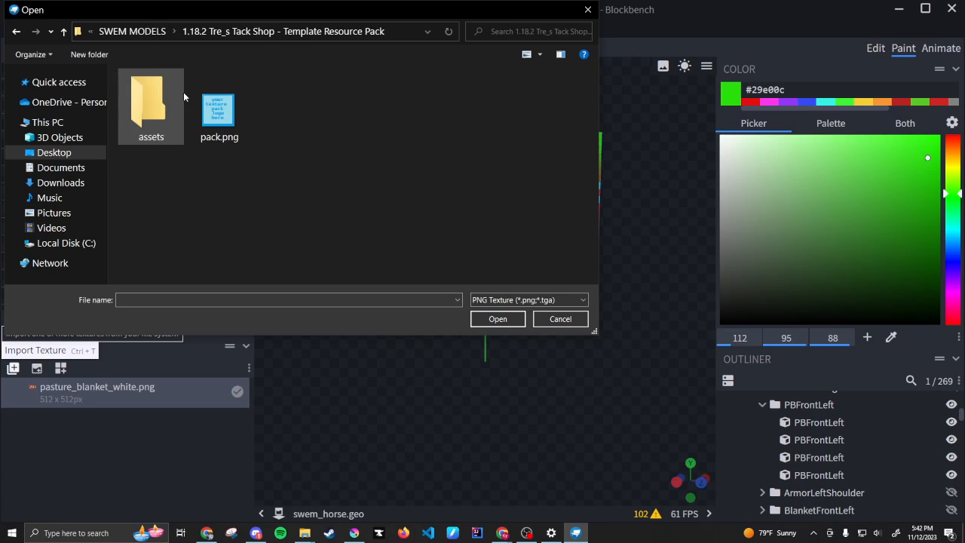
double_click(157, 109)
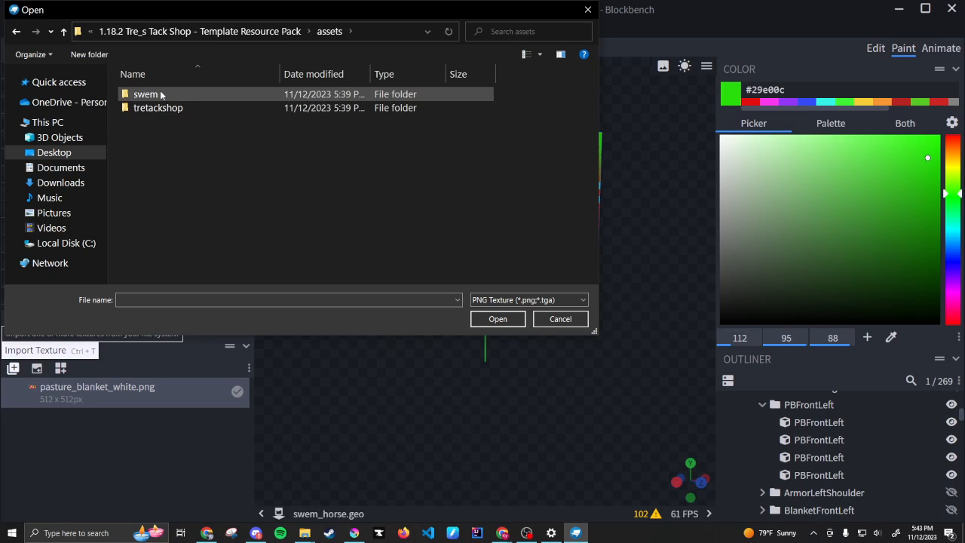
double_click(145, 94)
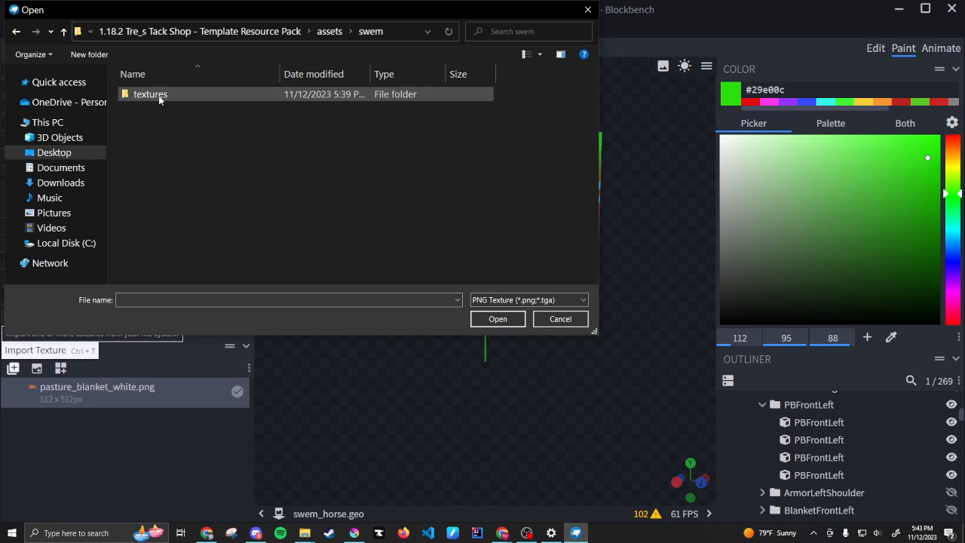
double_click(146, 94)
double_click(159, 96)
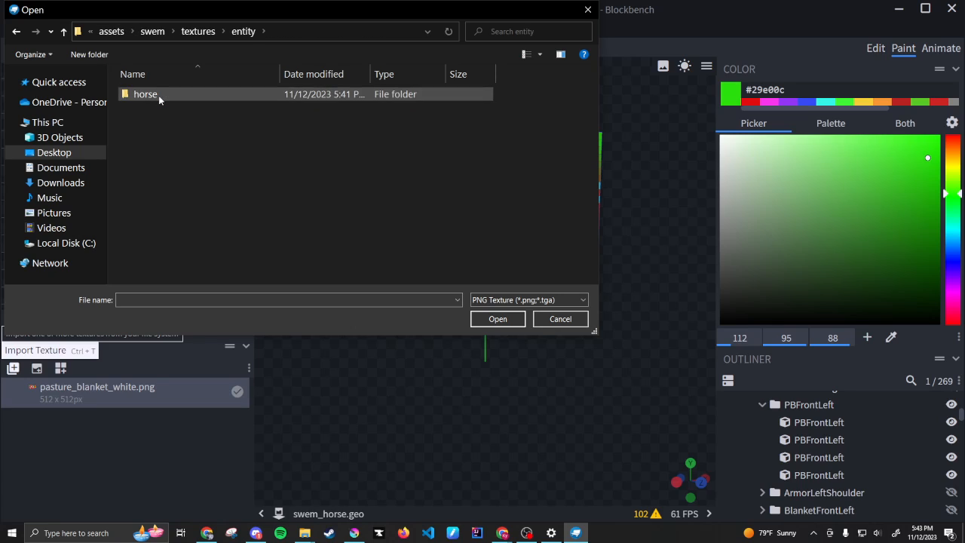
double_click(159, 97)
double_click(159, 96)
double_click(159, 96)
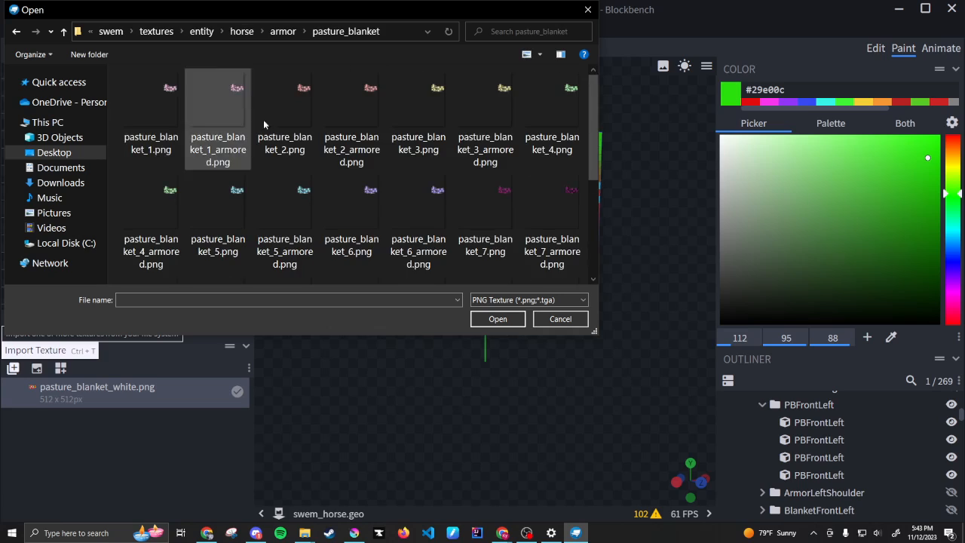
click(423, 116)
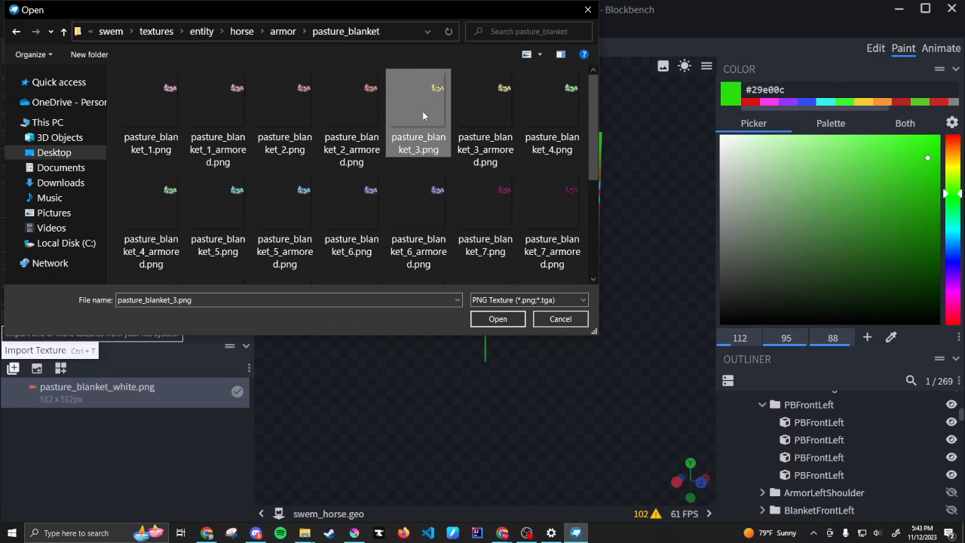
click(494, 318)
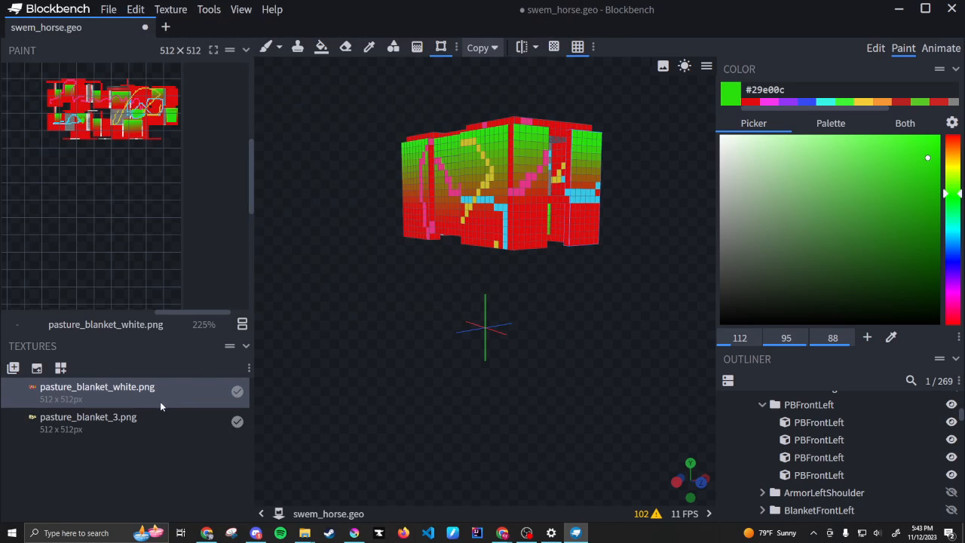
Step: Display the pasture_blanket_3.png texture on the model and inspect the blanket from its side and end
click(106, 420)
drag(404, 370, 279, 368)
drag(582, 323, 340, 319)
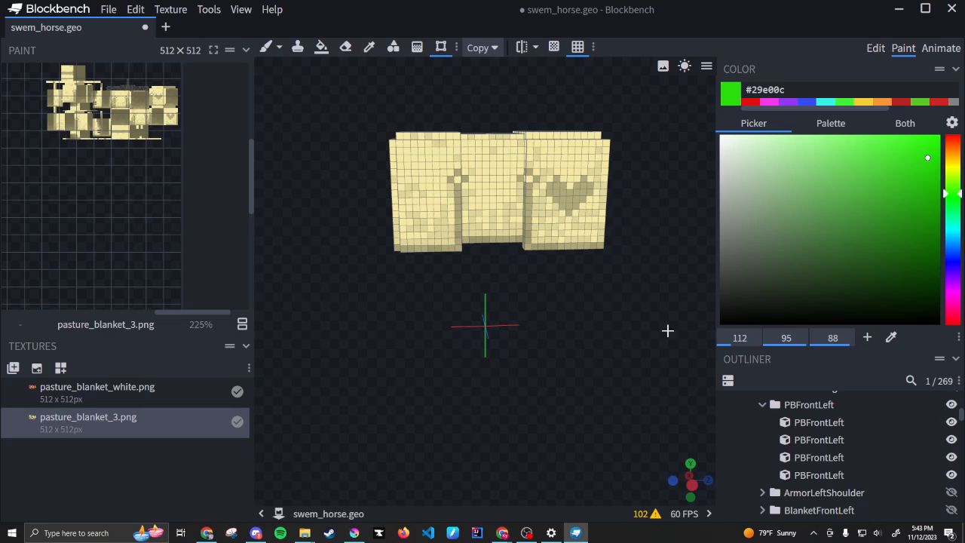
drag(380, 284, 471, 286)
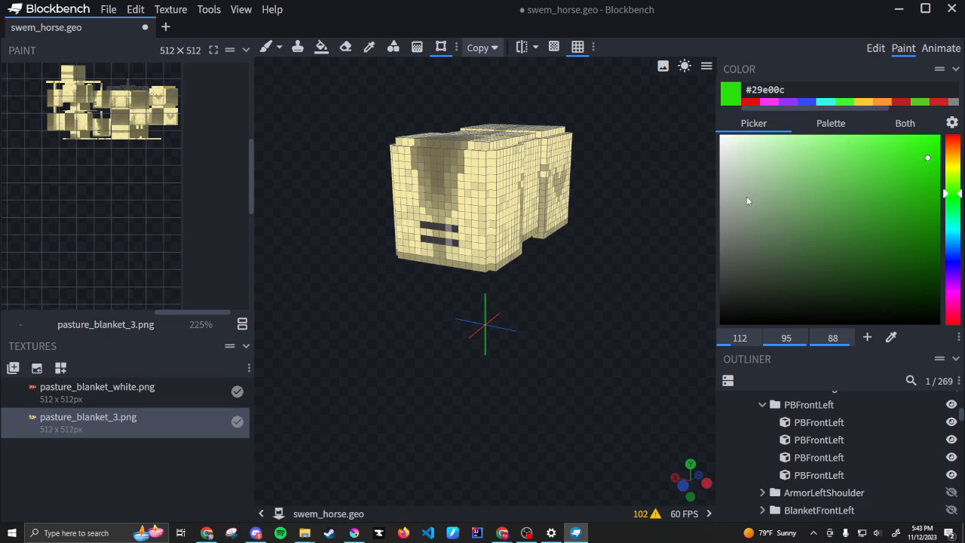
Step: Set the paint colour to #f3f3f3 and fill the pasture blanket's visible side and end faces with the Paint Bucket
drag(748, 201, 706, 142)
drag(590, 326, 483, 226)
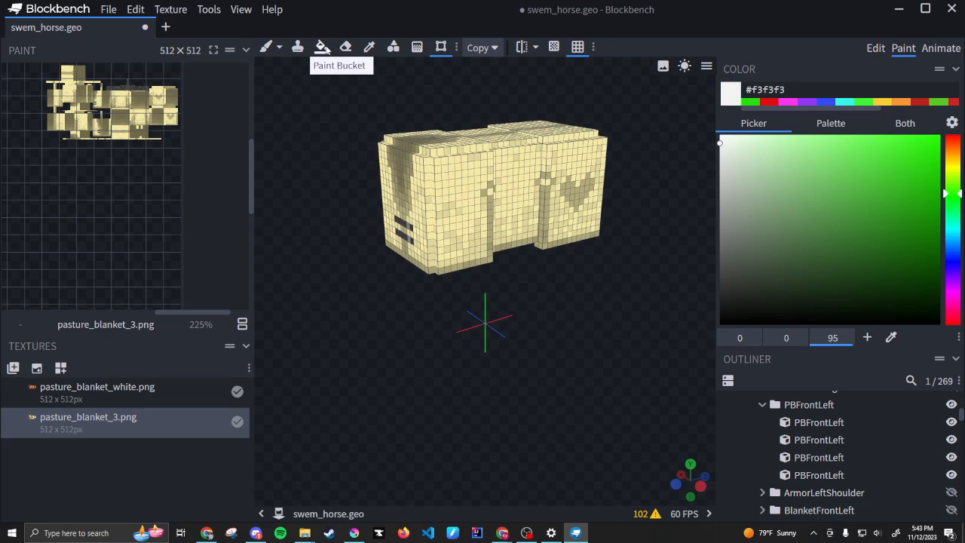
click(321, 47)
click(463, 215)
click(550, 197)
click(394, 197)
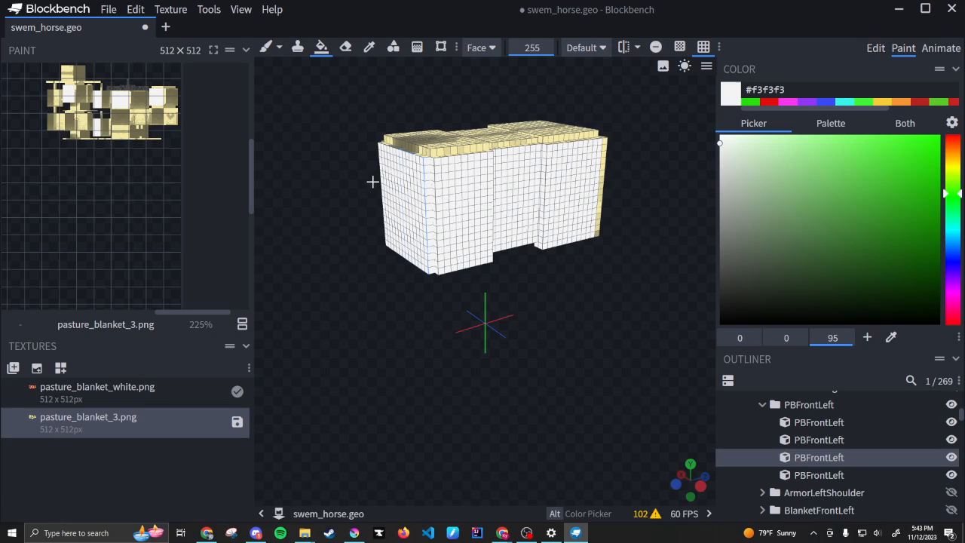
Step: Fill the pasture blanket's remaining yellow top faces and upper edge strips with #f3f3f3
click(445, 147)
click(543, 135)
click(437, 136)
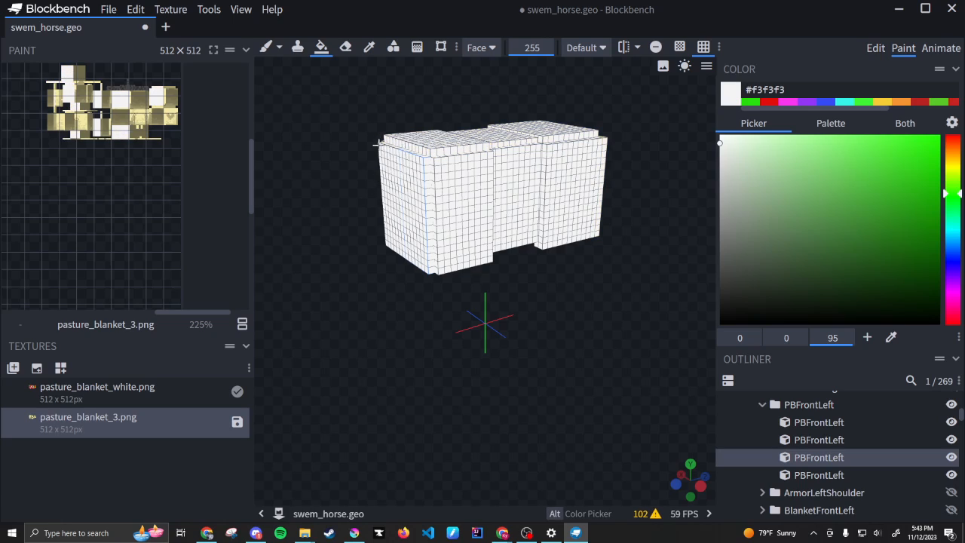
Step: Set the paint colour to #bababa and brush irregular shading pixels along the lower edge of the white blanket side
drag(570, 300, 520, 301)
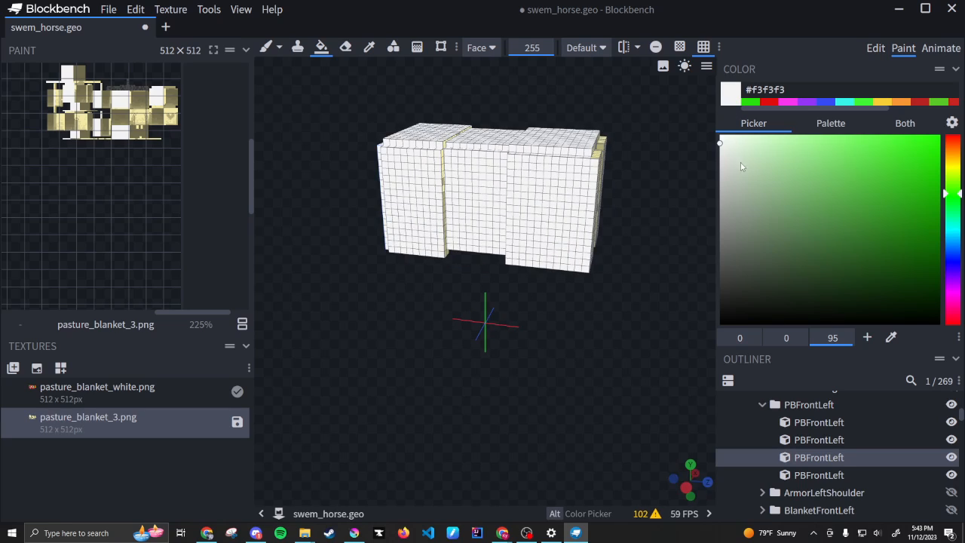
drag(726, 146, 713, 186)
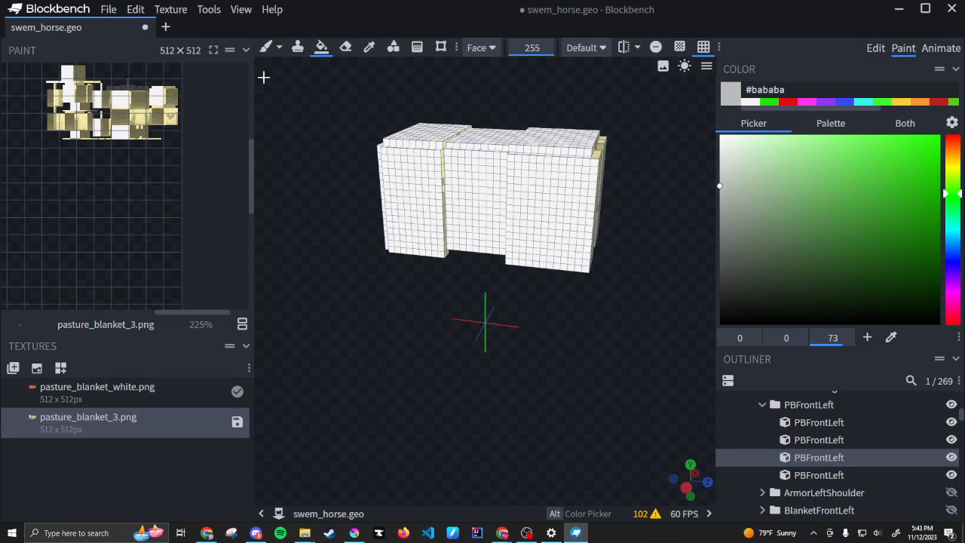
click(265, 47)
drag(390, 250, 401, 248)
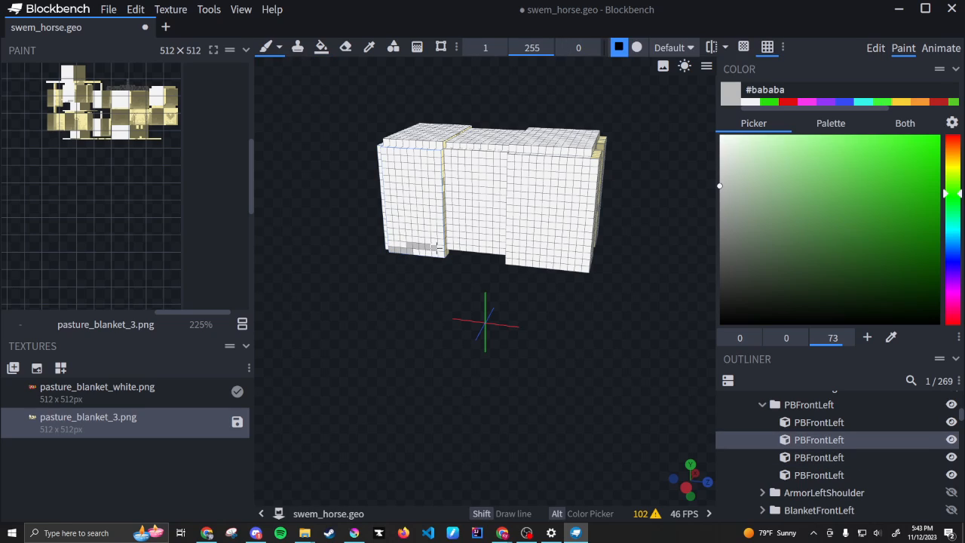
drag(464, 233, 540, 263)
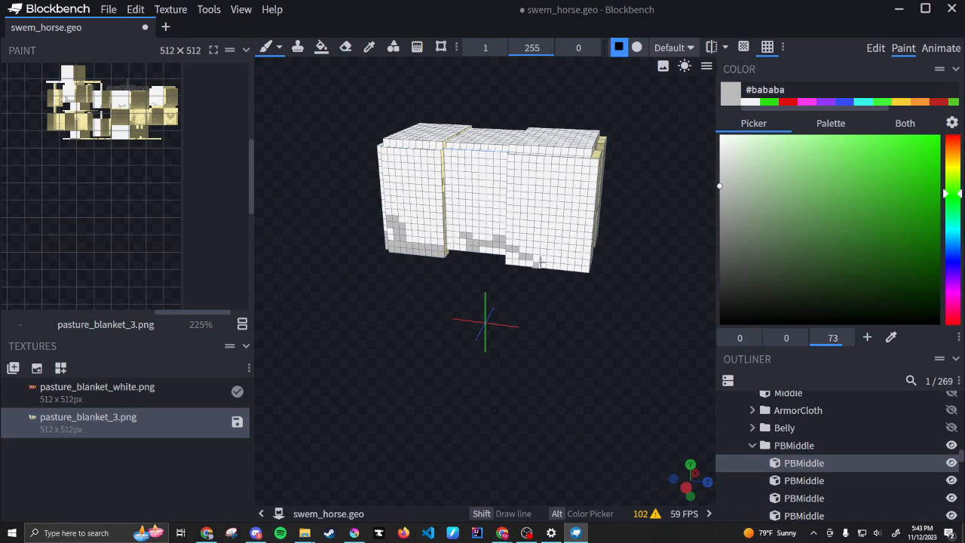
Step: Apply #bababa gradients with the Gradient tool upward from the lower edges of the white side's sections and both rear end panels
click(416, 47)
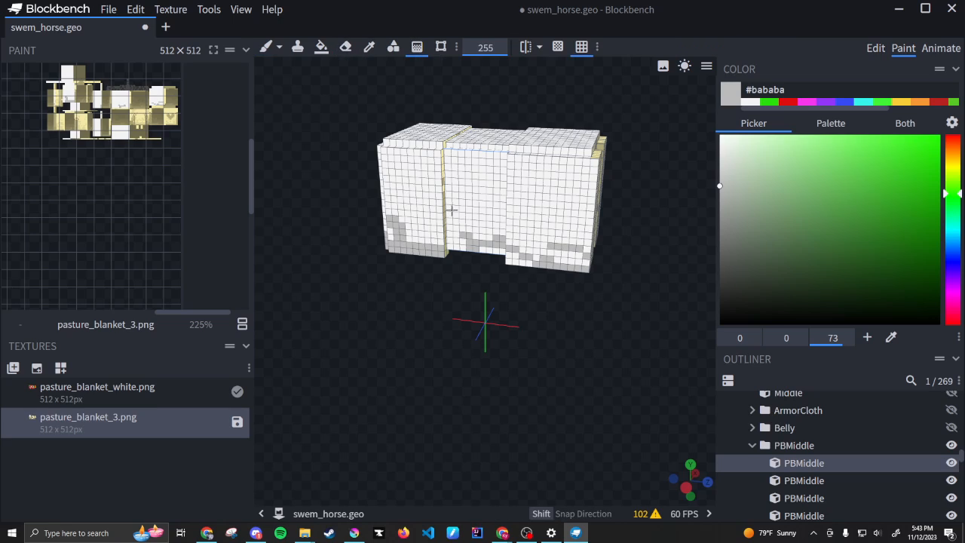
drag(473, 251, 481, 216)
drag(555, 262, 563, 216)
drag(416, 248, 419, 215)
drag(599, 325, 493, 319)
drag(442, 264, 446, 227)
drag(526, 273, 533, 222)
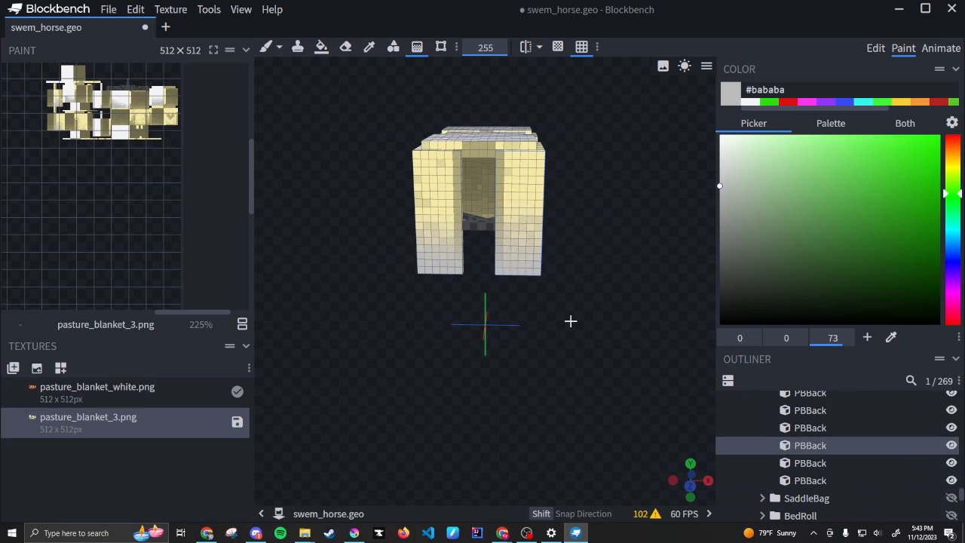
Step: Set the paint colour to #36f6ea and draw upward gradients on all three sections of the yellow blanket side
drag(570, 321, 459, 320)
click(862, 104)
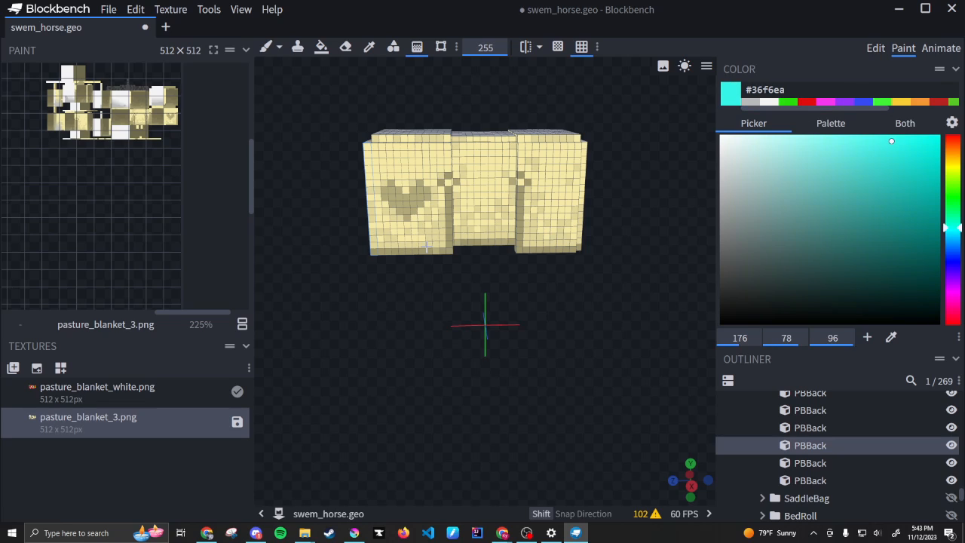
drag(435, 245, 437, 199)
drag(492, 259, 488, 185)
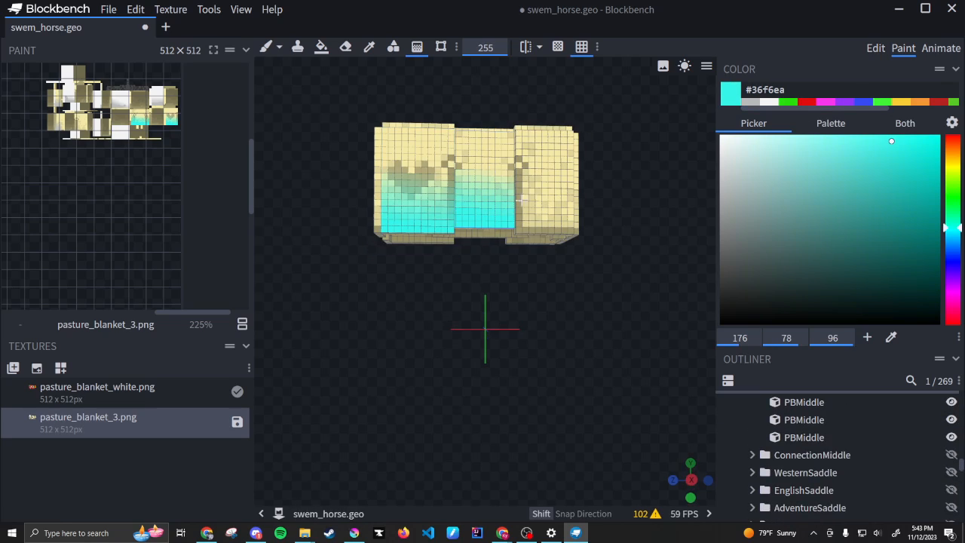
drag(552, 228, 553, 185)
Step: Draw upward #36f6ea gradients on the blanket's front end panels and the lower front section of the white side
drag(588, 351, 488, 377)
drag(459, 272, 469, 221)
drag(544, 267, 548, 219)
drag(570, 295, 466, 333)
drag(440, 258, 440, 222)
Step: Draw downward #36f6ea gradients from the upper edge of the white side's middle and rear sections
click(488, 160)
click(508, 175)
drag(508, 178, 508, 192)
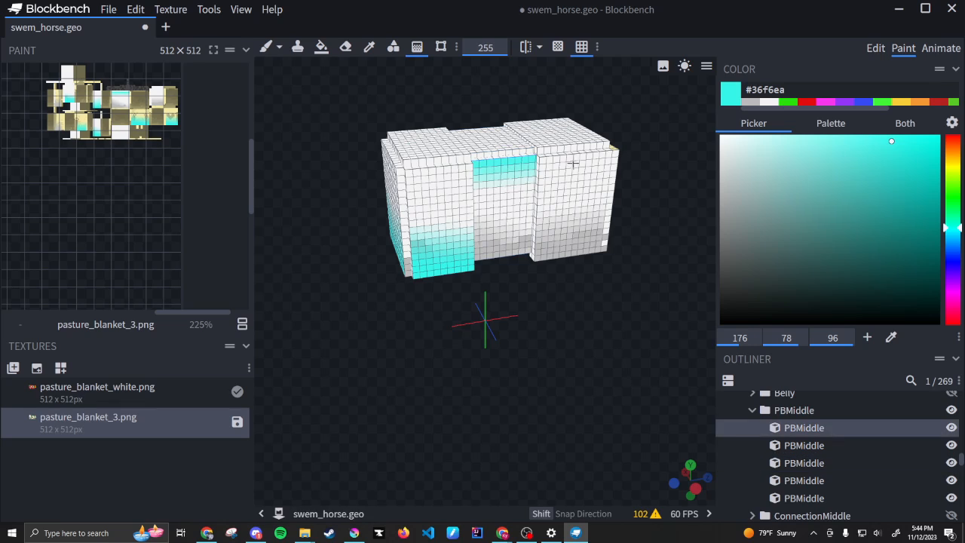
drag(573, 169, 574, 189)
click(464, 259)
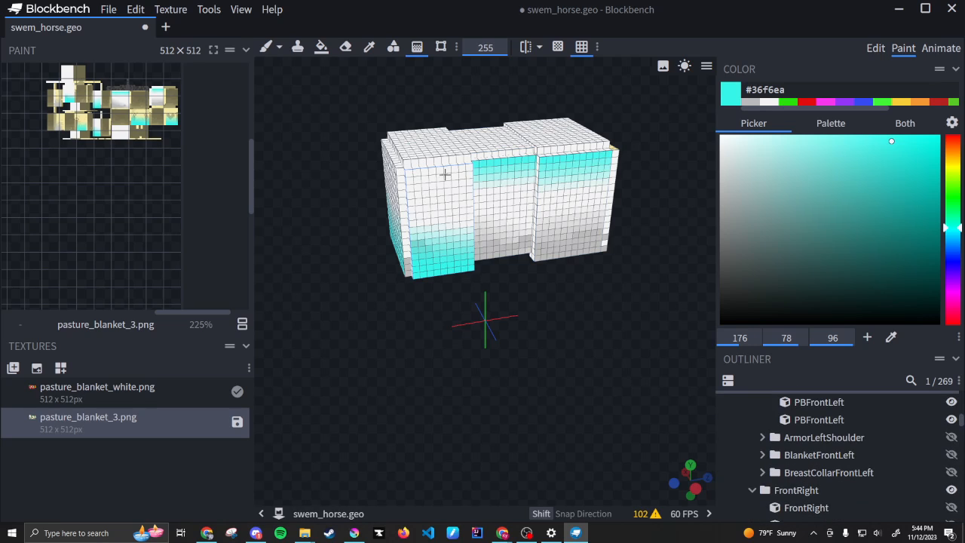
Step: Draw #36f6ea gradients across the front and rear sections of the blanket's top surface
drag(472, 338, 552, 239)
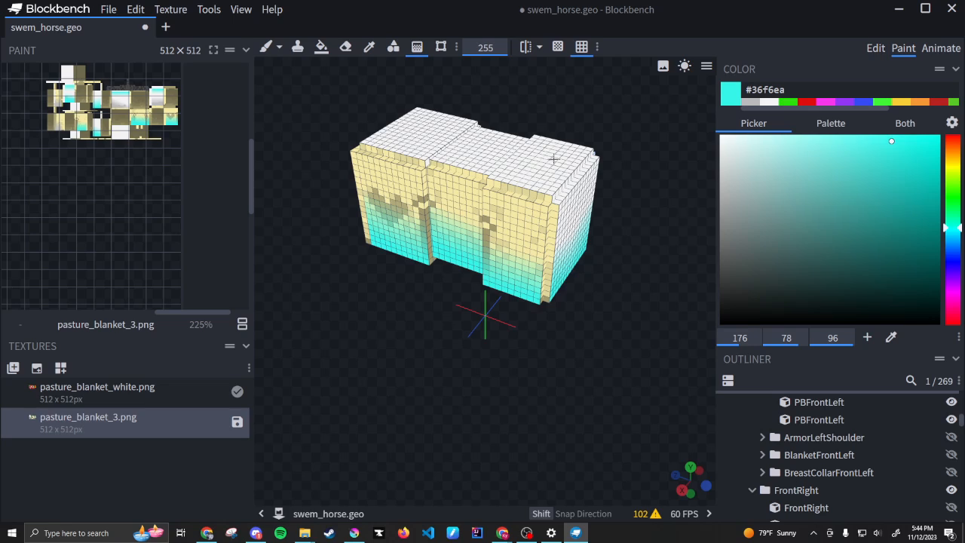
drag(553, 159, 529, 195)
drag(396, 137, 440, 148)
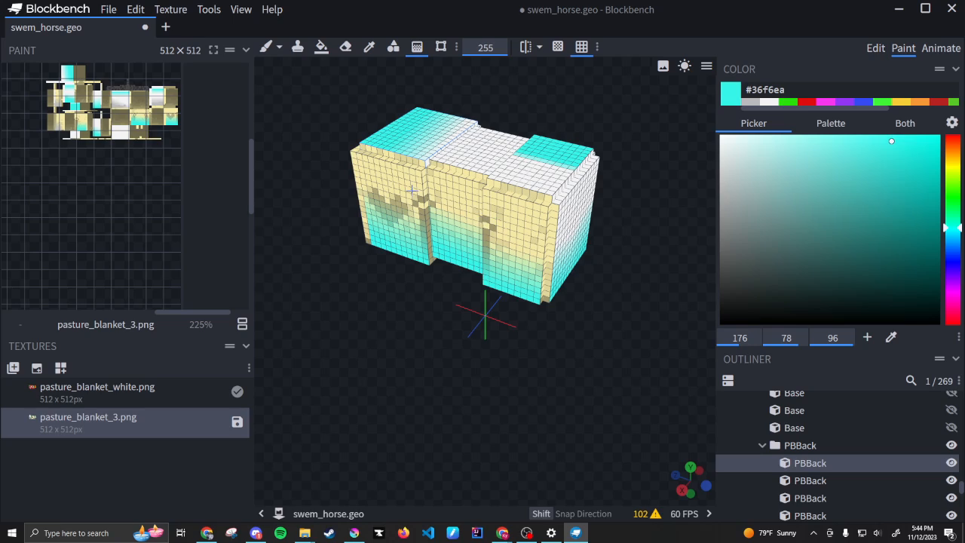
Step: Save the pasture_blanket_3.png texture, open it externally in Krita, and close the pasture_blanket_white.png document there
click(237, 423)
right_click(110, 419)
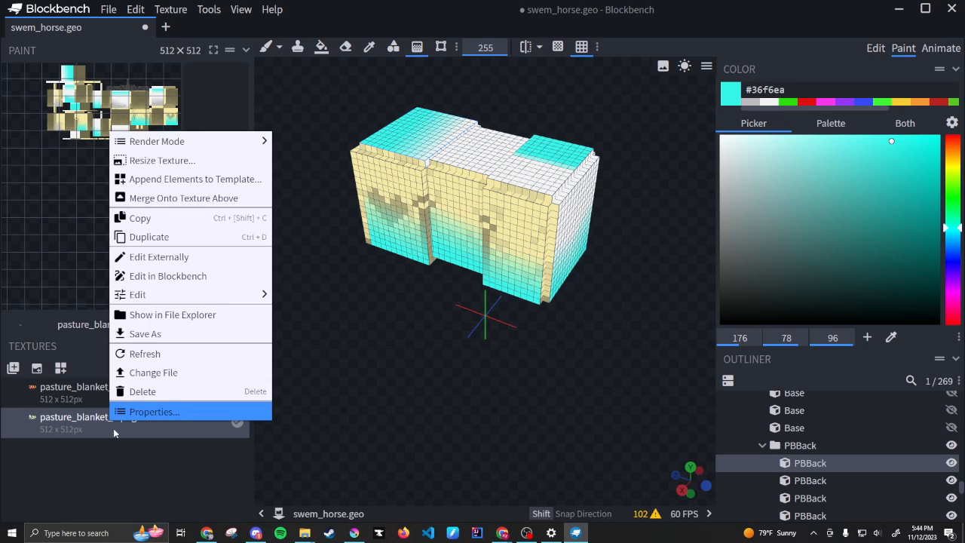
click(176, 256)
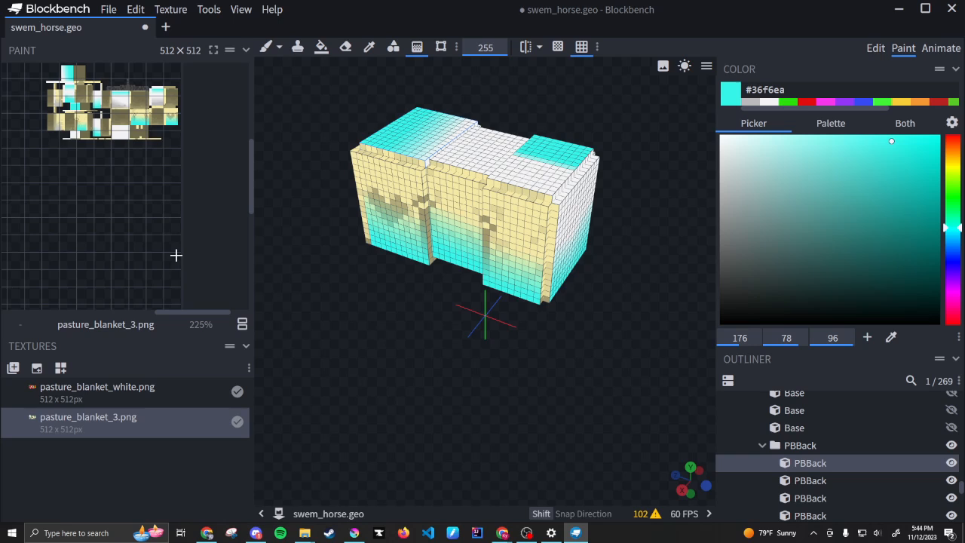
click(356, 534)
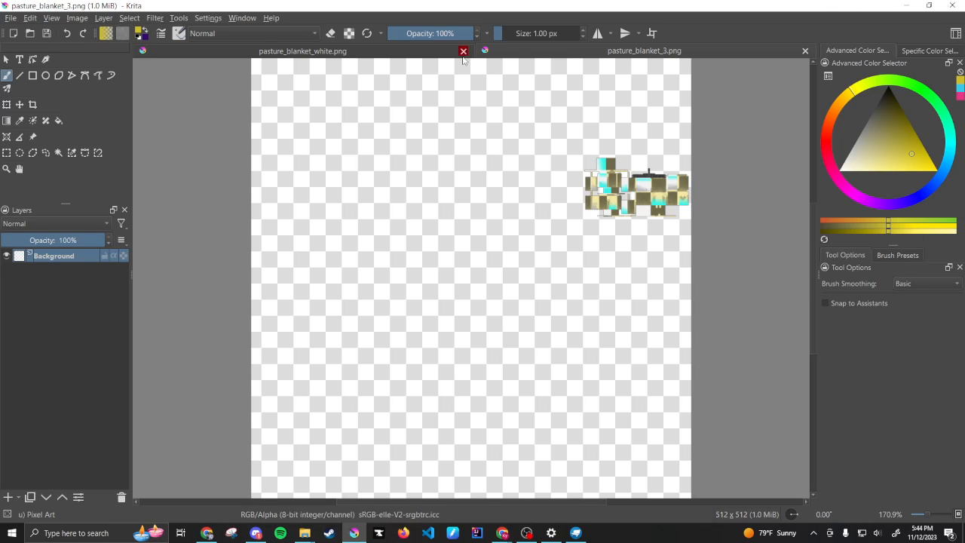
click(327, 52)
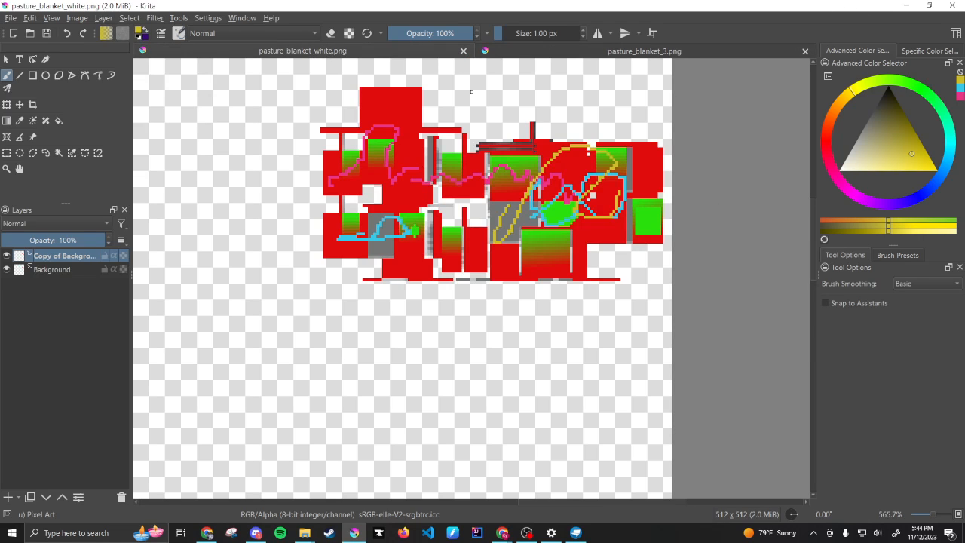
click(463, 52)
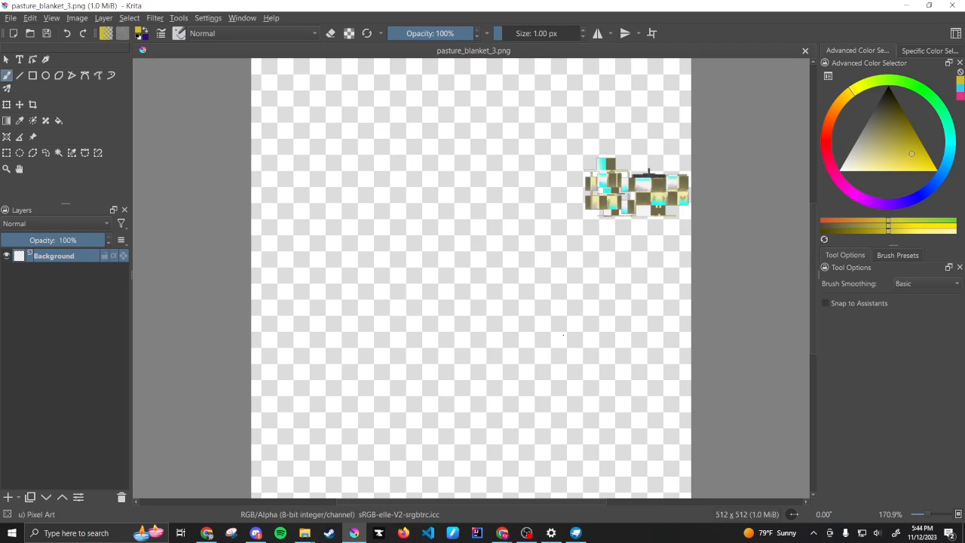
Step: Duplicate the Background layer of pasture_blanket_3.png and set the copy's blending mode to Multiply
scroll(669, 168, up, 6)
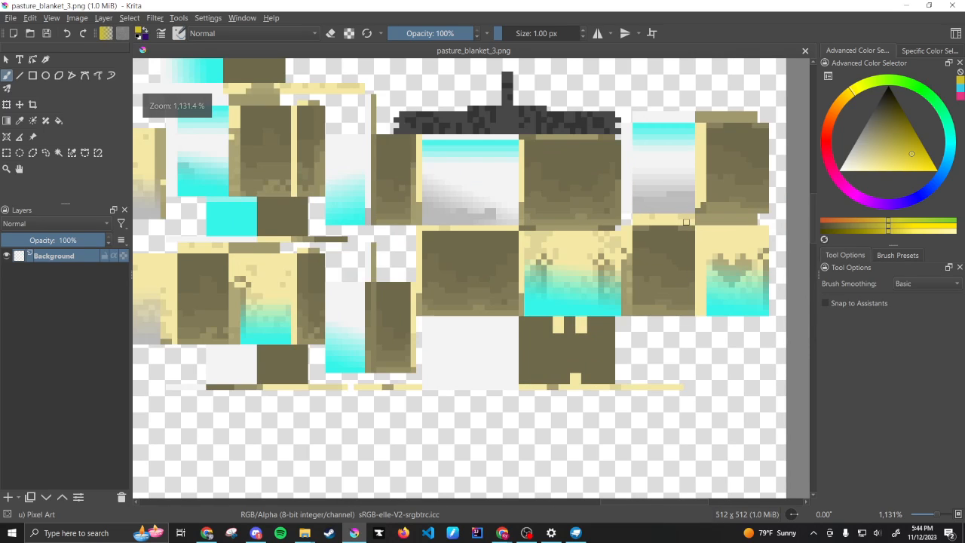
scroll(715, 250, down, 2)
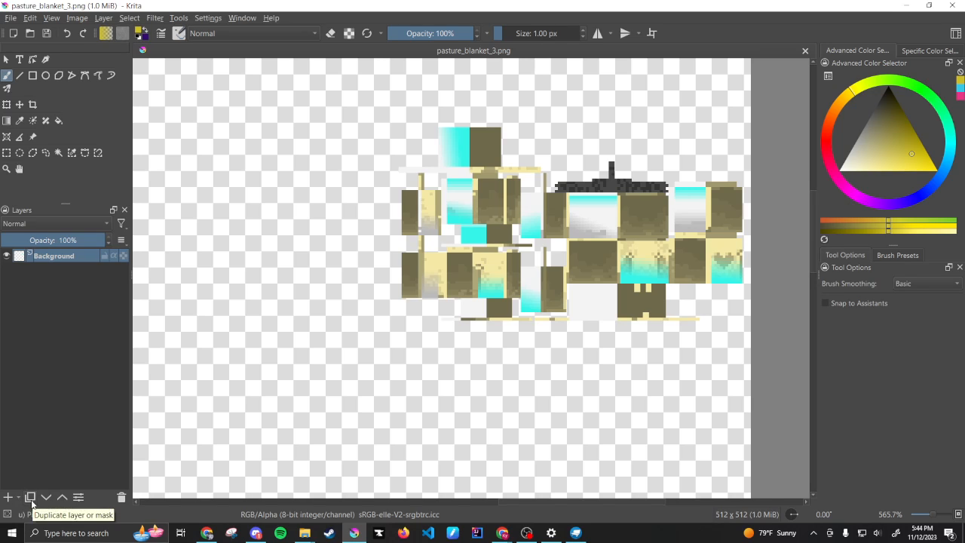
click(31, 501)
click(63, 223)
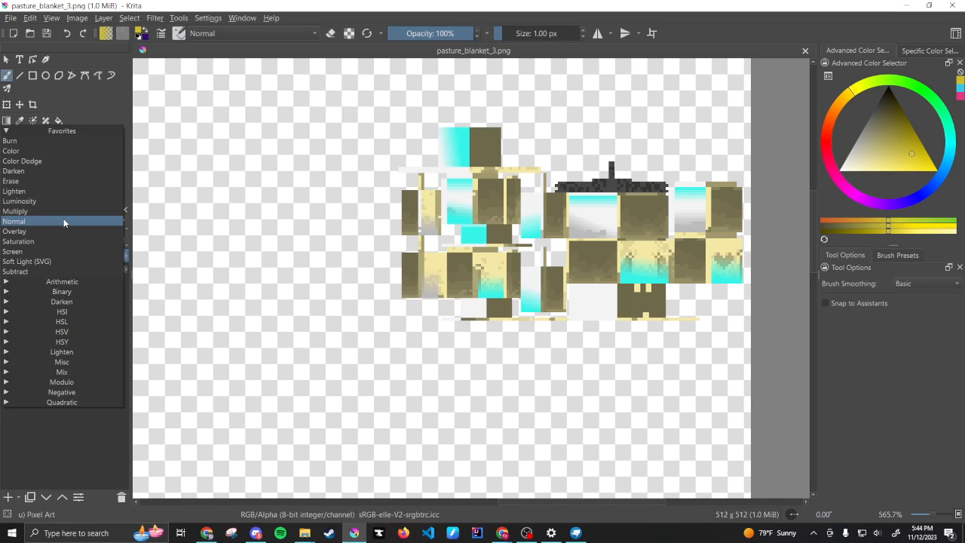
click(50, 212)
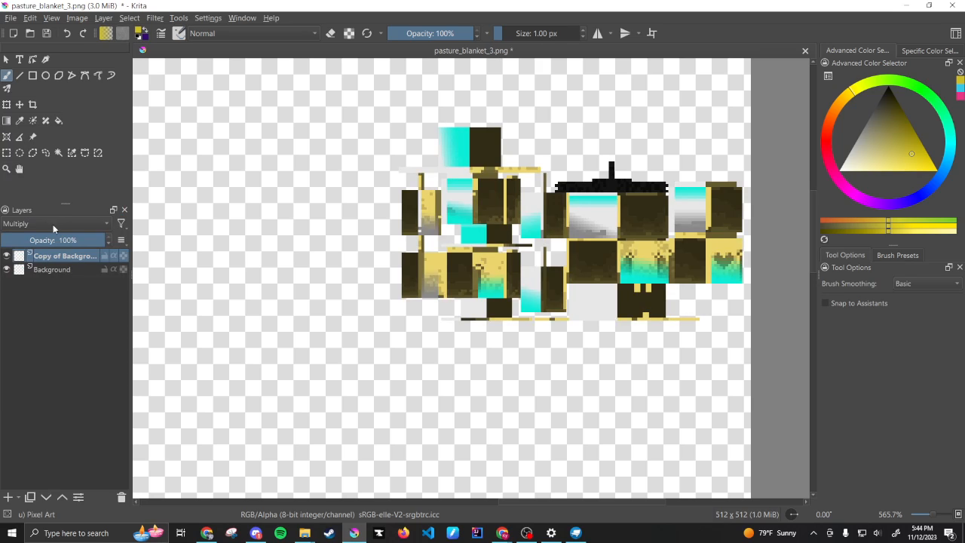
Step: Lock the Background layer's alpha, choose a light blue colour, and fill the upper white-and-grey blanket patch on that layer
click(65, 272)
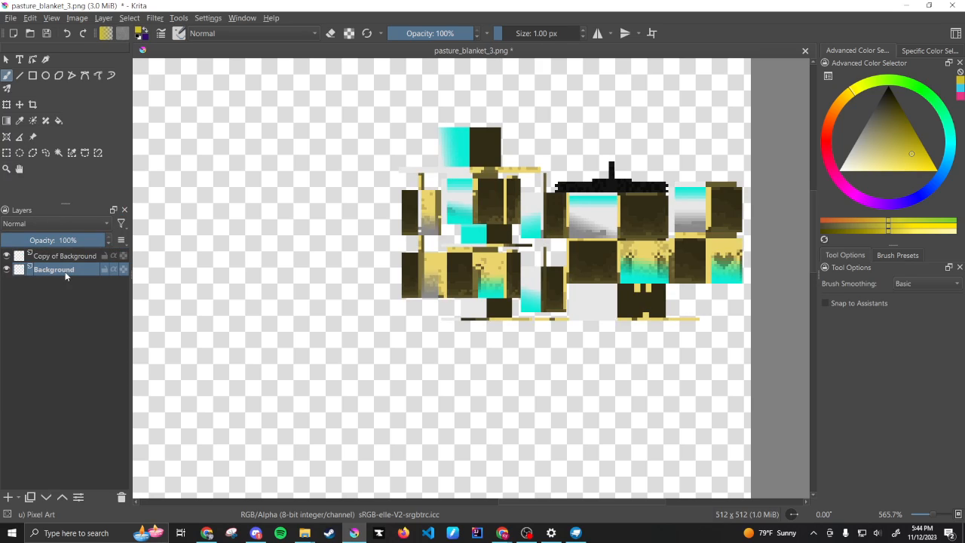
click(124, 269)
drag(951, 140, 951, 160)
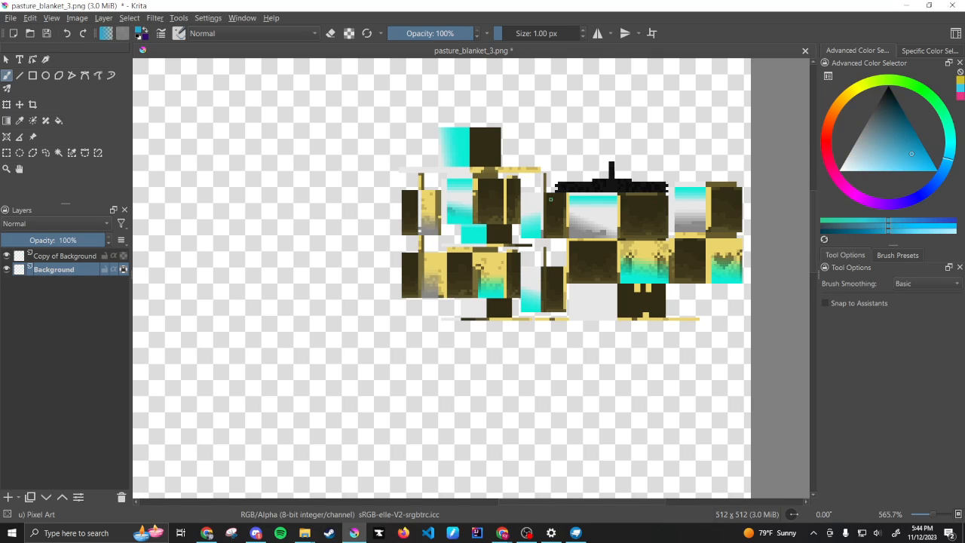
click(58, 121)
click(595, 213)
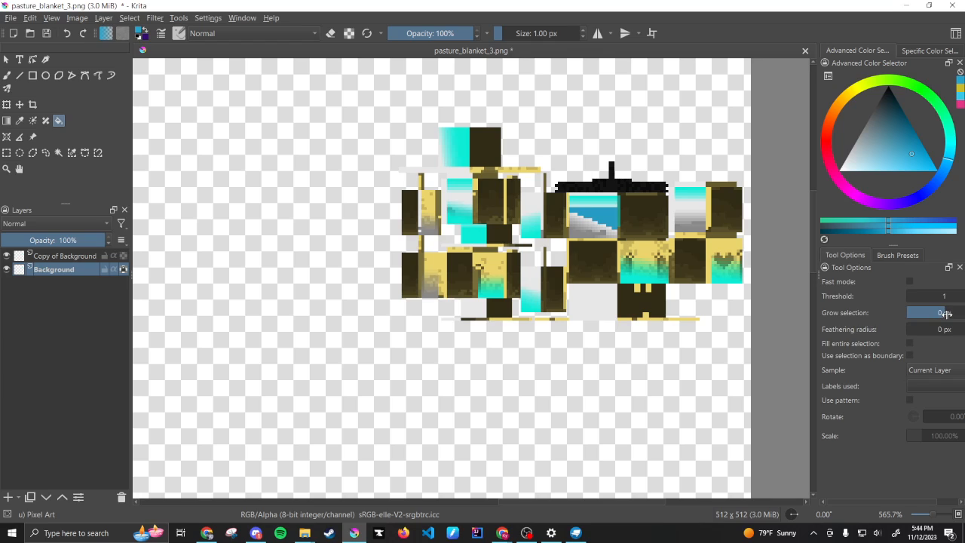
Step: Set the Fill tool's grow selection to 15 px and fill more Background layer patches with light blue
drag(945, 314, 952, 314)
click(622, 234)
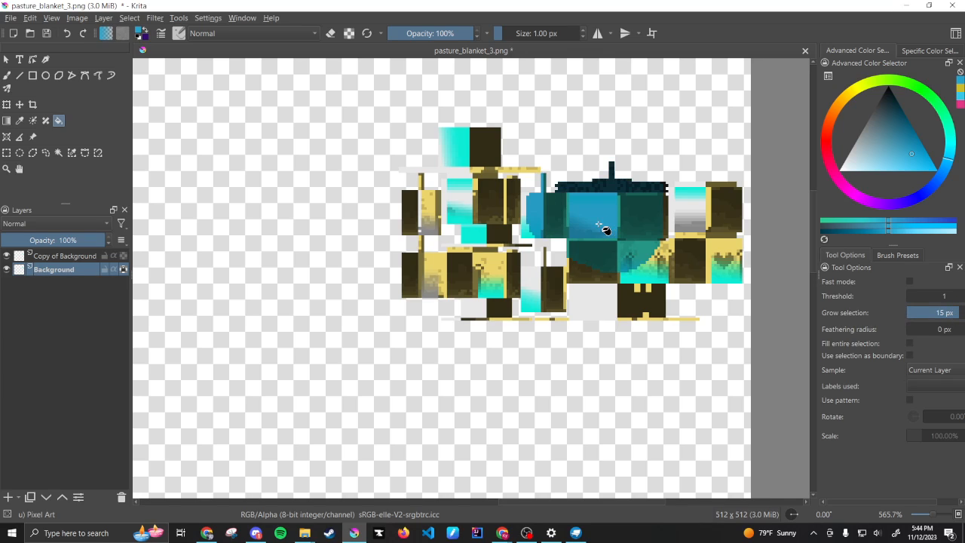
click(605, 273)
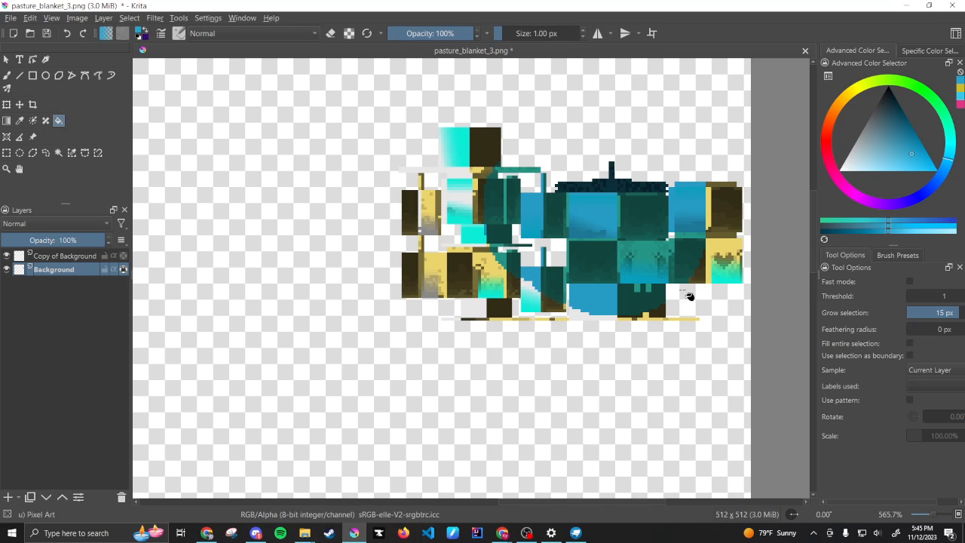
Step: Save the layered pasture_blanket_3.png as a PNG, then close Krita and inspect the updated blanket in Blockbench
click(76, 256)
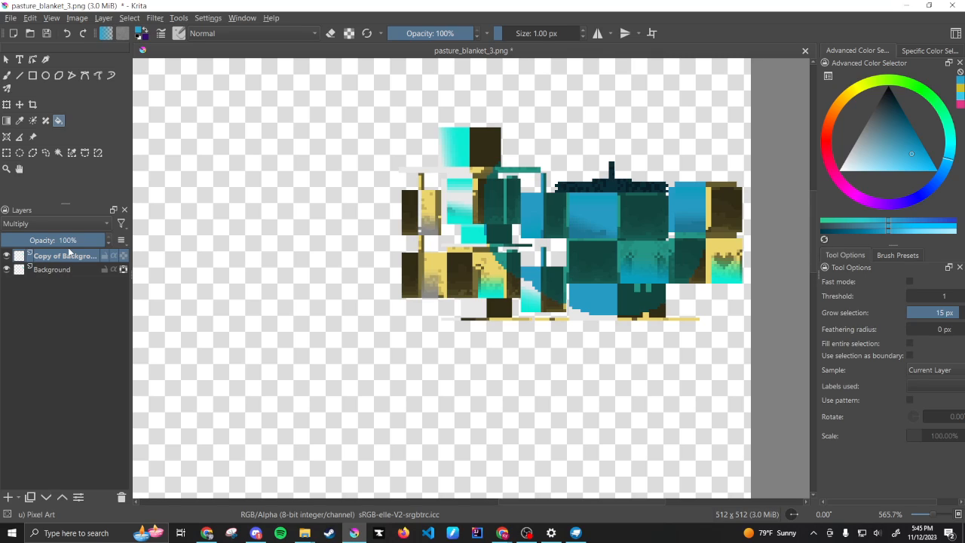
click(46, 33)
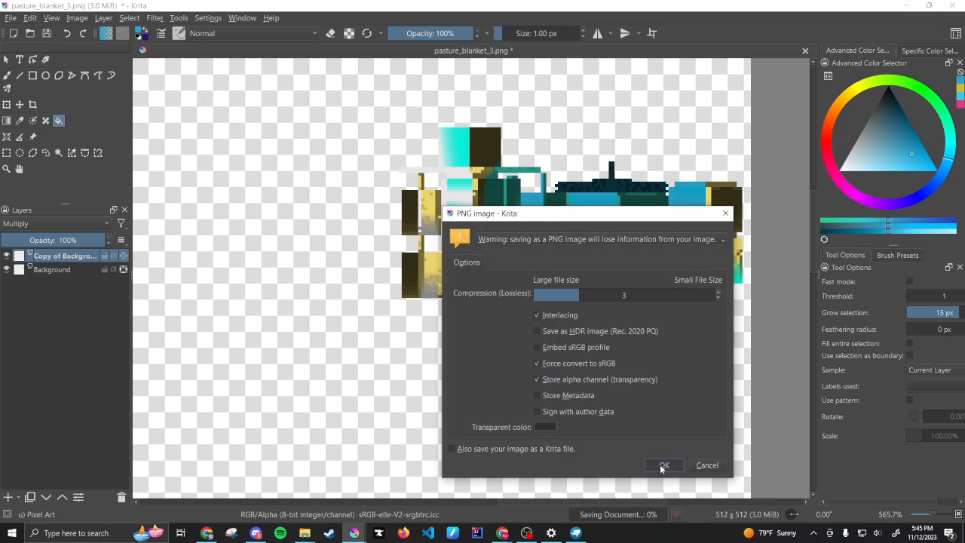
click(665, 464)
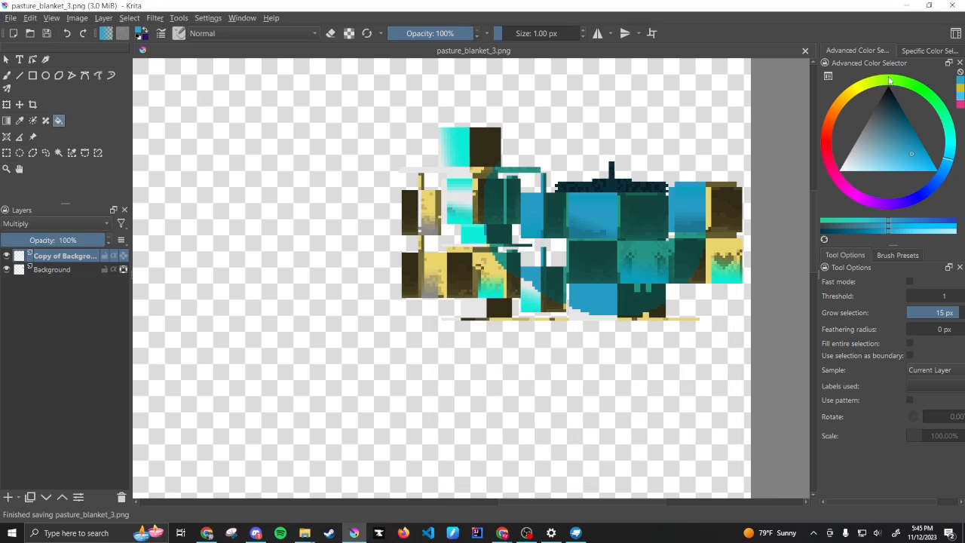
click(953, 6)
drag(490, 329, 661, 345)
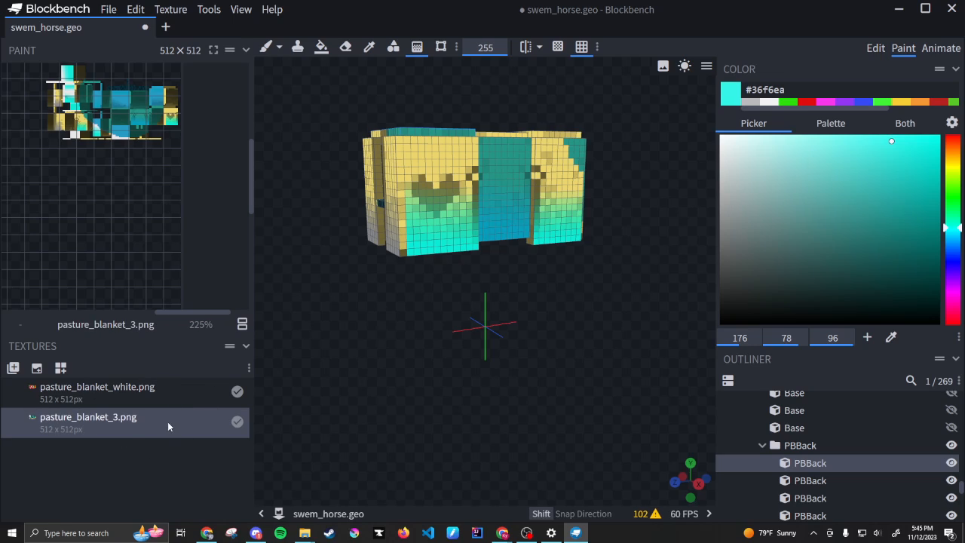
Step: Close Blockbench while saving all unsaved work, relaunch it, and reopen the recent swem_horse.geo project
click(952, 10)
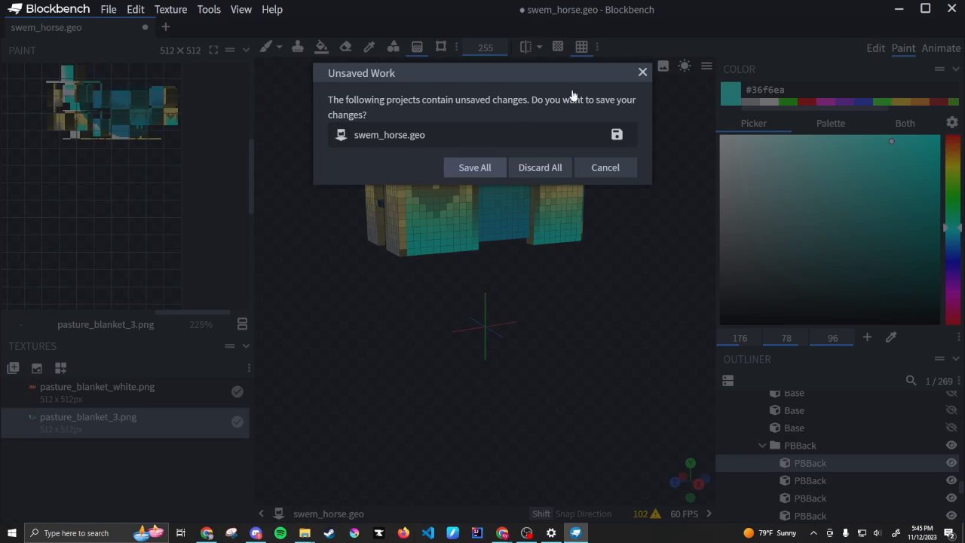
click(479, 167)
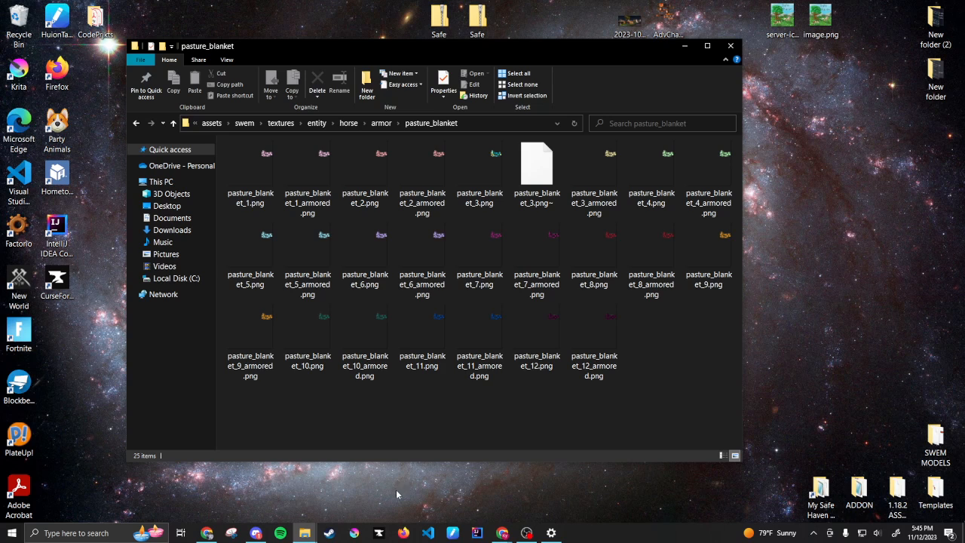
double_click(22, 385)
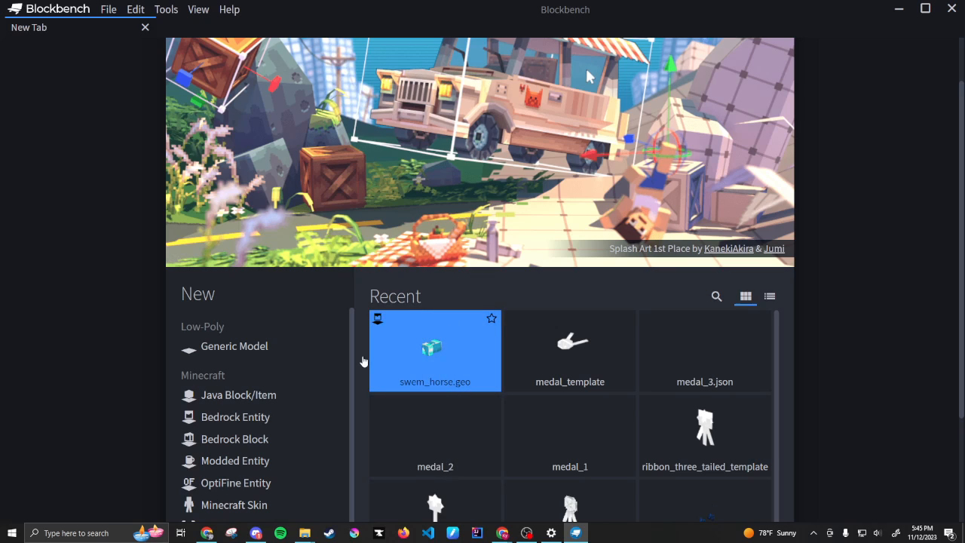
click(438, 357)
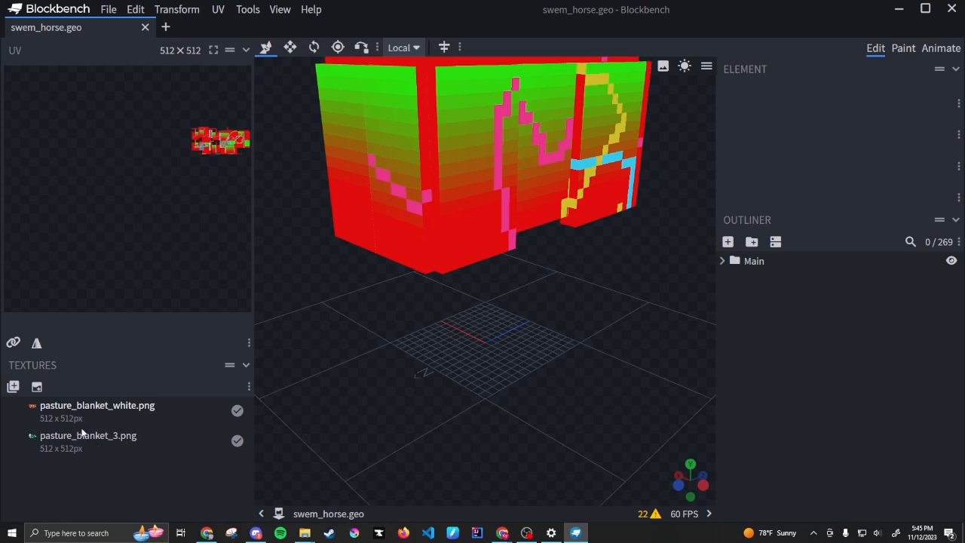
Step: Close Blockbench and delete the leftover backup file pasture_blanket_3.png~ from the pasture_blanket folder
click(953, 8)
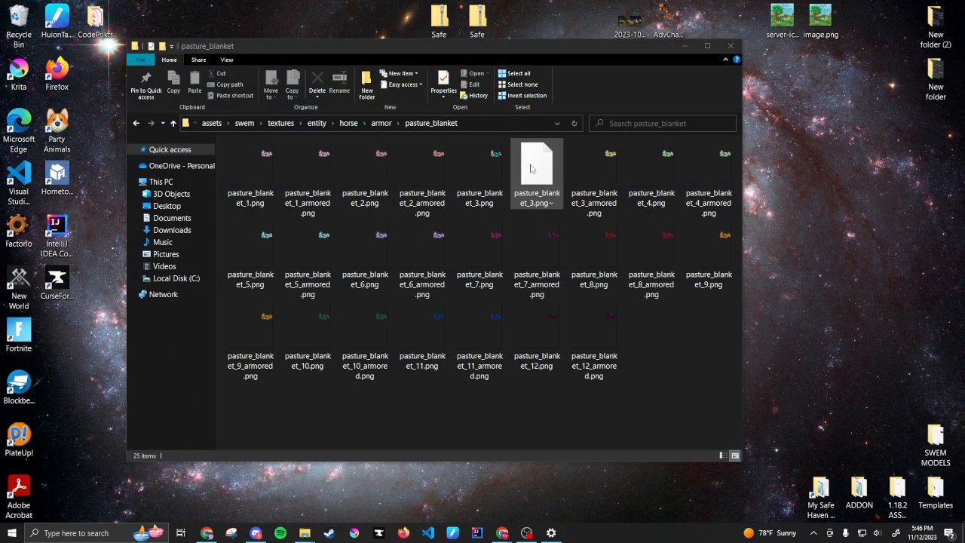
drag(559, 48, 615, 27)
click(600, 169)
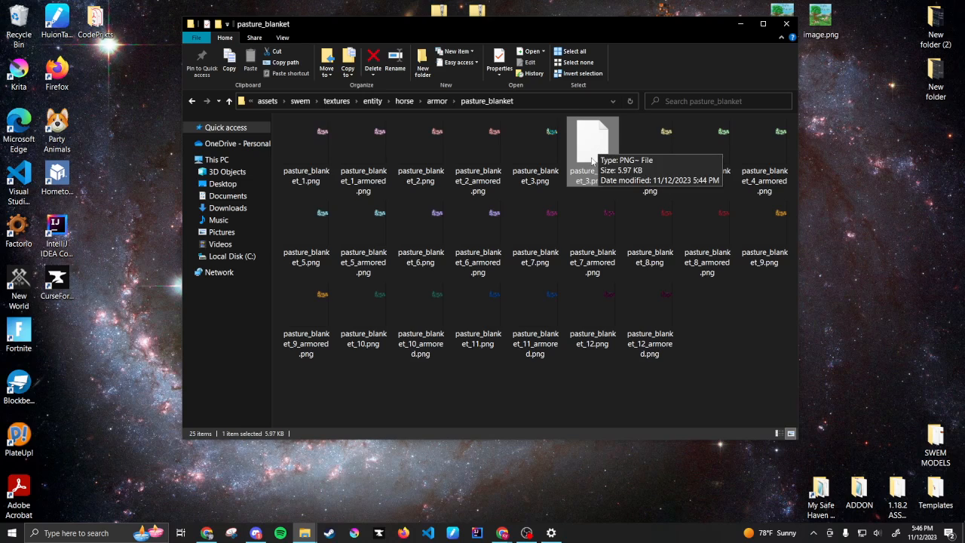
key(Delete)
click(531, 144)
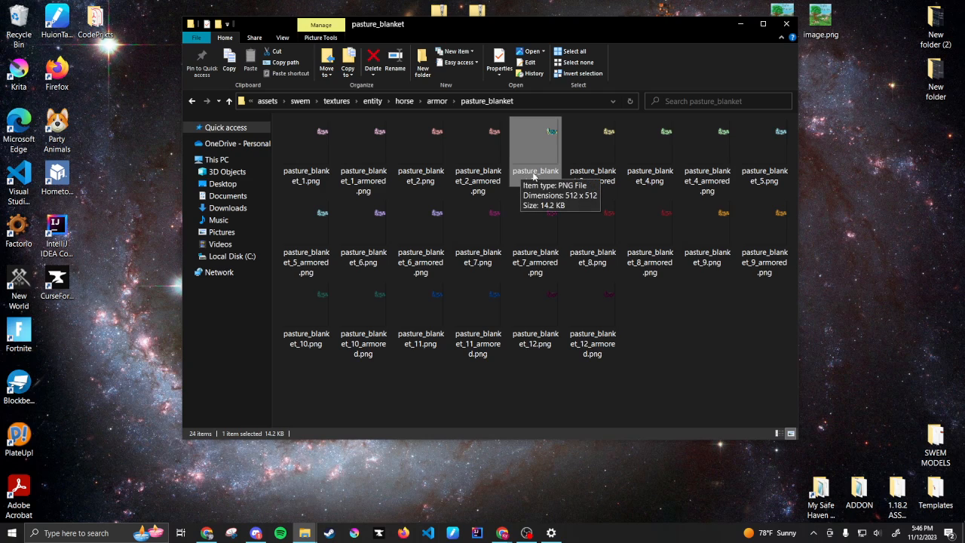
click(628, 355)
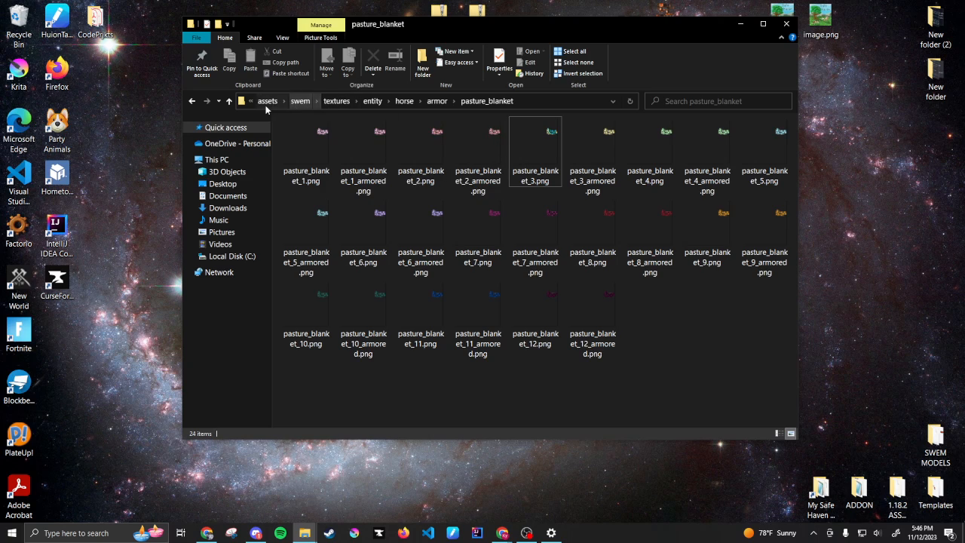
Step: Switch to CurseForge, open the My Safe Haven modpack's instance folder, and go into its resourcepacks folder
click(378, 533)
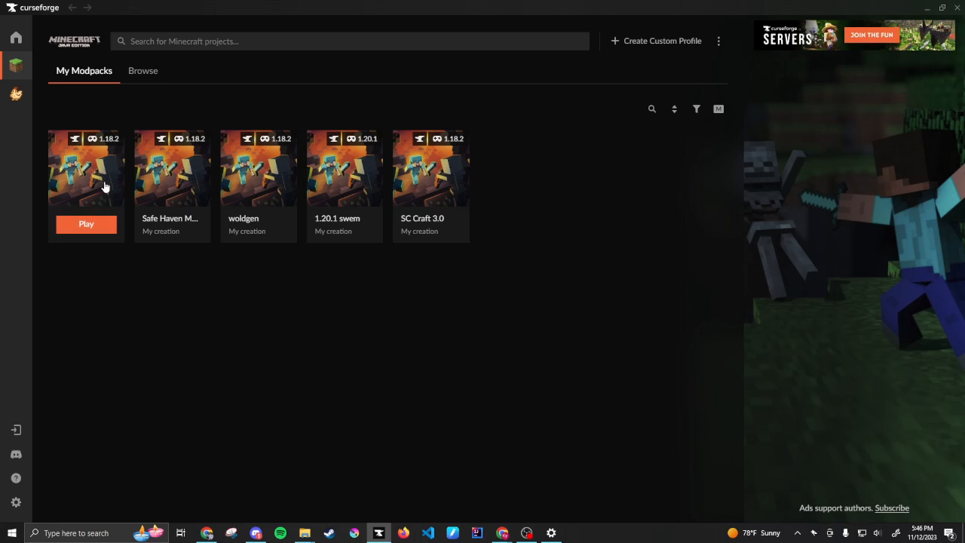
right_click(103, 187)
click(170, 265)
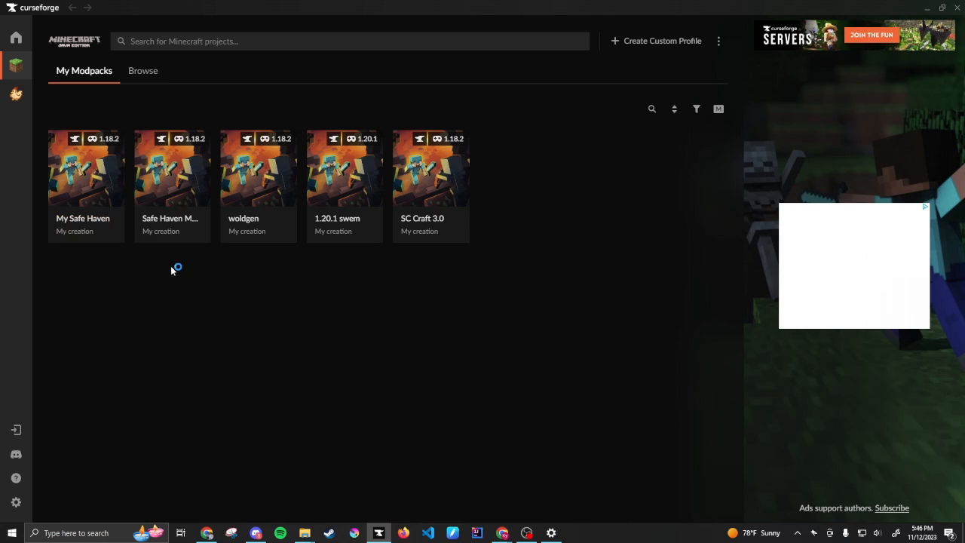
click(928, 9)
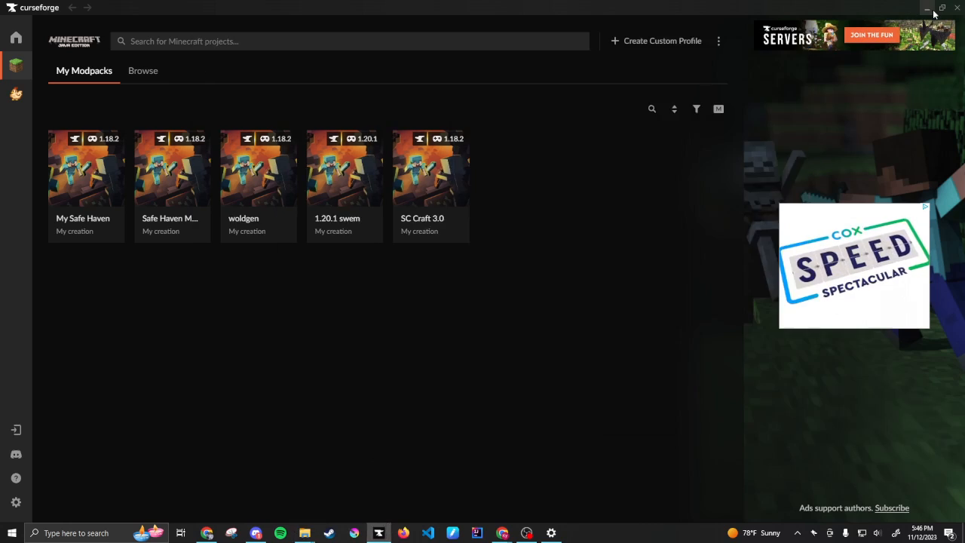
drag(492, 38, 554, 41)
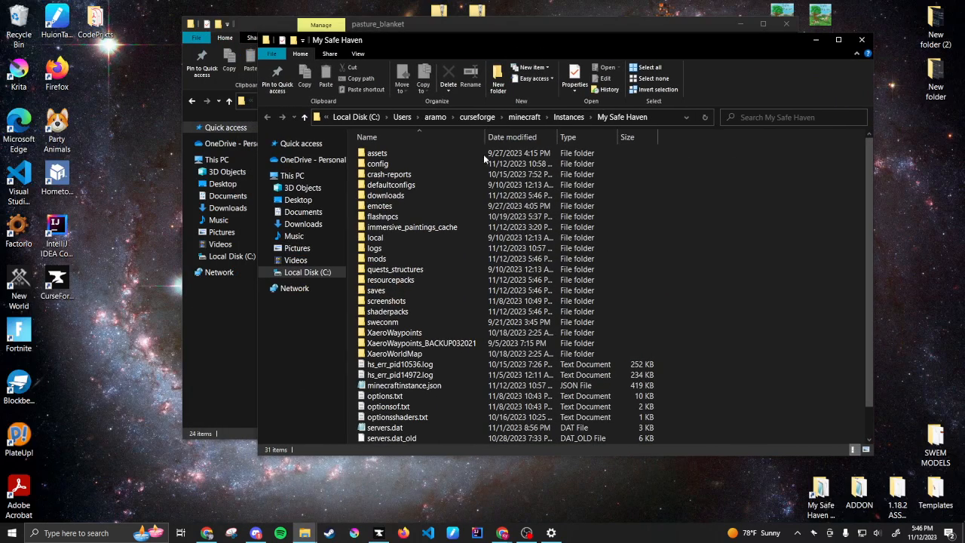
double_click(391, 279)
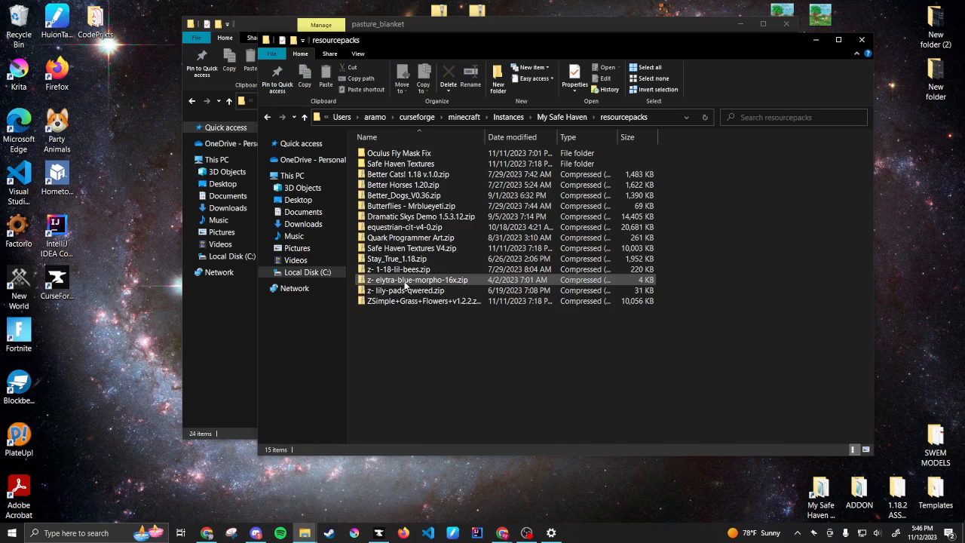
drag(513, 42, 642, 66)
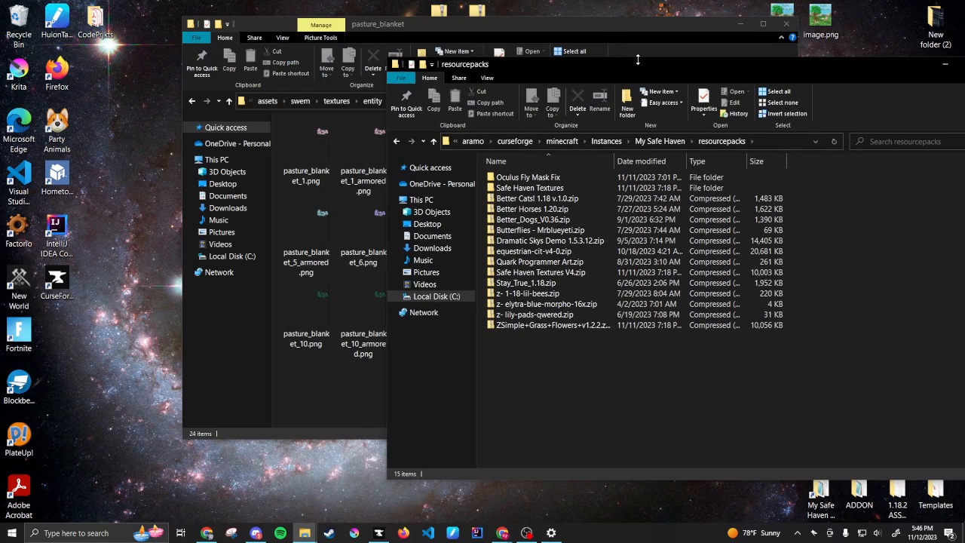
Step: Move the unzipped 1.18.2 Tre_s Tack Shop template folder from SWEM MODELS into resourcepacks, then close the SWEM MODELS window
click(585, 30)
drag(585, 30, 439, 35)
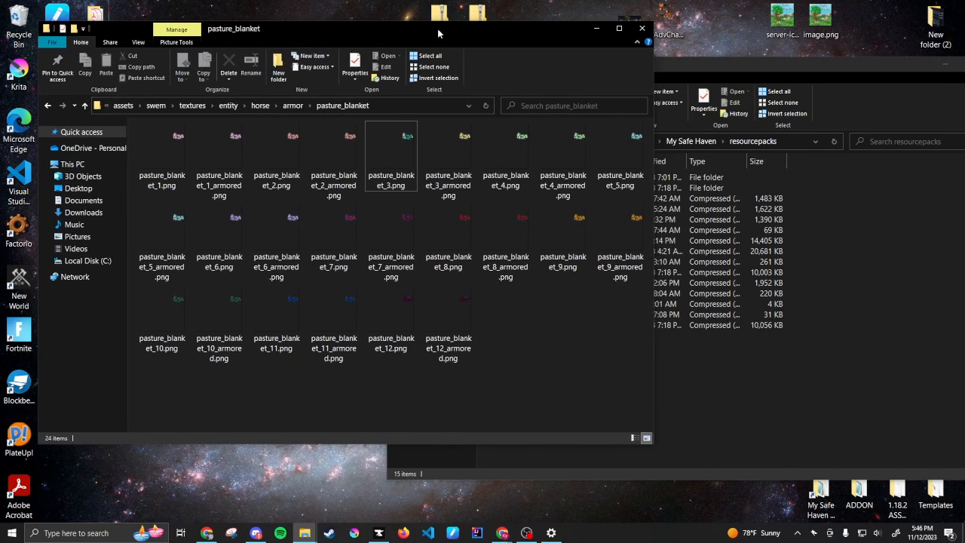
click(123, 105)
click(124, 107)
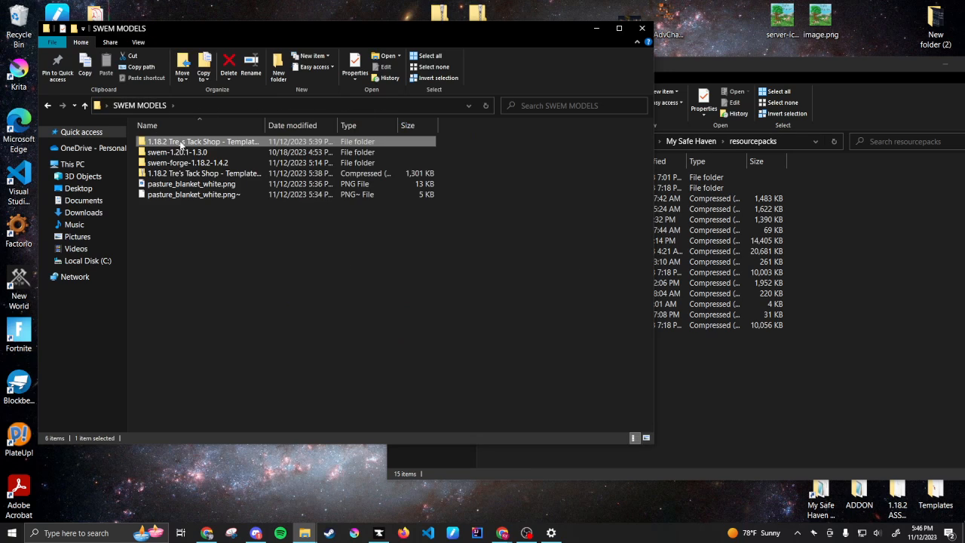
click(484, 231)
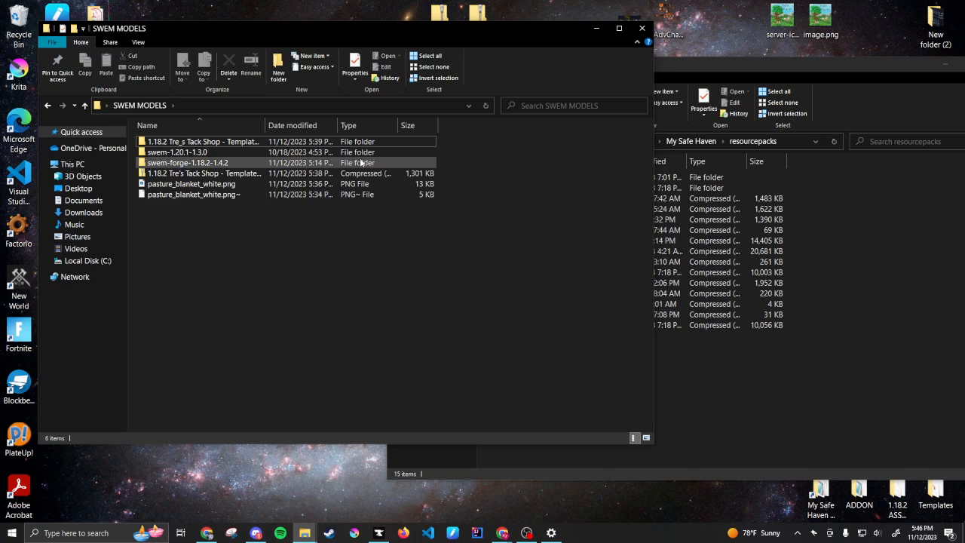
drag(243, 142, 864, 433)
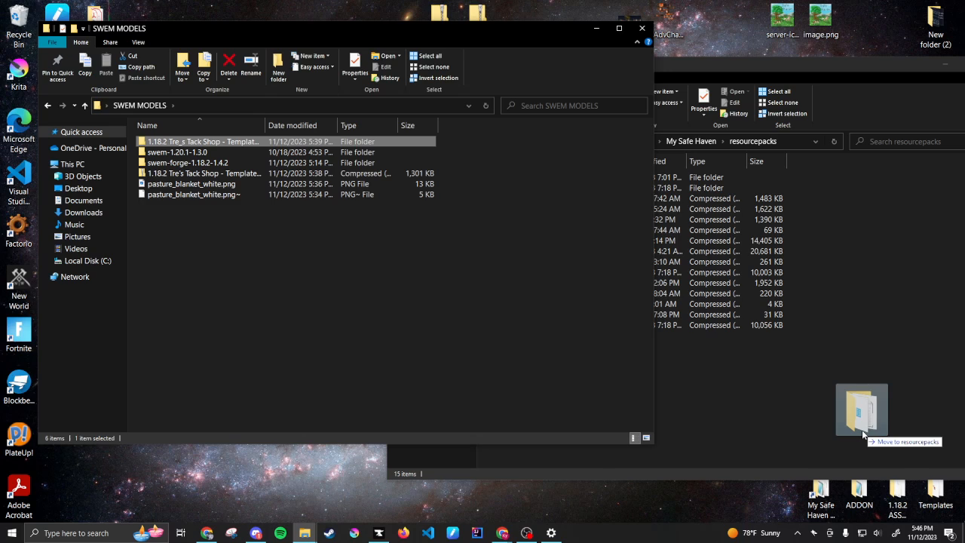
drag(864, 433, 743, 383)
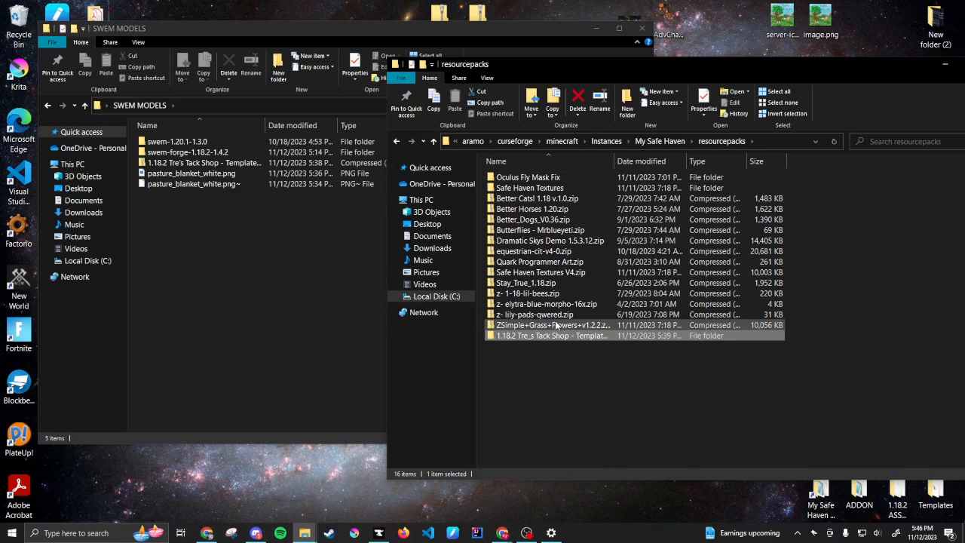
click(544, 378)
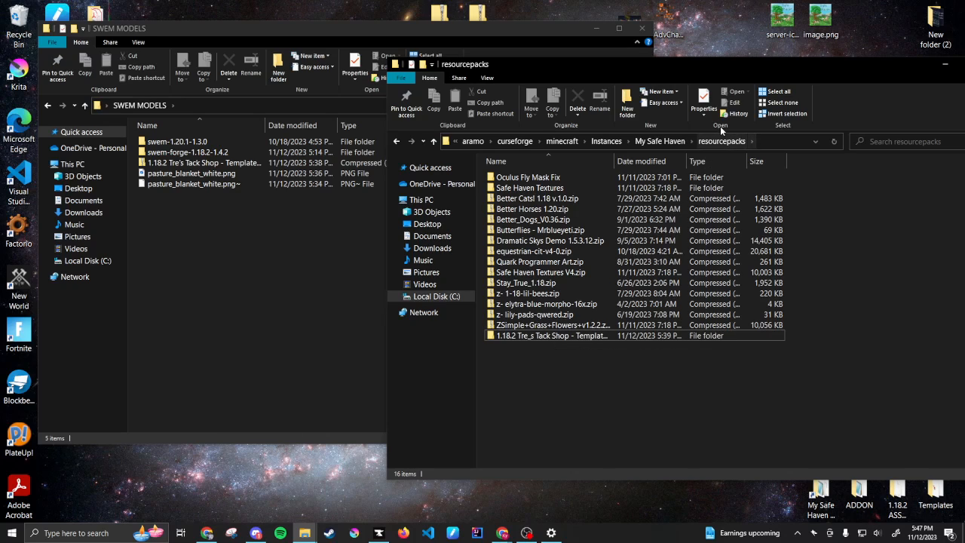
click(627, 29)
click(910, 6)
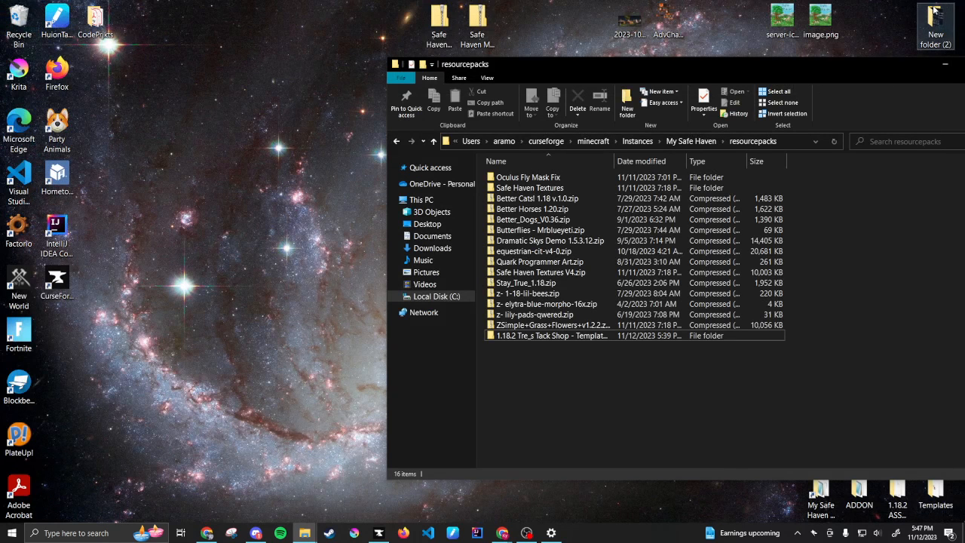
Step: Launch the My Safe Haven modpack from CurseForge and start the game in the Minecraft Launcher
mouse_move(503, 534)
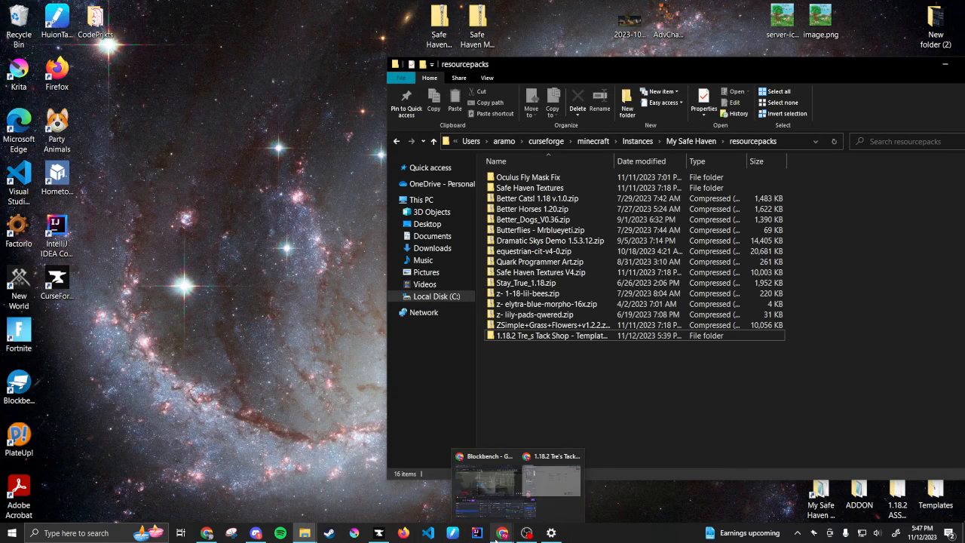
mouse_move(470, 520)
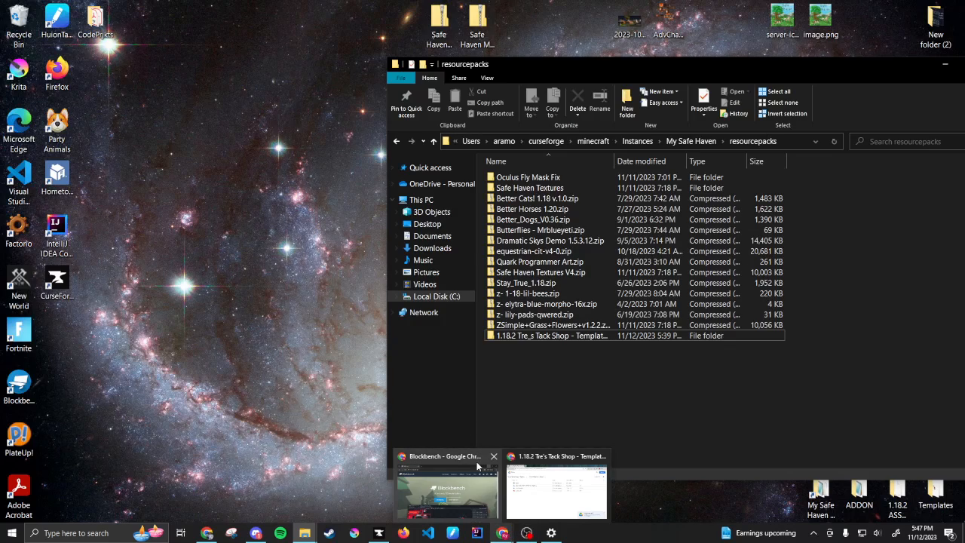
click(379, 533)
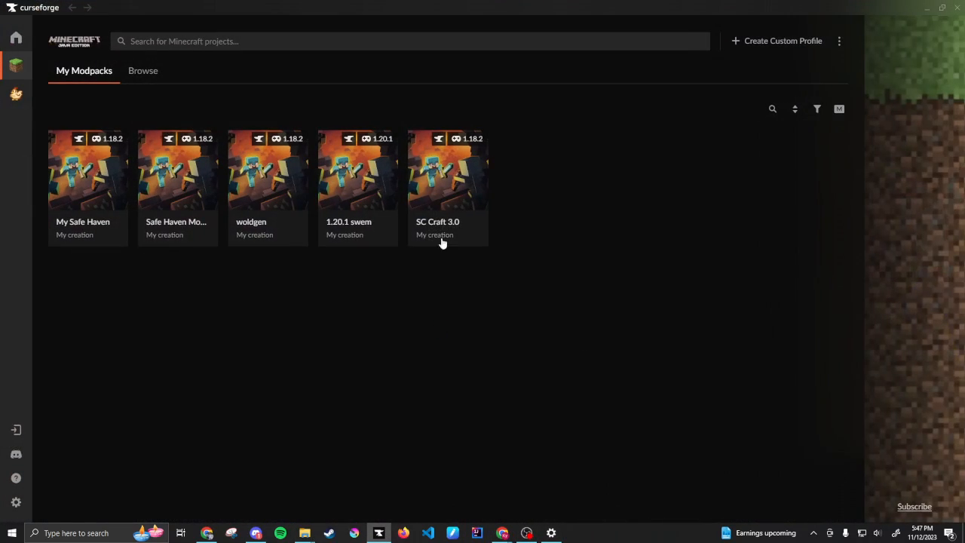
click(95, 221)
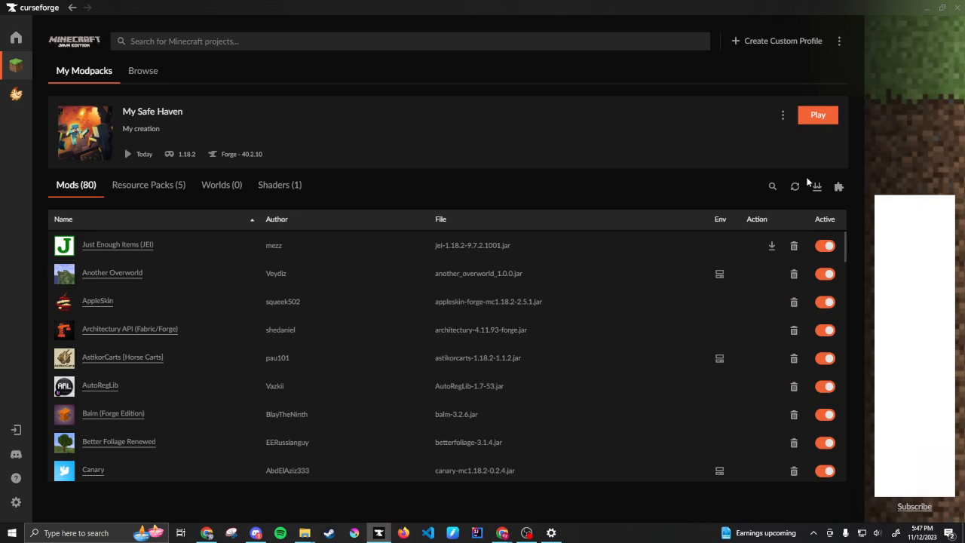
click(810, 117)
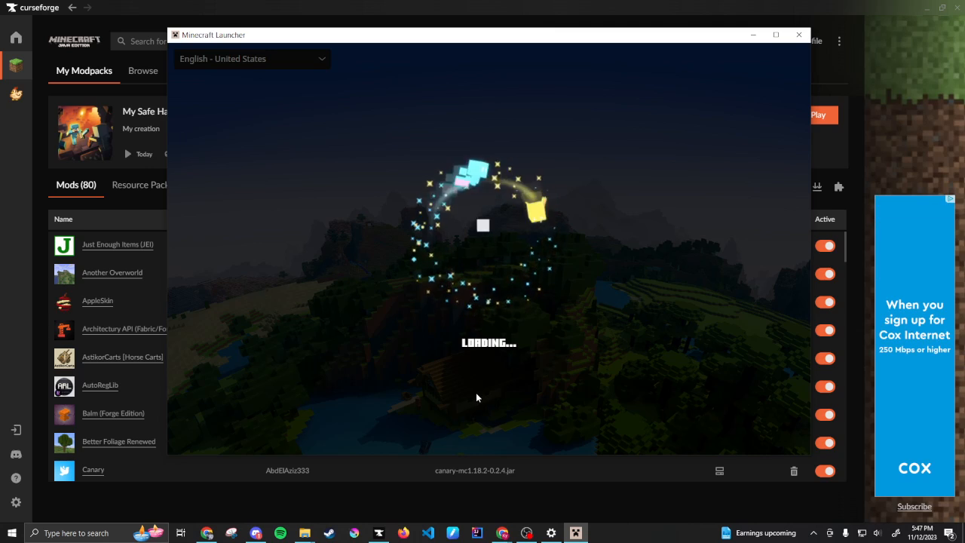
click(928, 6)
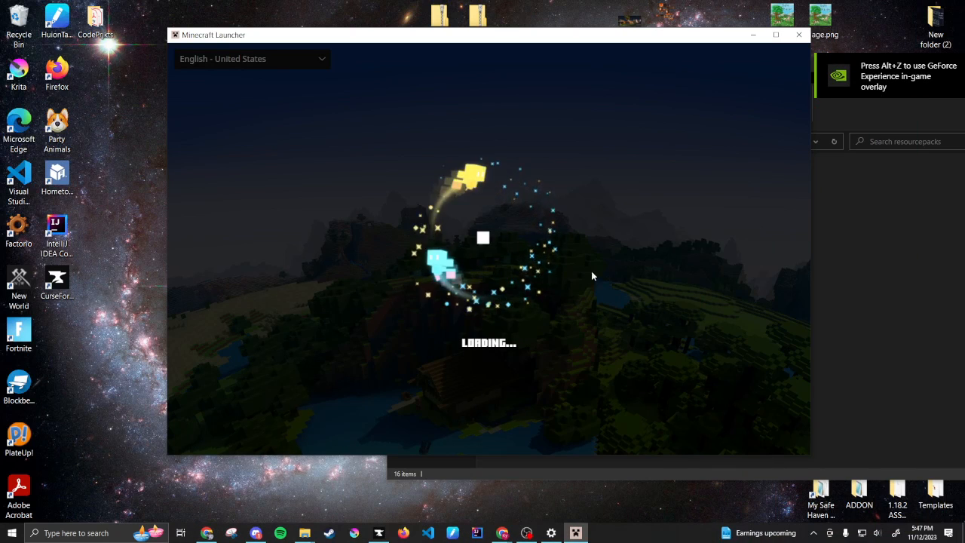
drag(609, 40, 517, 30)
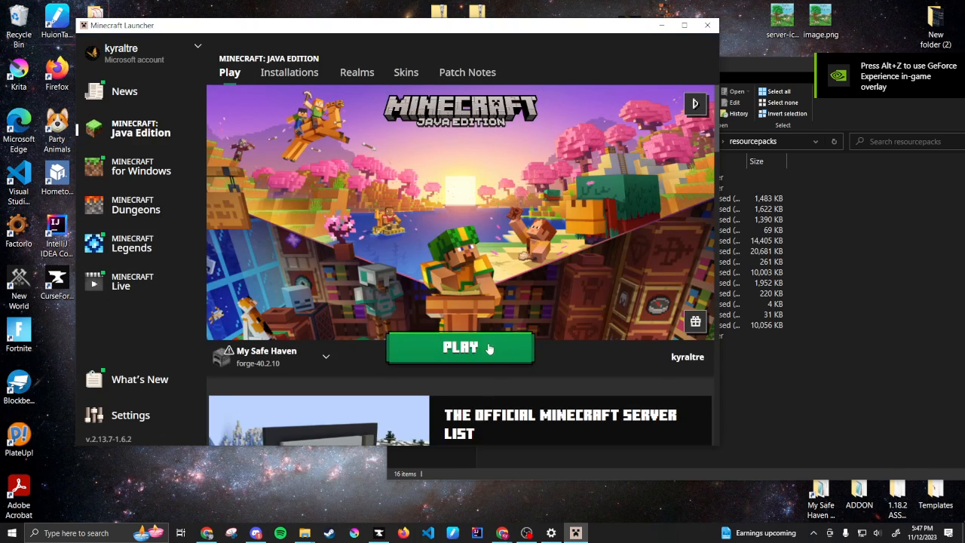
click(488, 348)
Step: Open the template resource pack folder inside resourcepacks and view its pack.png logo image
click(833, 412)
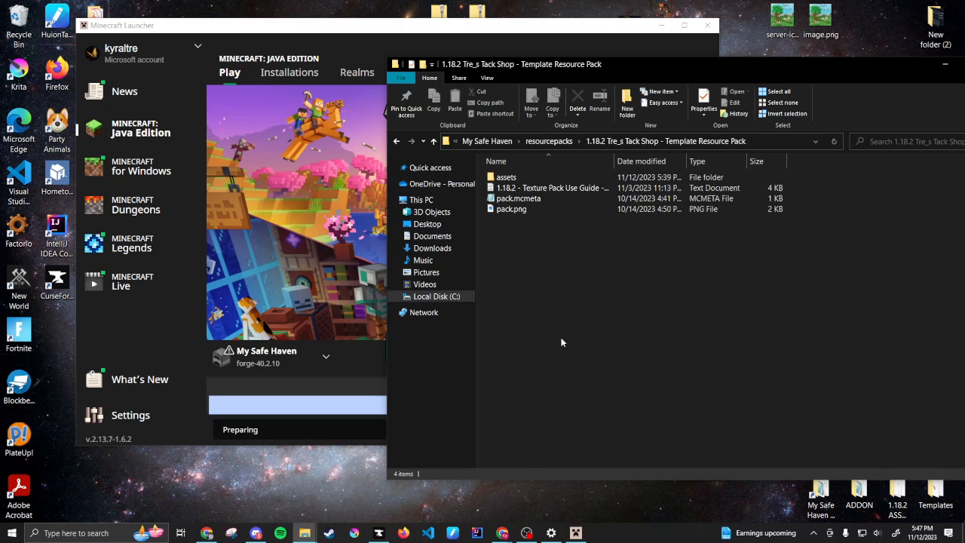
click(518, 209)
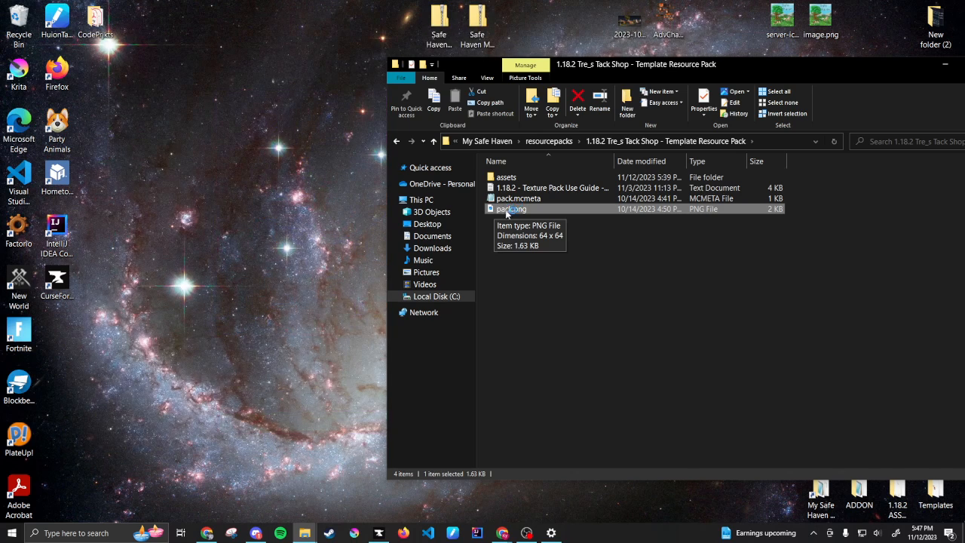
double_click(500, 209)
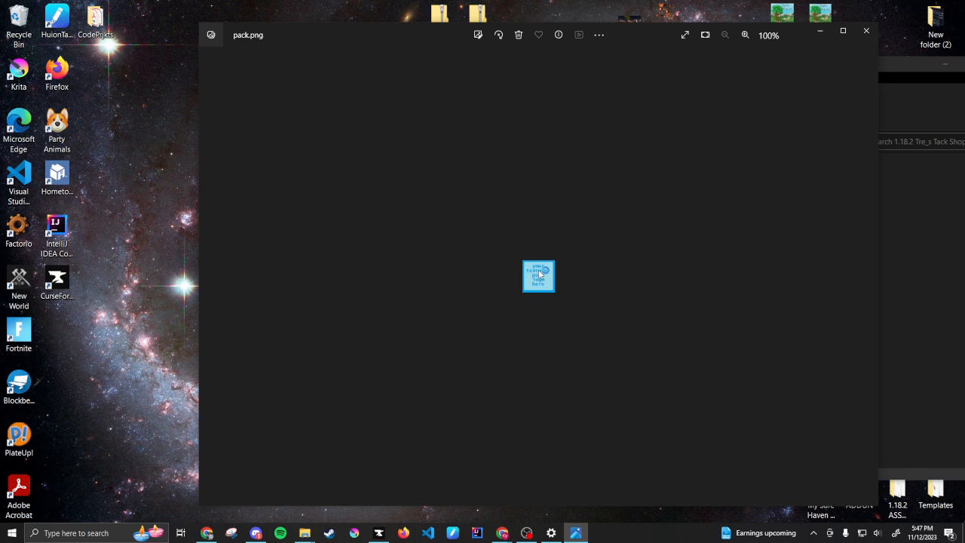
click(866, 30)
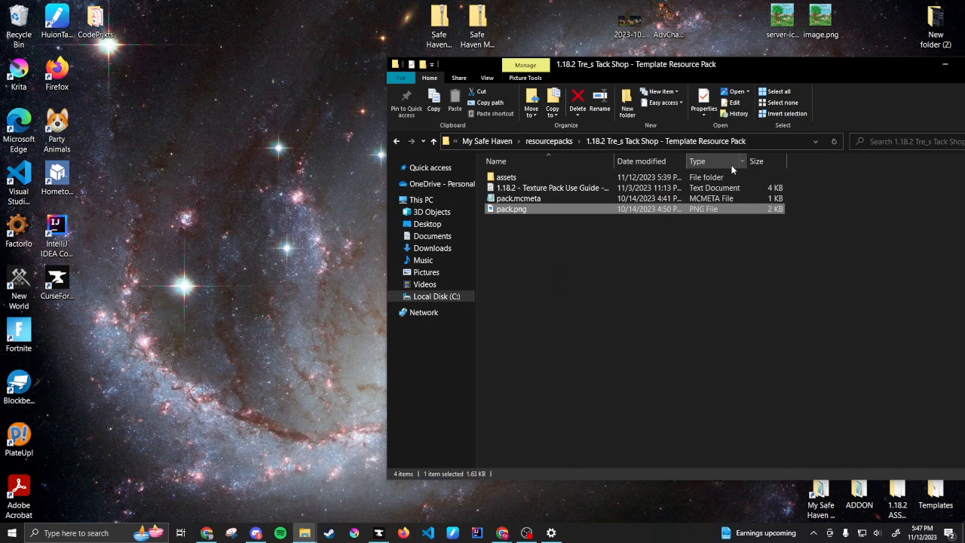
Step: Open the 1.18.2 Texture Pack Use Guide READ ME and read its texture file locations for blankets, halters, fly masks and leg wraps
double_click(540, 189)
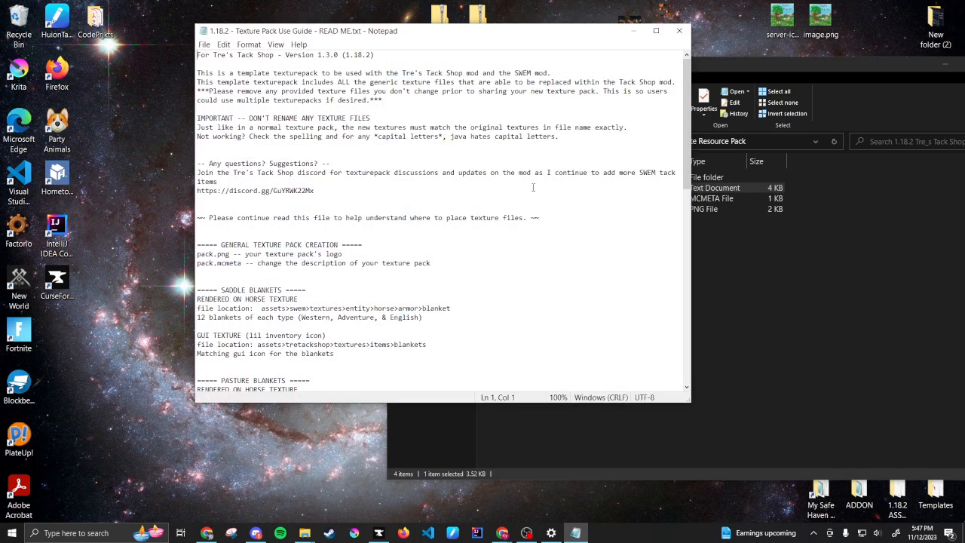
drag(564, 31, 817, 58)
scroll(703, 324, down, 5)
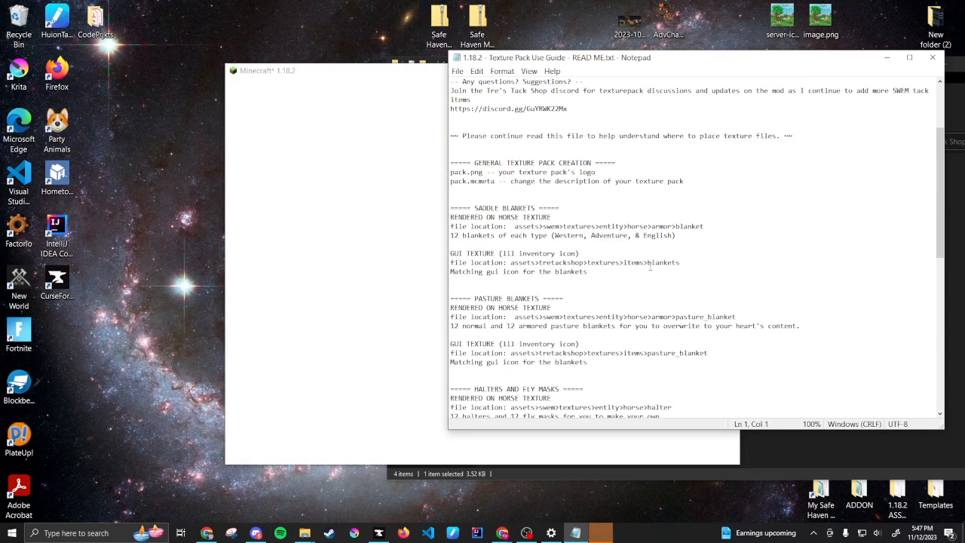
drag(482, 208, 554, 208)
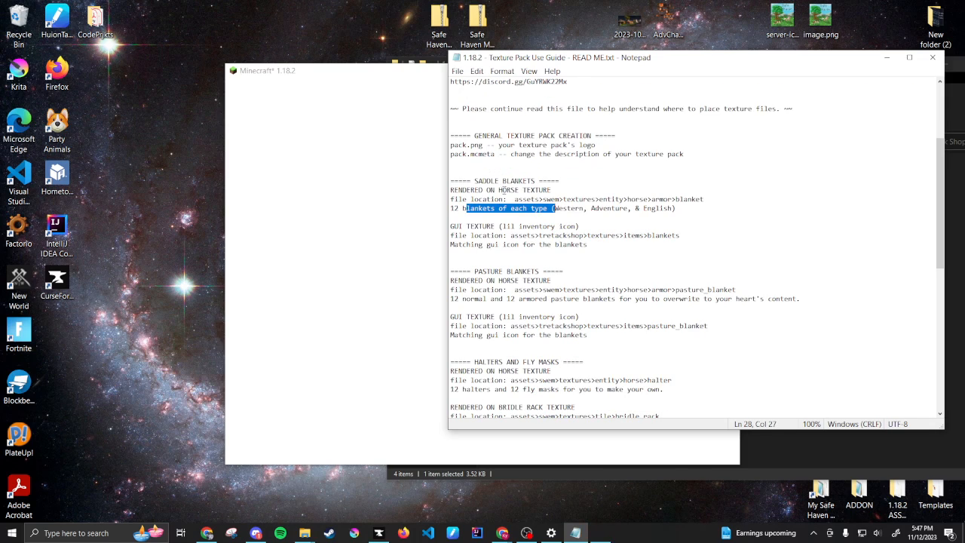
drag(462, 189, 542, 189)
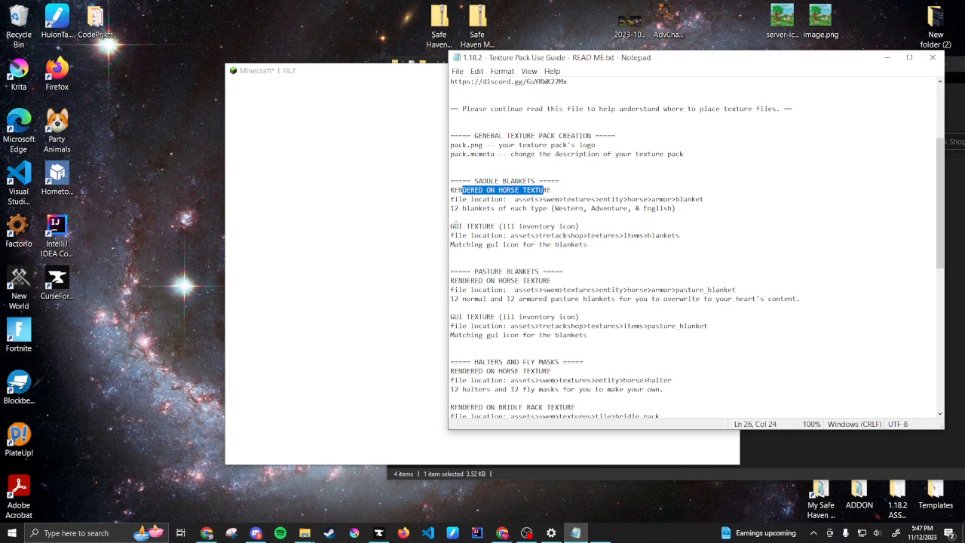
drag(463, 226, 567, 235)
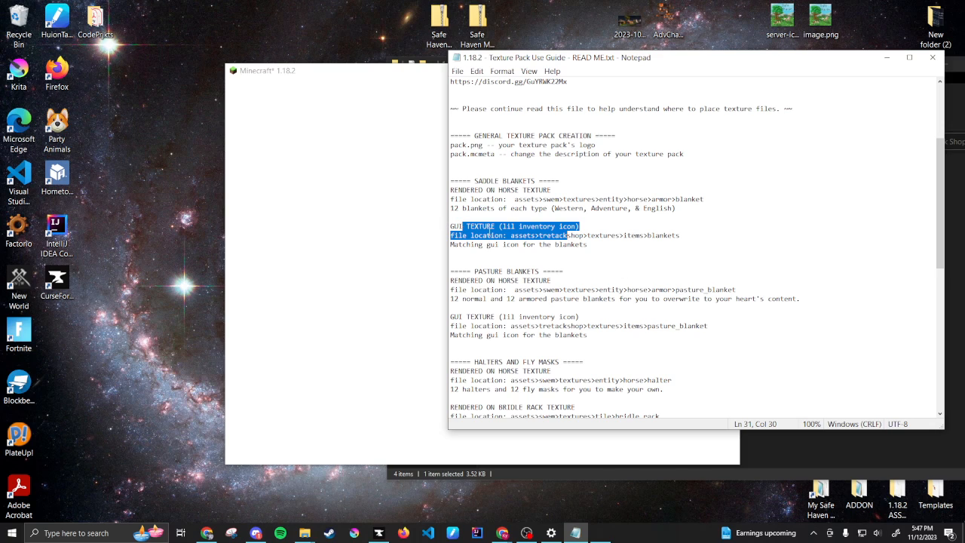
click(522, 247)
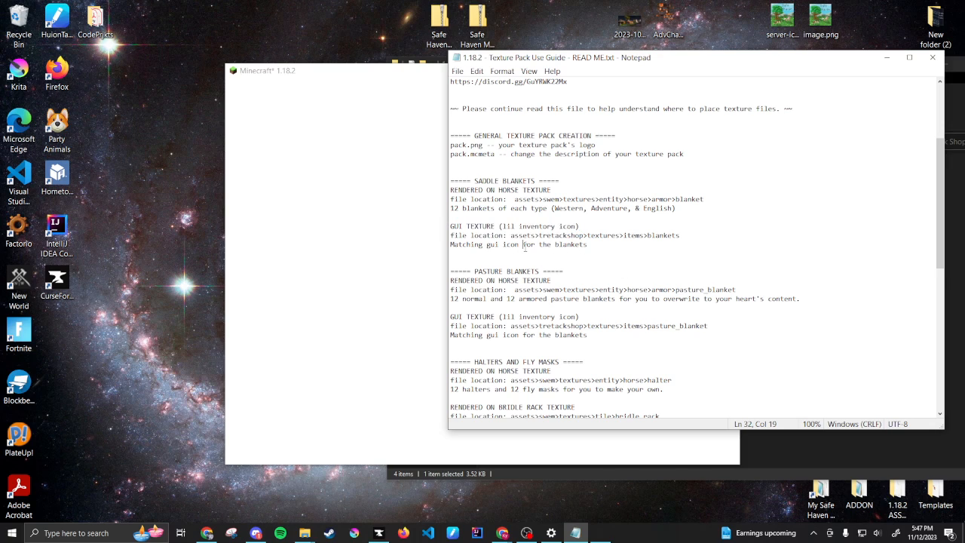
scroll(522, 250, down, 7)
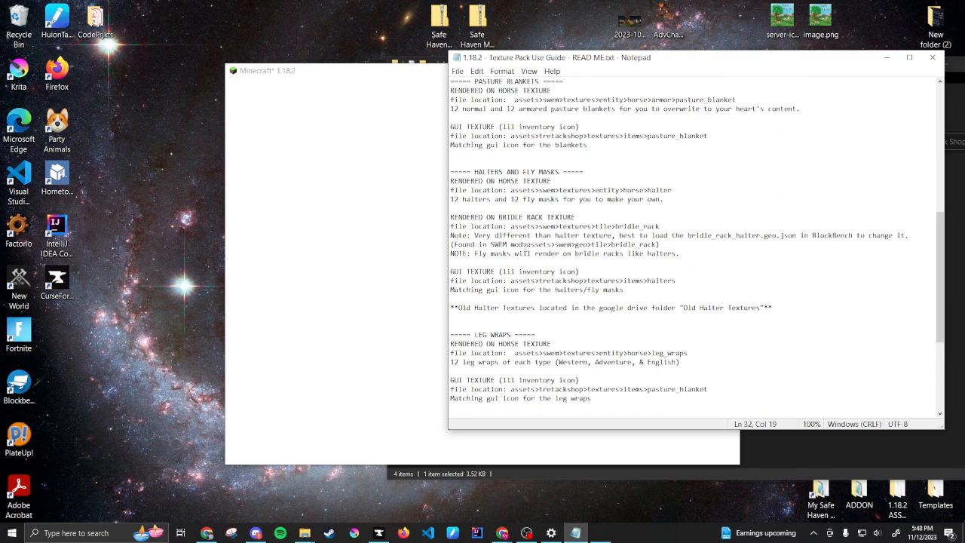
Step: Read the guide's bridle rack halter note and its awards, ribbons and rosettes section, then close it and minimize the template folder
scroll(526, 251, down, 3)
scroll(582, 294, down, 3)
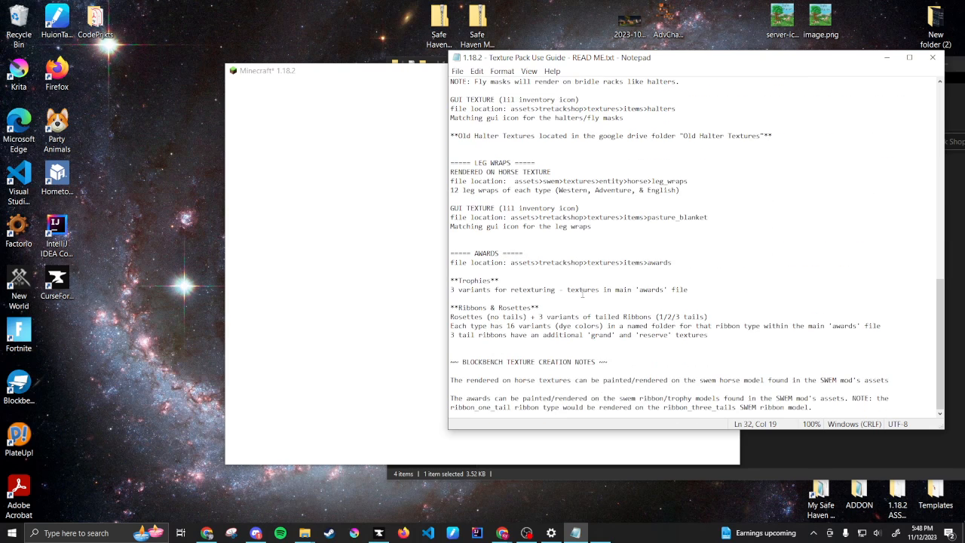
scroll(515, 170, up, 5)
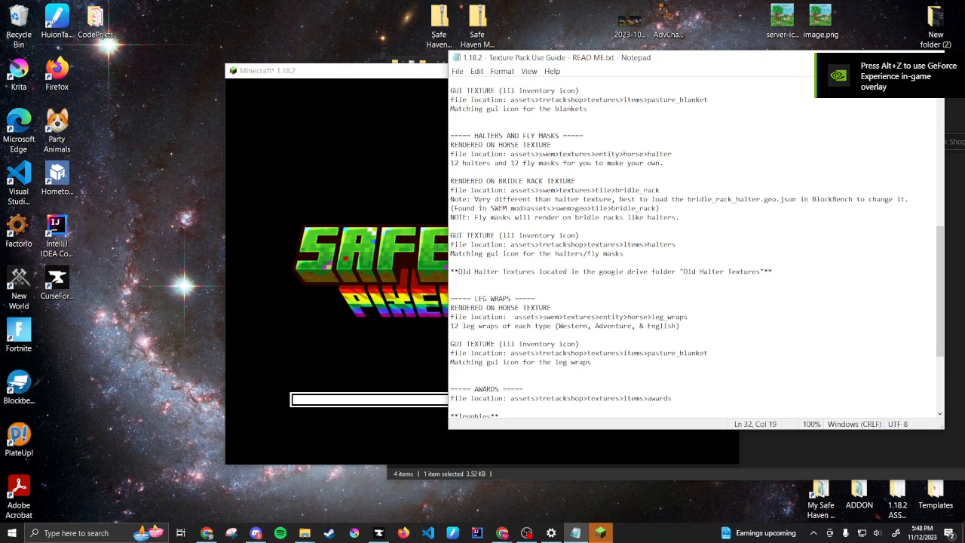
drag(494, 205, 784, 201)
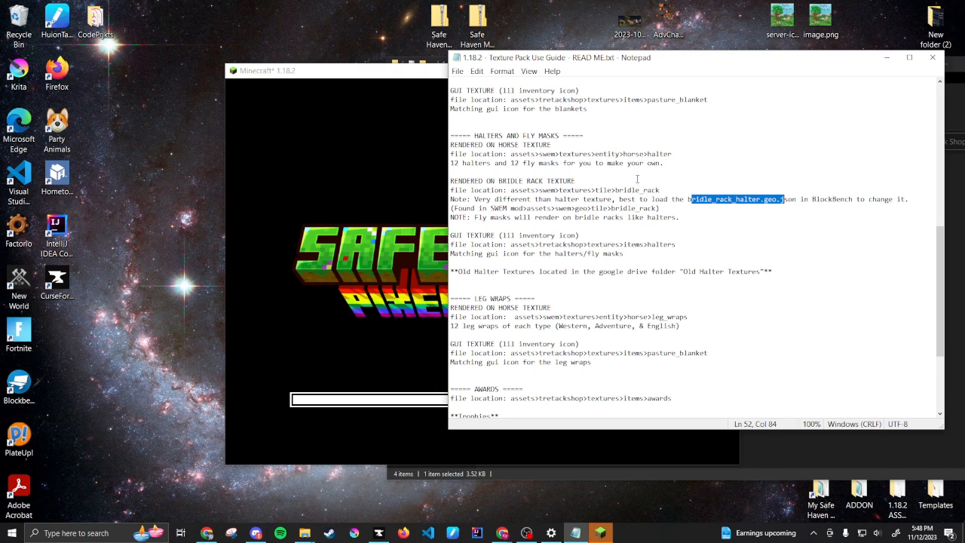
scroll(547, 297, down, 5)
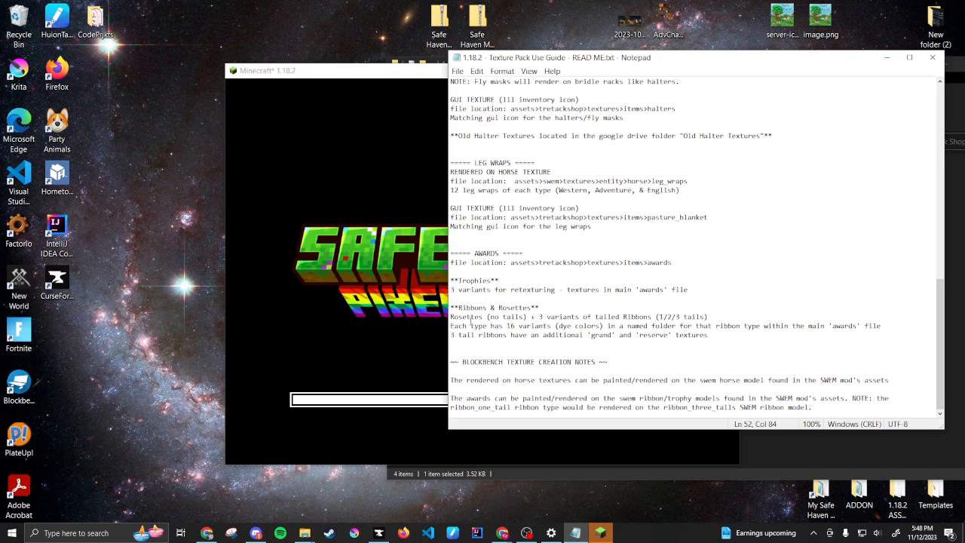
drag(472, 322, 696, 317)
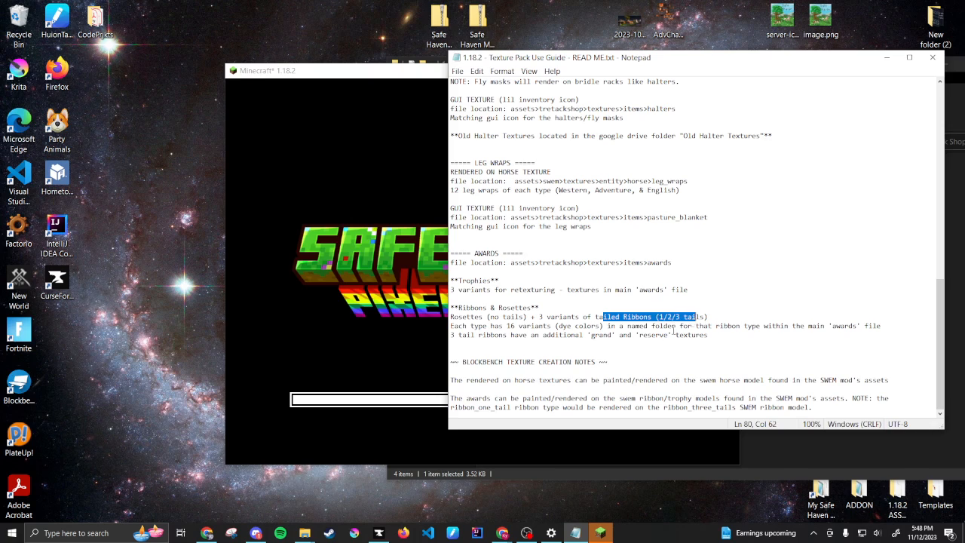
drag(612, 334, 711, 318)
click(639, 334)
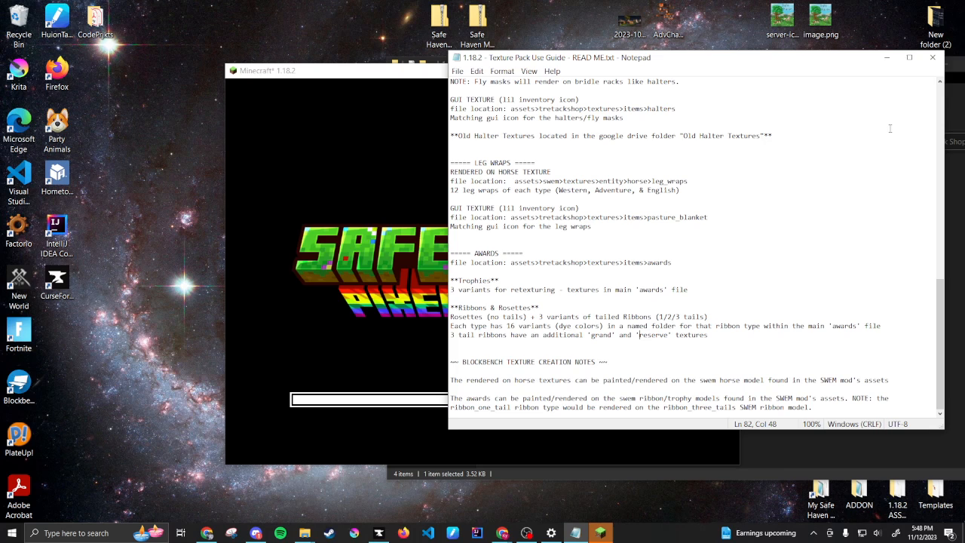
click(932, 58)
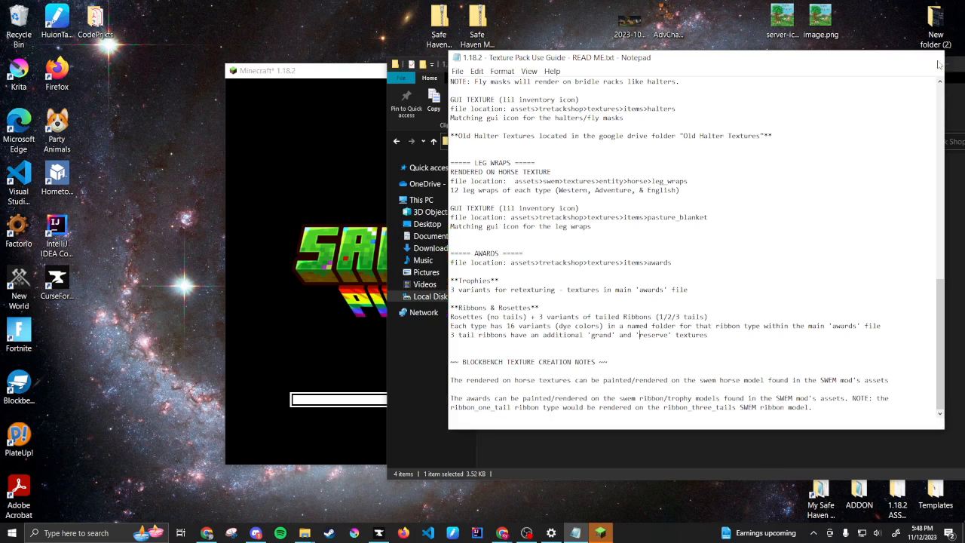
drag(916, 72, 700, 69)
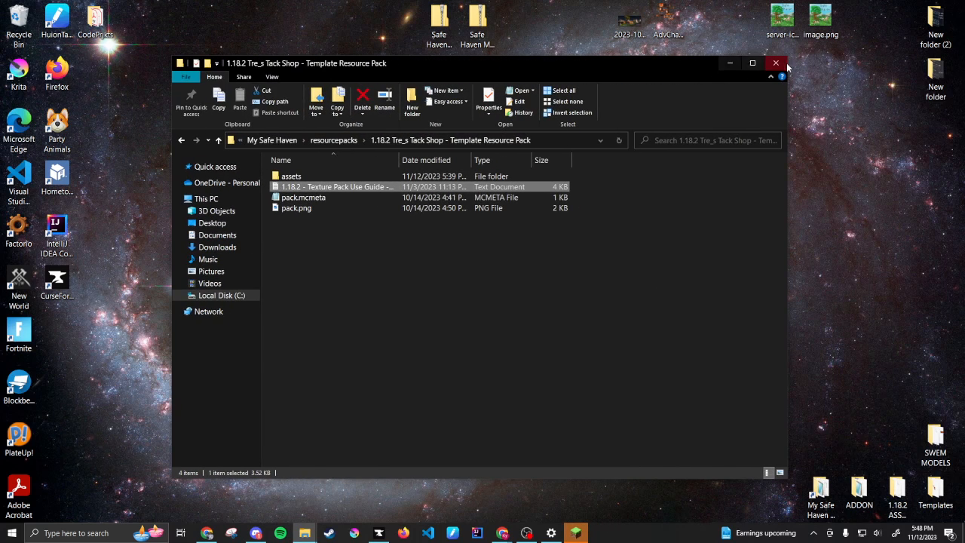
click(730, 66)
Step: Open the item models folder of swem-forge-1.18.2-1.4.2 in SWEM MODELS, under assets > swem > models
double_click(934, 446)
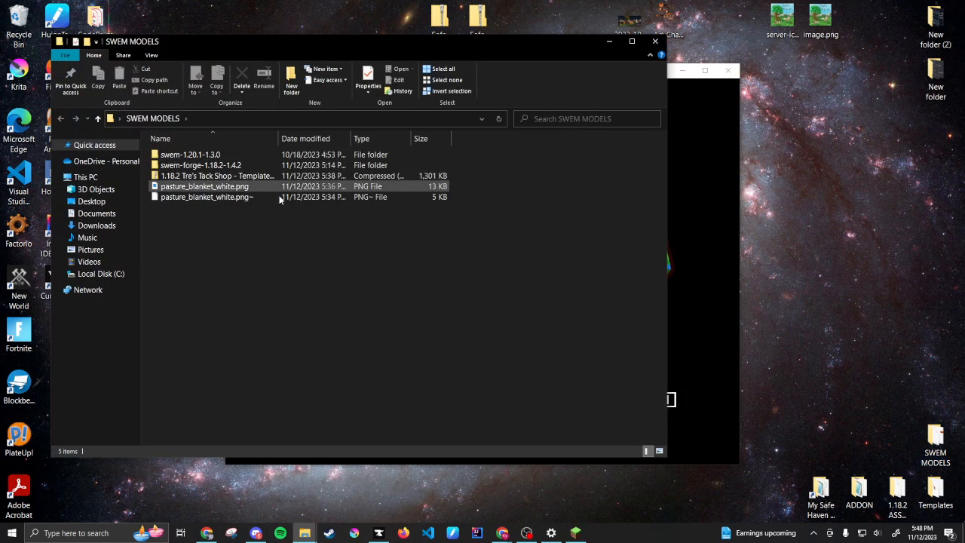
double_click(211, 167)
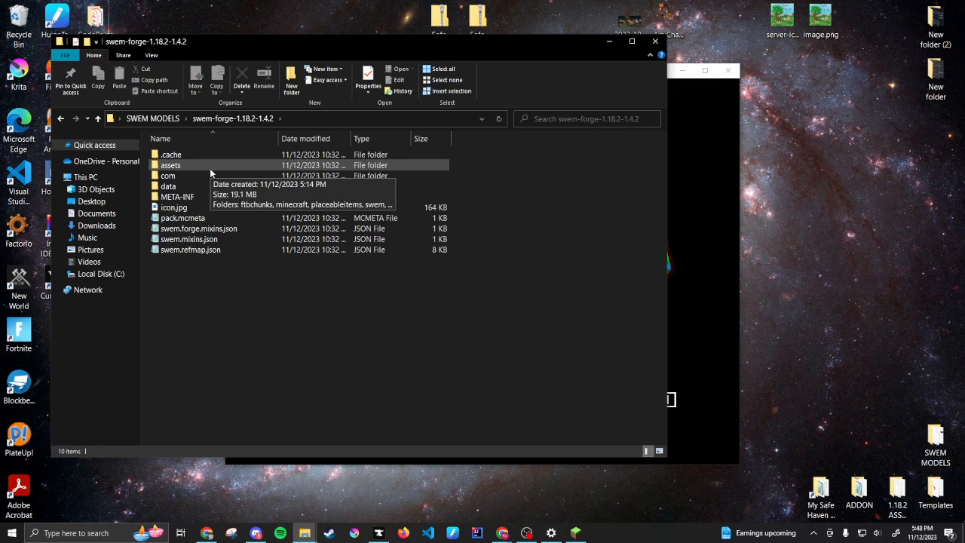
double_click(210, 167)
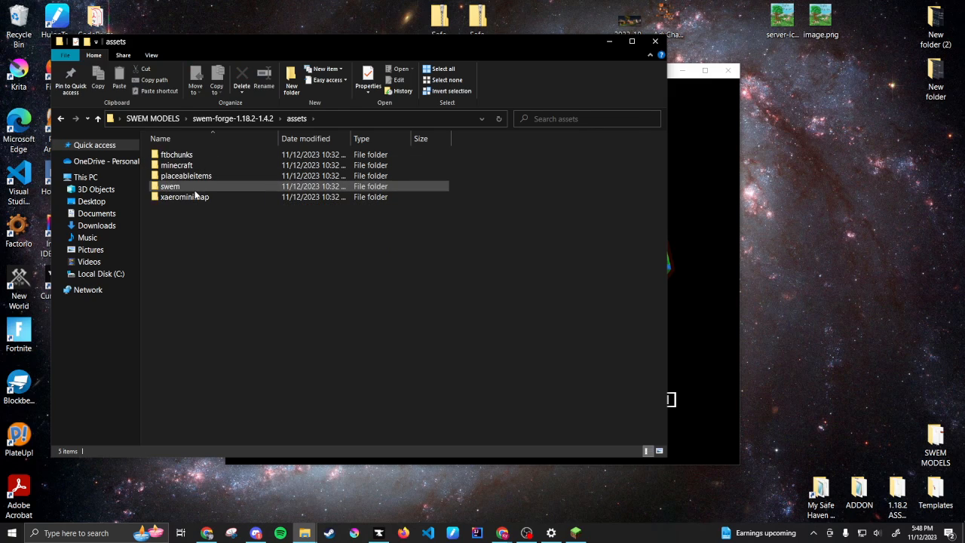
double_click(194, 188)
double_click(193, 198)
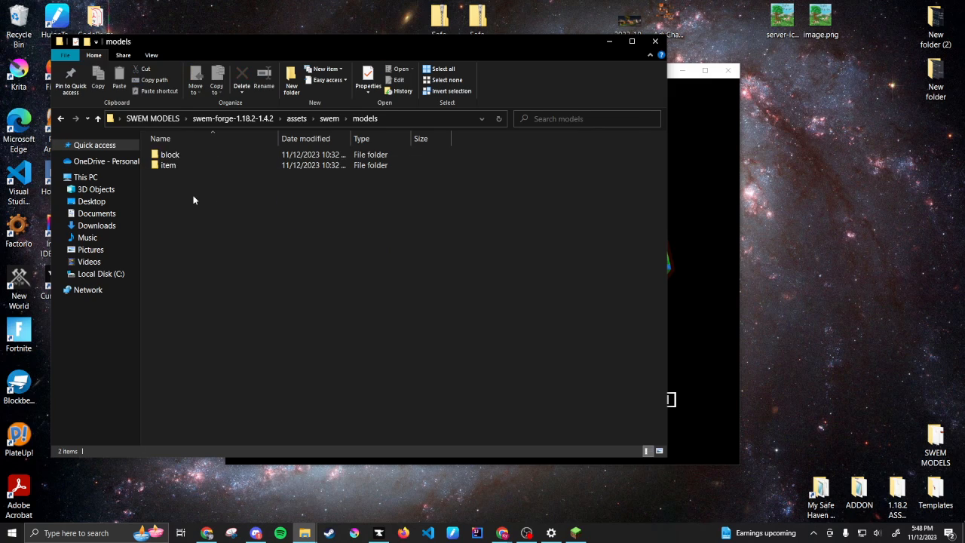
double_click(186, 163)
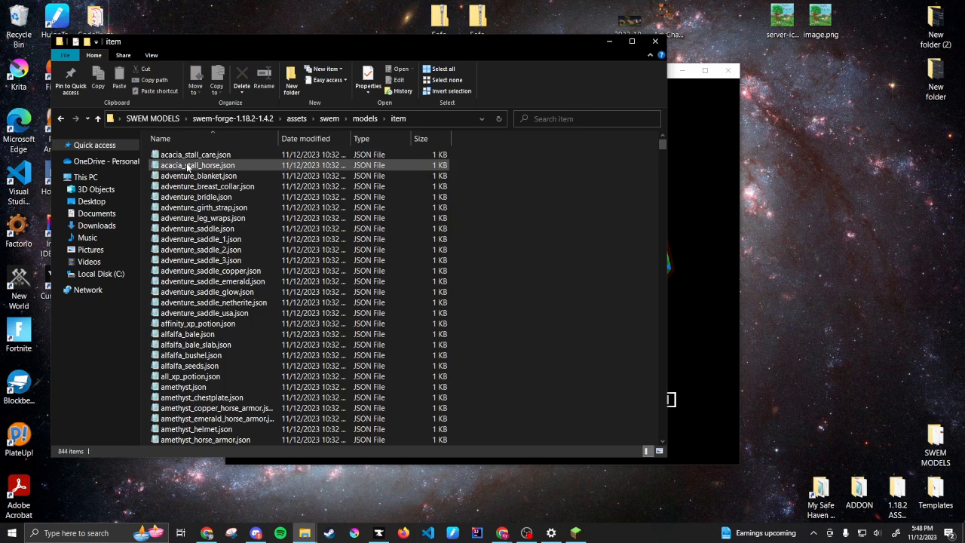
Step: Find ribbon_three_white.json among the item models, open it to check its contents, and close it
scroll(242, 384, down, 20)
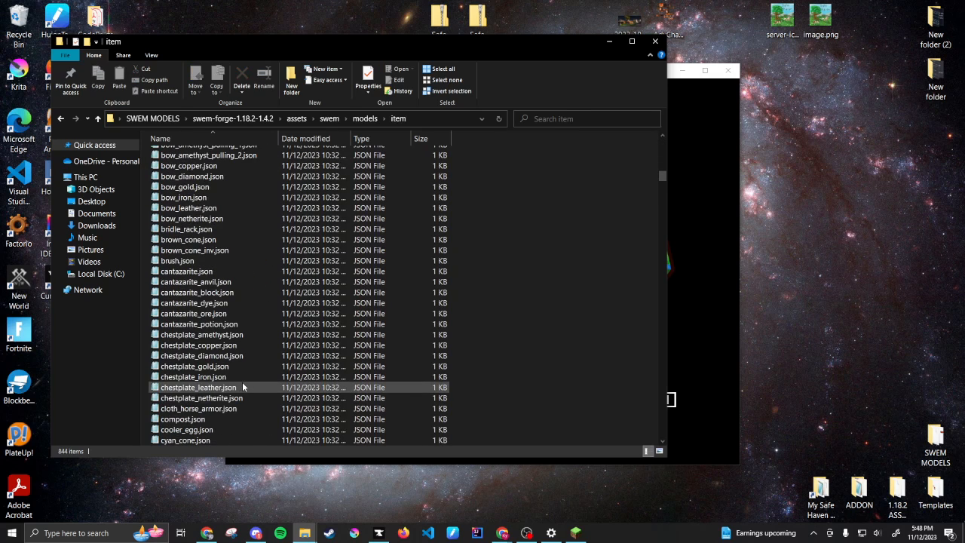
scroll(243, 386, down, 20)
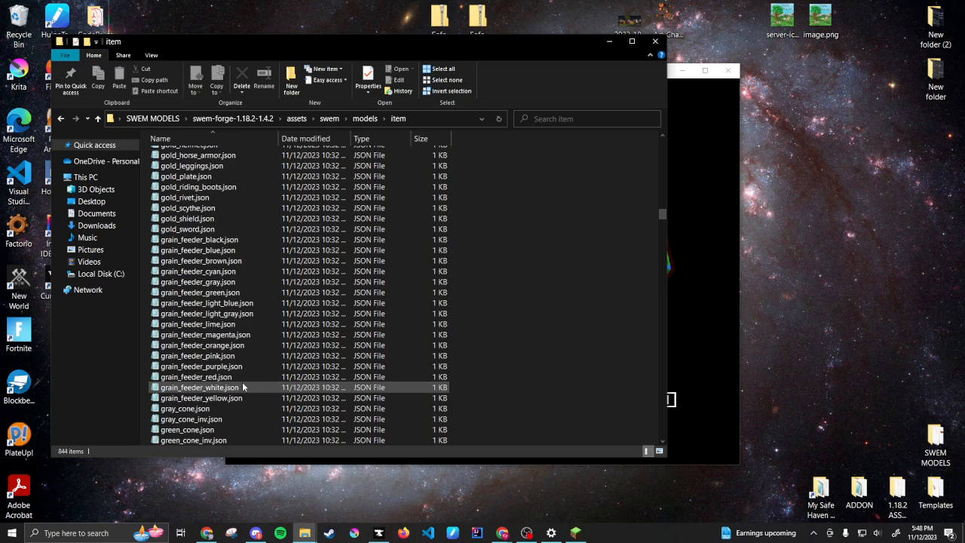
scroll(242, 386, down, 6)
scroll(242, 387, down, 20)
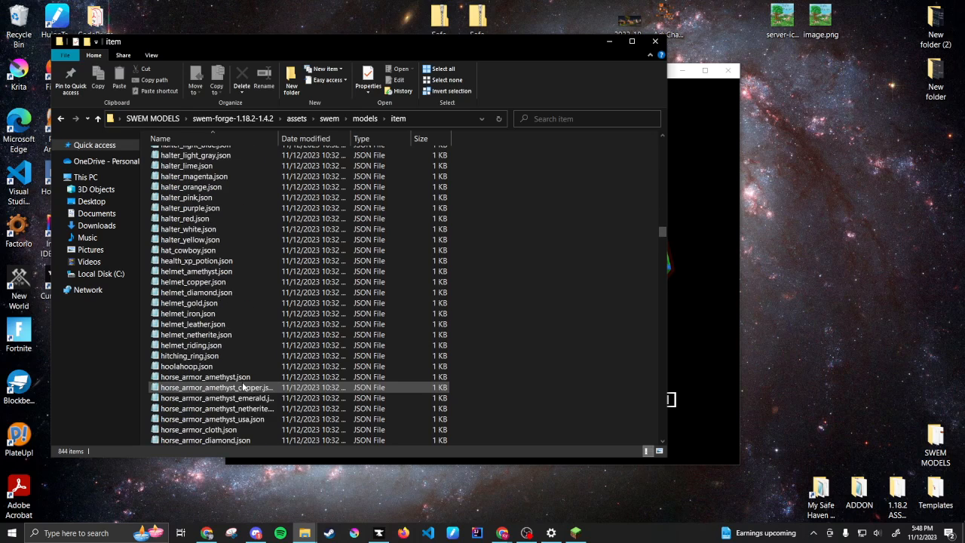
scroll(242, 387, down, 20)
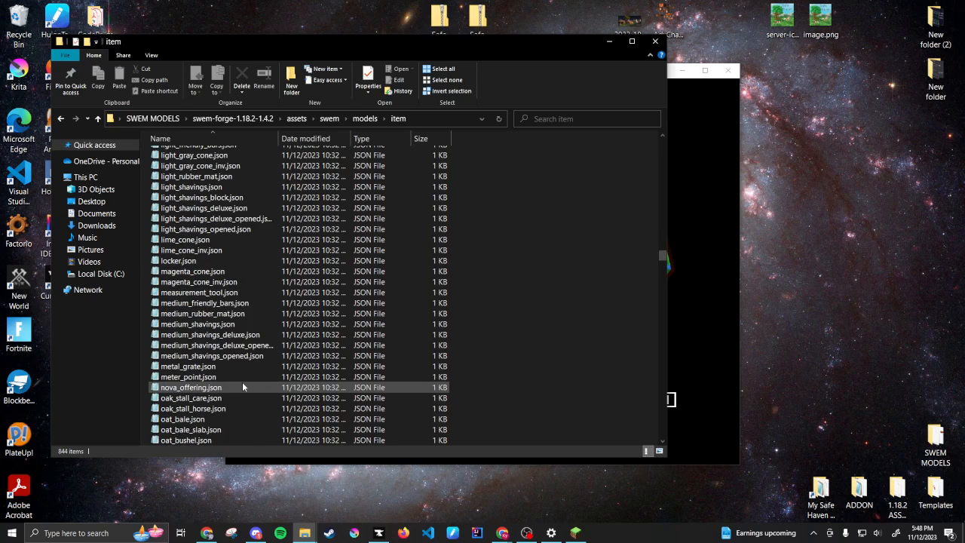
scroll(242, 386, down, 20)
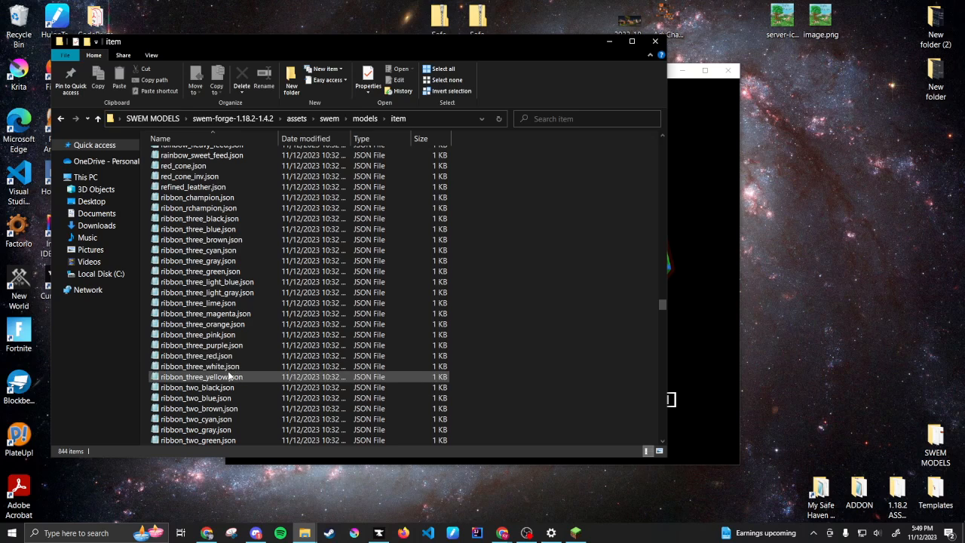
double_click(230, 367)
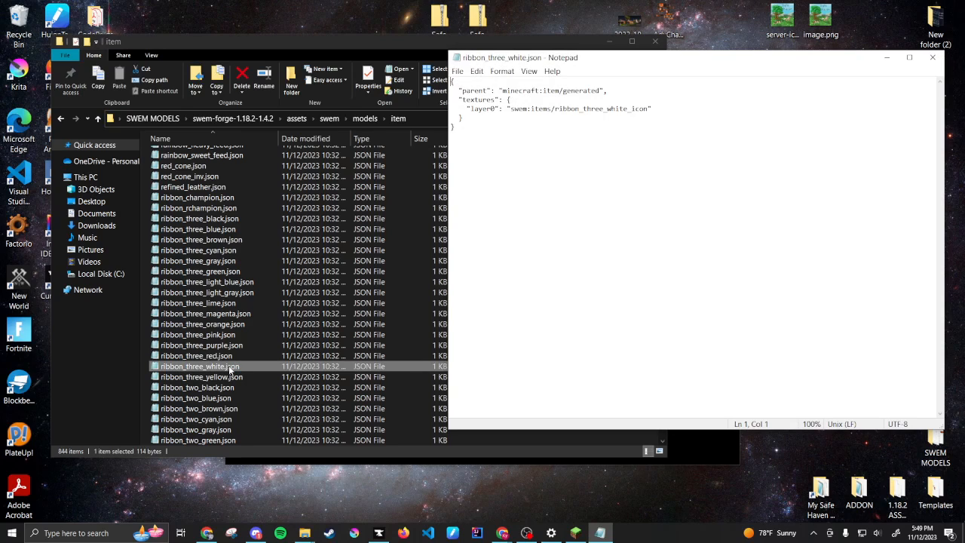
click(932, 58)
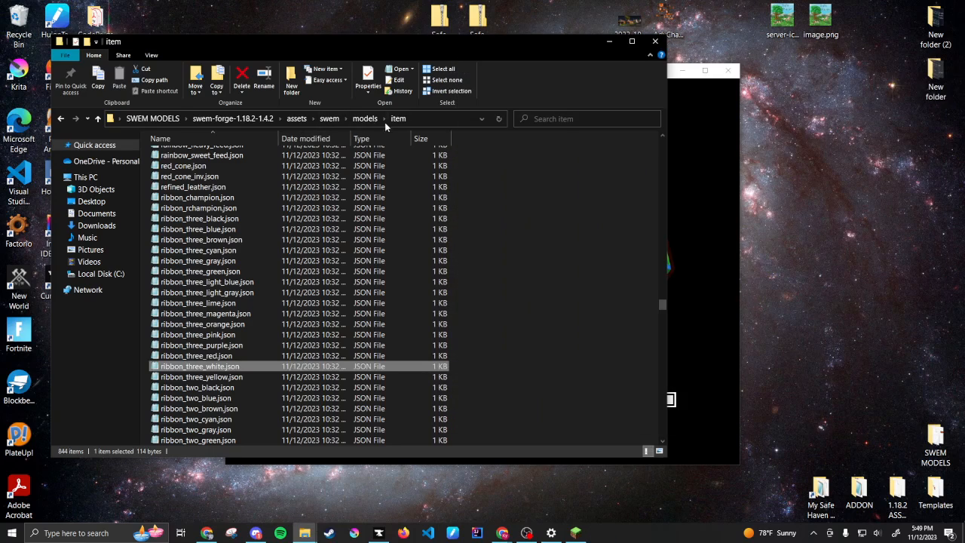
Step: Switch to the block models folder and locate the ribbon models, selecting ribbon_three_black.json
click(384, 118)
click(388, 136)
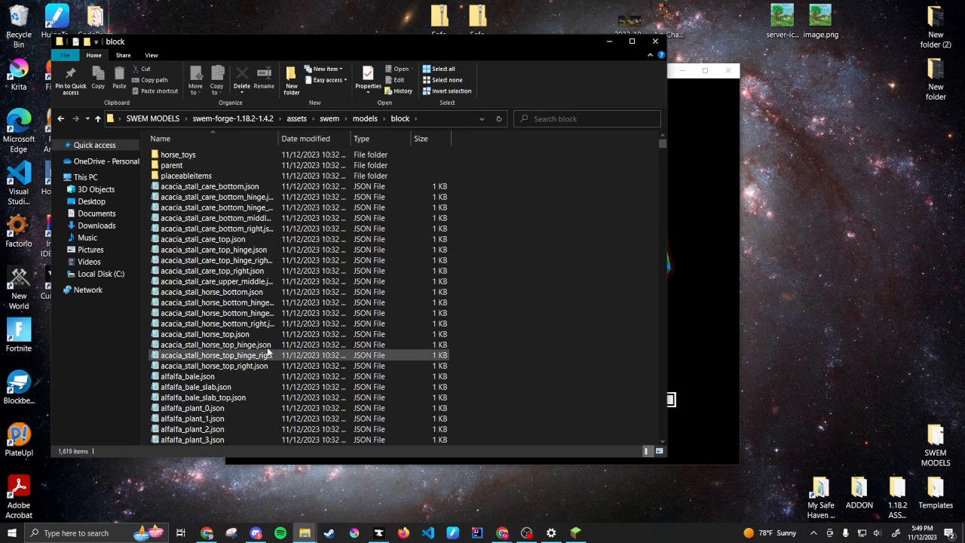
scroll(267, 347, down, 15)
scroll(267, 346, down, 20)
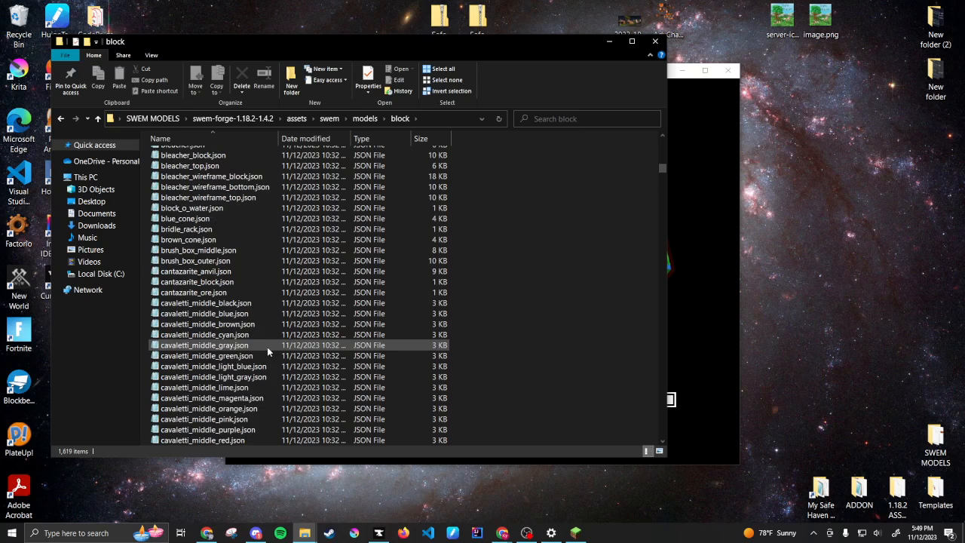
scroll(266, 347, down, 20)
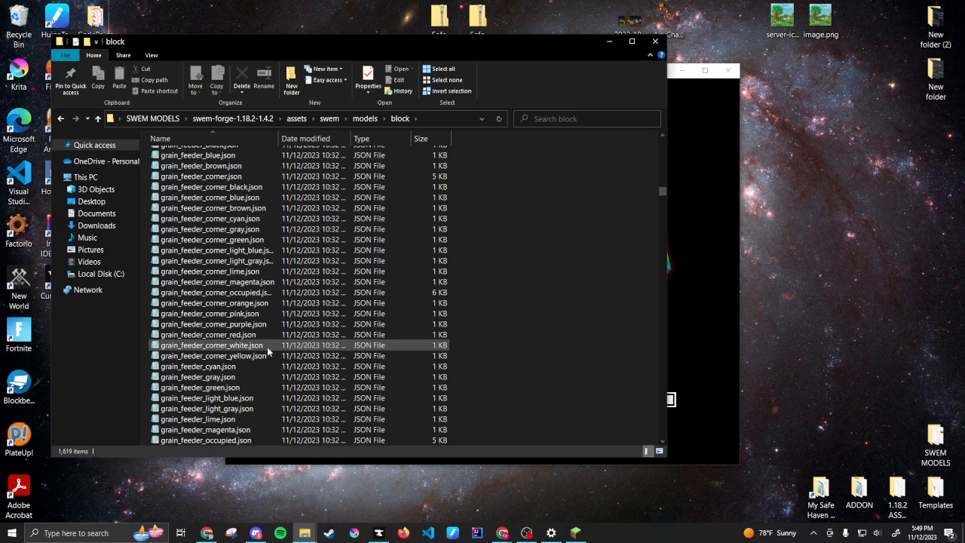
scroll(266, 349, down, 9)
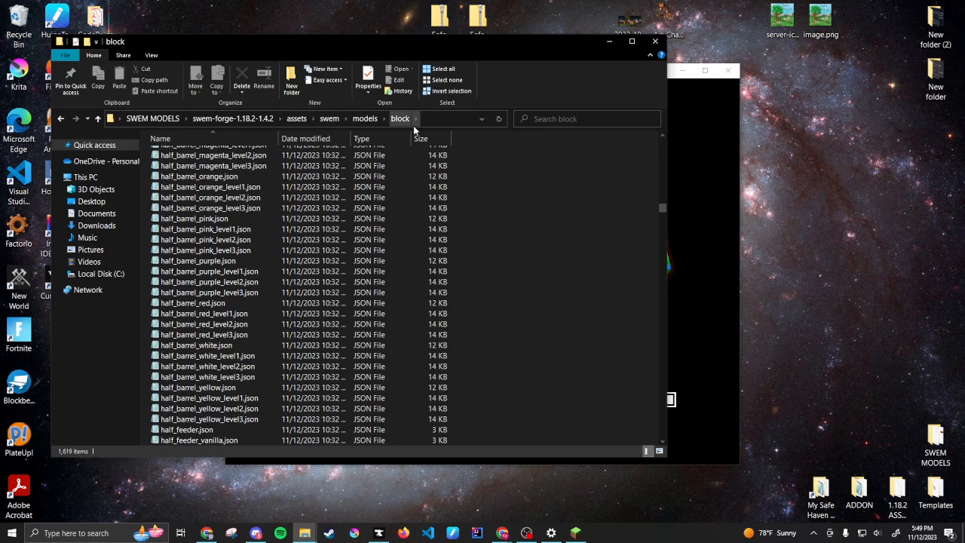
scroll(257, 430, down, 5)
scroll(257, 429, down, 20)
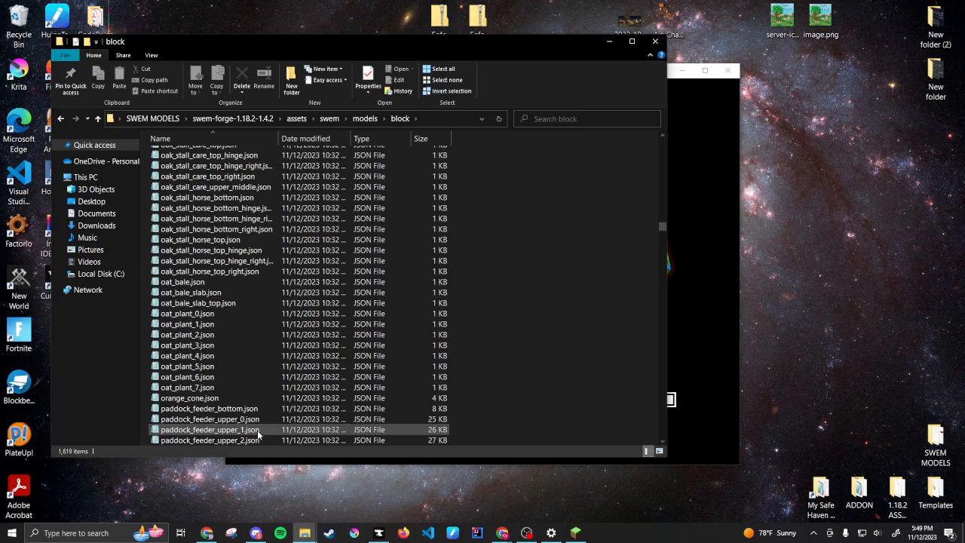
scroll(258, 434, down, 20)
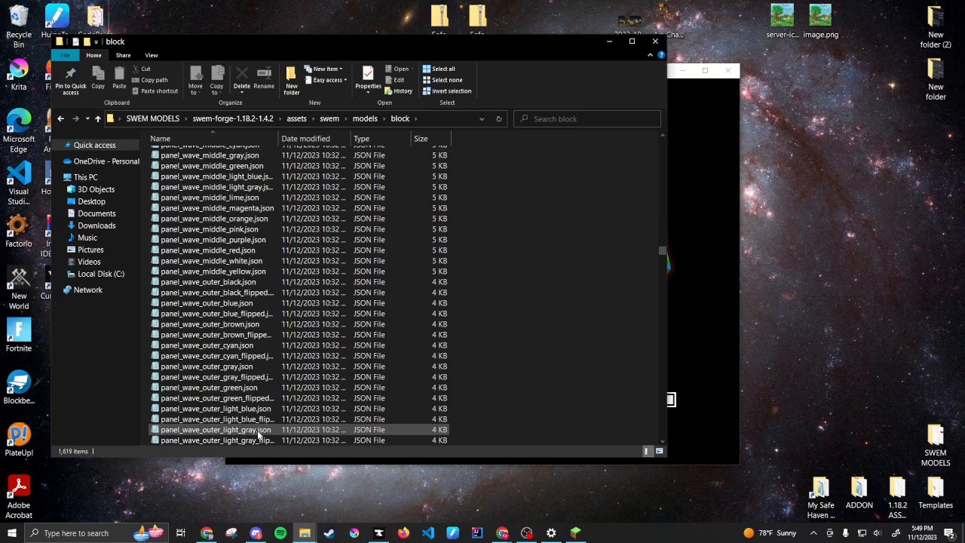
scroll(258, 433, down, 20)
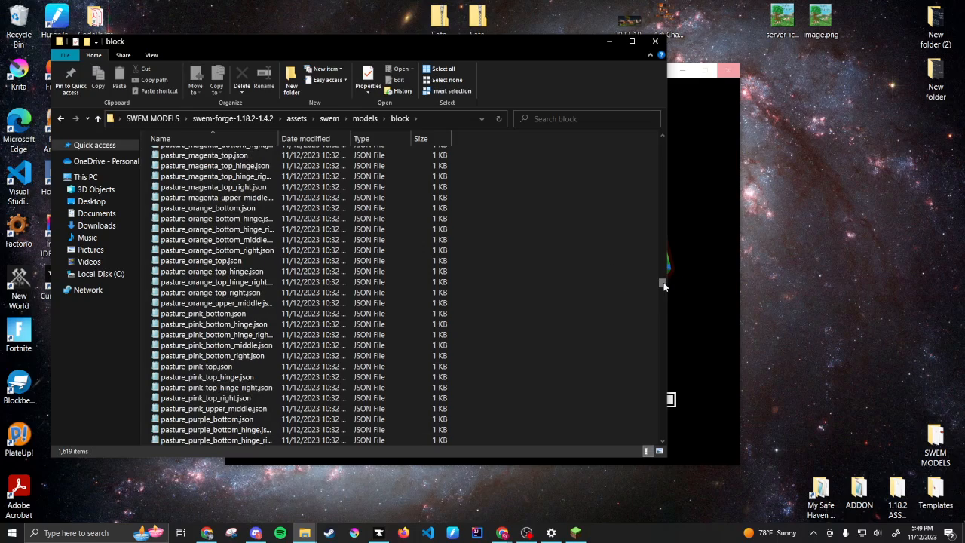
drag(664, 287, 656, 326)
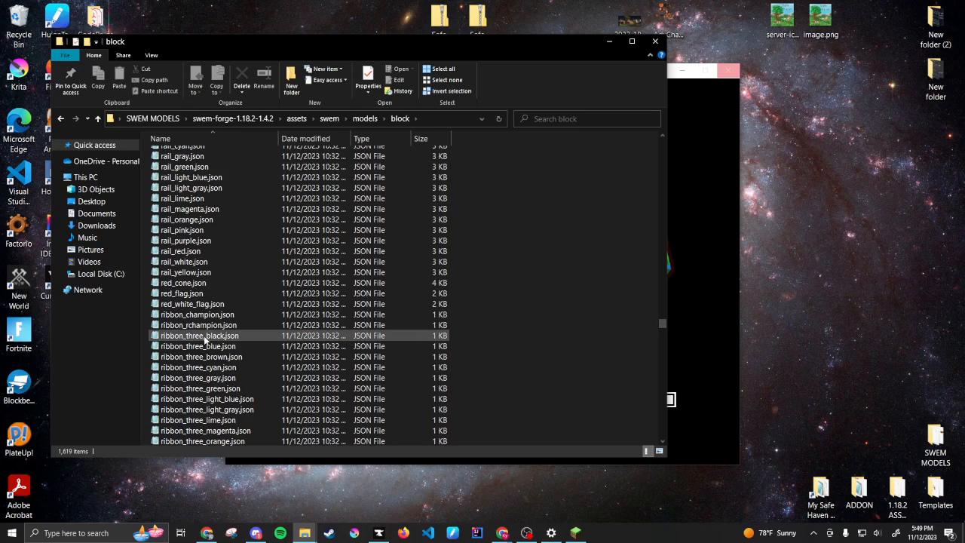
click(211, 337)
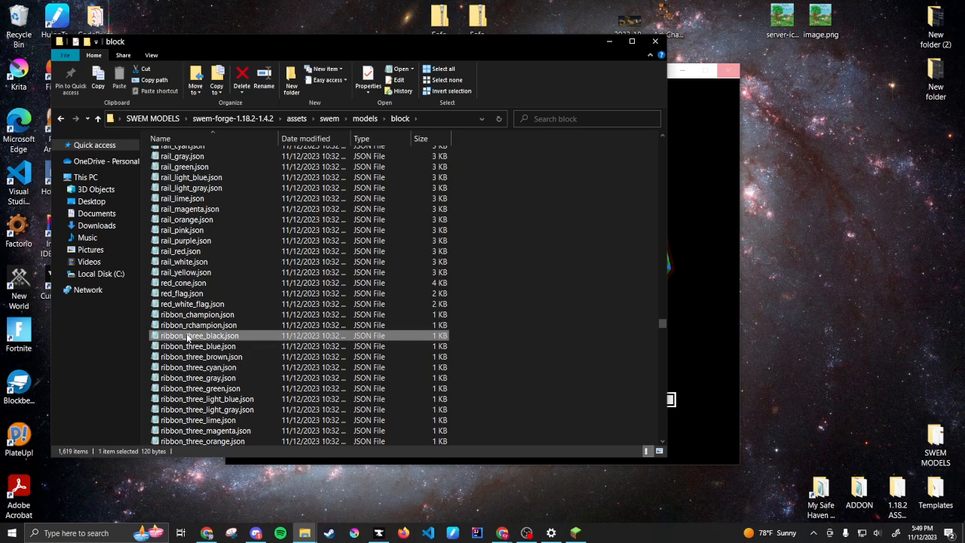
Step: Launch Blockbench and browse for a model to open in the swem block models folder
click(19, 384)
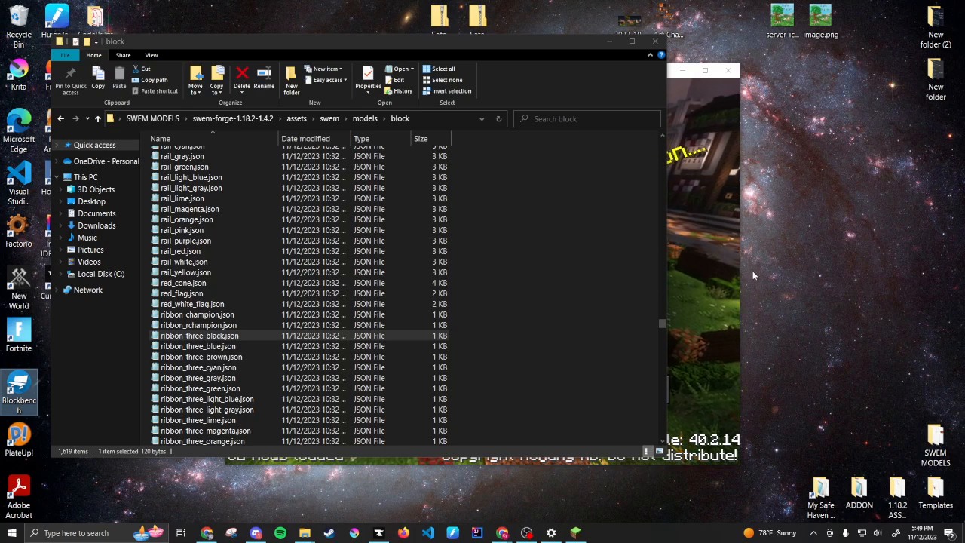
double_click(30, 398)
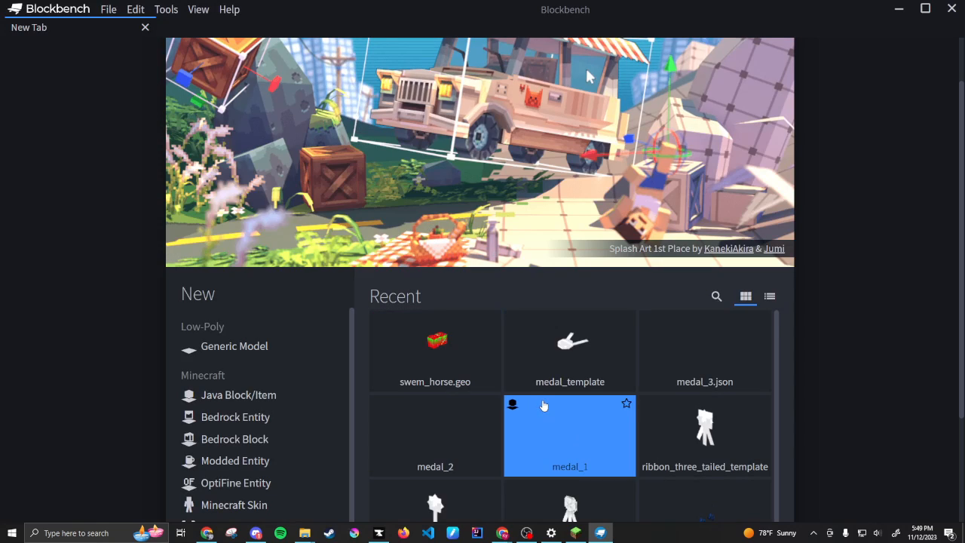
scroll(542, 405, down, 5)
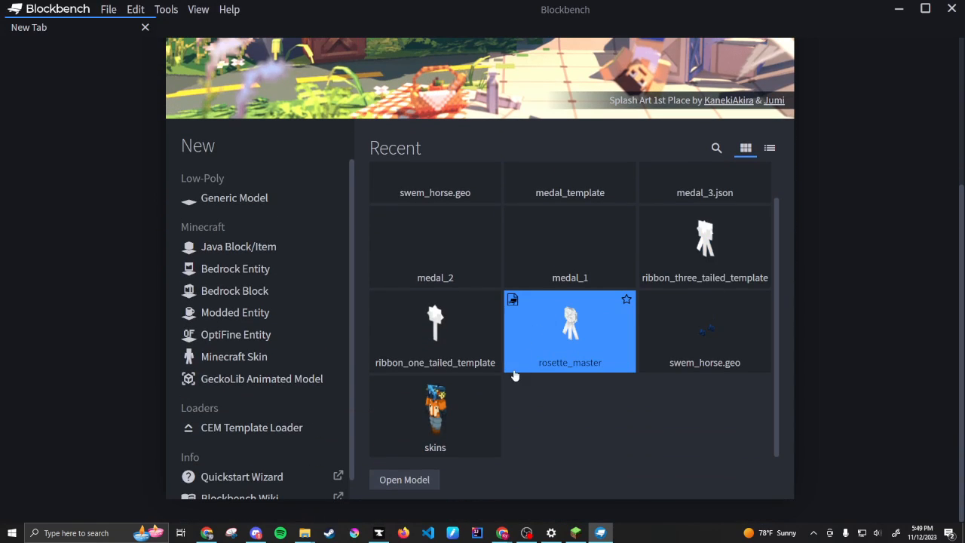
click(404, 479)
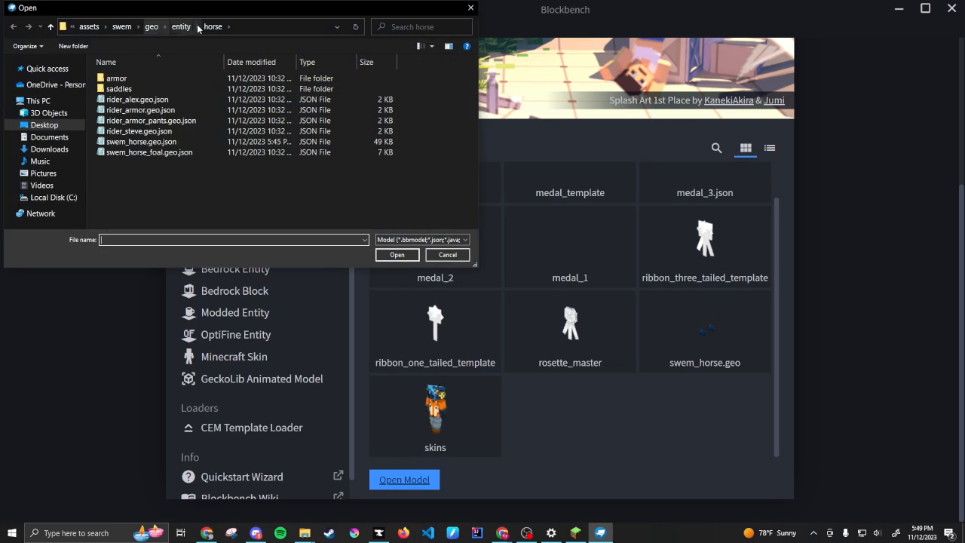
click(138, 26)
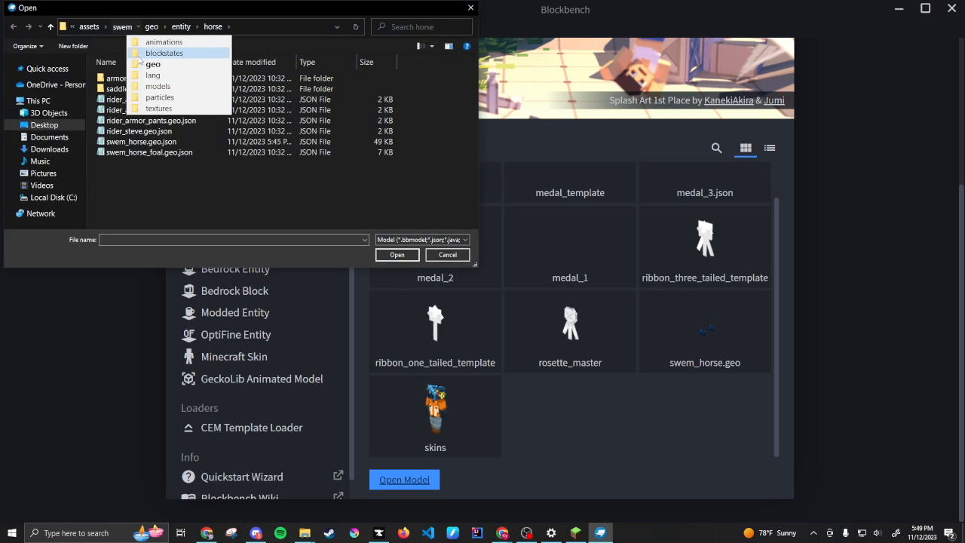
click(157, 86)
double_click(129, 77)
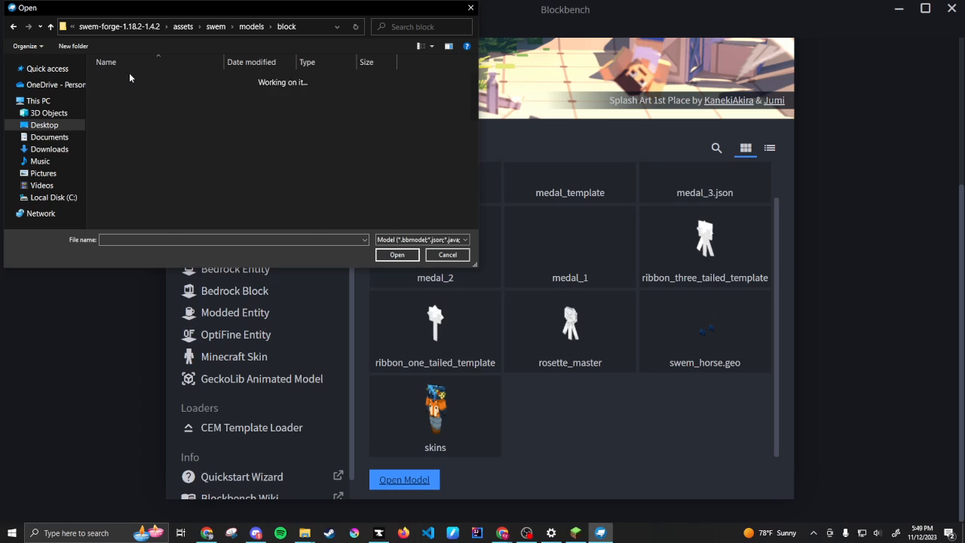
click(409, 26)
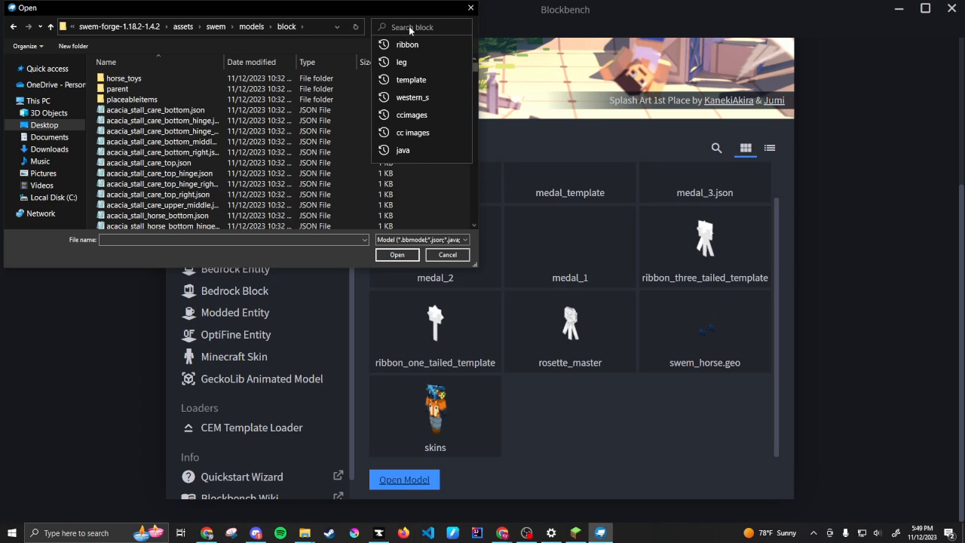
text(ribbon)
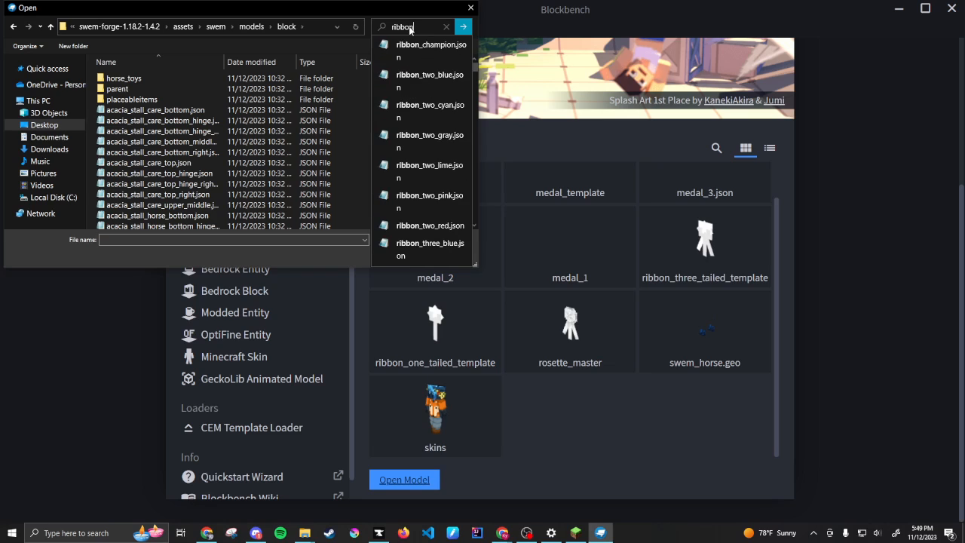
click(413, 51)
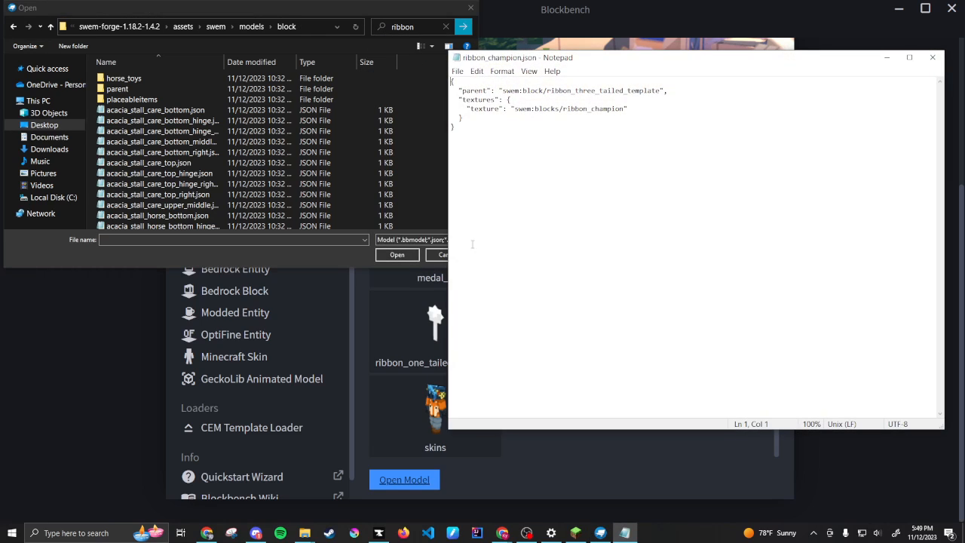
click(932, 58)
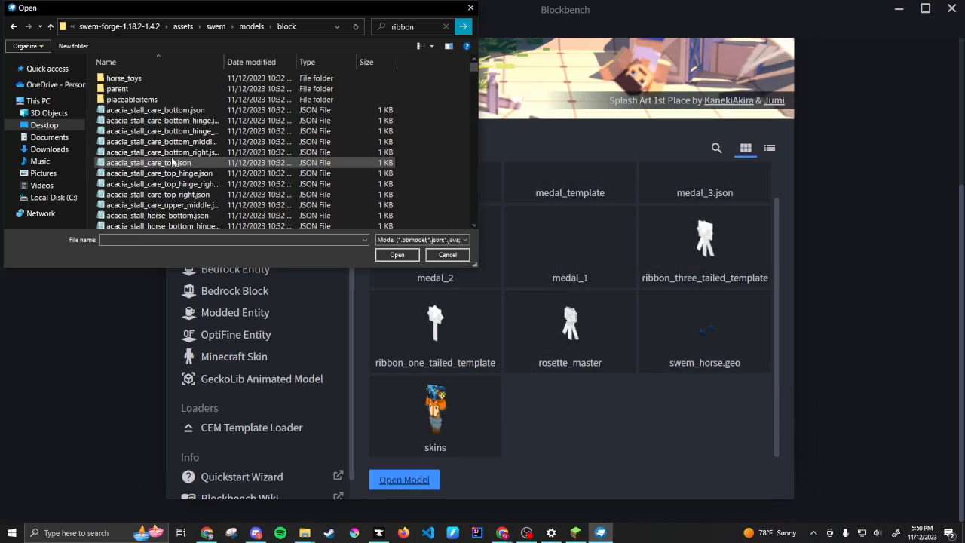
Step: Open ribbon_champion.json, load its parent model with adopted textures, and close the empty child model
click(146, 239)
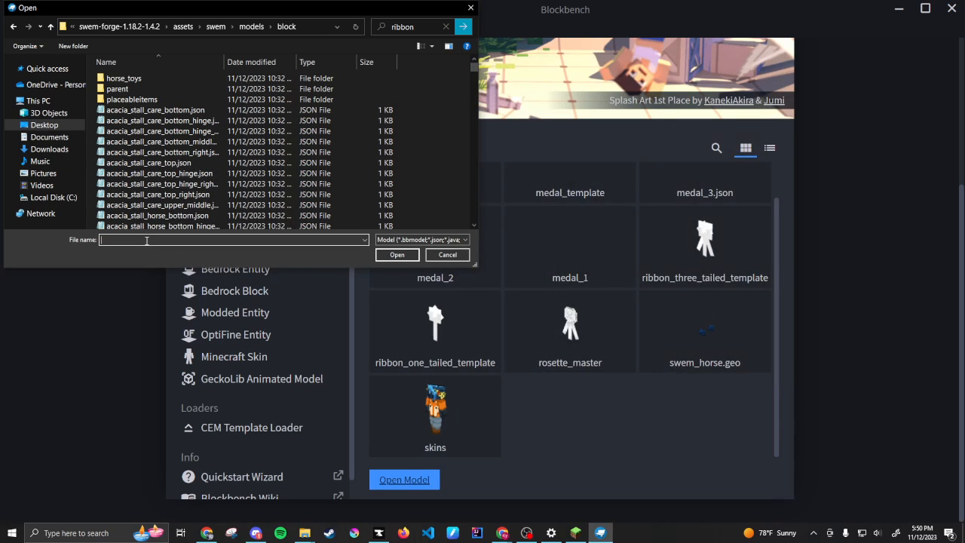
text(ribbon)
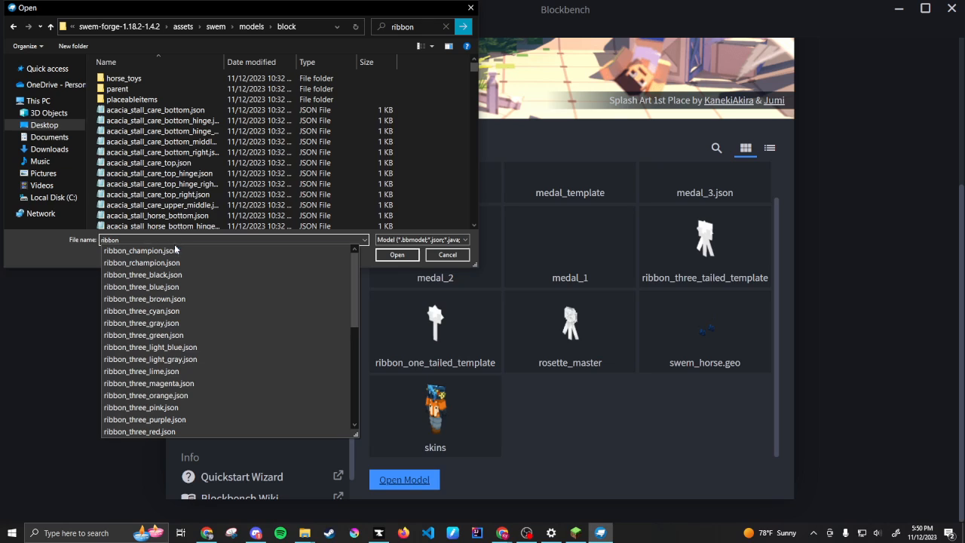
click(164, 251)
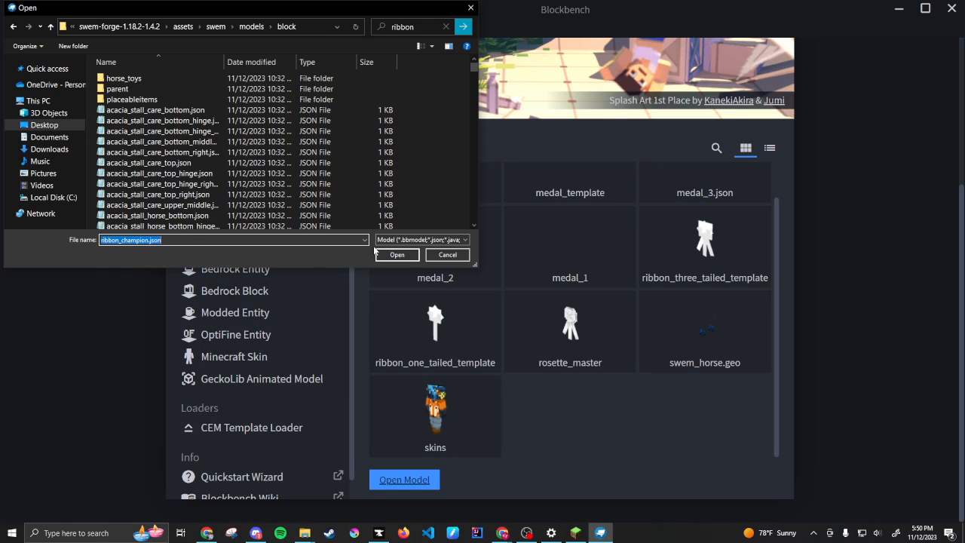
click(396, 255)
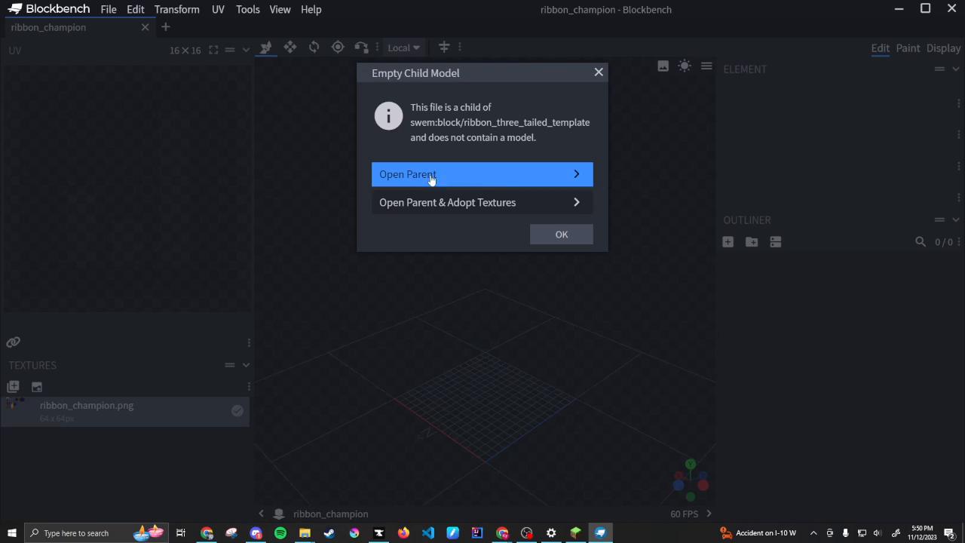
click(478, 204)
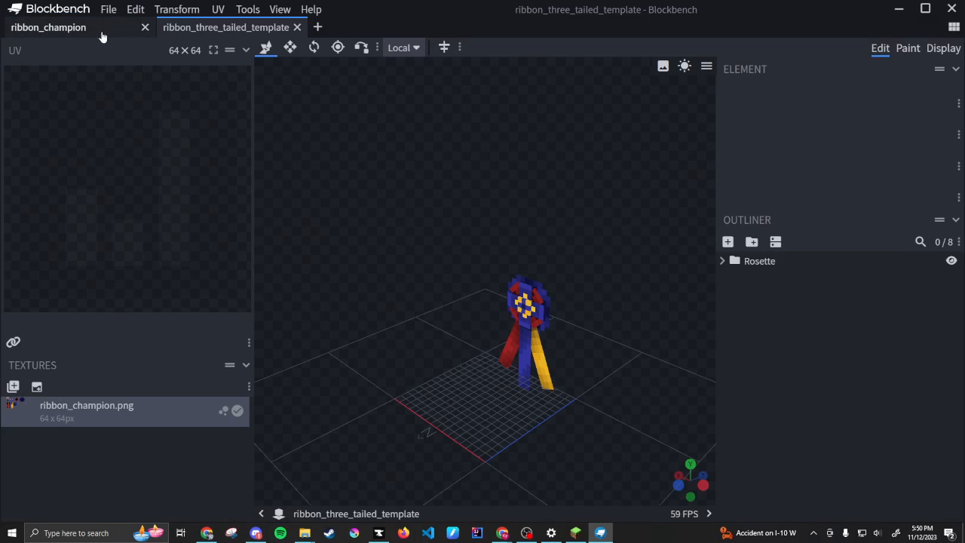
click(145, 27)
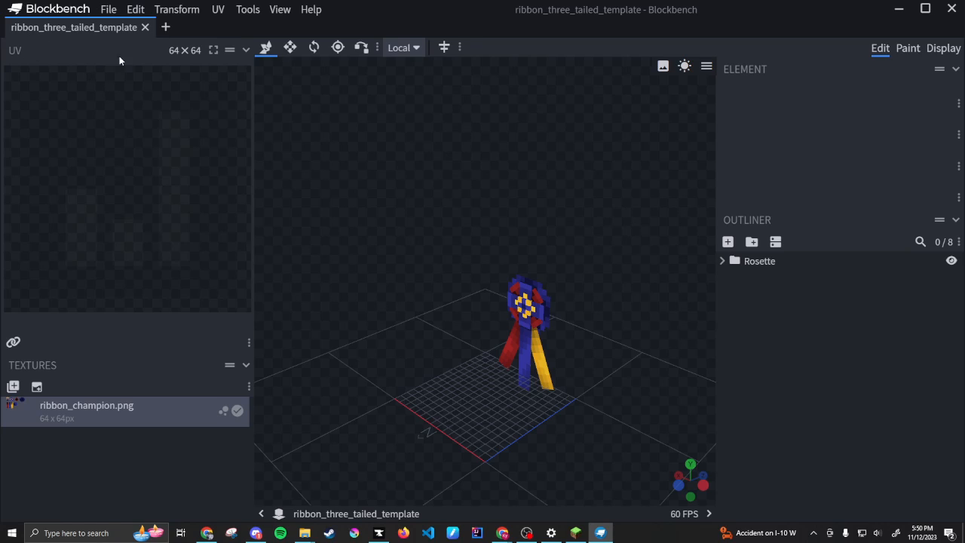
Step: Inspect the champion ribbon from the front, hide Petals3, TailLeft and TailRight in the Rosette group, and preview it in Paint mode
drag(486, 377, 530, 345)
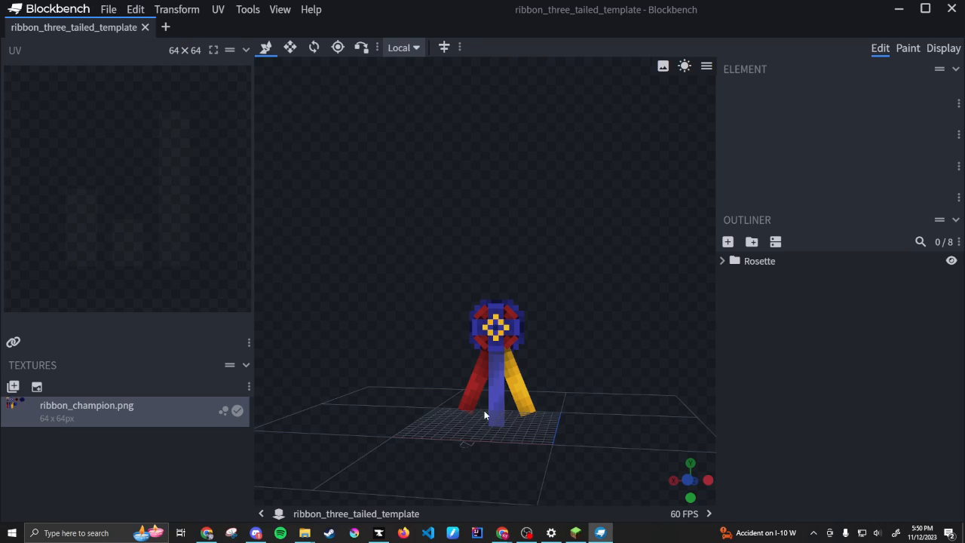
drag(485, 414, 101, 336)
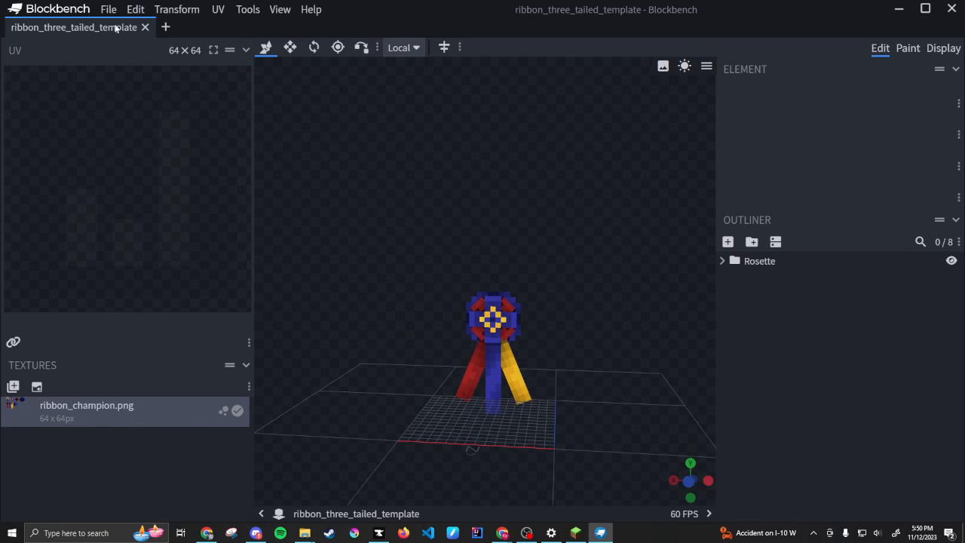
drag(566, 385, 241, 441)
click(721, 261)
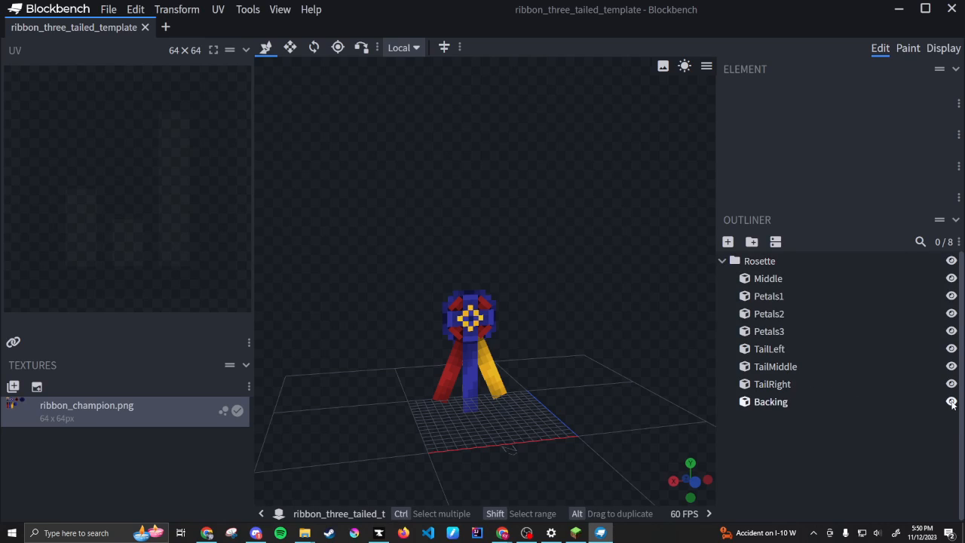
click(950, 331)
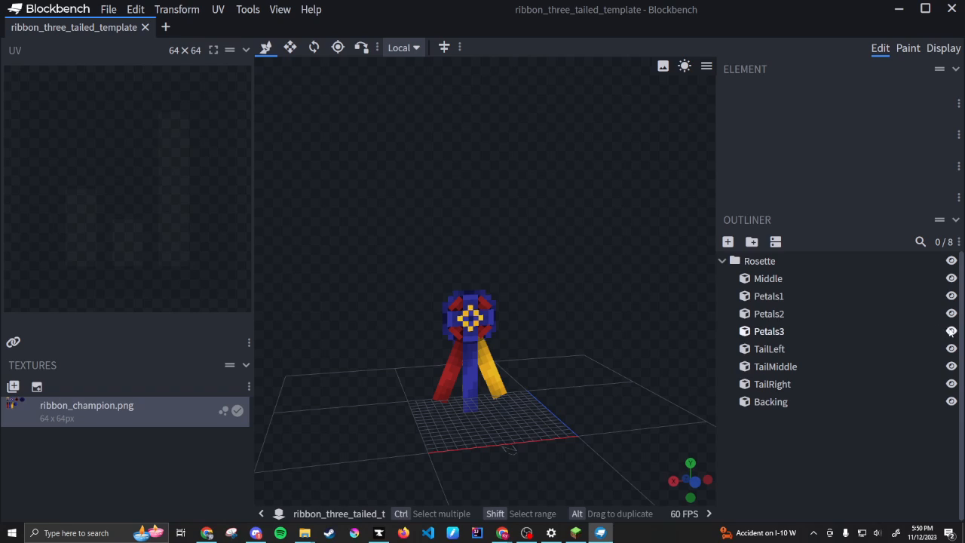
click(950, 384)
click(951, 349)
drag(618, 407, 72, 429)
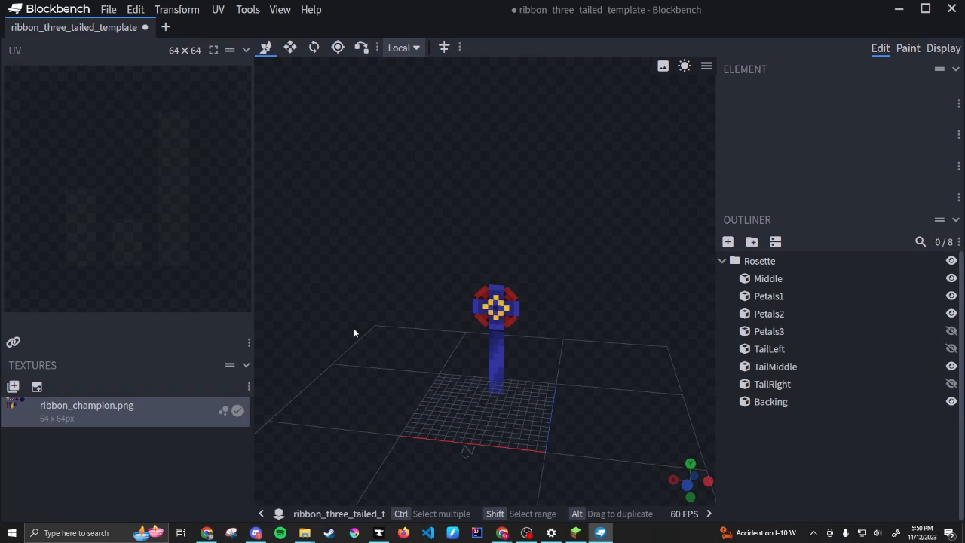
click(907, 47)
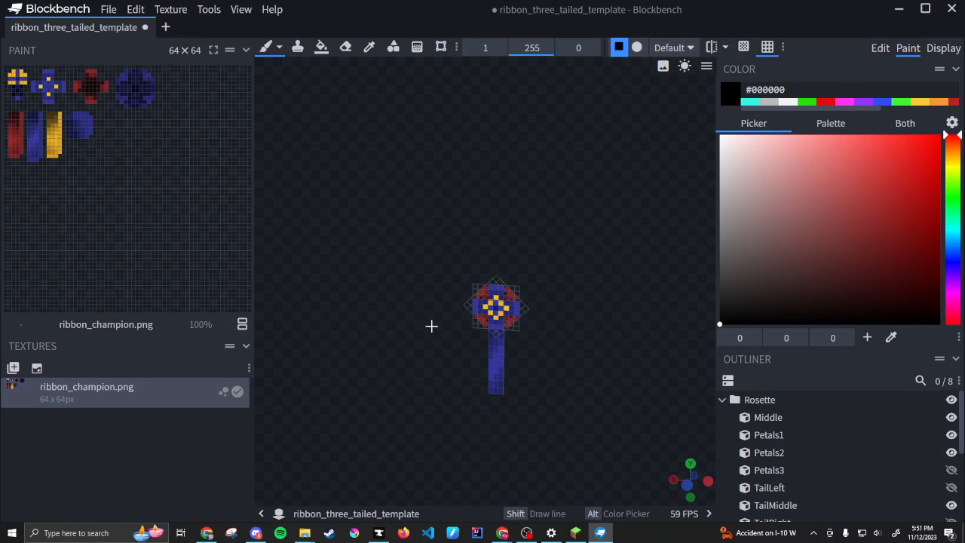
click(878, 50)
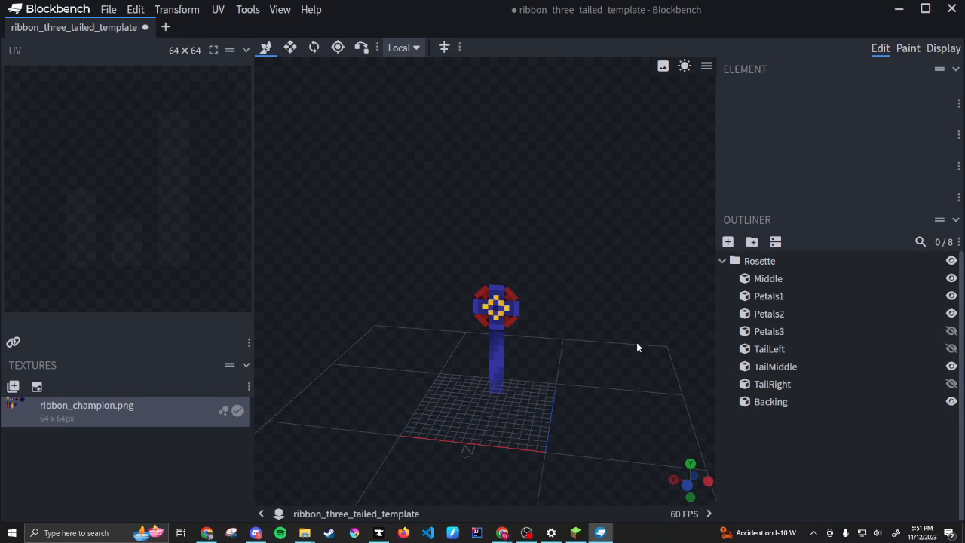
Step: Close Blockbench and the block models folder window
click(951, 8)
click(474, 168)
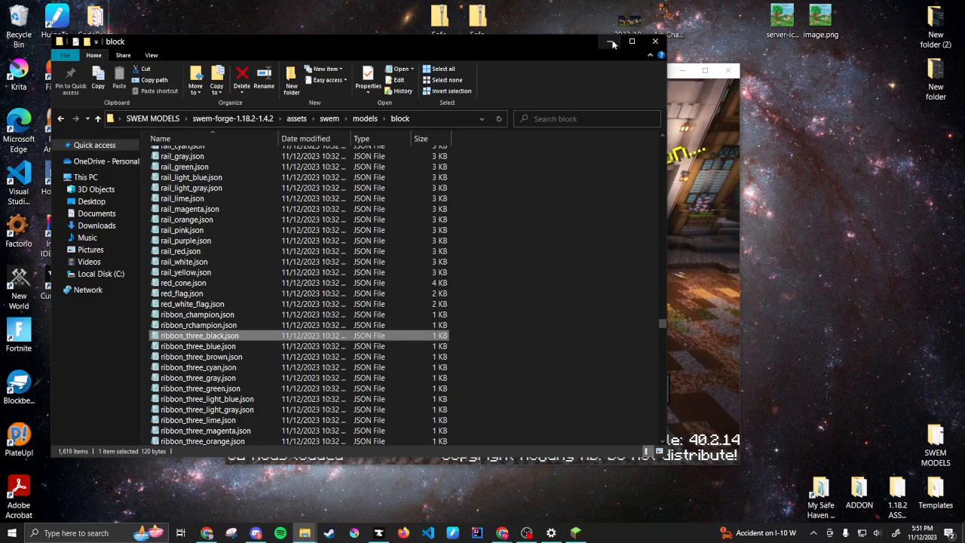
click(654, 41)
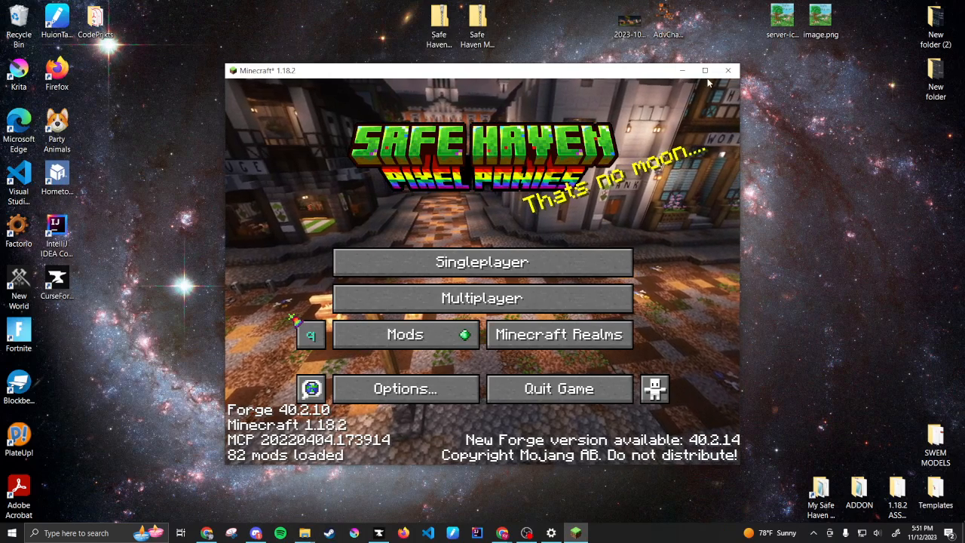
Step: Load the singleplayer world builds in Minecraft and fly up out of the flower-filled horse pen
click(497, 273)
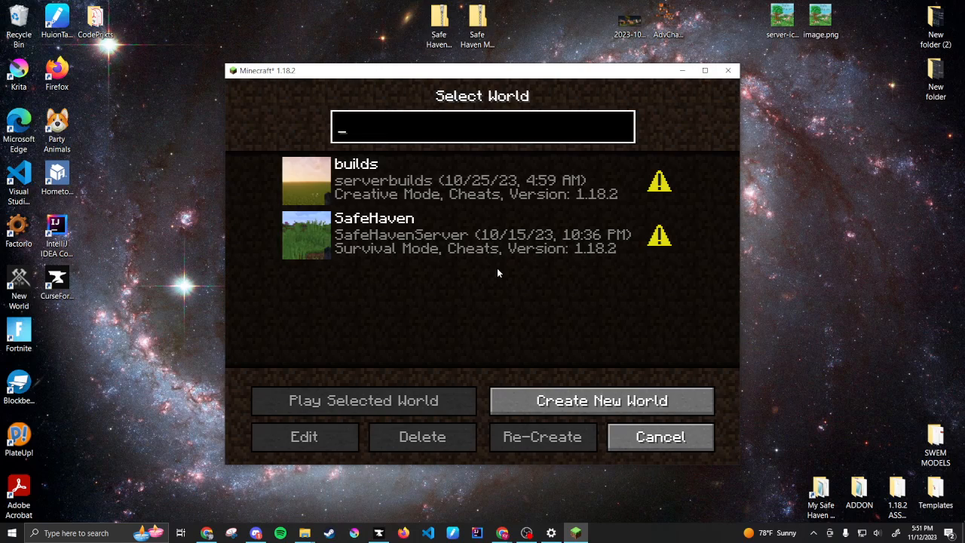
click(306, 178)
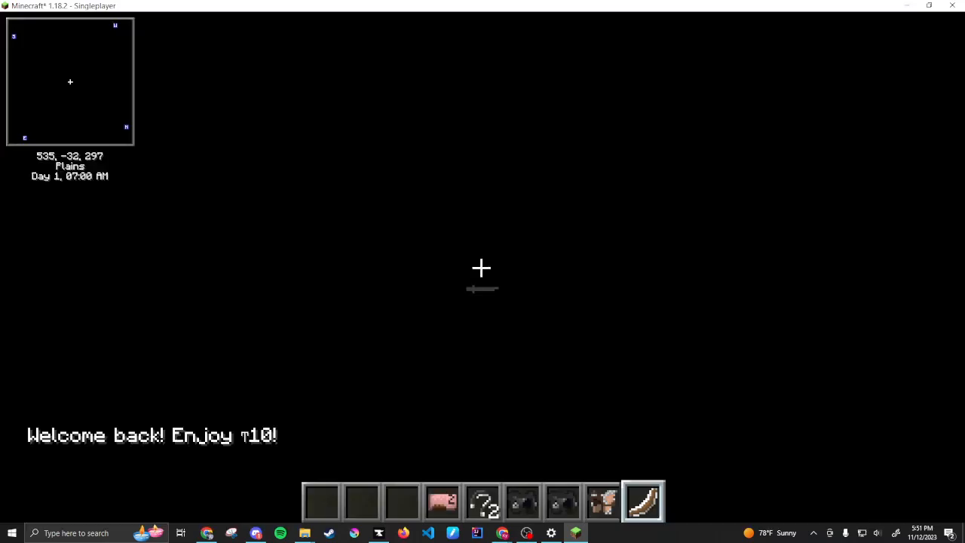
key(shift)
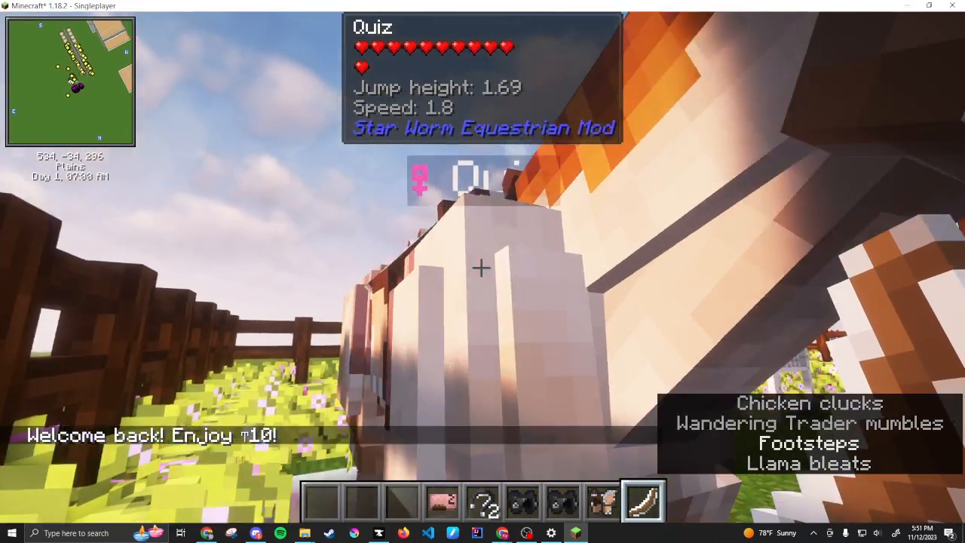
key(w)
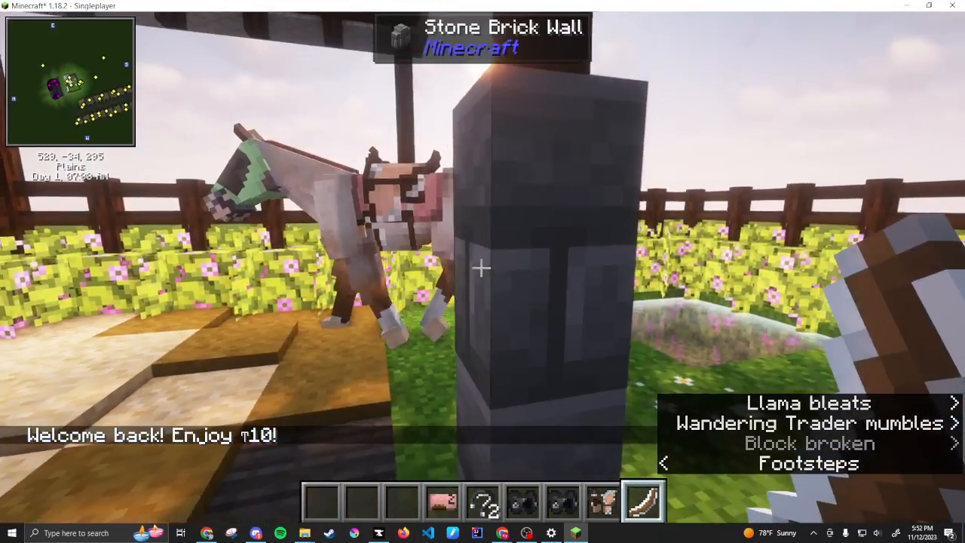
key(w)
key(space)
Step: Fly over to the rows of horse stalls and look at the pastel horse blankets up close
key(w)
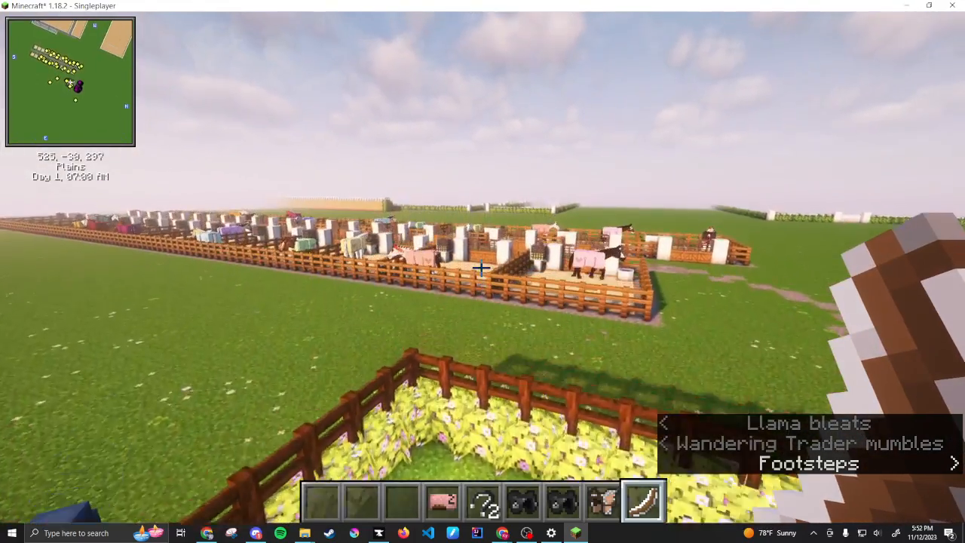
key(w)
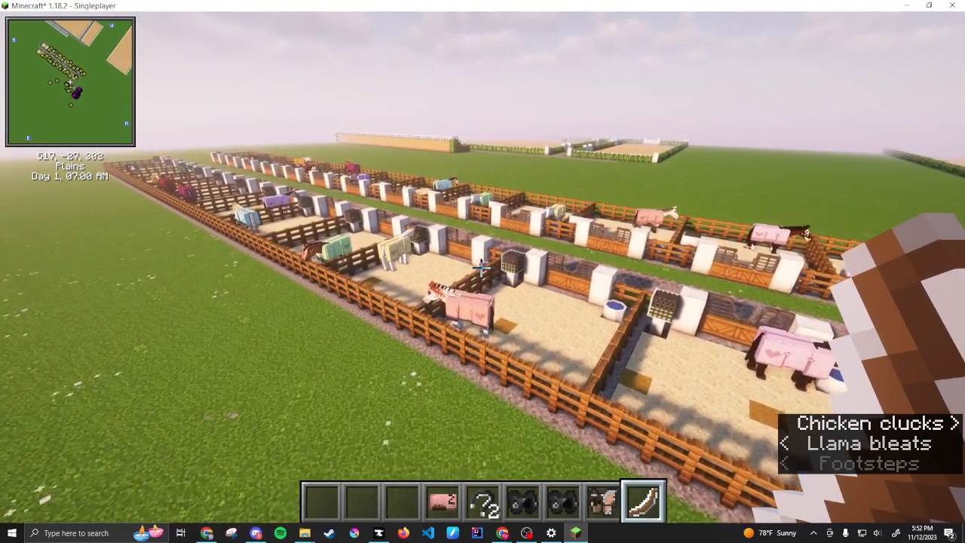
key(w)
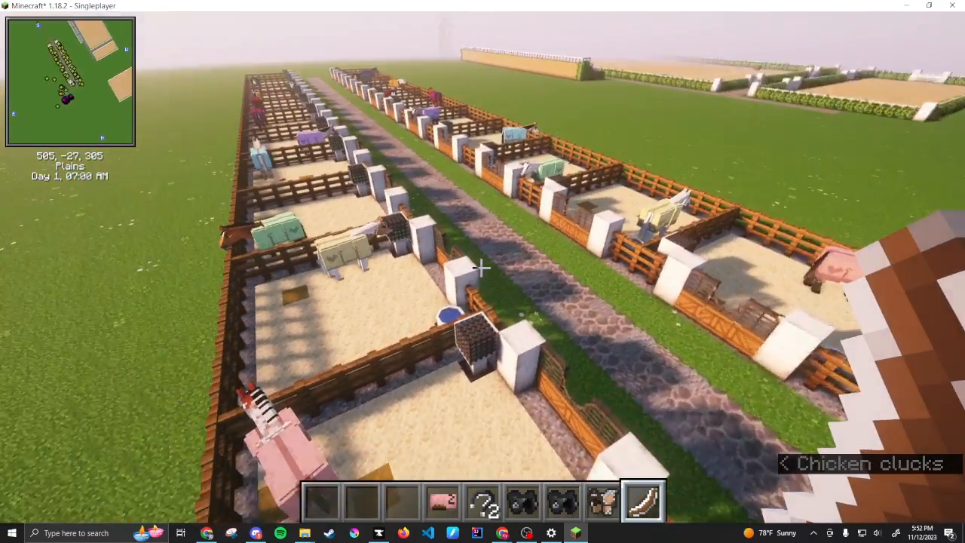
key(shift)
key(w)
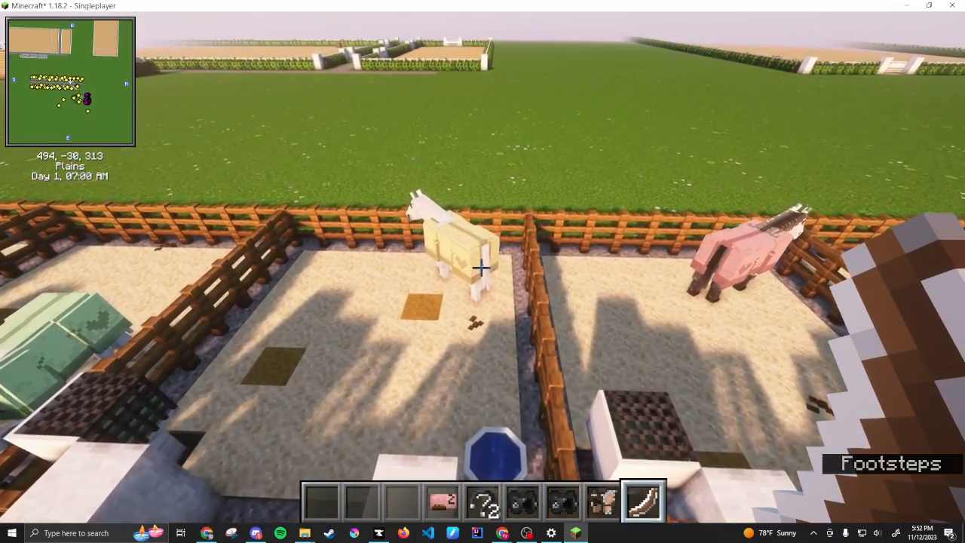
key(w)
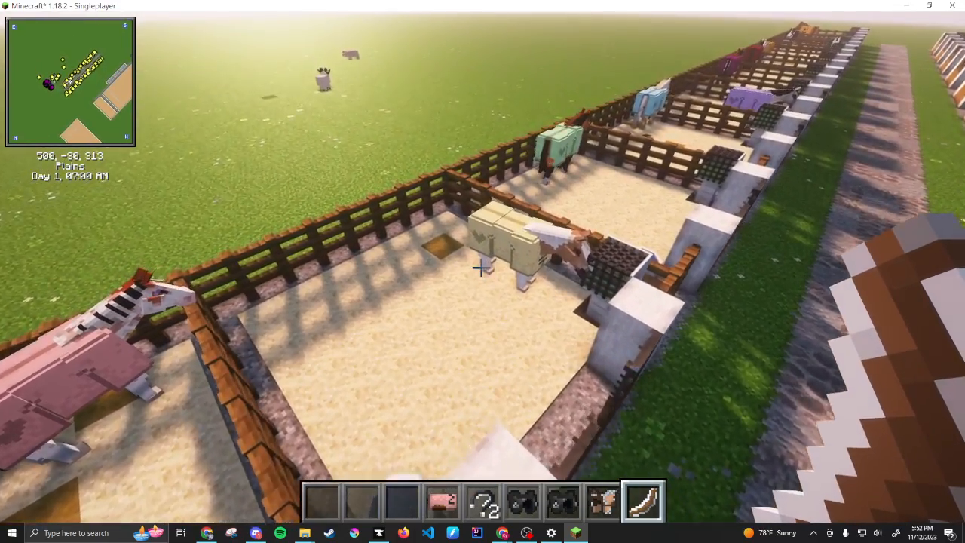
key(shift)
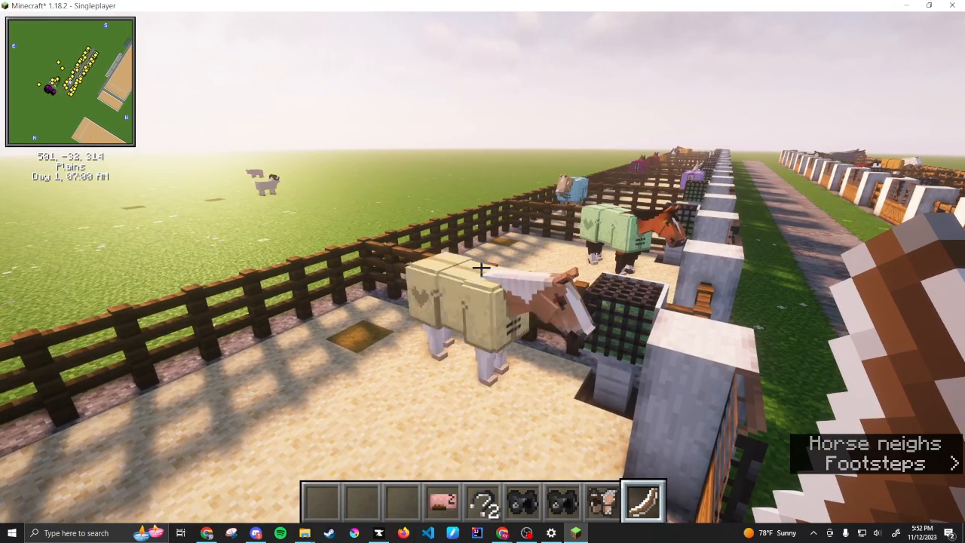
Step: Enable the 1.18.2 Tre_s Tack Shop template resource pack above Safe Haven Textures and apply the pack selection
key(Escape)
click(383, 326)
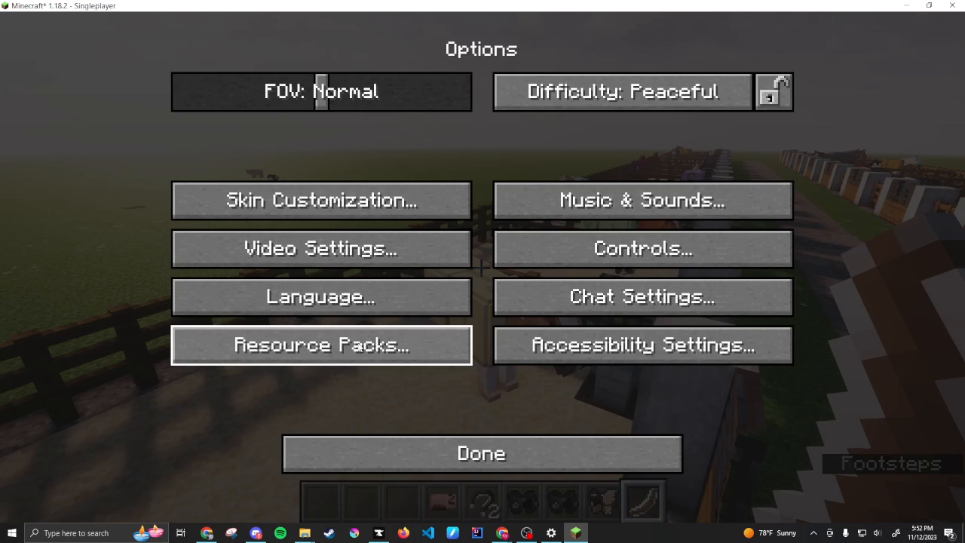
click(361, 346)
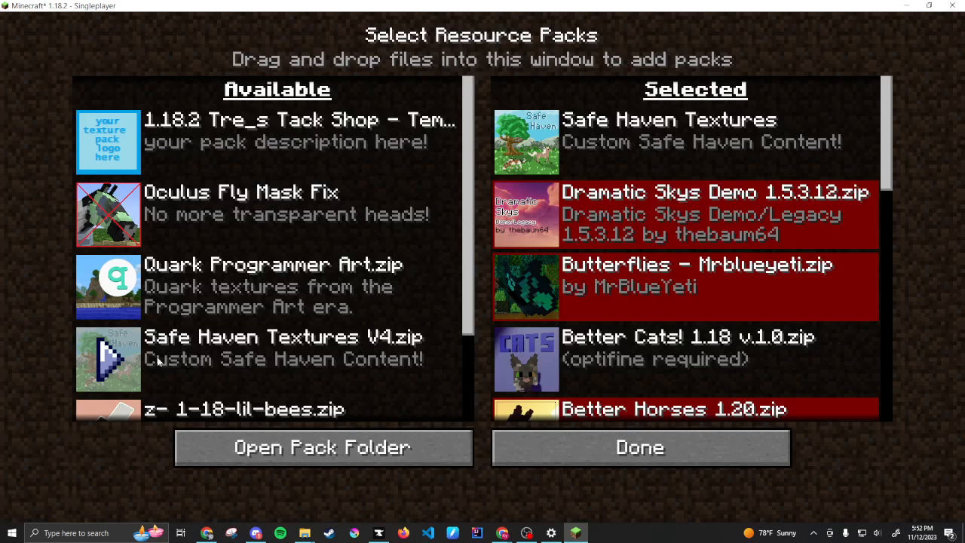
scroll(246, 327, down, 3)
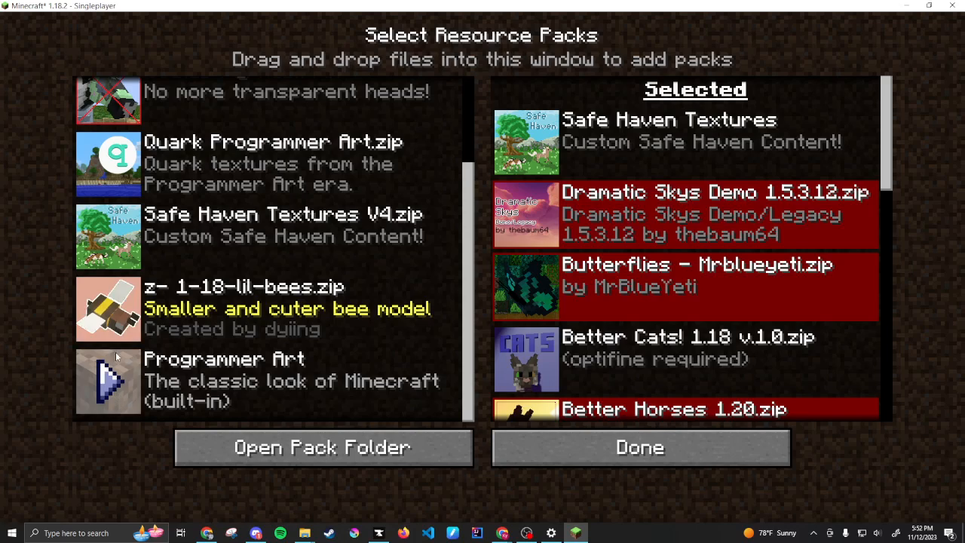
scroll(199, 283, up, 3)
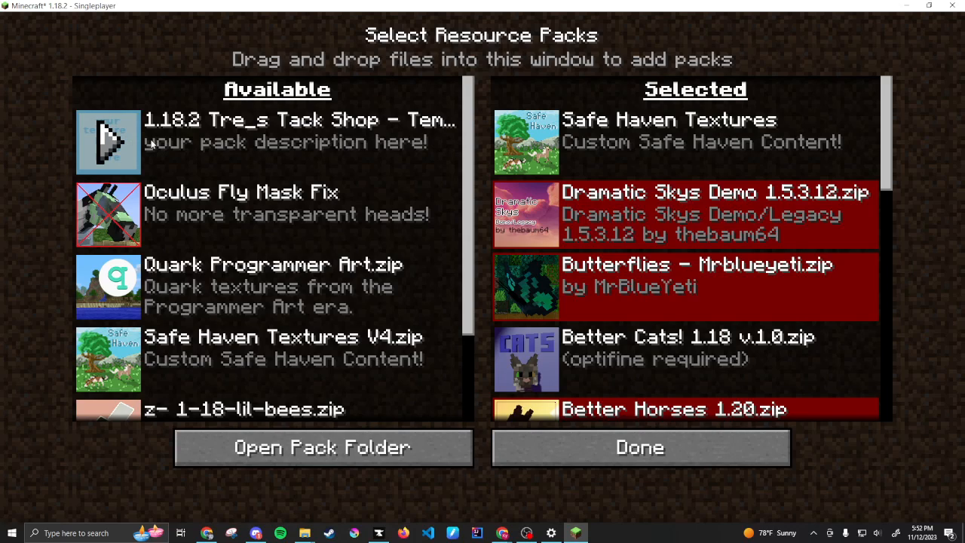
click(111, 143)
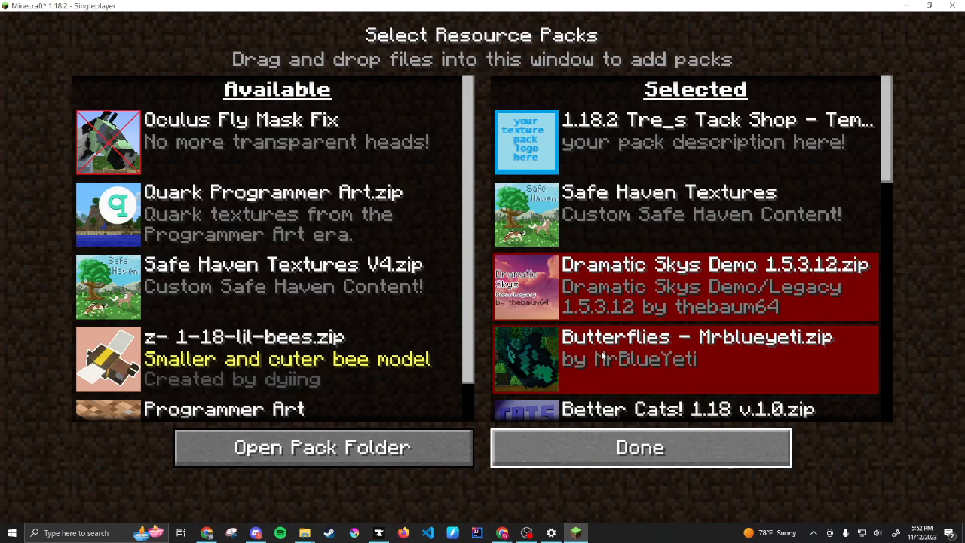
click(596, 445)
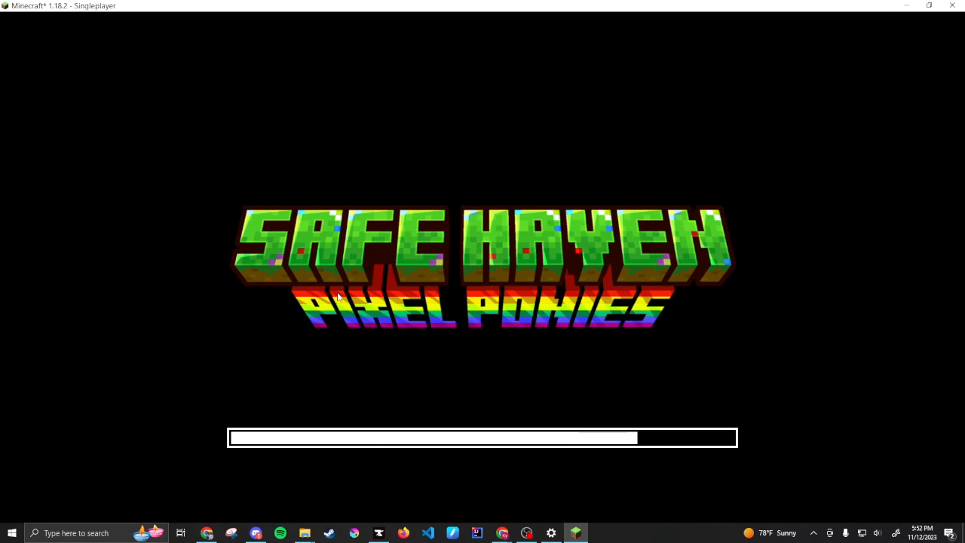